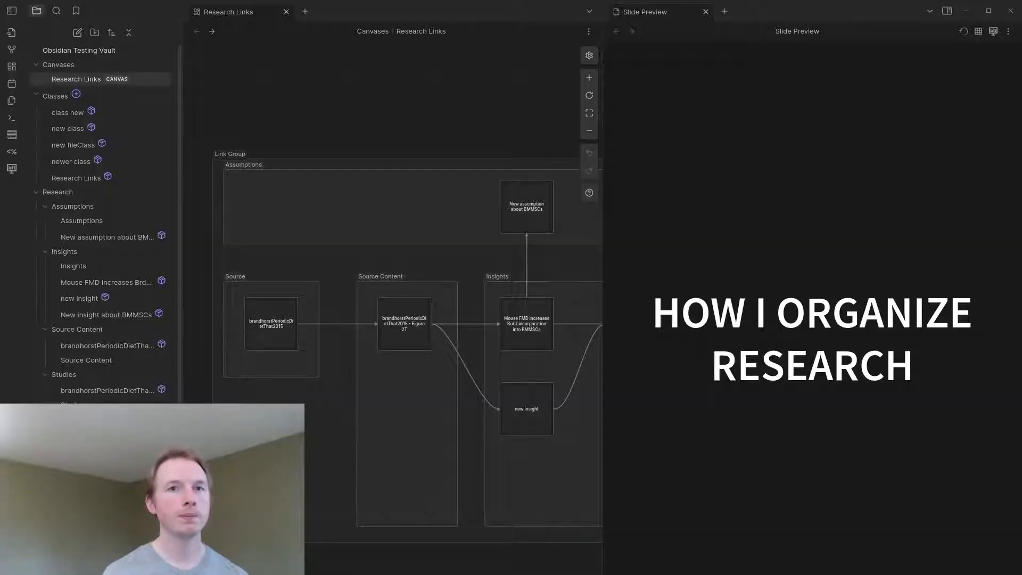
- Advance the slide preview through the "What it is" explanation to both bullets of the "Why I use it" slide
left_click(859, 570)
key("Right")
key("Right")
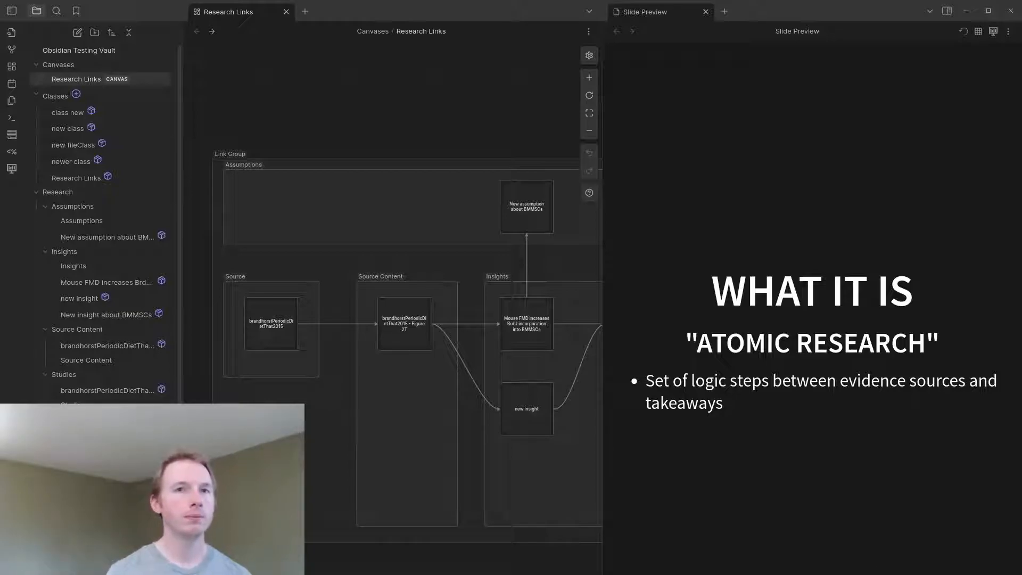
key("Right")
key("Right")
key("Right")
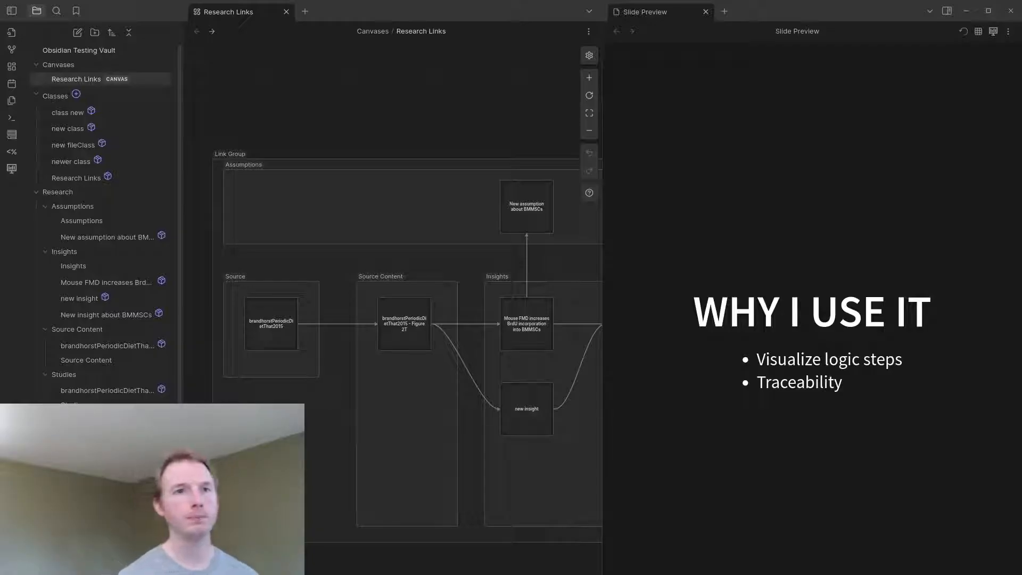
- Advance to the "Software you'll need" slide and reveal its full list of Obsidian plugins, Zotero and Better Bibtex
key("Right")
key("Right")
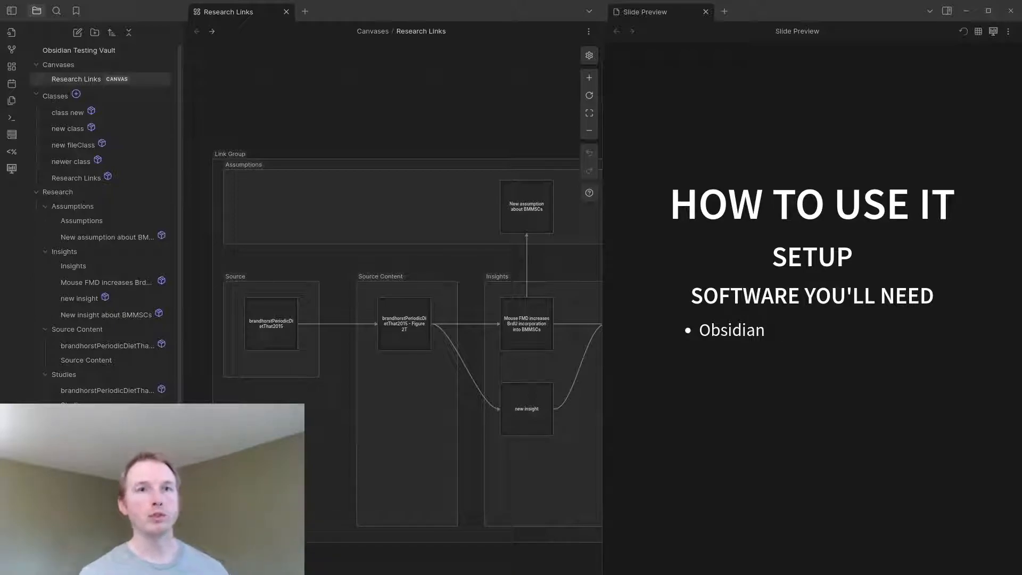
key("Right")
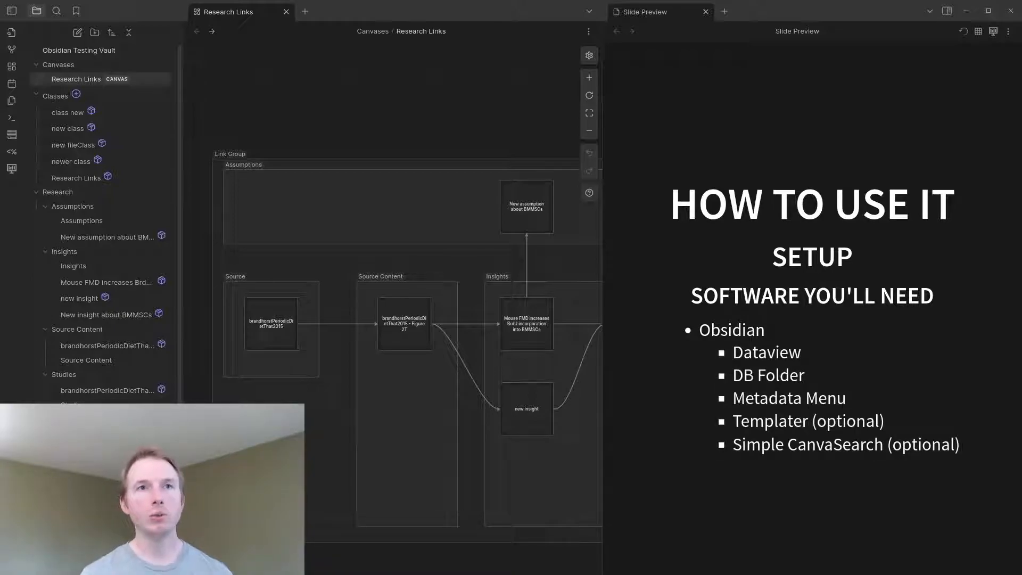
key("Right")
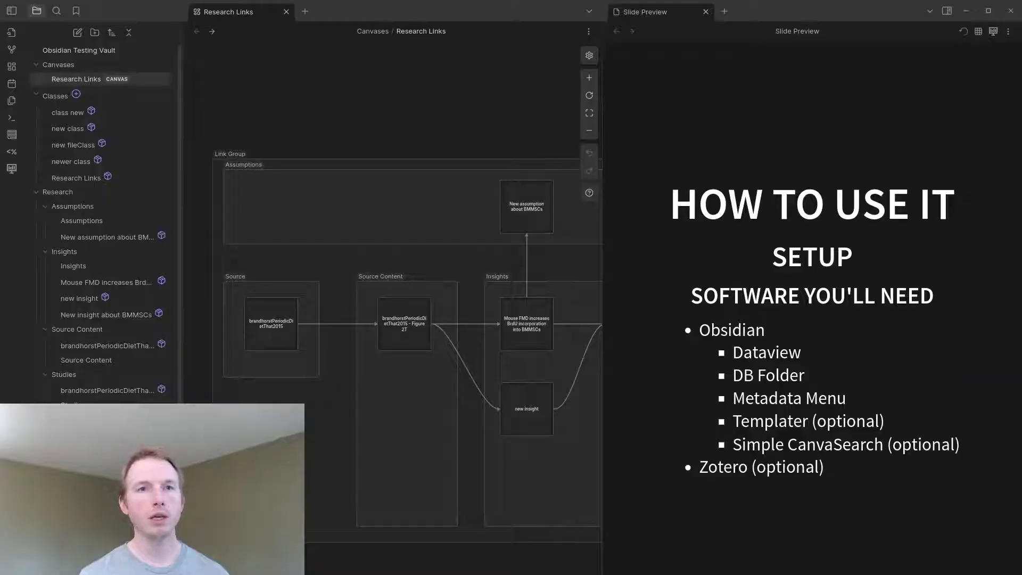
key("Right")
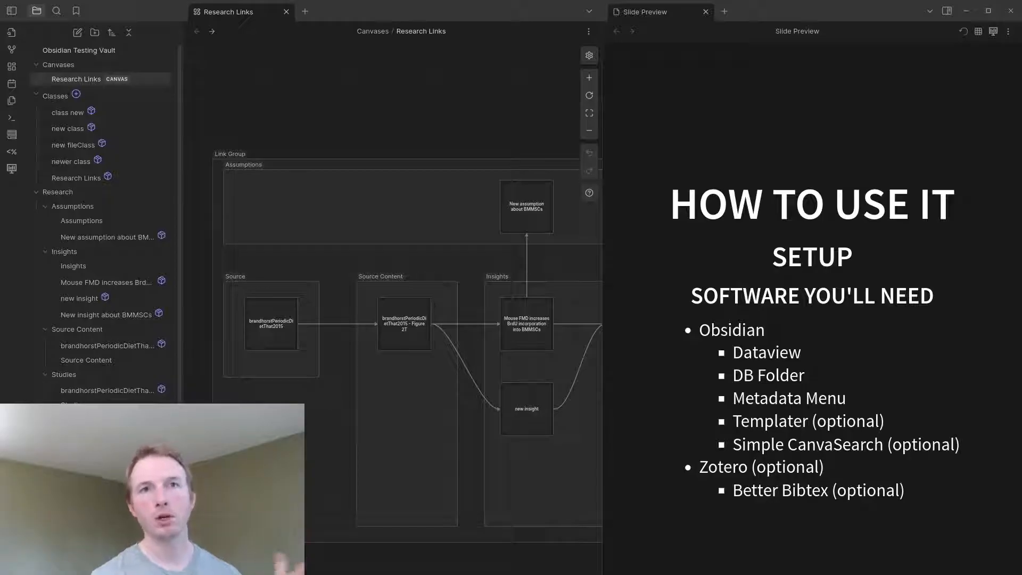
- Reveal the list of optional scripts, then advance the presentation to the first setup step about installing and enabling community plugins
key("Right")
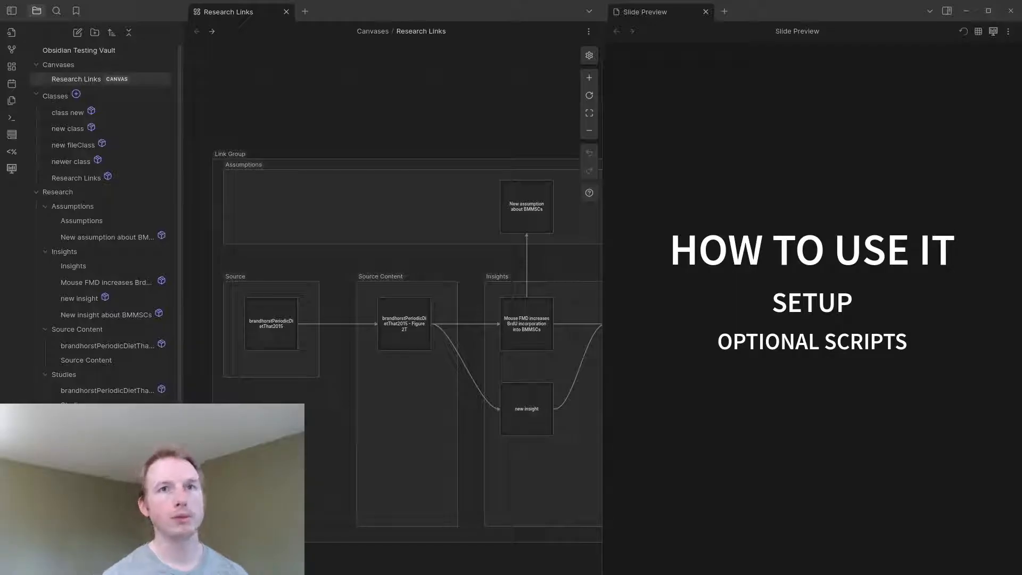
key("Right")
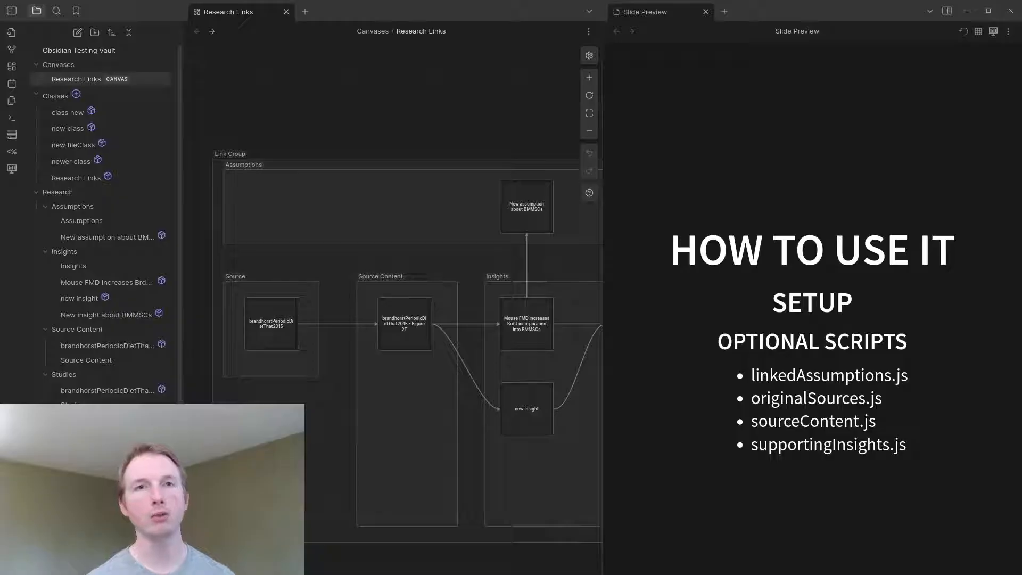
key("Right")
key("Right")
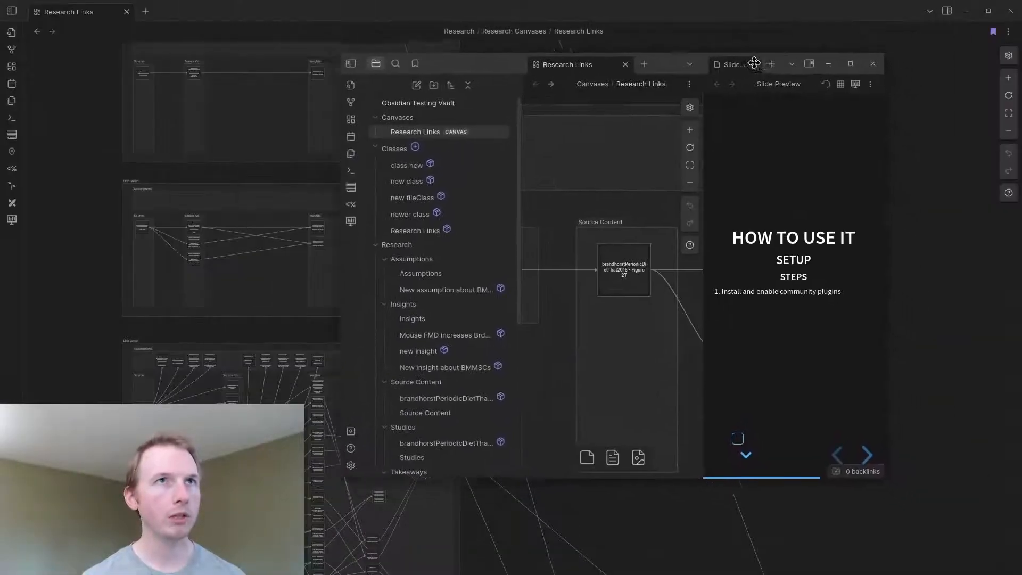
- Reposition the testing vault window and open its community plugins settings
left_click_drag(654, 455, 657, 554)
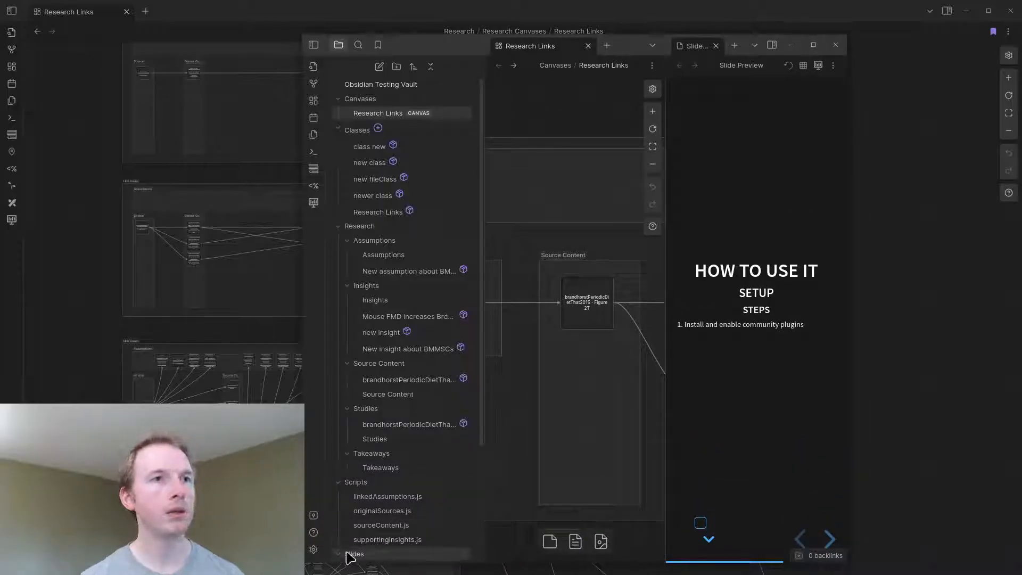
left_click(313, 550)
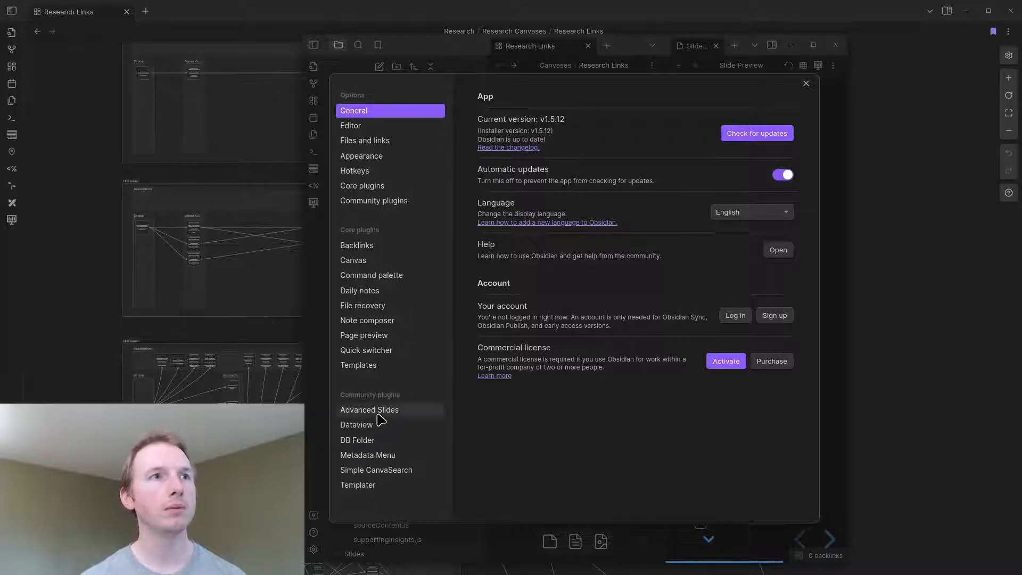
left_click(393, 202)
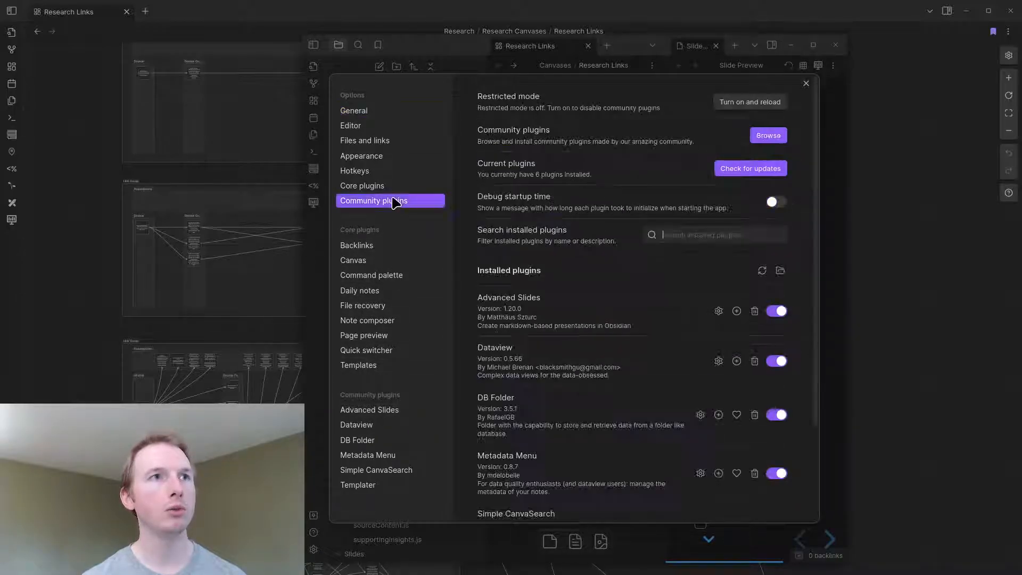
- Look through the community plugin browser and the Advanced Slides plugin page, then return to the installed plugins
left_click(768, 135)
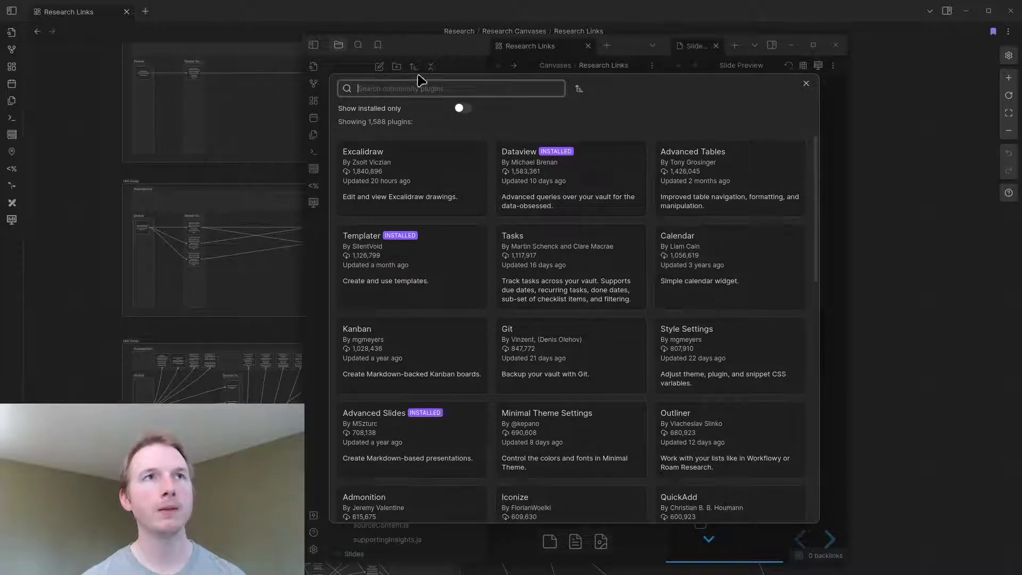
left_click(807, 86)
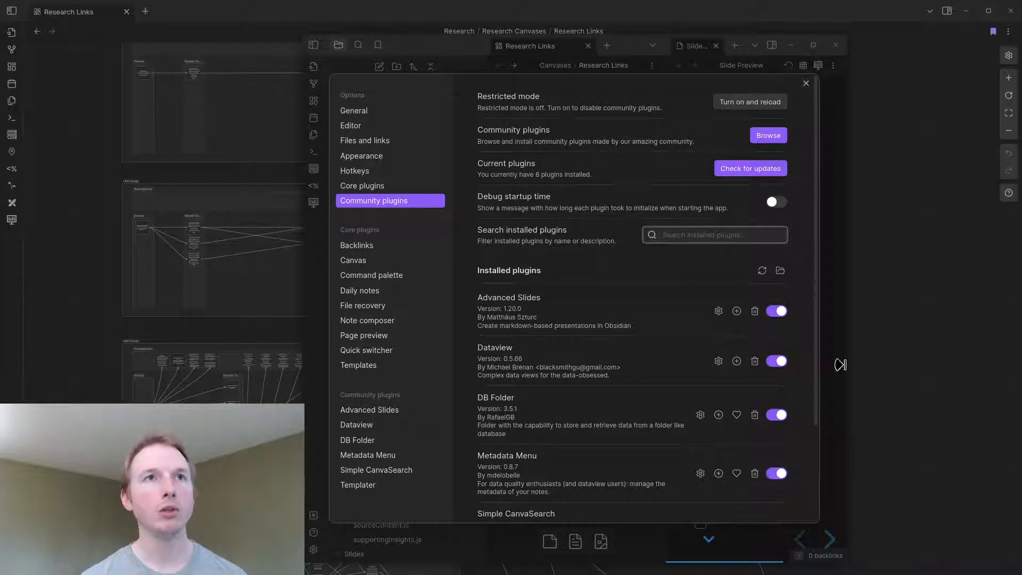
left_click(548, 312)
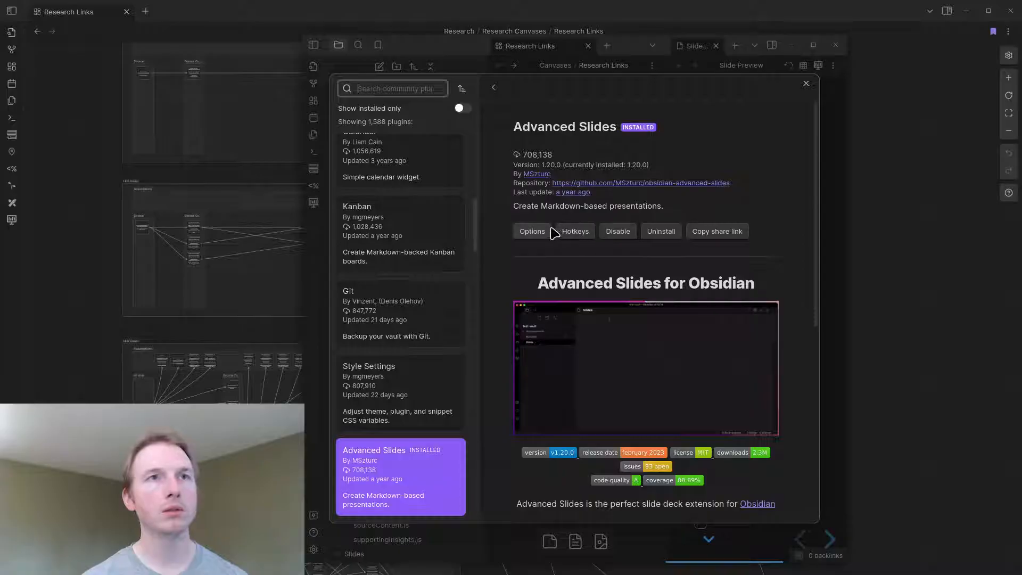
left_click(807, 84)
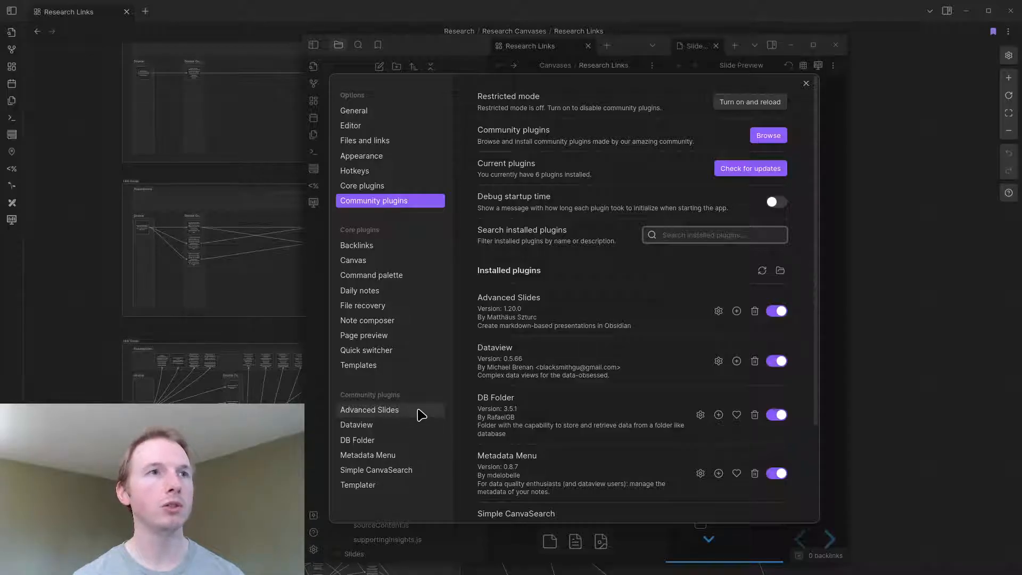
- Review the Dataview plugin settings from the query options down to the task settings
left_click(392, 426)
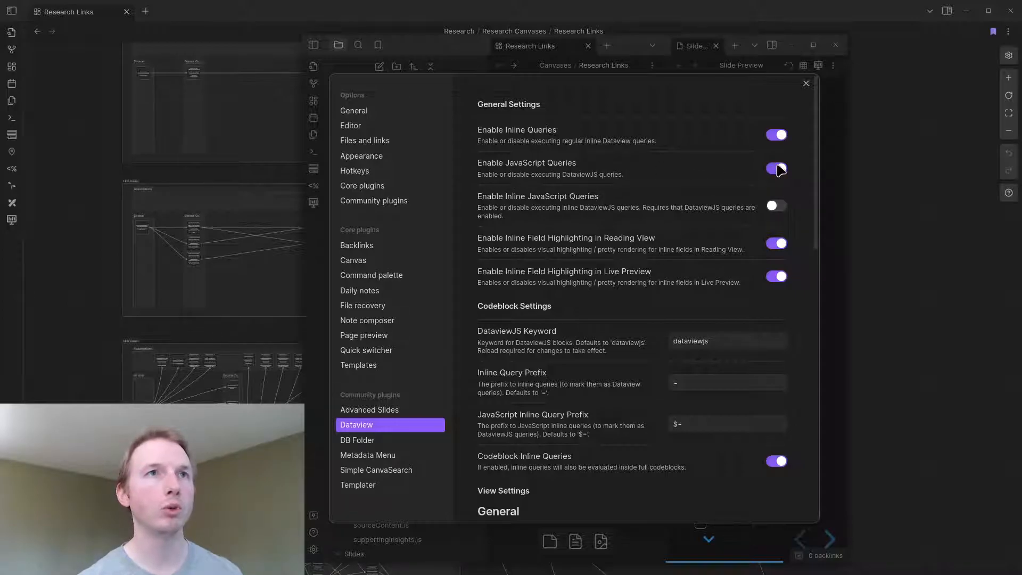
scroll(818, 192, "down", 3)
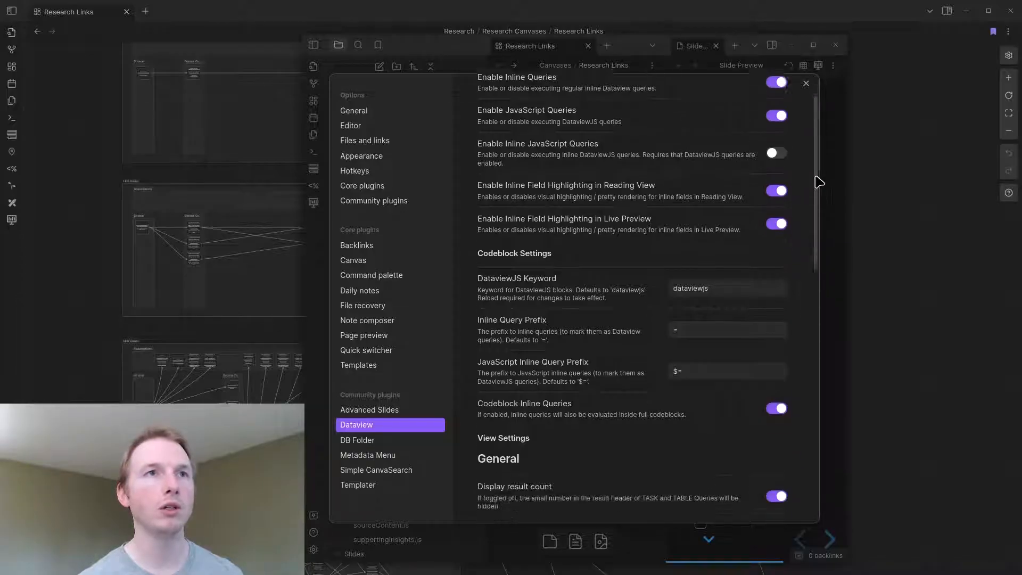
scroll(821, 231, "down", 5)
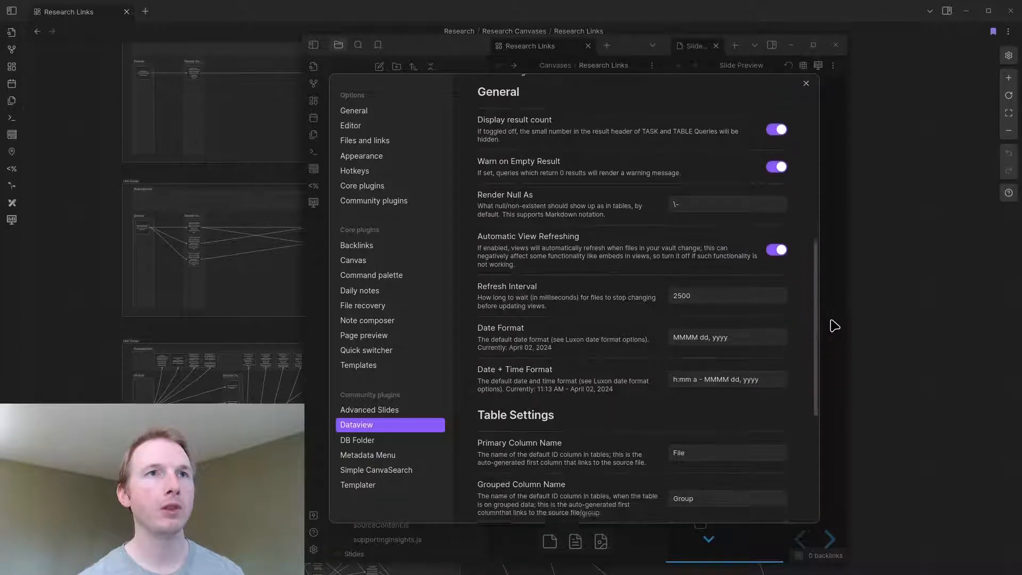
scroll(837, 357, "down", 3)
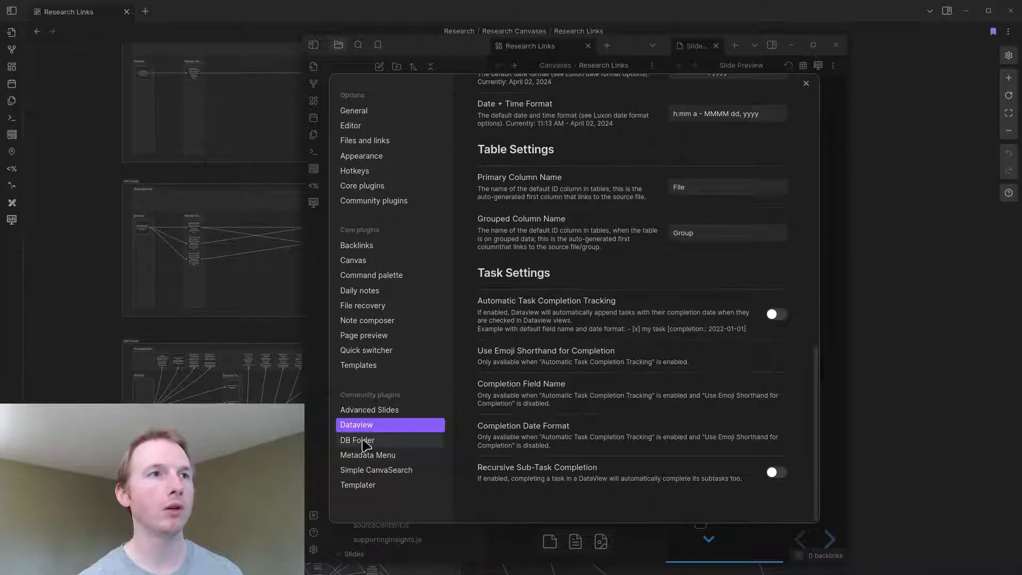
- Review the DB Folder plugin settings, including the metadata columns, templates folder, pagination size, font size and developer tools
left_click(364, 441)
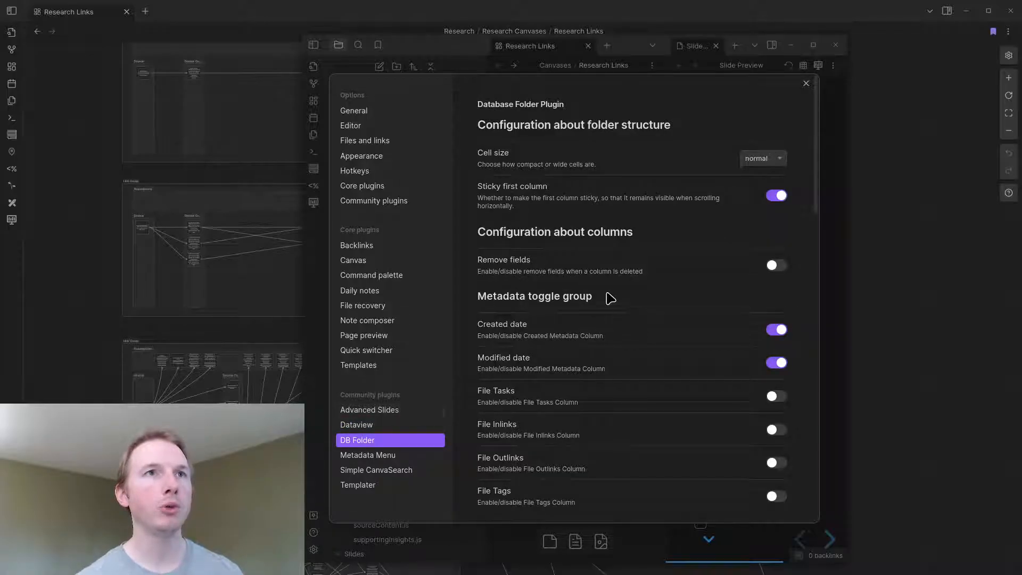
scroll(819, 125, "down", 1)
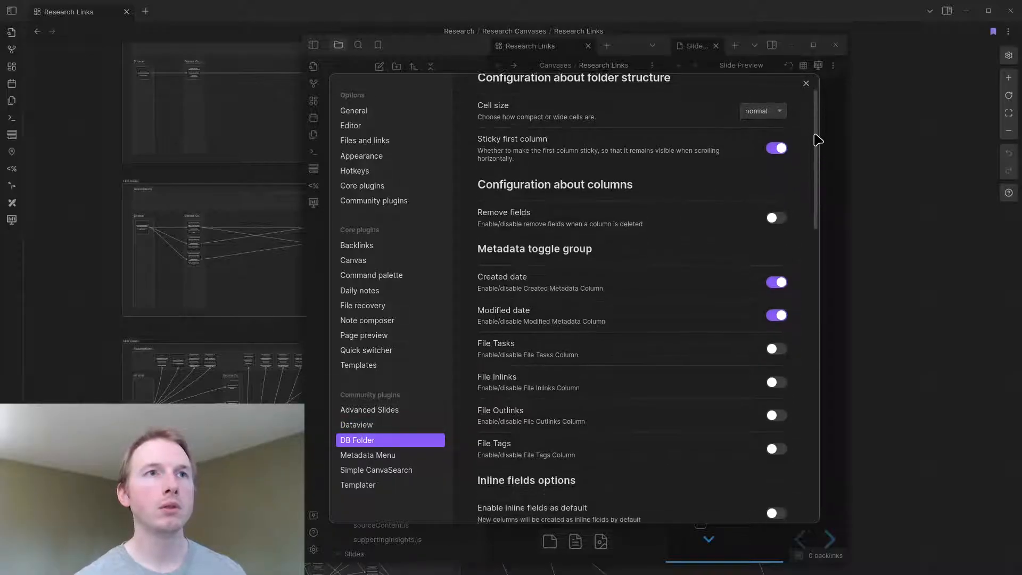
scroll(818, 126, "up", 1)
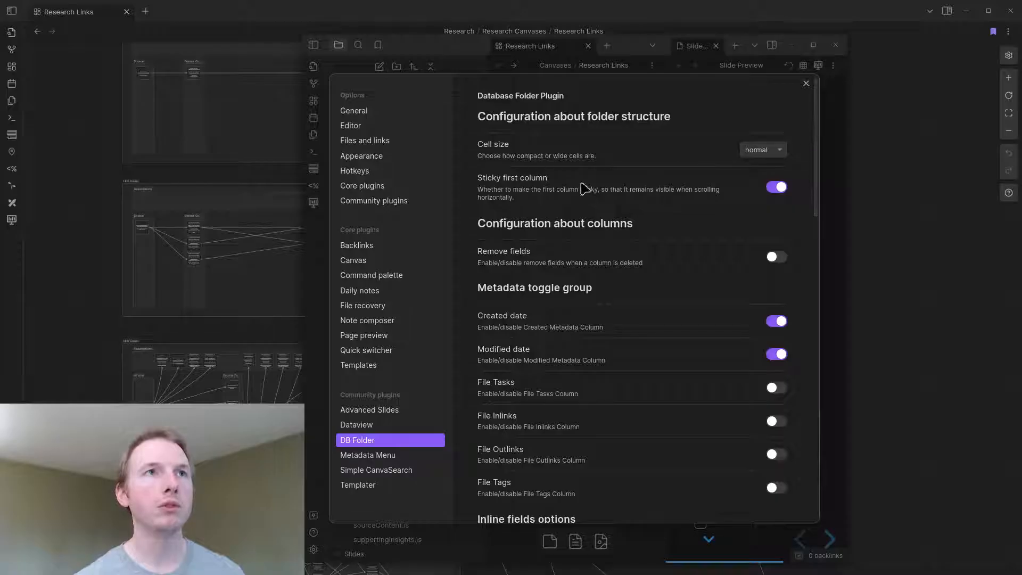
scroll(777, 202, "down", 4)
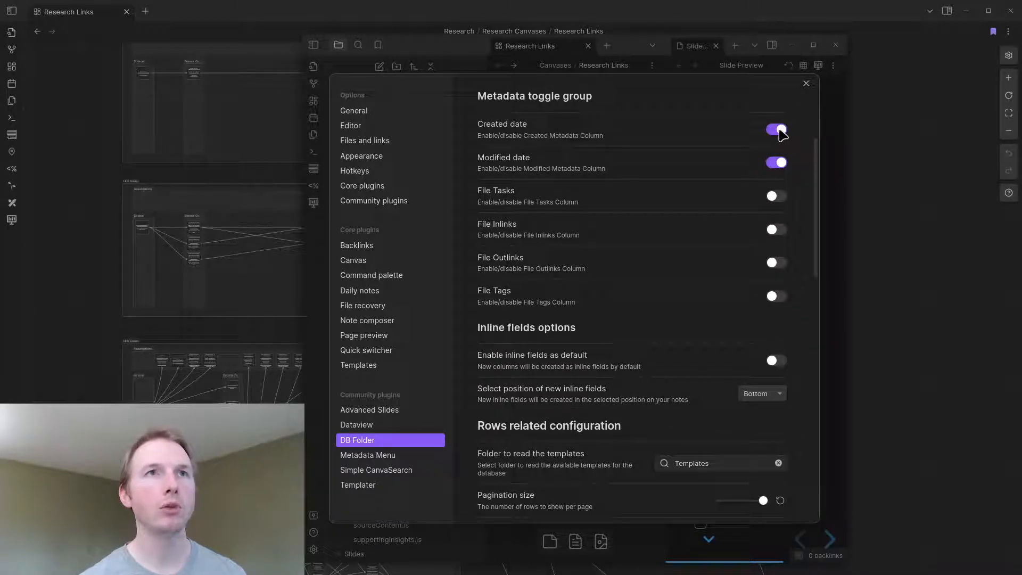
scroll(805, 216, "down", 1)
scroll(804, 216, "down", 3)
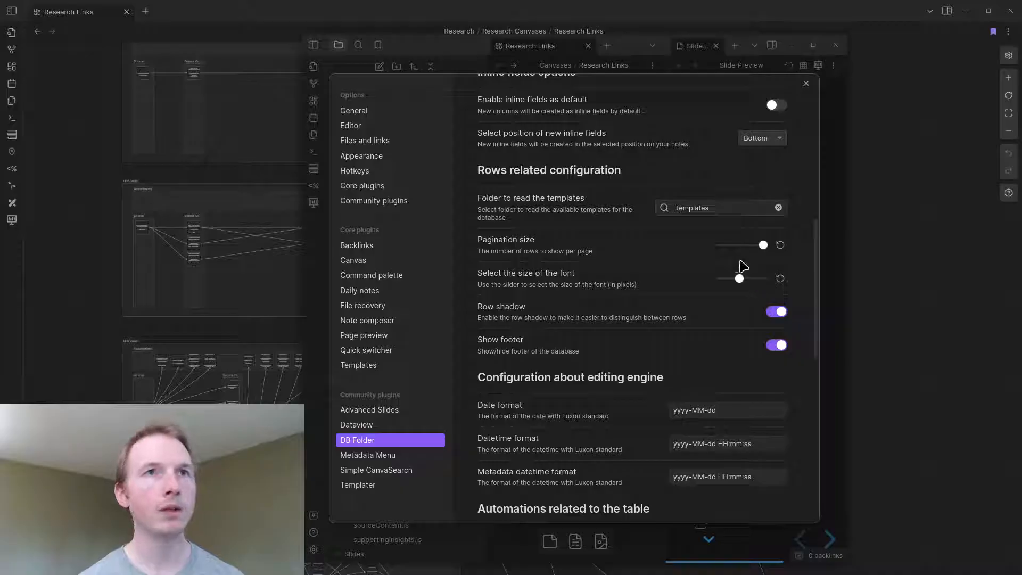
mouse_move(764, 249)
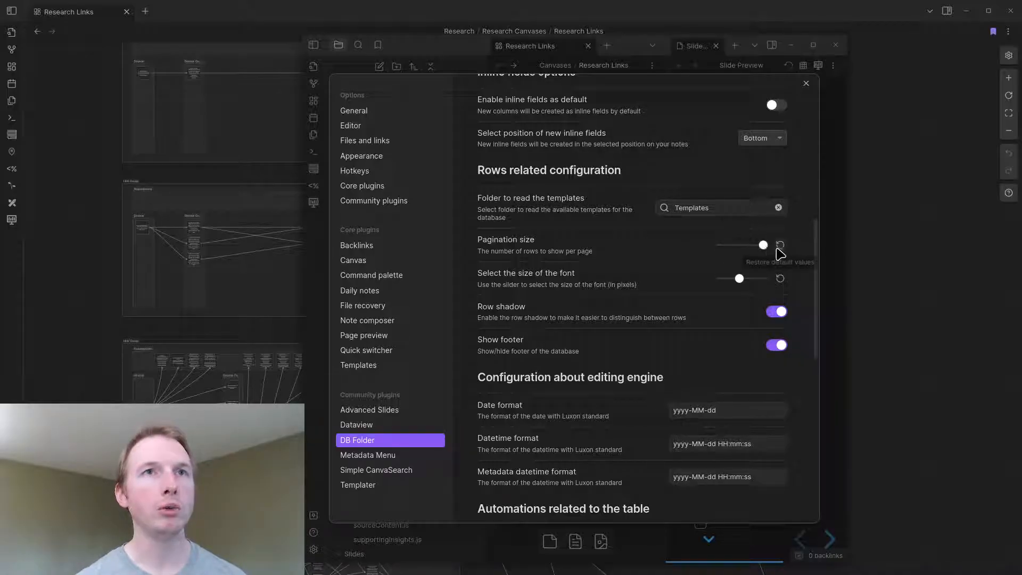
mouse_move(742, 280)
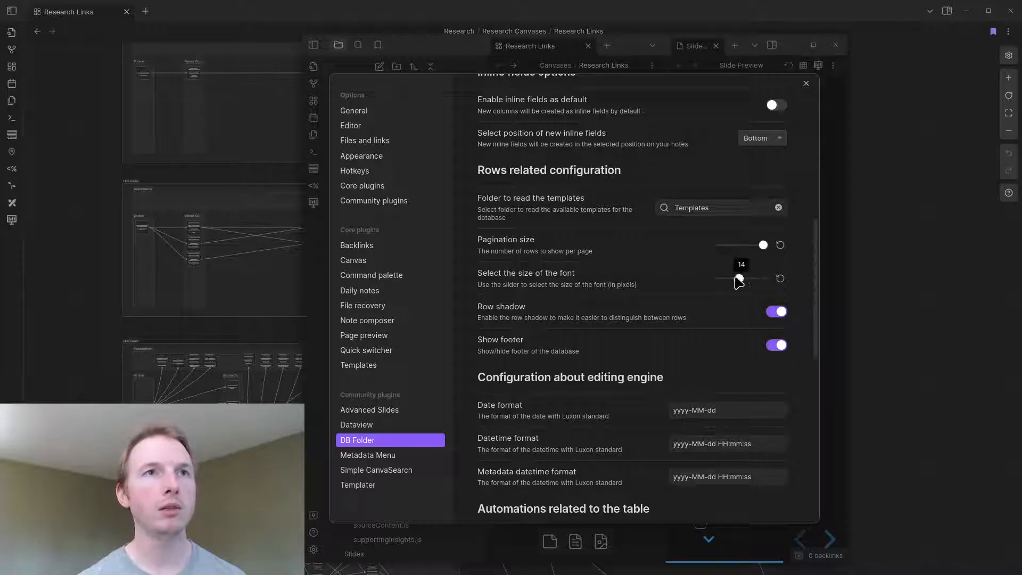
left_click_drag(819, 261, 820, 451)
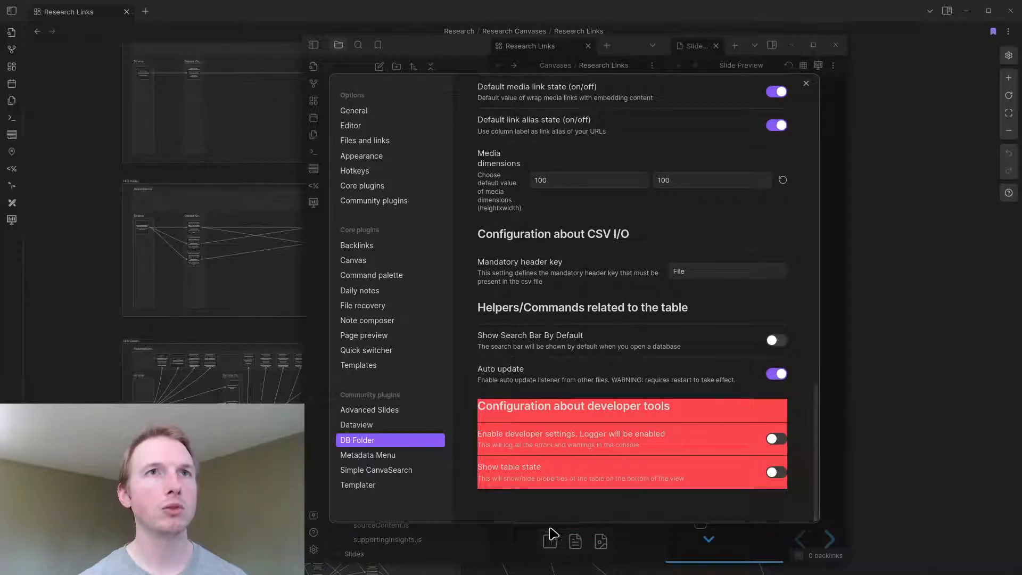
- Expand and review the Global settings and Preset Fields settings of the Metadata Menu plugin
left_click(375, 455)
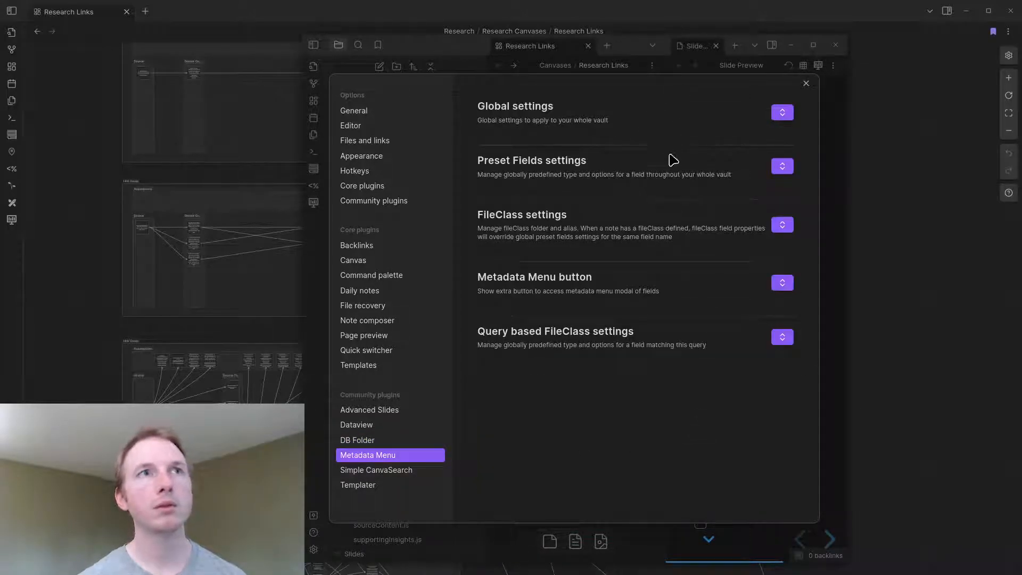
left_click(782, 113)
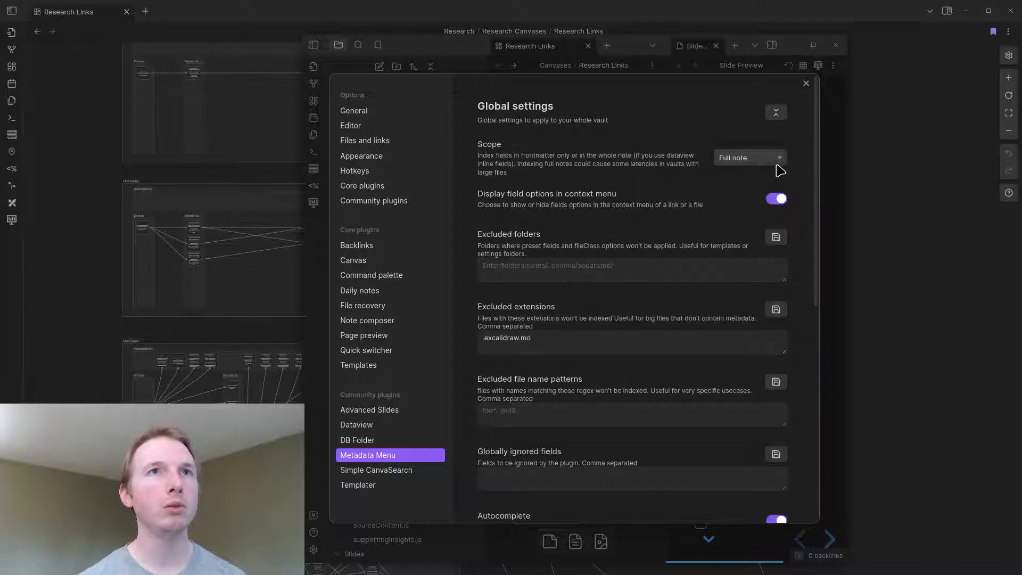
scroll(778, 167, "down", 8)
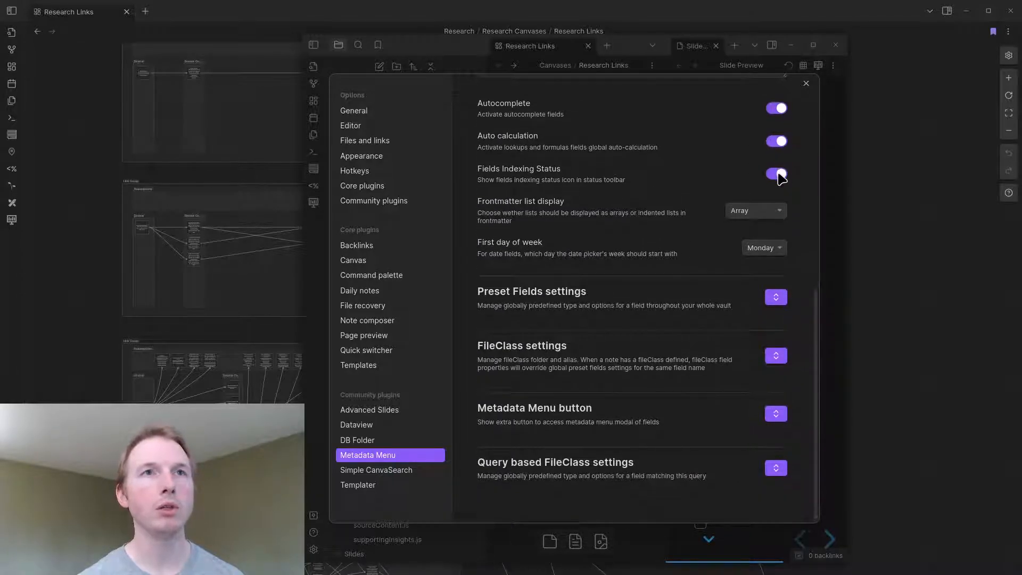
left_click(776, 297)
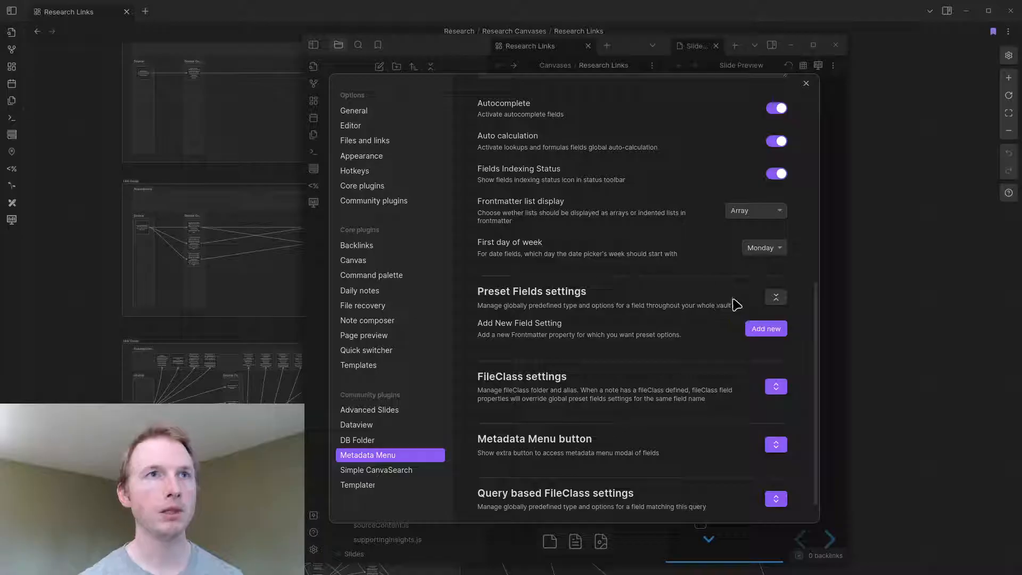
- Review the Metadata Menu plugin's FileClass settings, including the class files path, and expand its Metadata Menu button settings
scroll(736, 304, "down", 1)
left_click(778, 357)
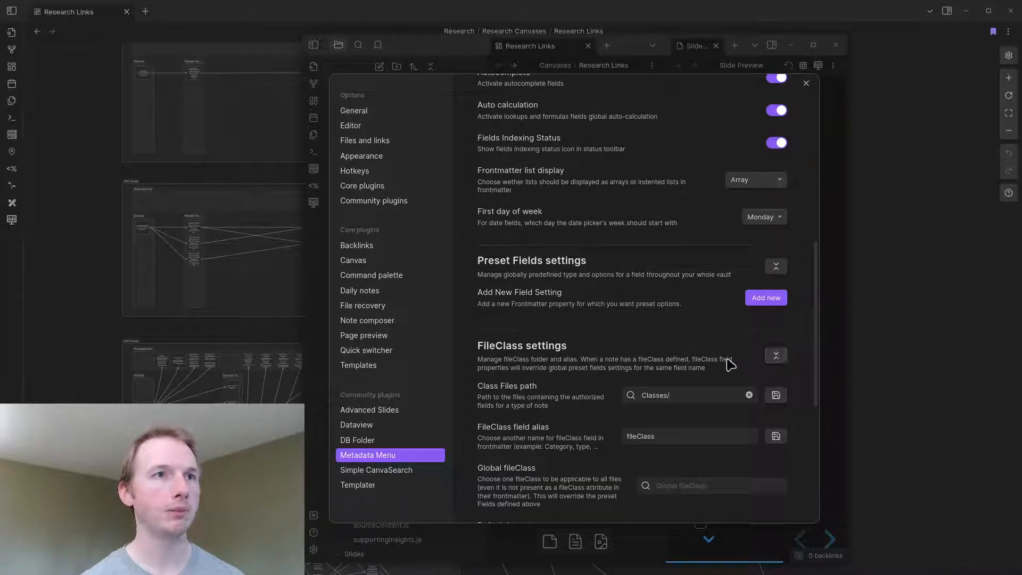
scroll(676, 383, "down", 3)
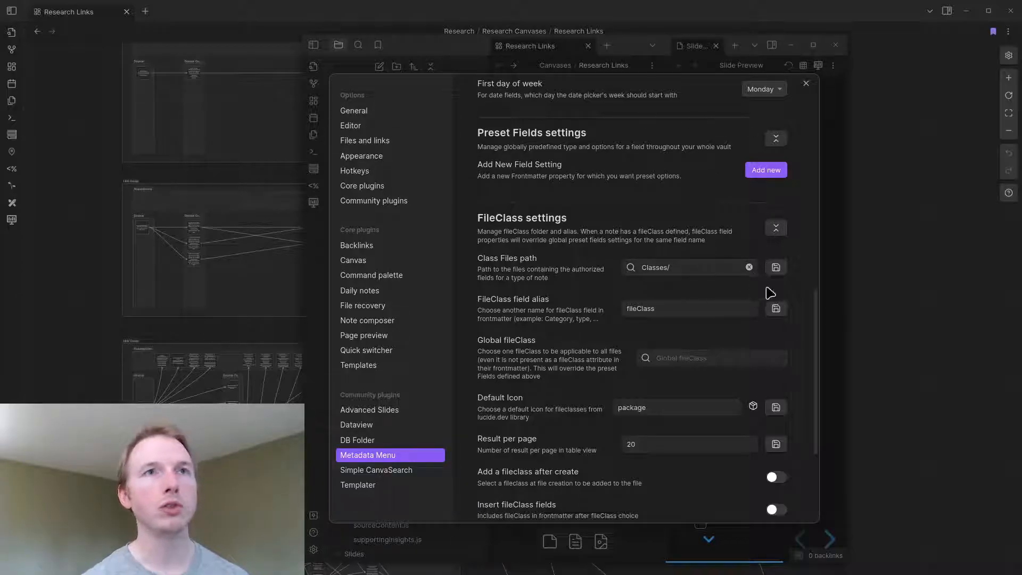
scroll(687, 286, "down", 1)
scroll(687, 286, "down", 3)
left_click(775, 413)
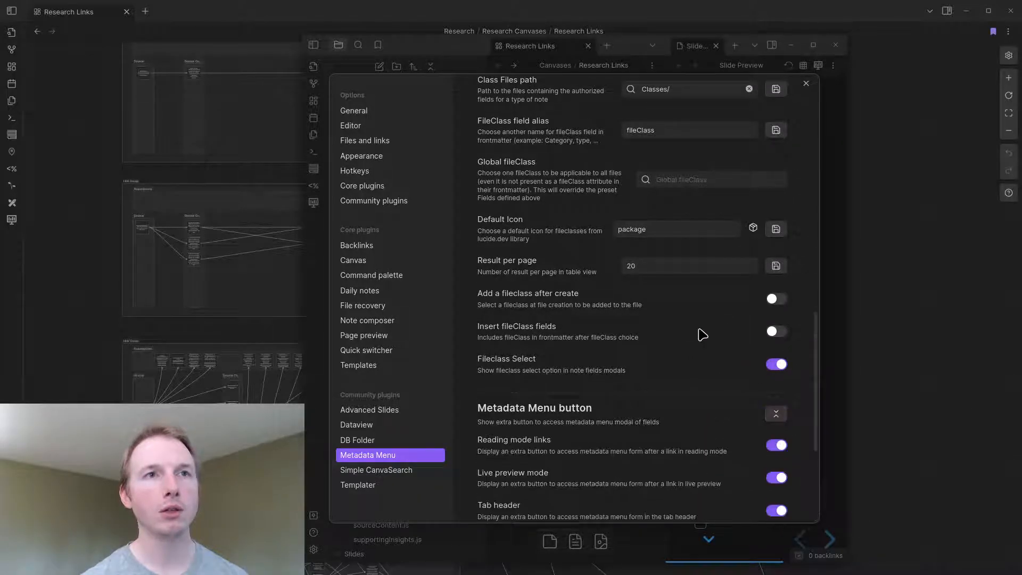
- Review the Metadata Menu button settings, expand the Query based FileClass settings, and close the settings
scroll(701, 334, "down", 5)
left_click(776, 467)
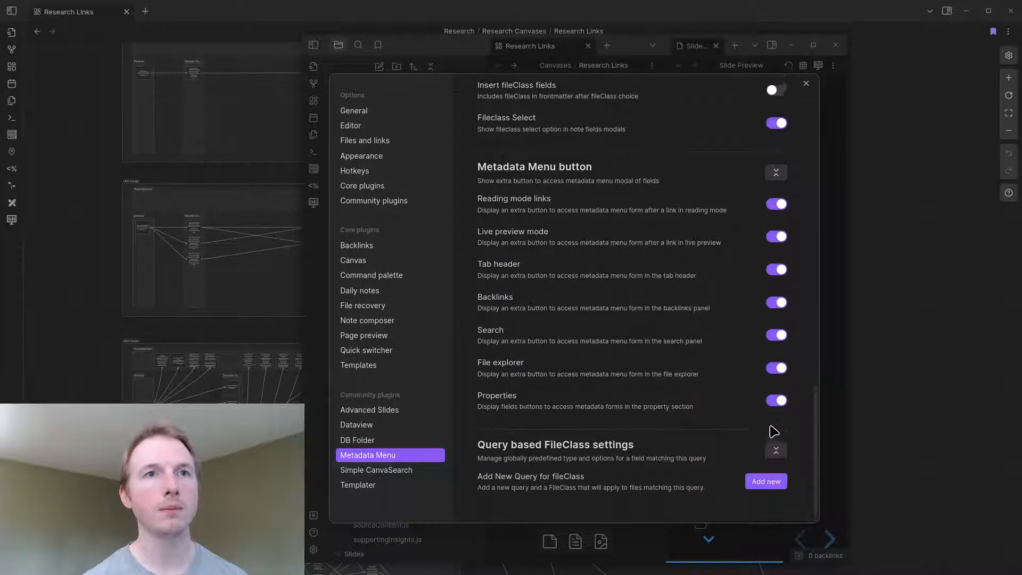
scroll(771, 427, "up", 10)
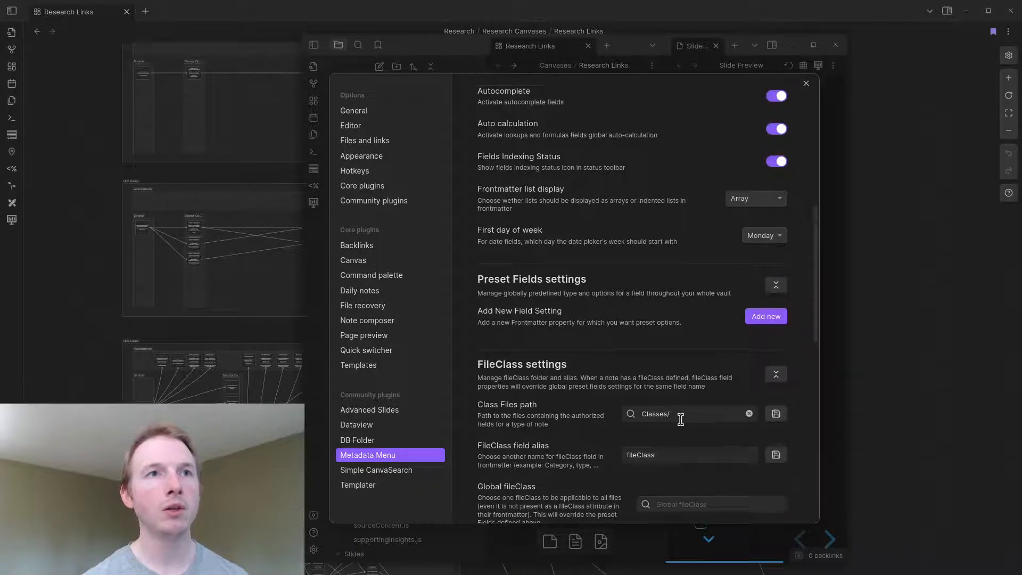
scroll(679, 383, "down", 2)
scroll(678, 357, "up", 1)
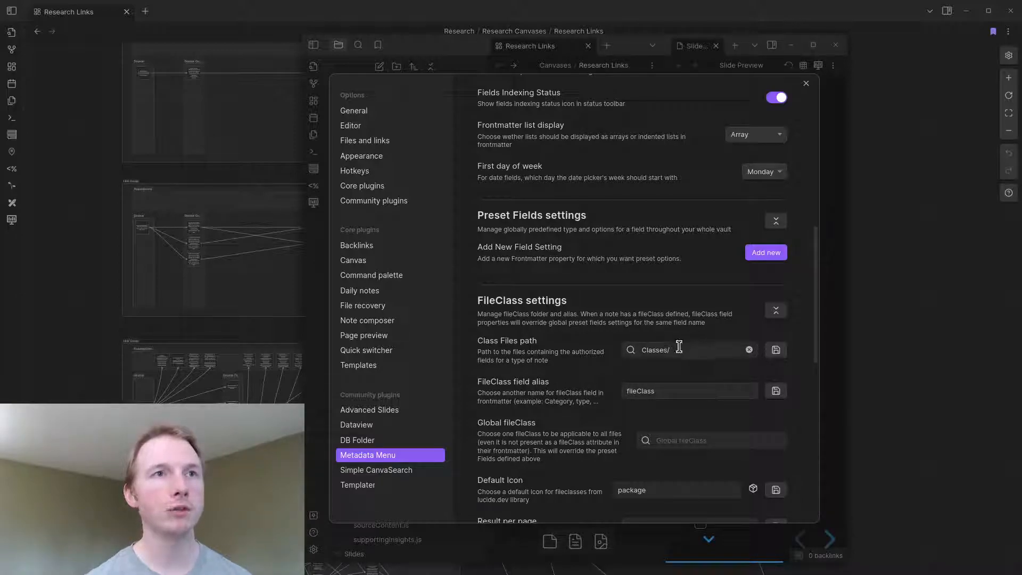
left_click(829, 266)
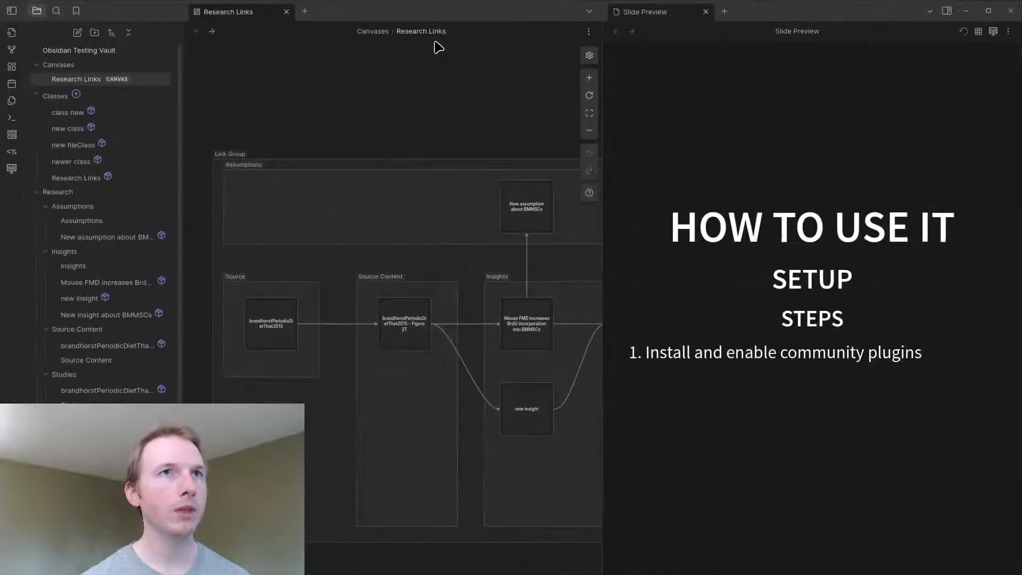
- Bring up the dialog for adding a new fileClass to the Classes folder and dismiss it
left_click(77, 95)
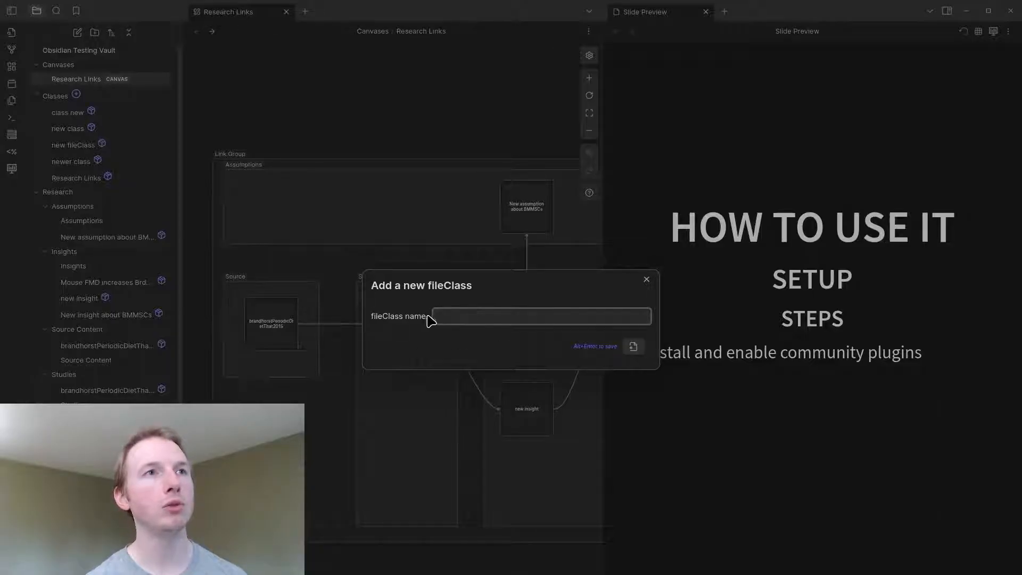
left_click(60, 130)
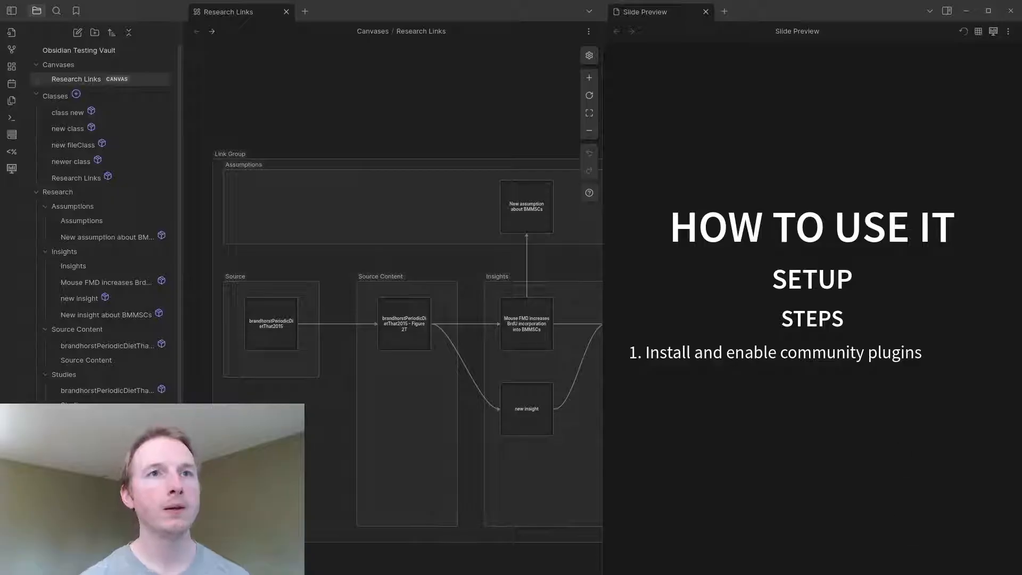
scroll(101, 223, "down", 1)
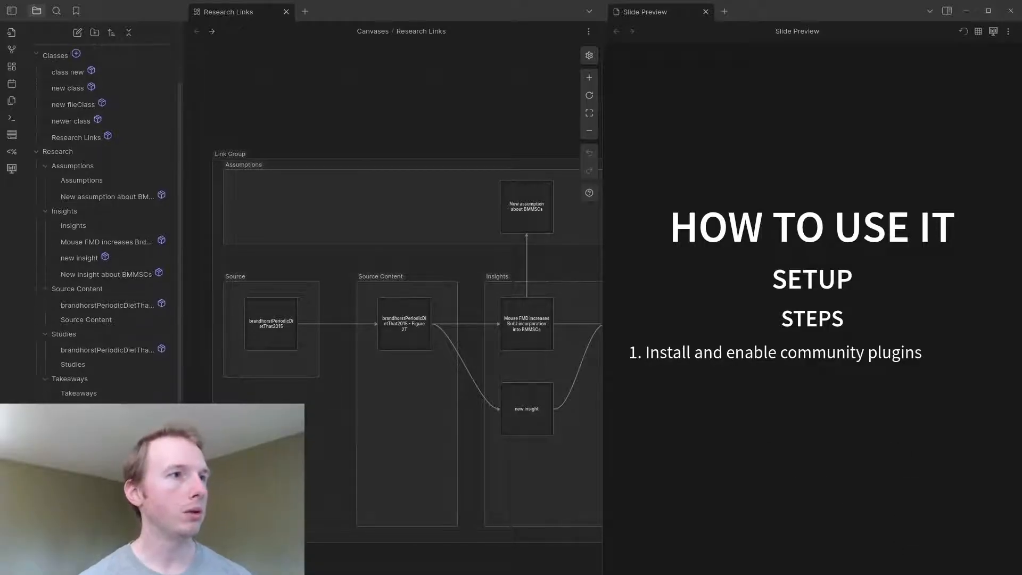
- Review the settings of the Simple CanvaSearch and Templater plugins, including Templater's template folder location, and close the settings
key("ctrl+comma")
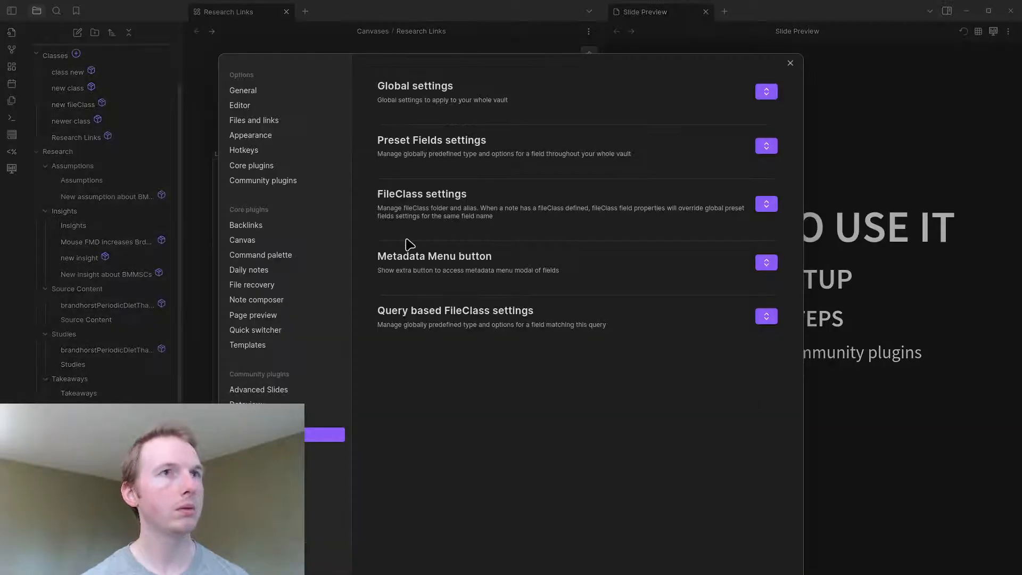
left_click(307, 450)
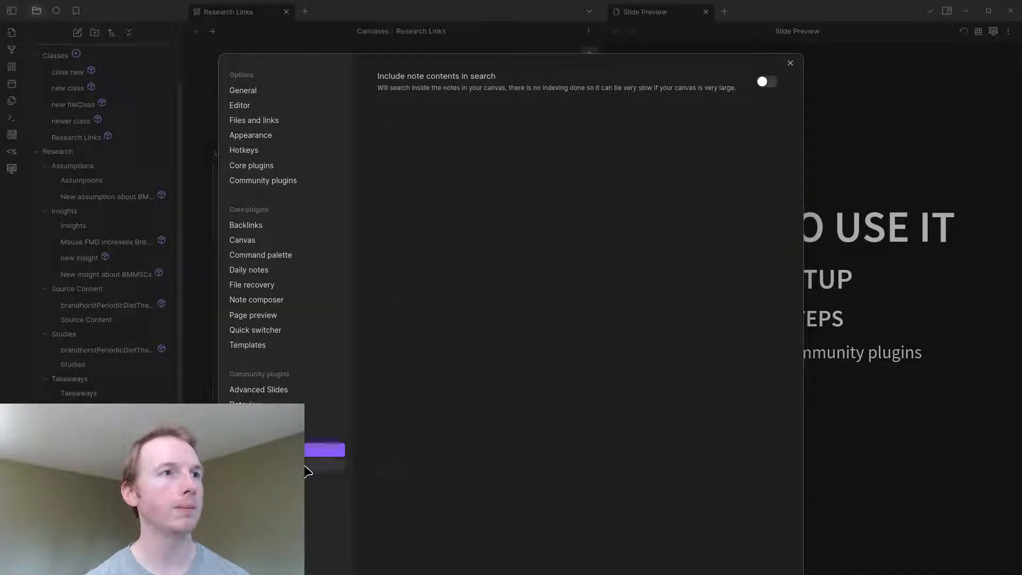
left_click(312, 466)
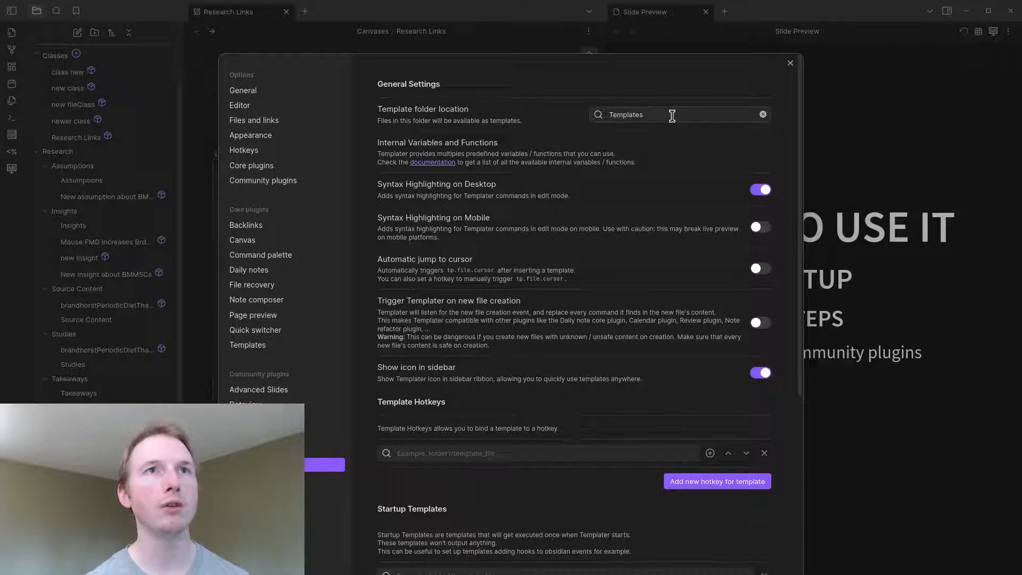
scroll(676, 134, "down", 5)
scroll(698, 204, "up", 4)
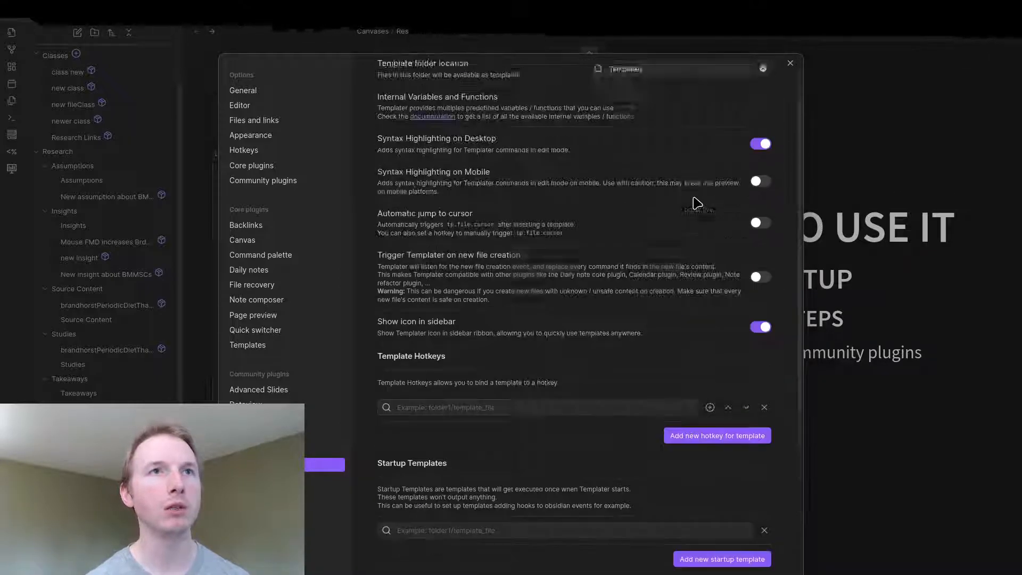
left_click(790, 63)
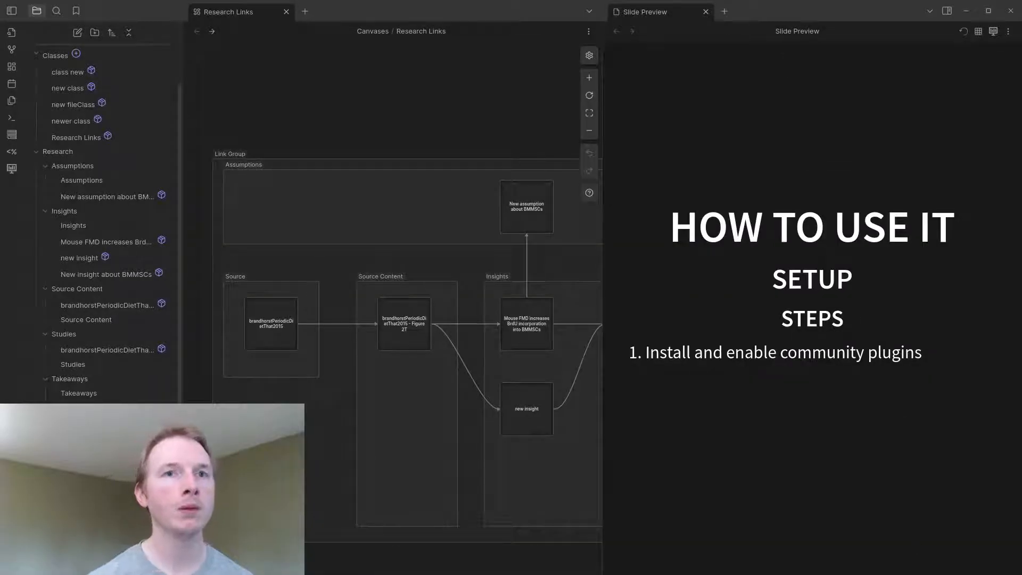
- Reveal the slide's second and third setup steps, and show the new database folder option and the Assumptions database
key("Right")
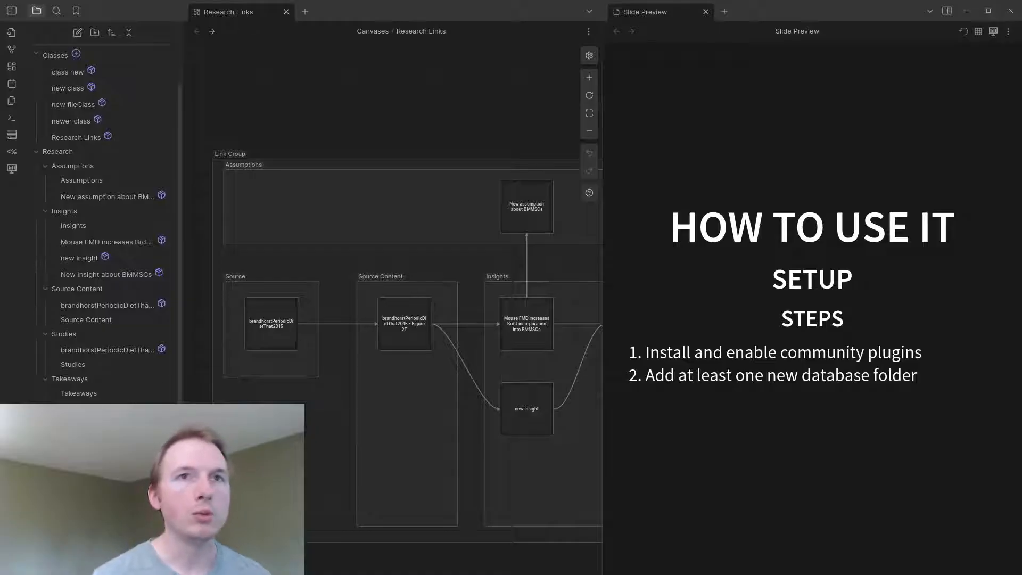
key("Right")
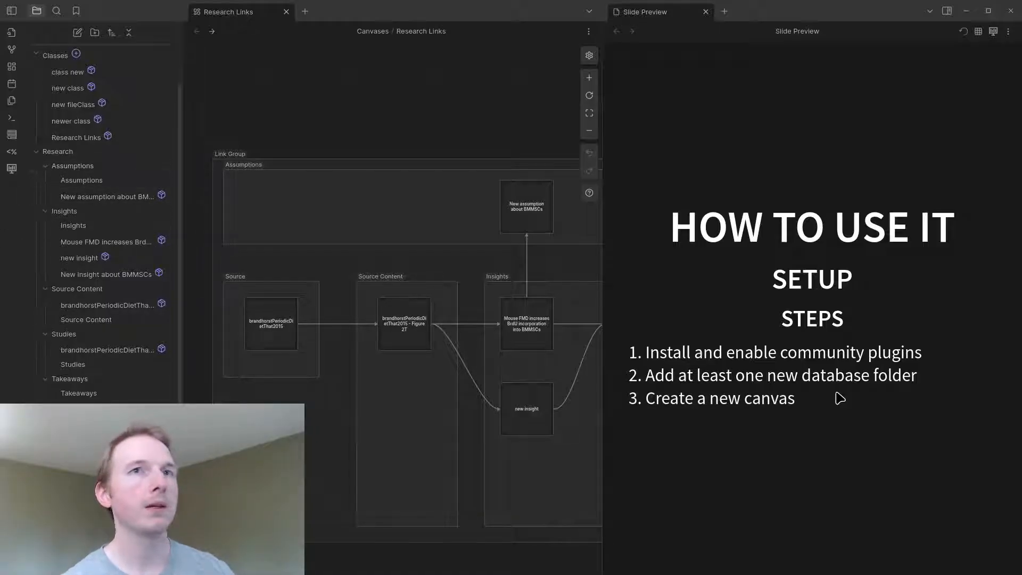
right_click(85, 167)
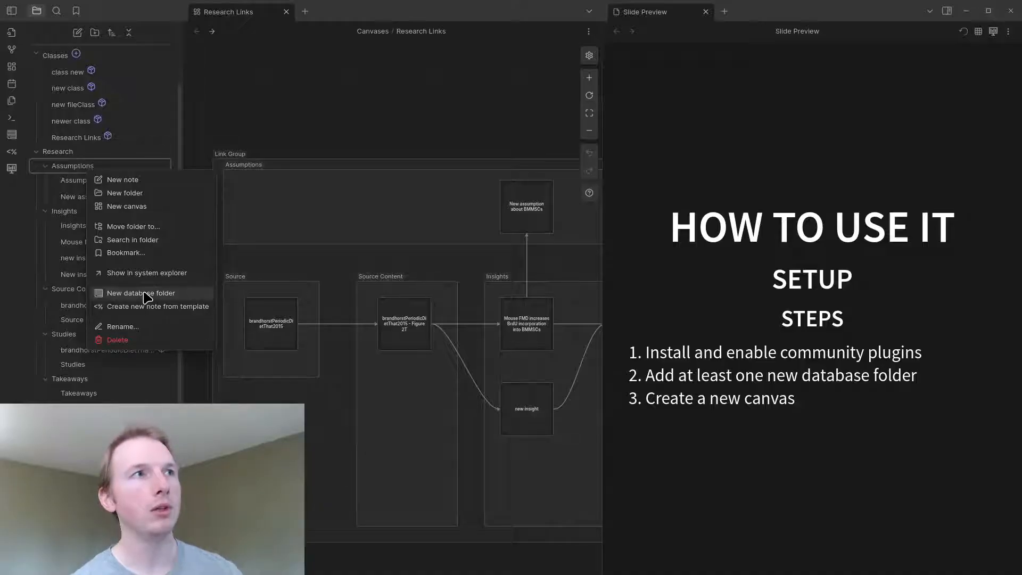
left_click(73, 181)
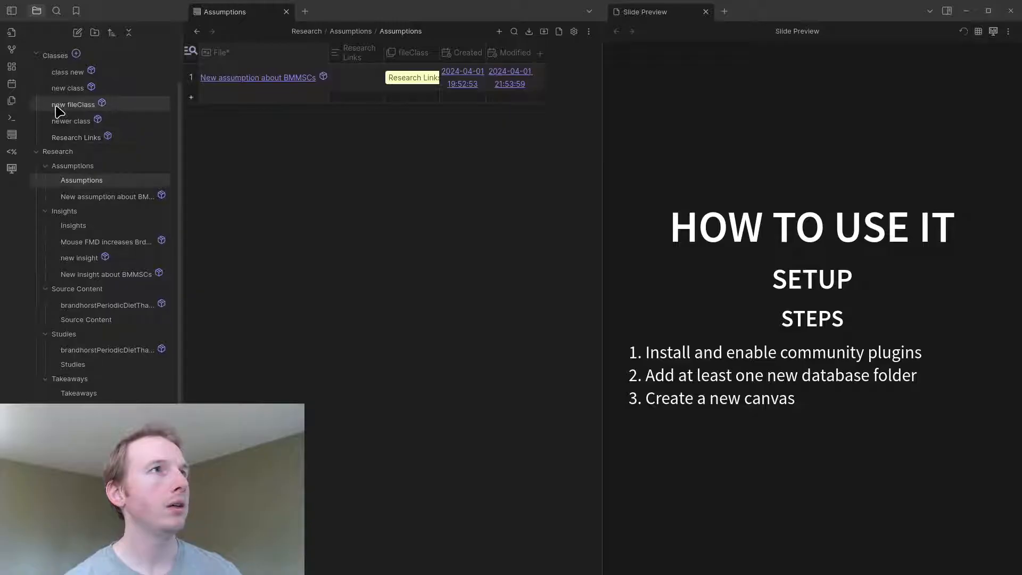
- Open the Research Links canvas from the Canvases folder and reveal the fourth setup step on the slide
scroll(60, 106, "up", 2)
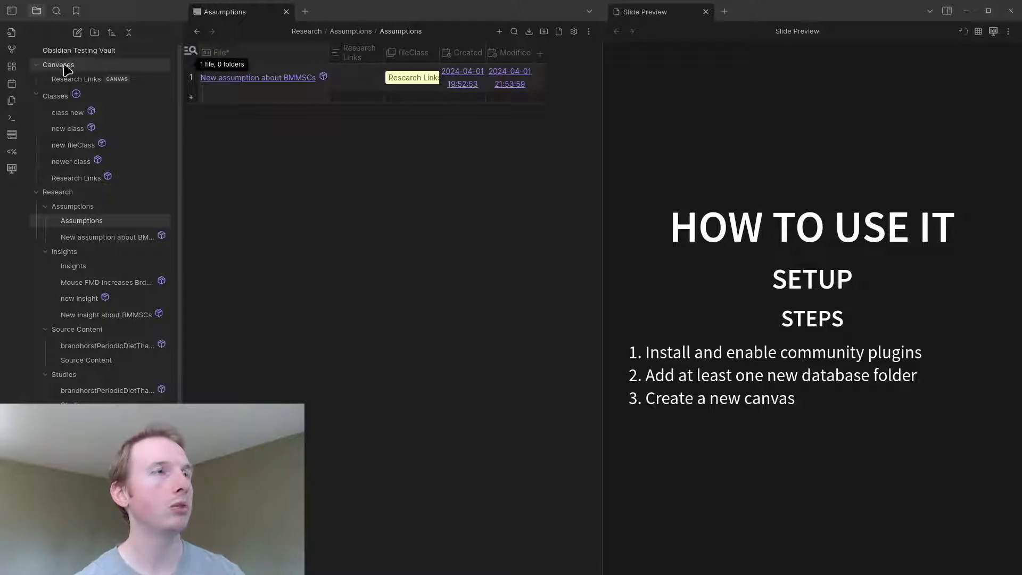
left_click(76, 79)
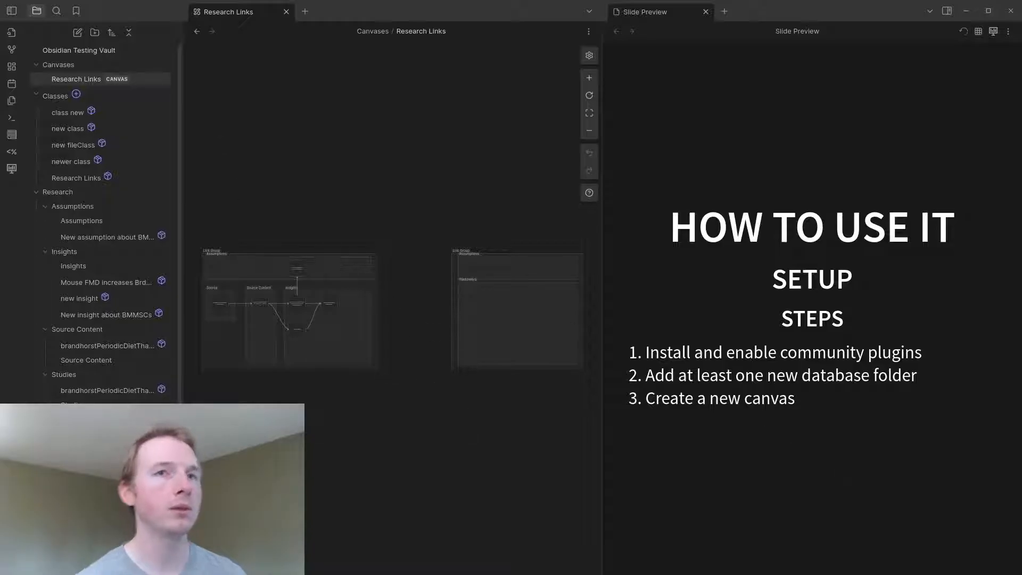
left_click(1004, 572)
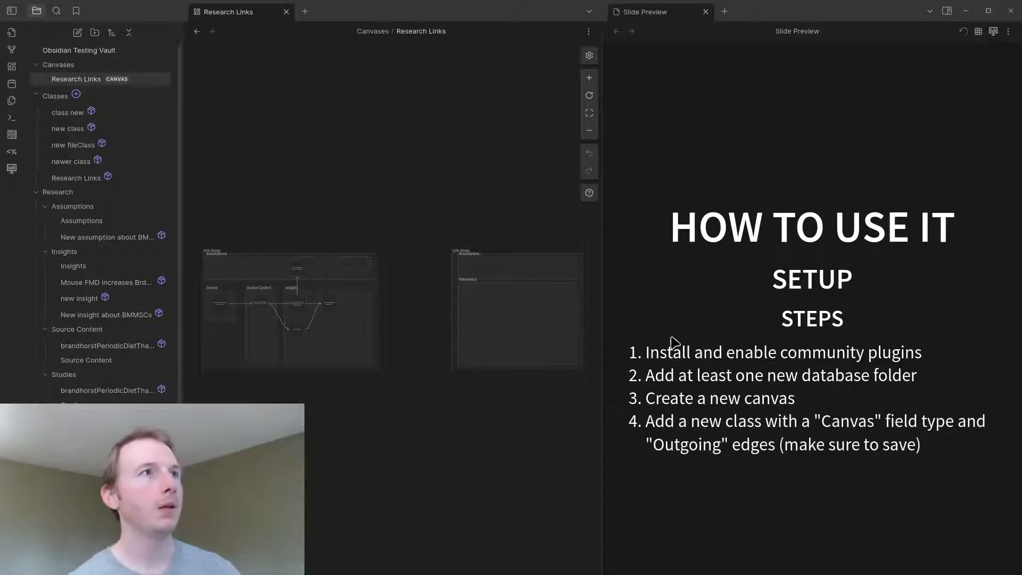
- Add a new fileClass named "newest class" to the Classes folder
left_click(76, 95)
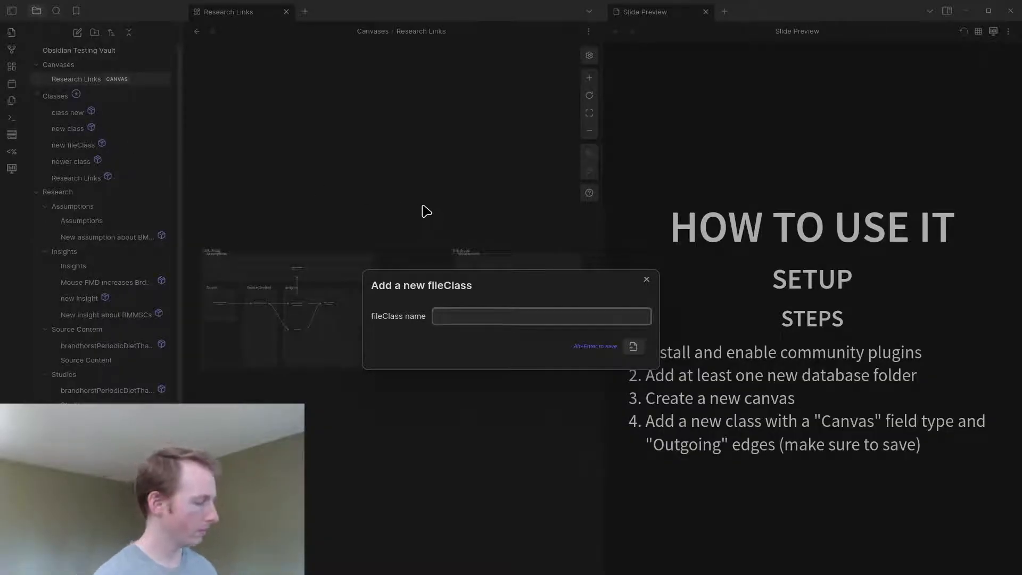
type("nes")
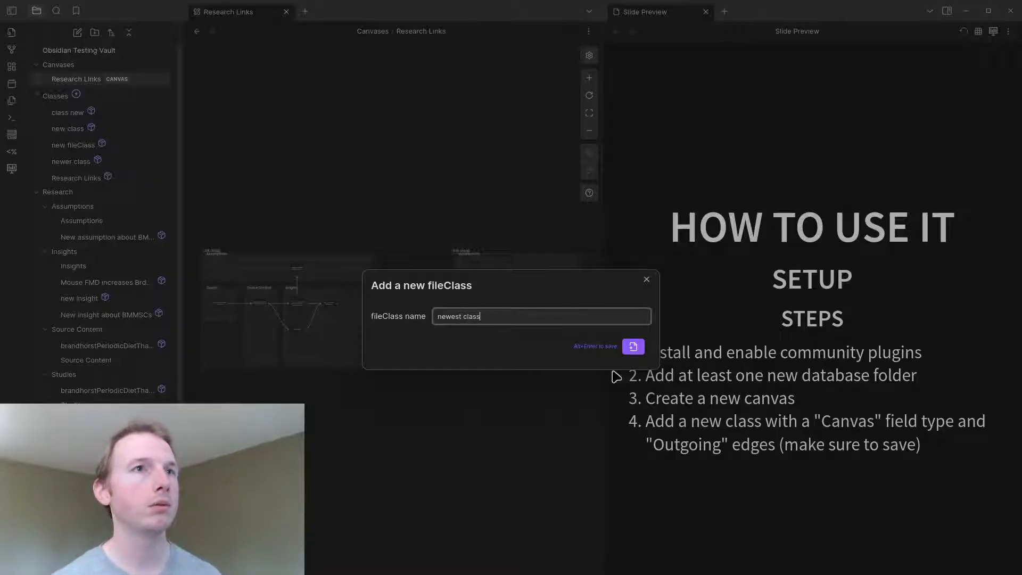
left_click(633, 347)
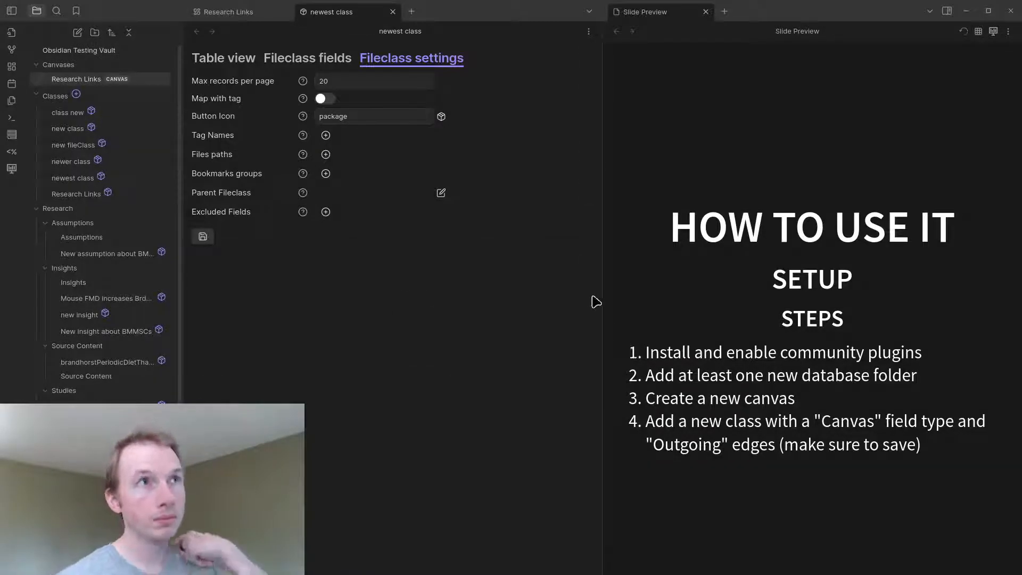
- Add a fileClass field called "name" to the newest class and choose Canvas as its field type
left_click(313, 62)
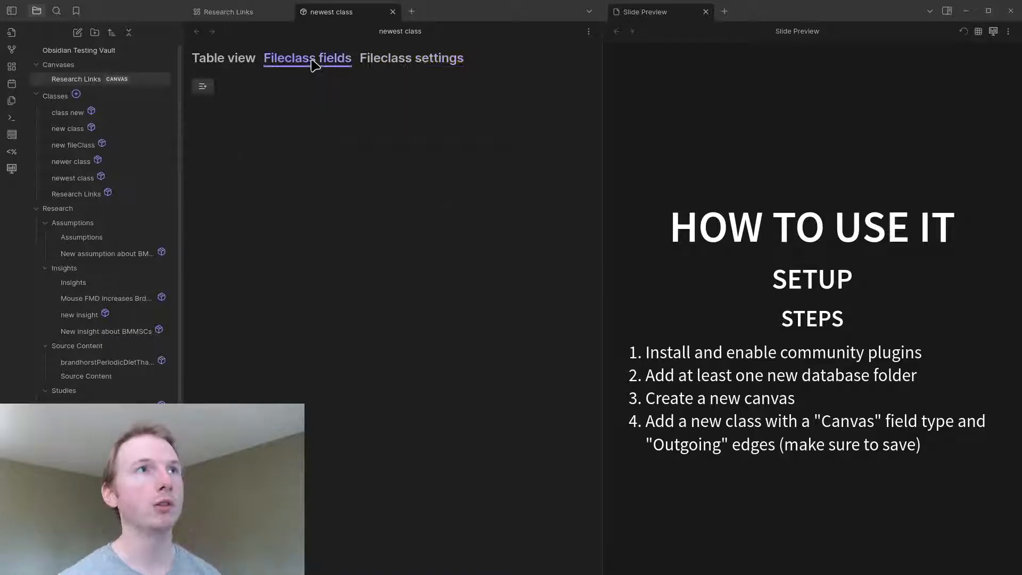
left_click(202, 87)
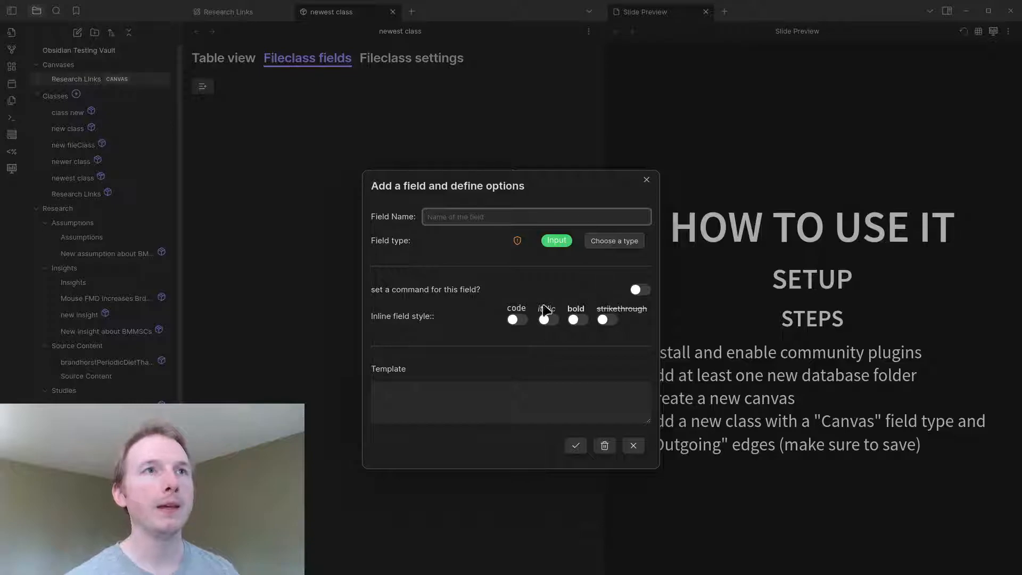
type("name")
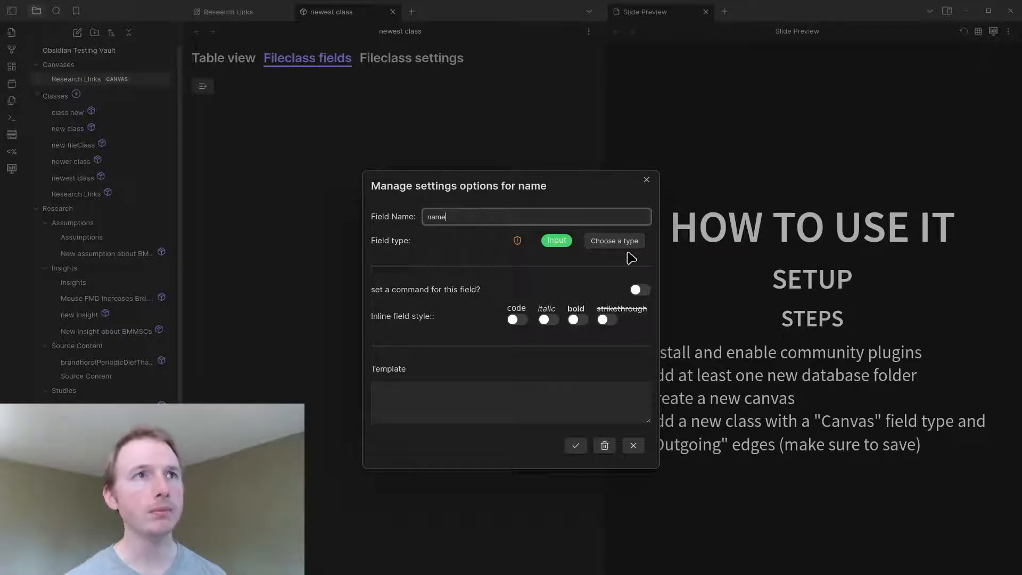
left_click(610, 245)
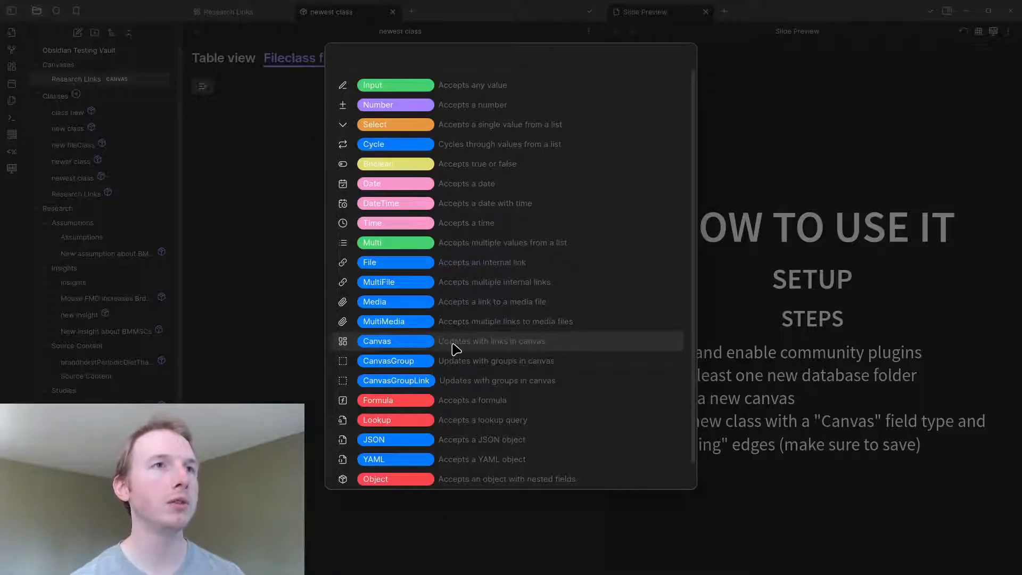
left_click(539, 346)
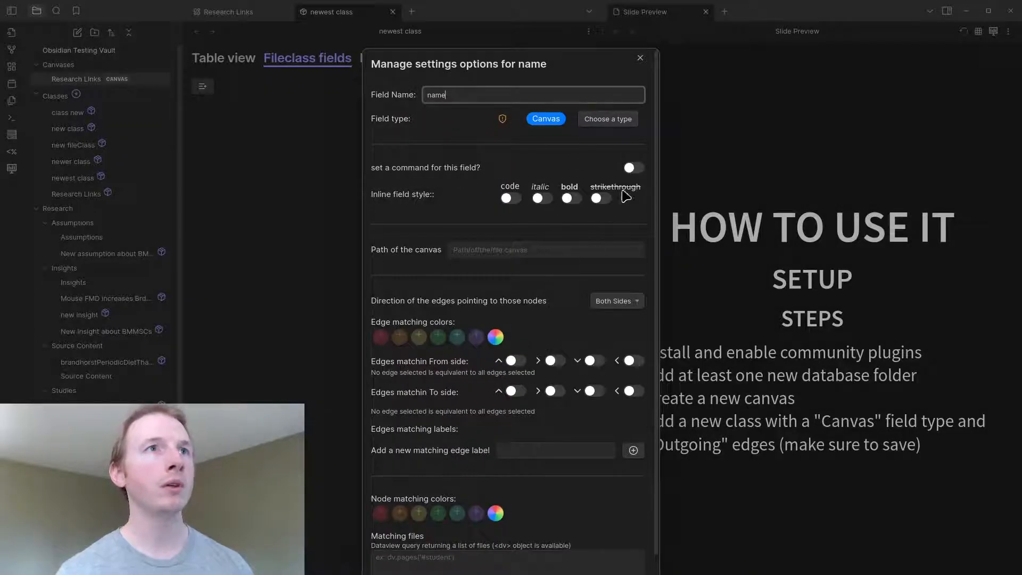
- Set the field's canvas path to Canvases/Research Links.canvas and its edge direction to Outgoing, and save the field
scroll(559, 197, "down", 1)
left_click(549, 212)
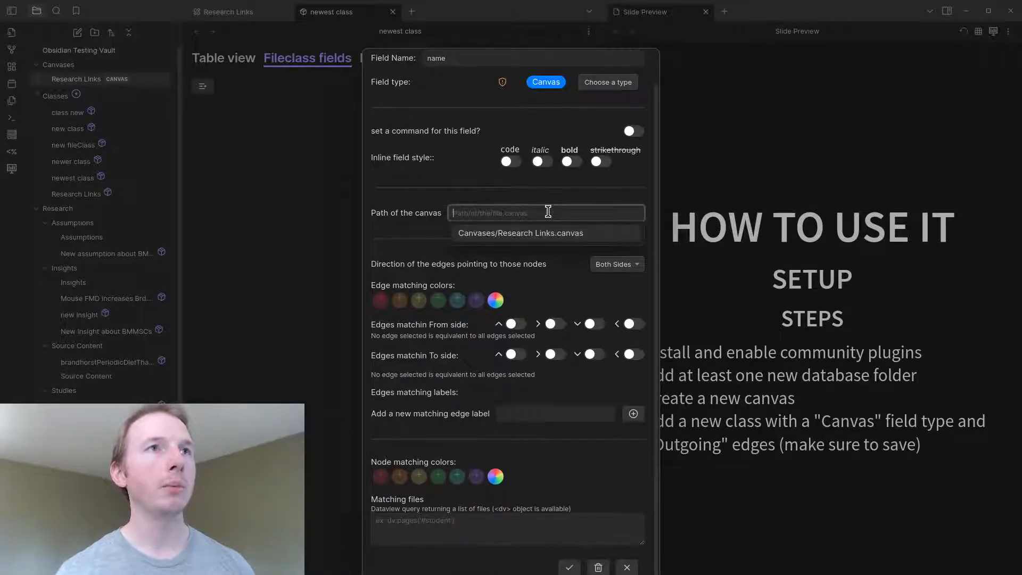
left_click(607, 240)
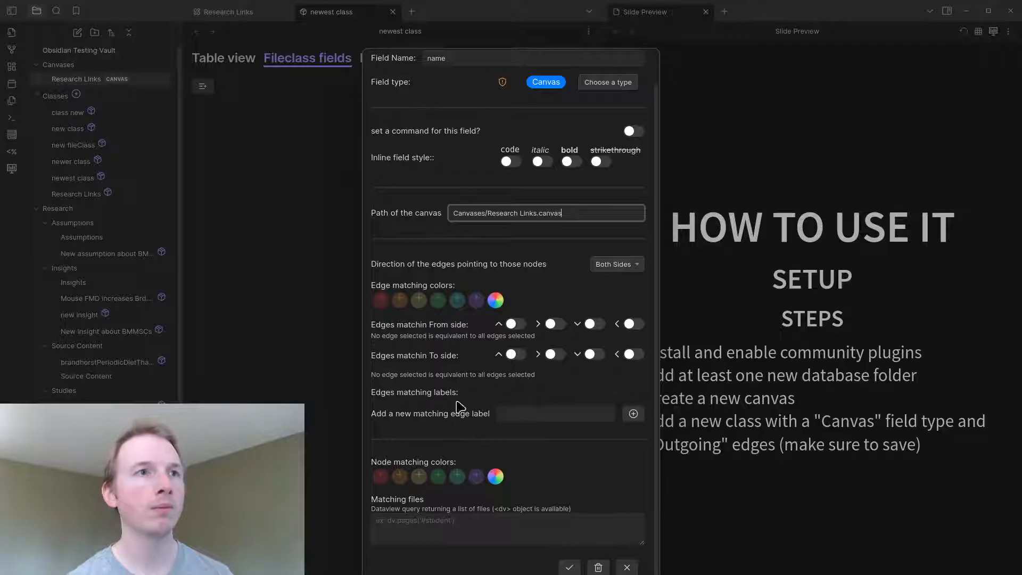
left_click(633, 265)
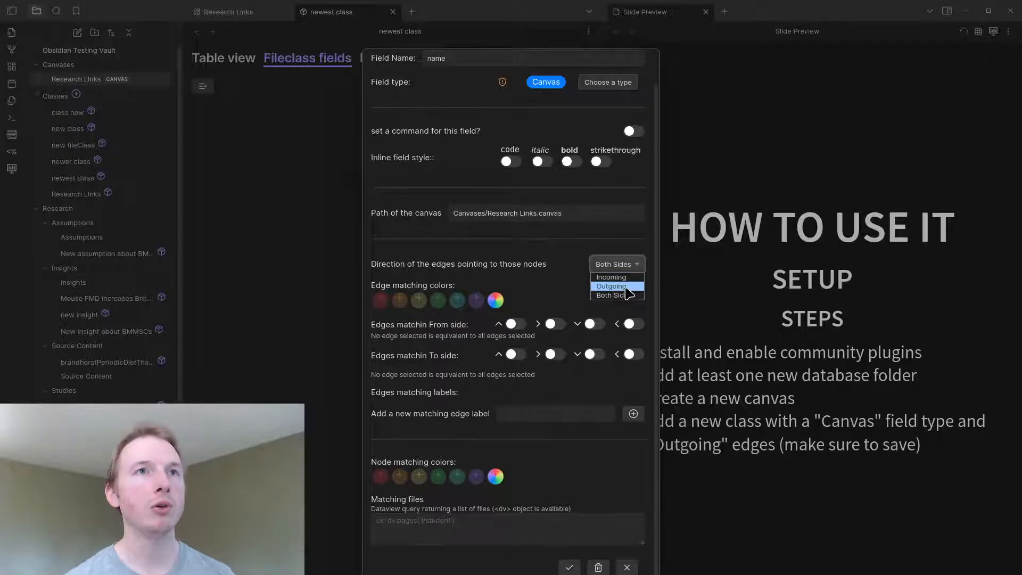
left_click(627, 288)
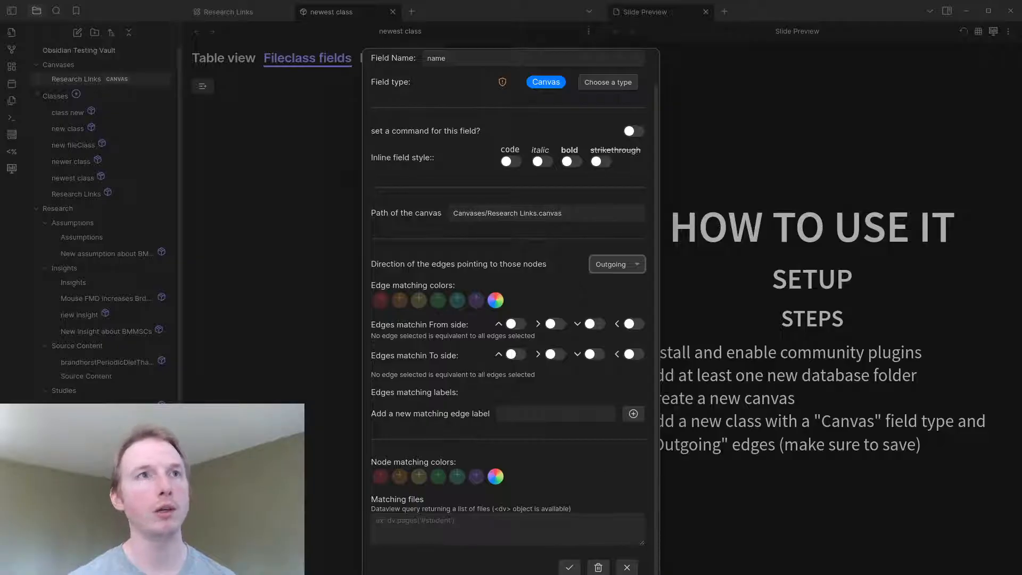
left_click(570, 568)
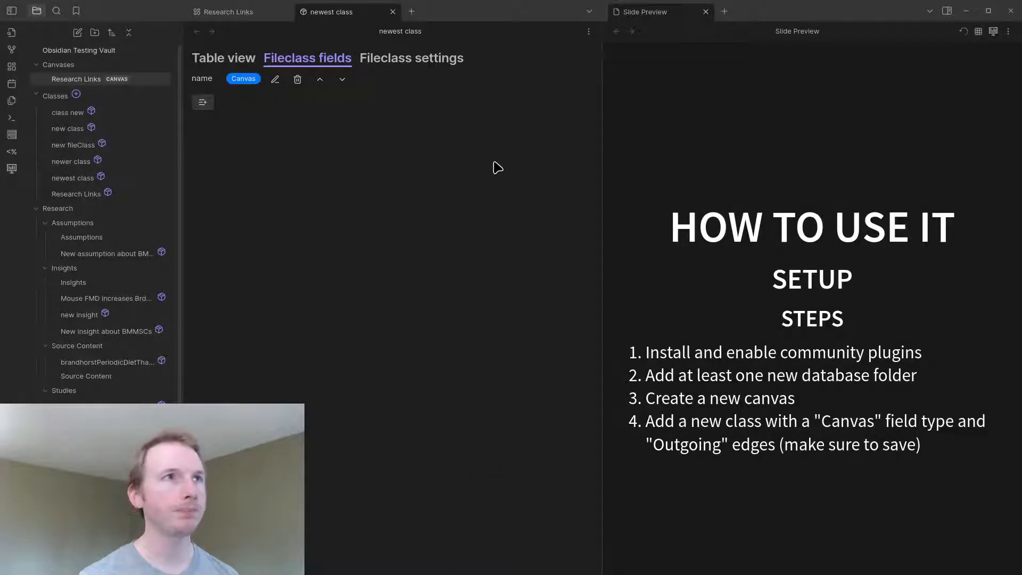
- Reveal the slide's fifth setup step and return to the Research Links canvas in a widened pane
key("Right")
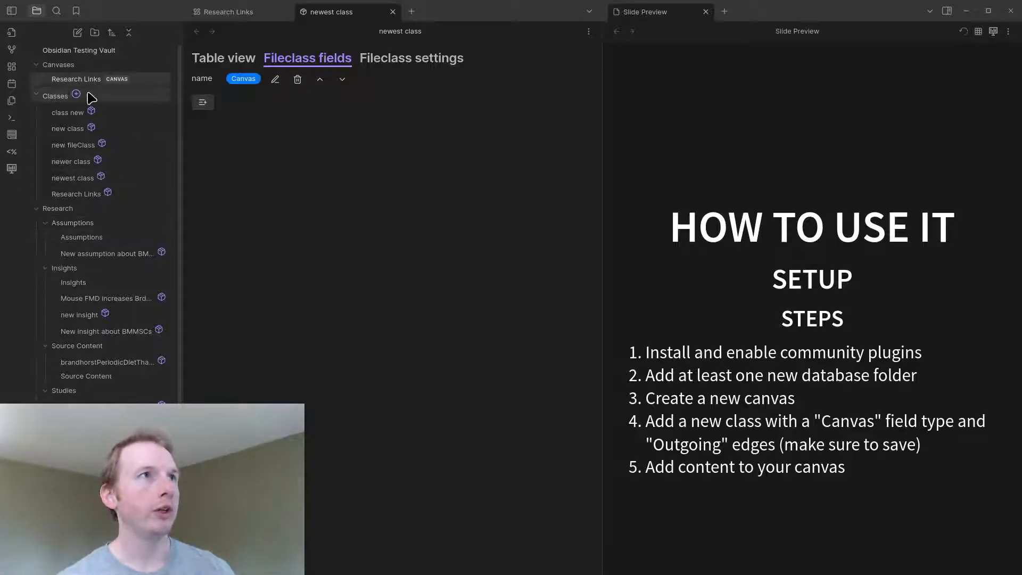
left_click(393, 12)
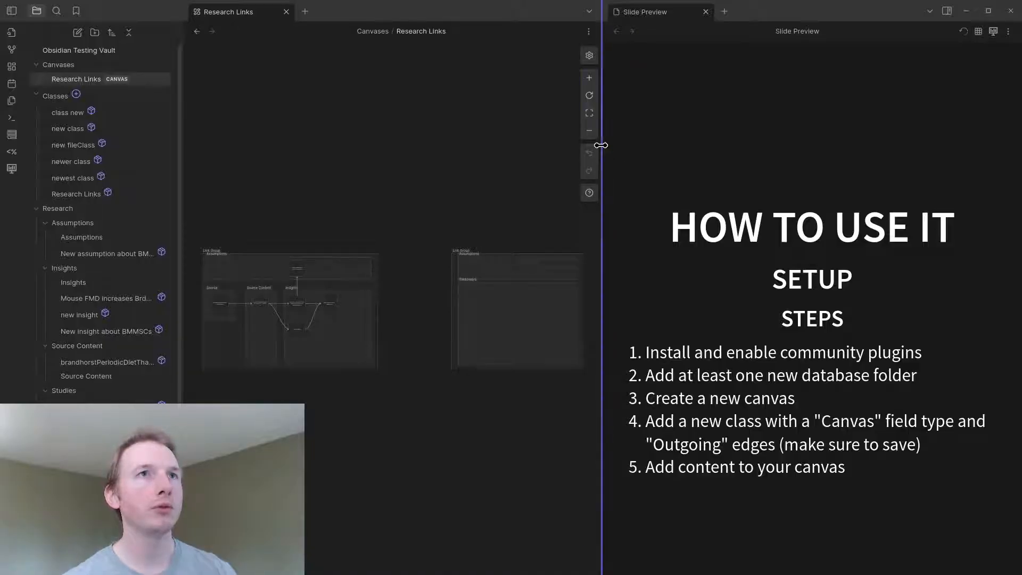
left_click_drag(598, 147, 959, 168)
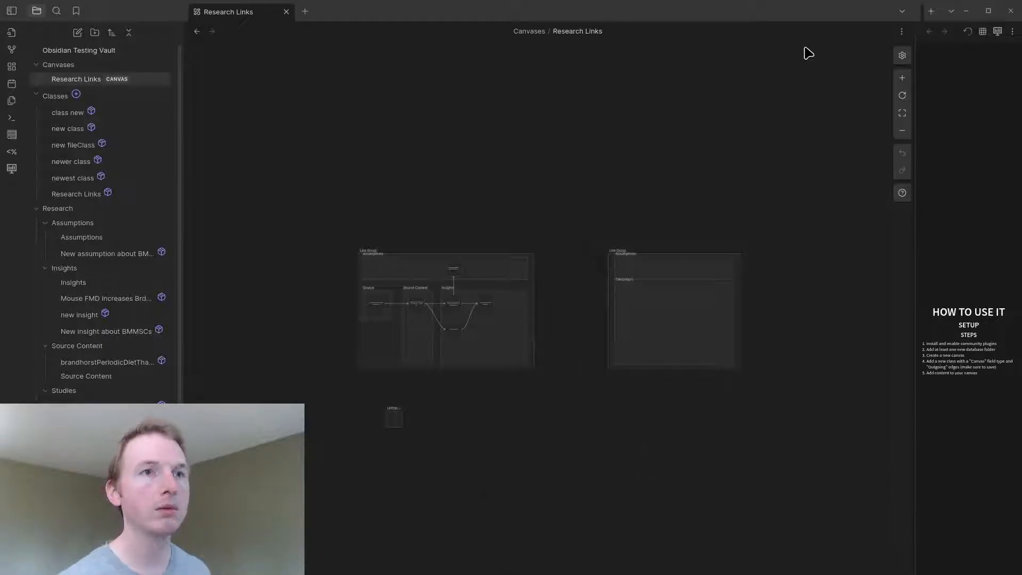
- Add a new group to the empty area of the Research Links canvas below the link groups and enlarge it
left_click_drag(782, 18, 671, 33)
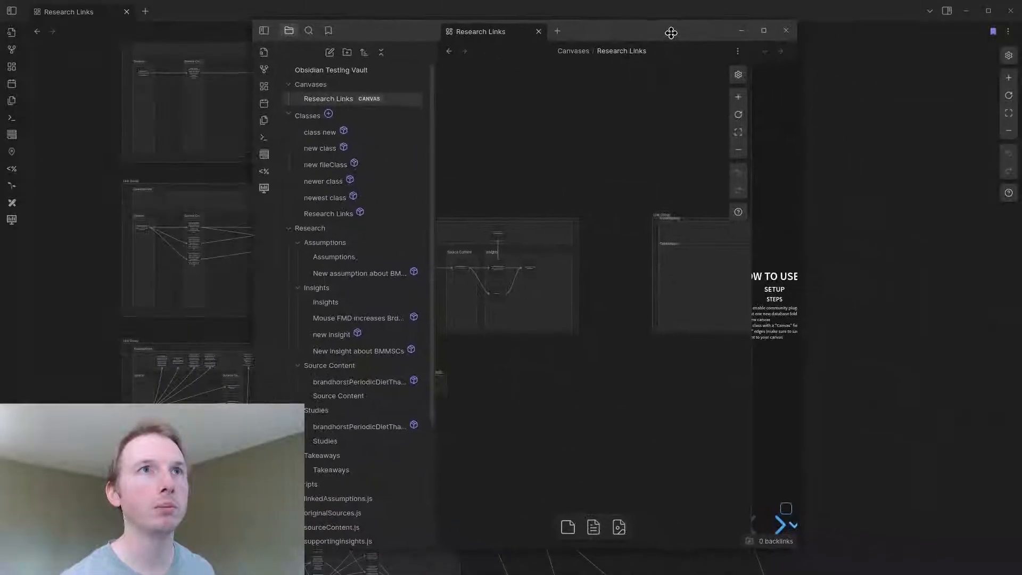
right_click(600, 423)
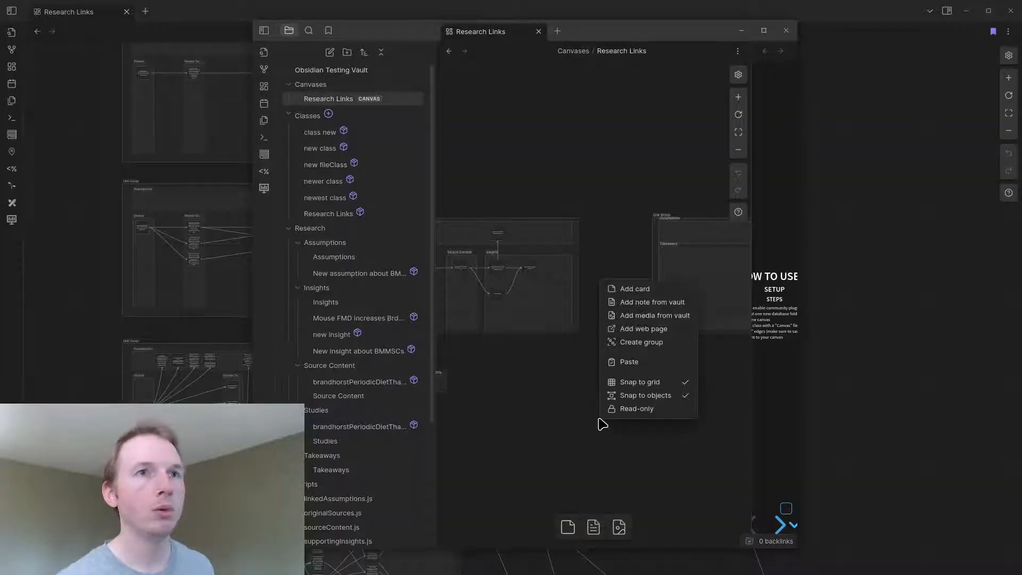
left_click(642, 342)
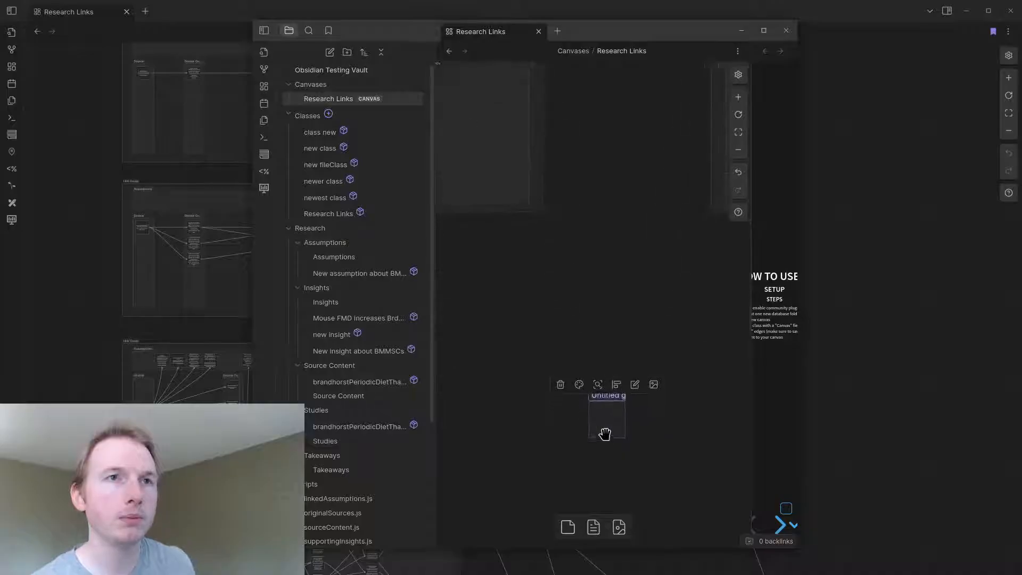
left_click_drag(625, 438, 716, 511)
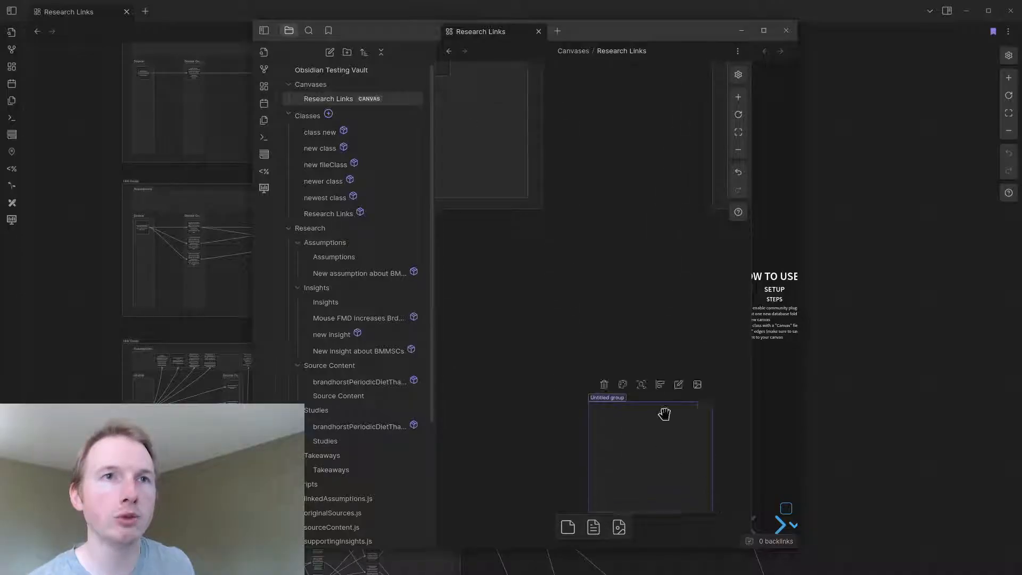
- Delete the new untitled group from the Research Links canvas
scroll(708, 486, "down", 2)
scroll(712, 494, "down", 1)
key("BackSpace")
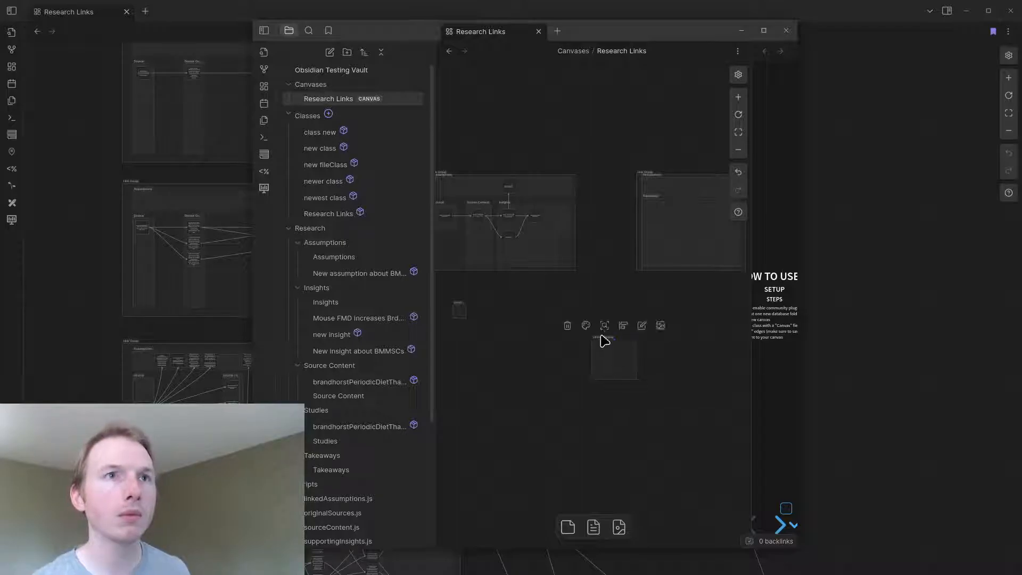
key("Delete")
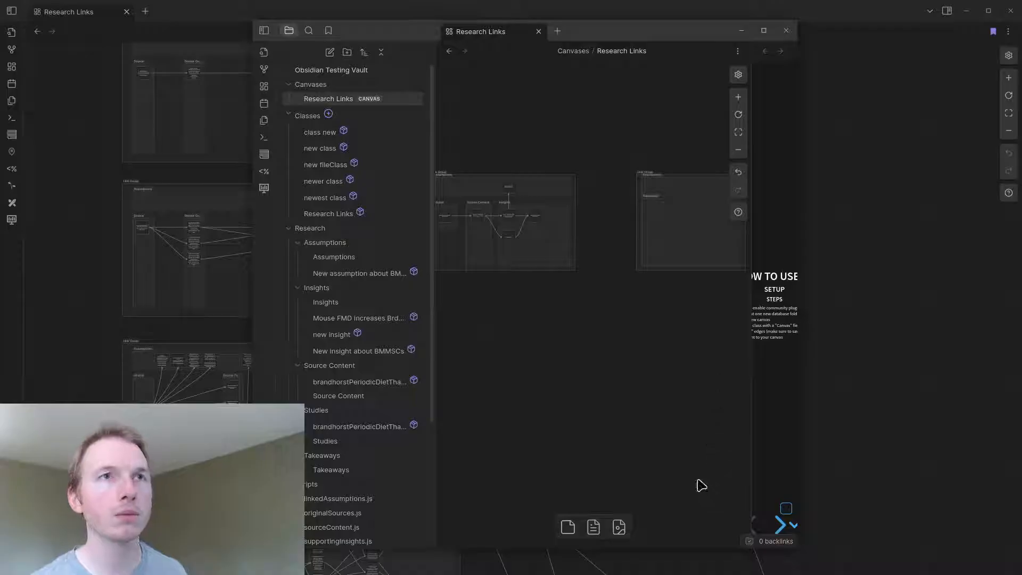
- Examine the filled Link Group's Source, Source Content, Insights and Assumptions sections and the links between their notes
scroll(467, 197, "up", 5)
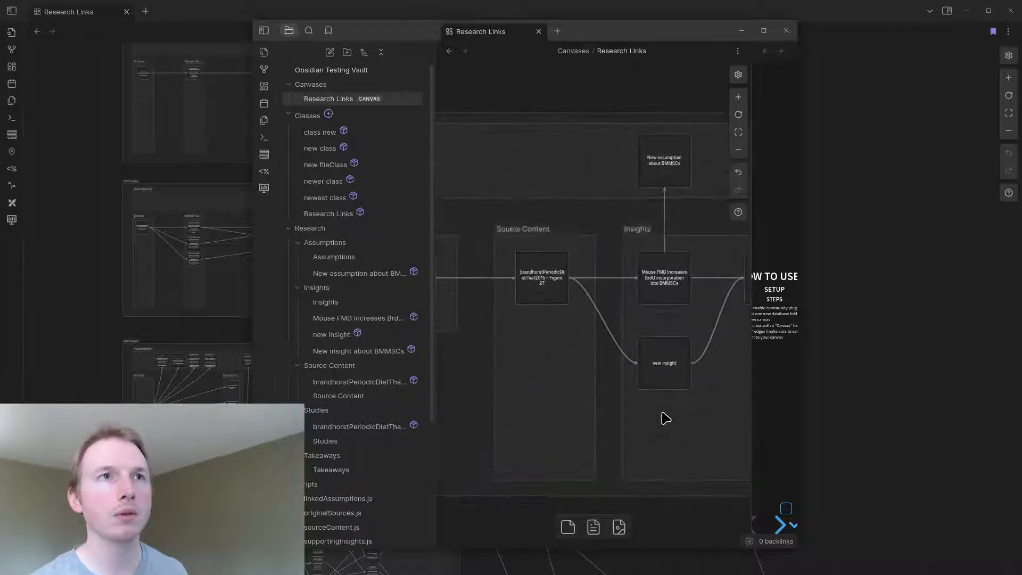
left_click_drag(541, 85, 669, 109)
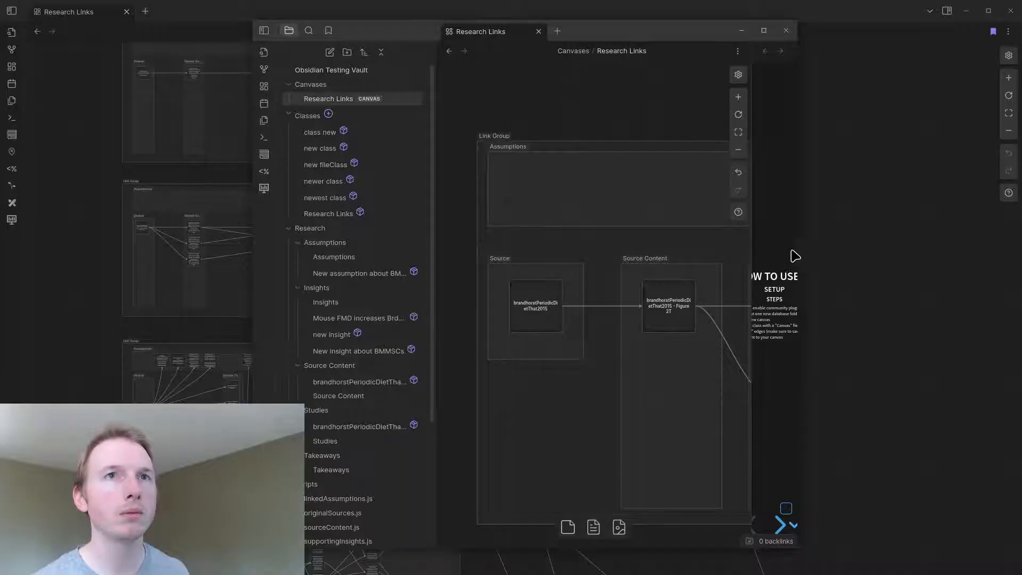
left_click_drag(792, 244, 985, 256)
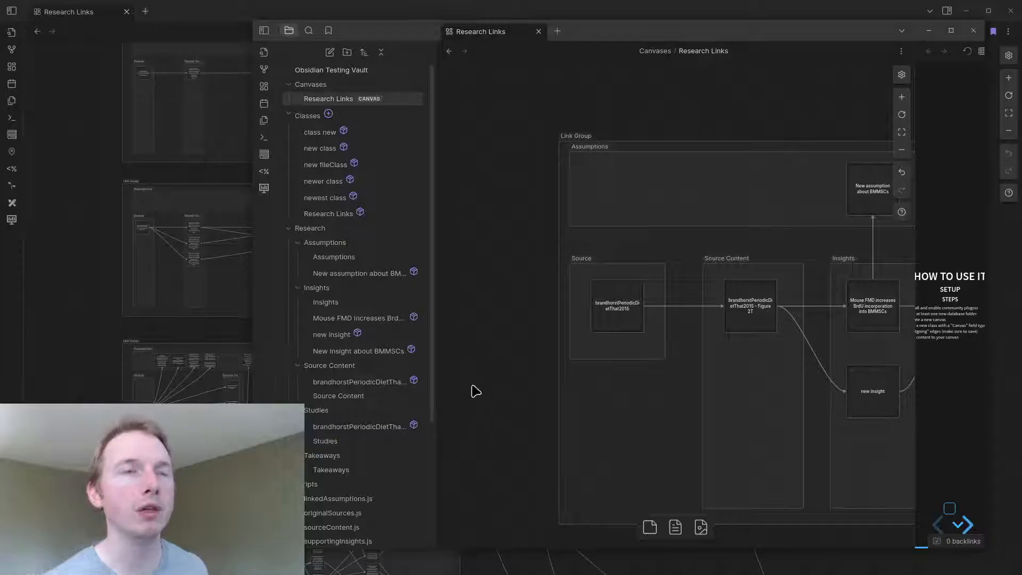
scroll(477, 376, "down", 2)
scroll(477, 376, "down", 3)
scroll(834, 342, "up", 2)
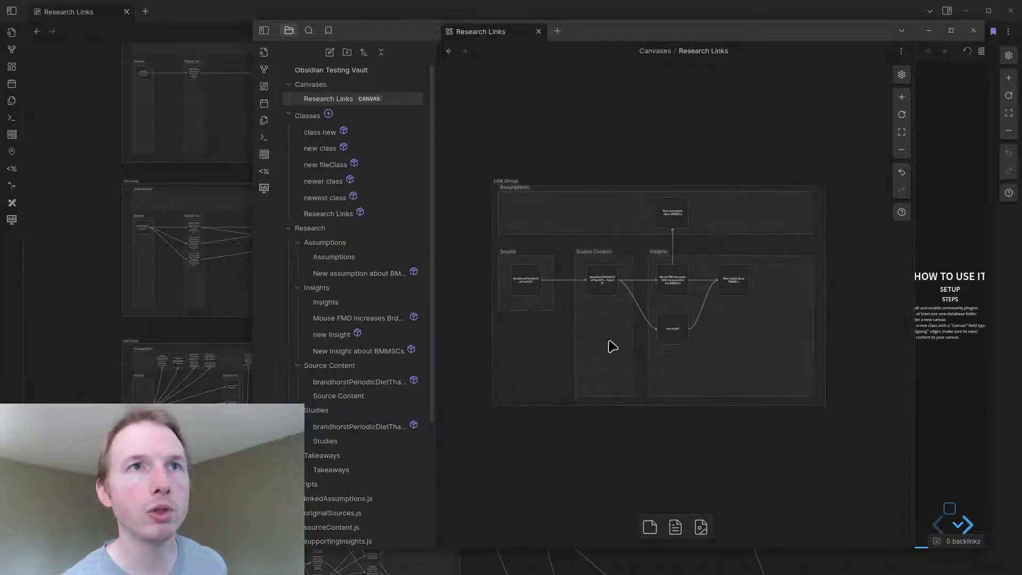
scroll(555, 341, "up", 1)
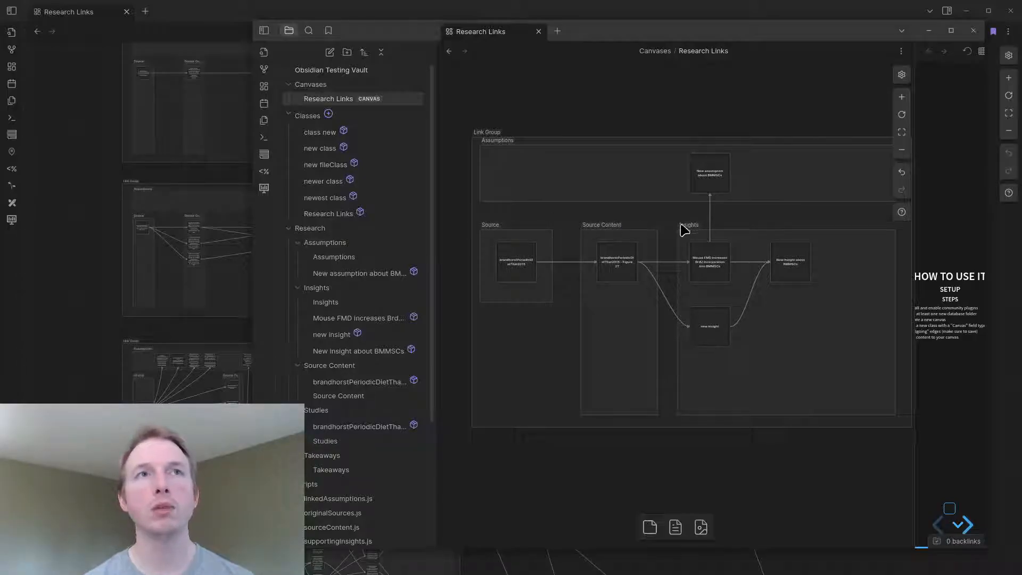
- Compare the filled Link Group with the neighbouring Link Group that holds the Assumptions and Takeaways sections
scroll(638, 290, "down", 3)
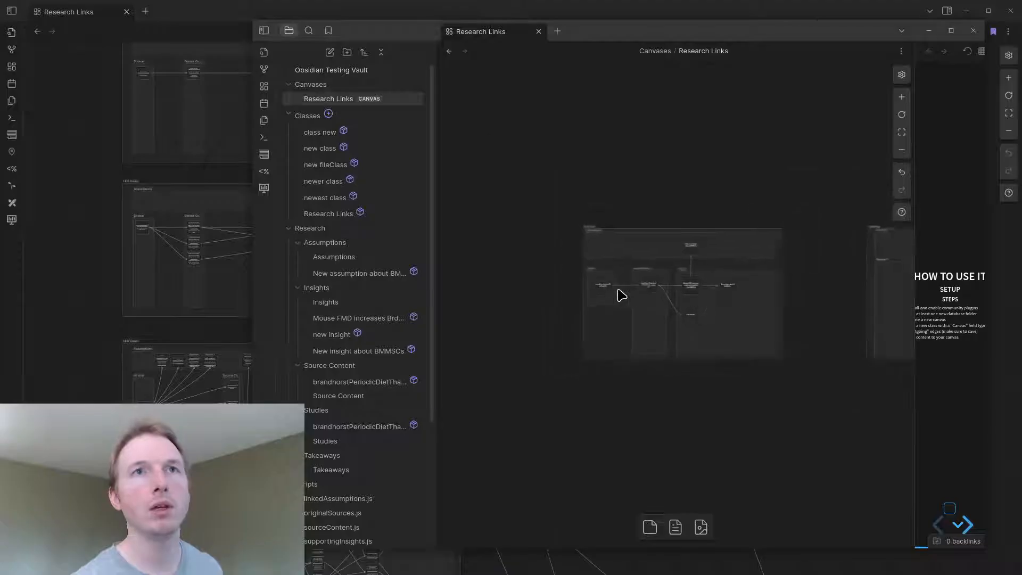
scroll(862, 298, "up", 5)
scroll(687, 312, "down", 3)
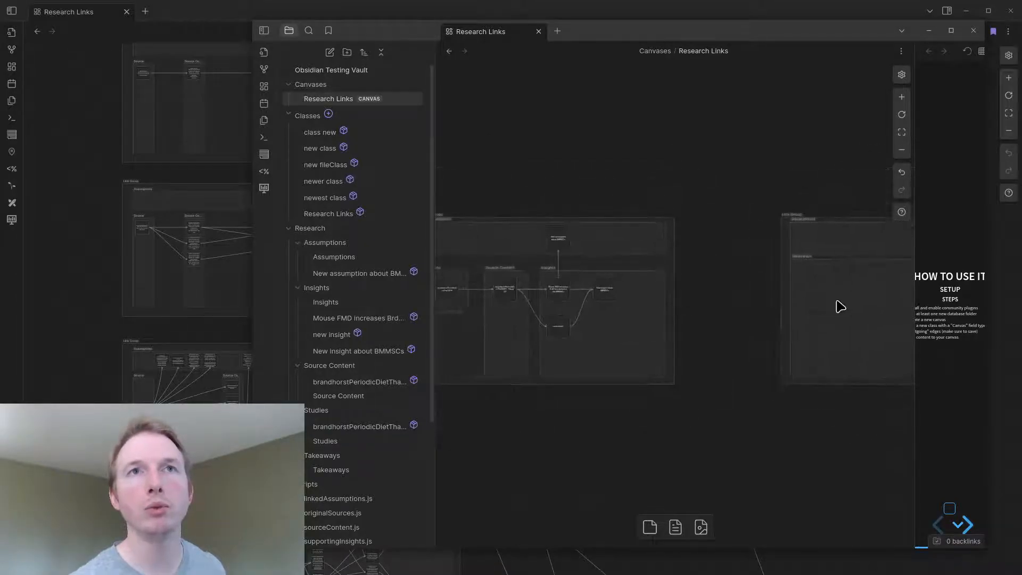
scroll(838, 306, "up", 5)
scroll(766, 104, "down", 2)
scroll(831, 227, "down", 2)
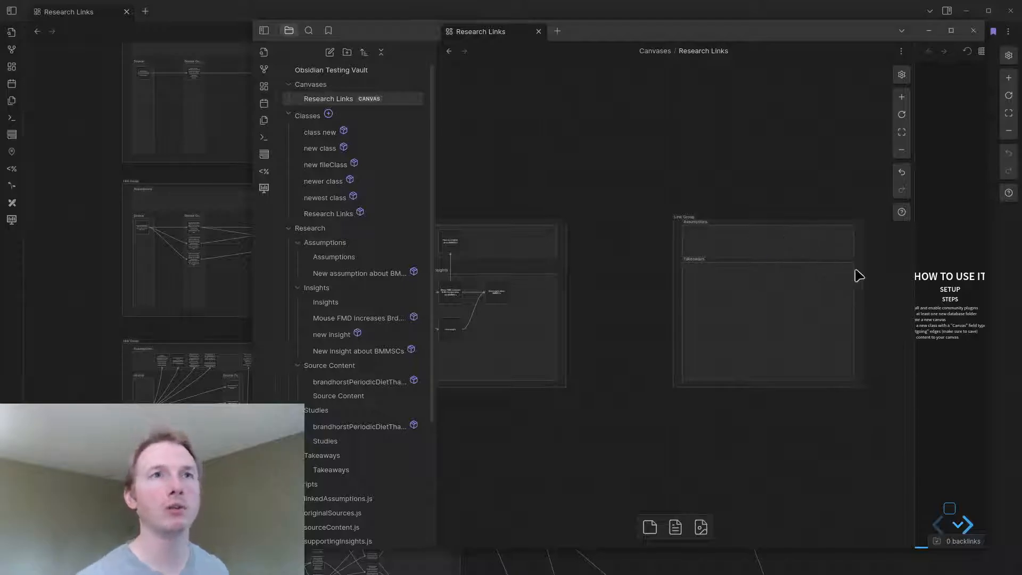
scroll(865, 298, "down", 2)
scroll(458, 312, "up", 3)
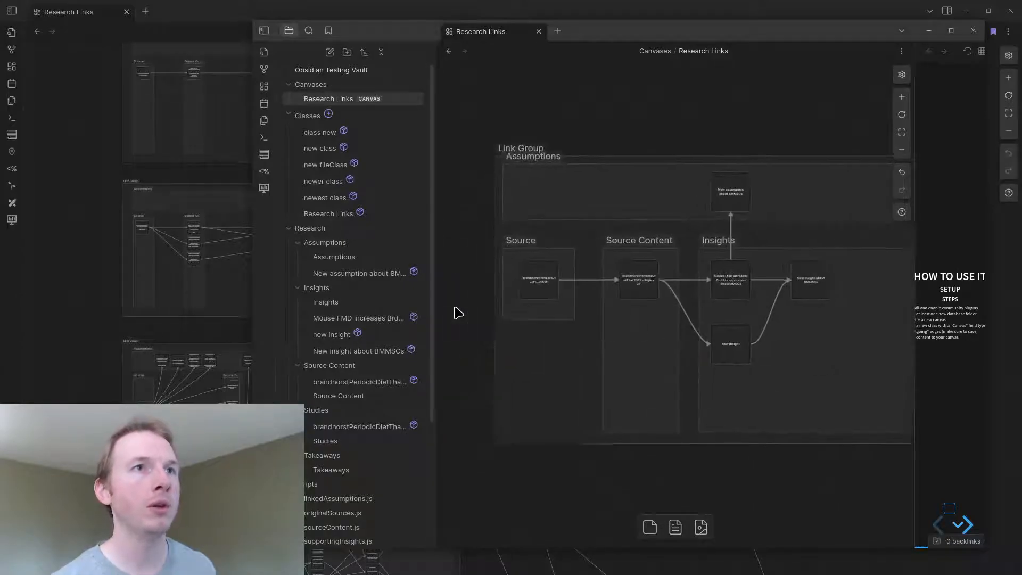
scroll(468, 355, "down", 2)
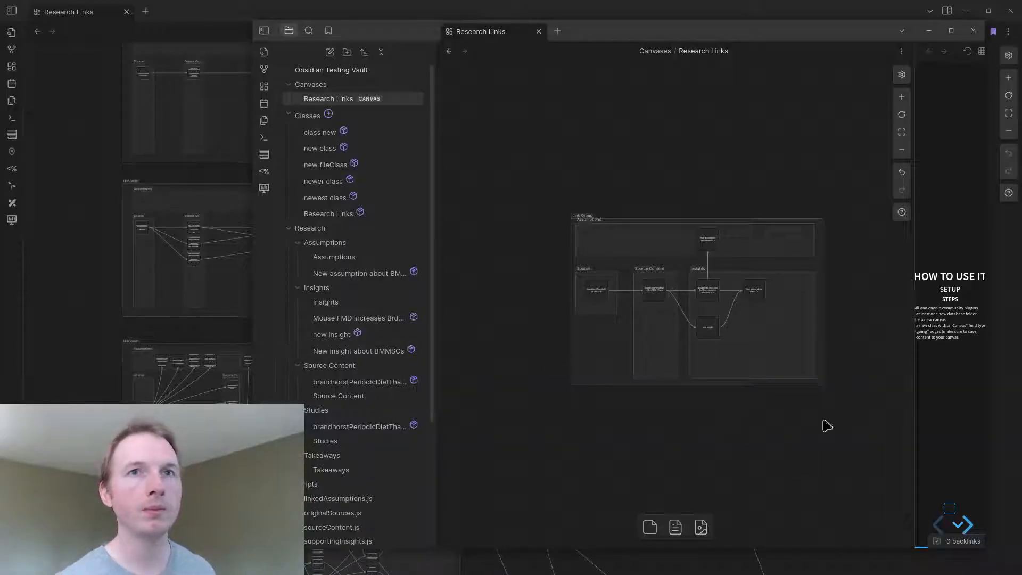
- Open the Studies database from the Research/Studies folder in a maximized window and widen its pane to show all columns
left_click_drag(913, 333, 774, 330)
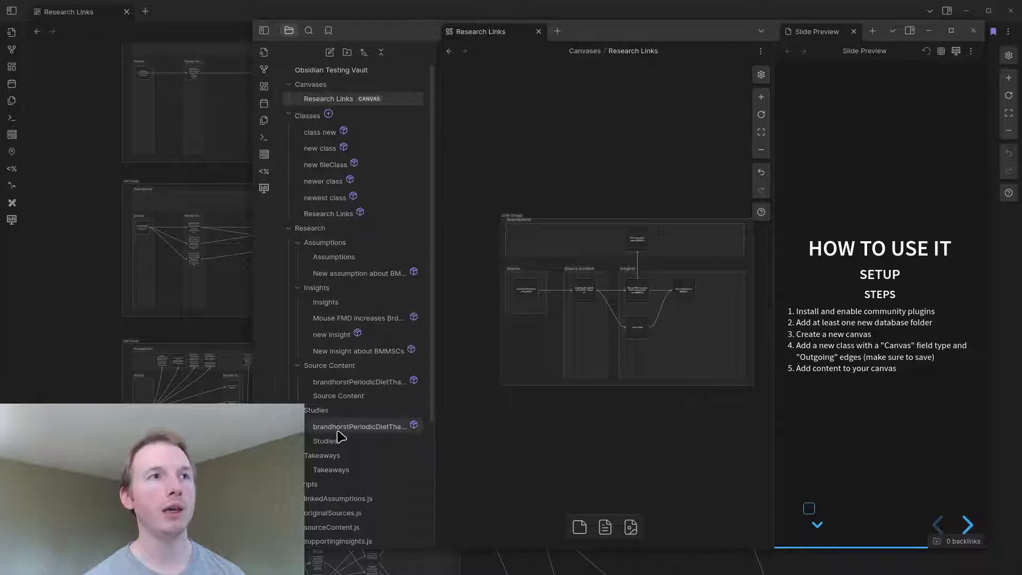
mouse_move(341, 434)
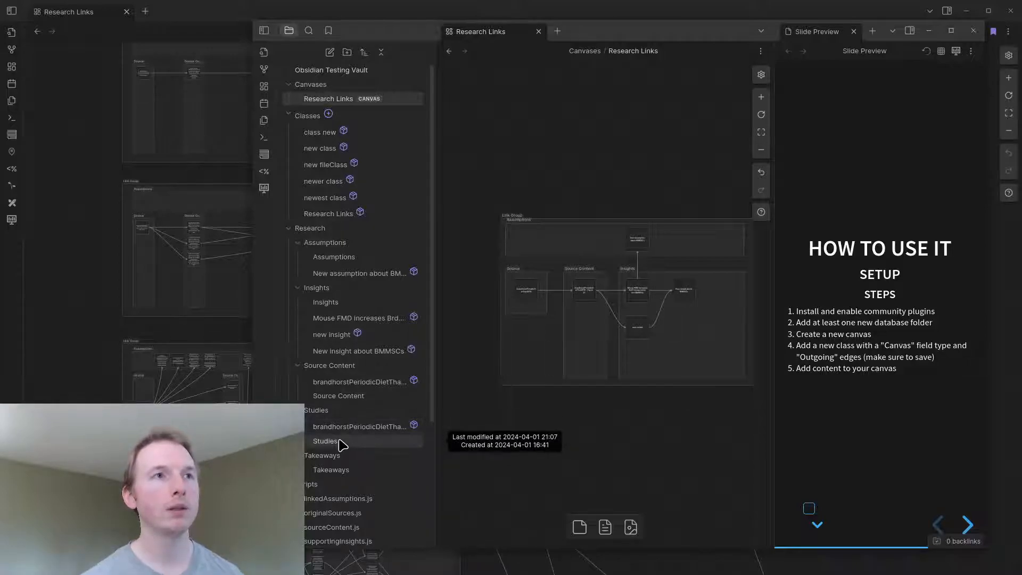
left_click(338, 441)
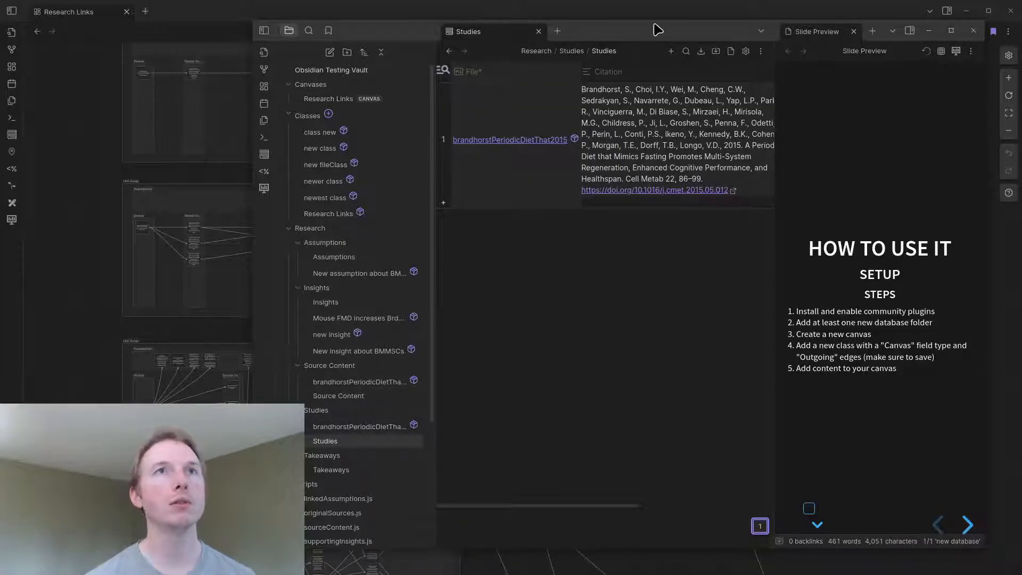
double_click(655, 30)
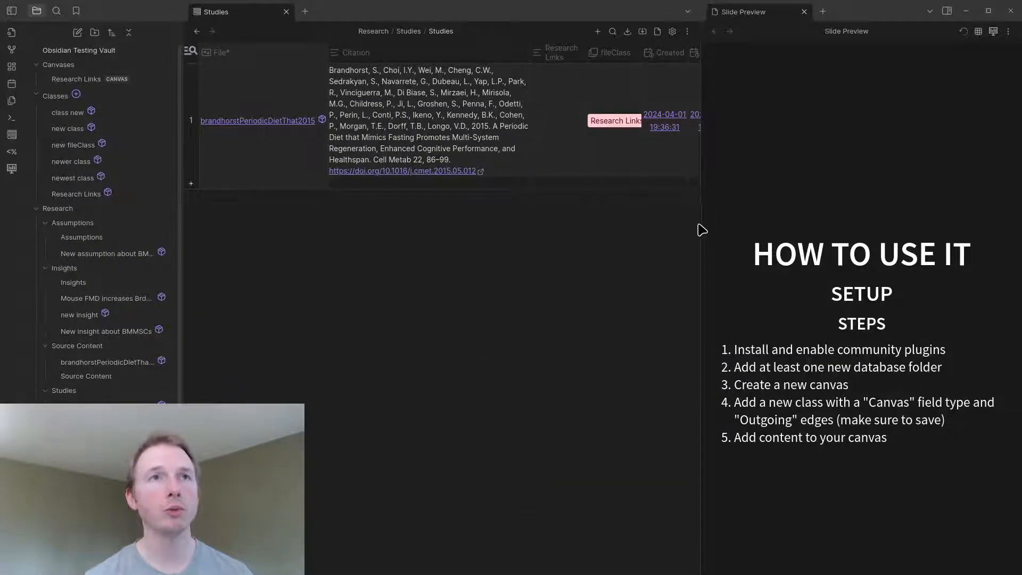
left_click_drag(700, 226, 948, 235)
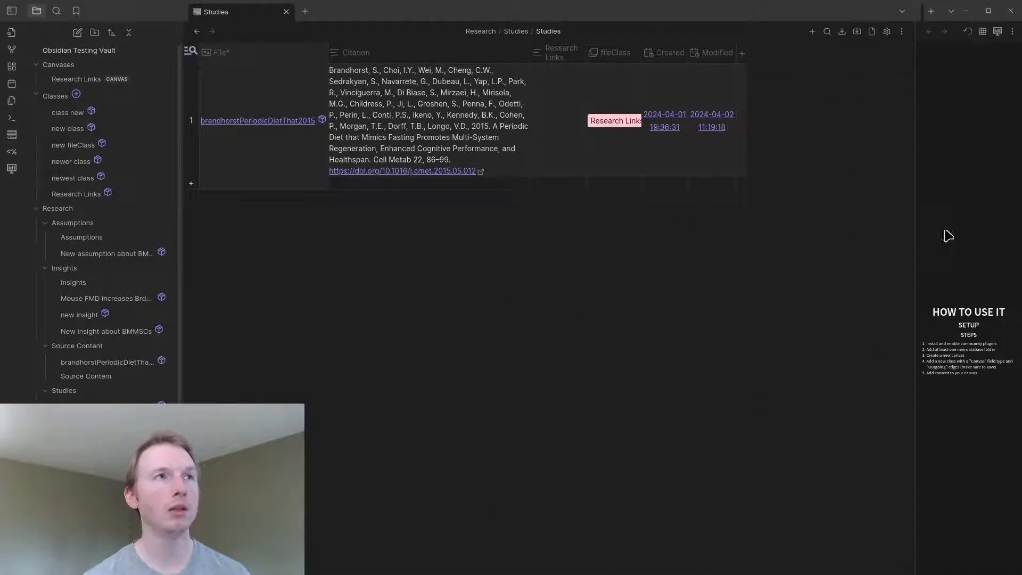
- Check the row templates offered for a new row in the Studies database, and close the form without adding a row
left_click(191, 185)
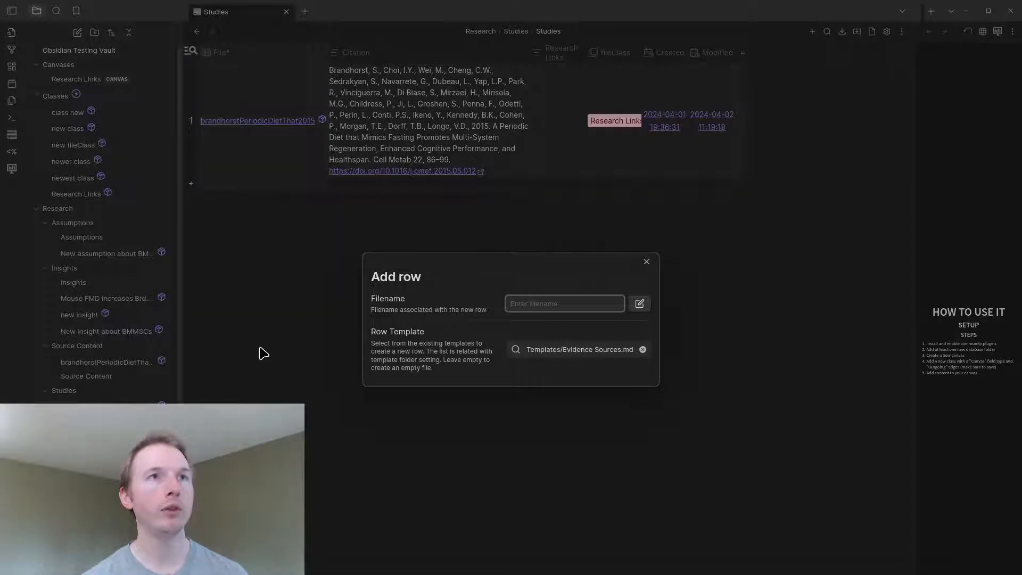
left_click(552, 349)
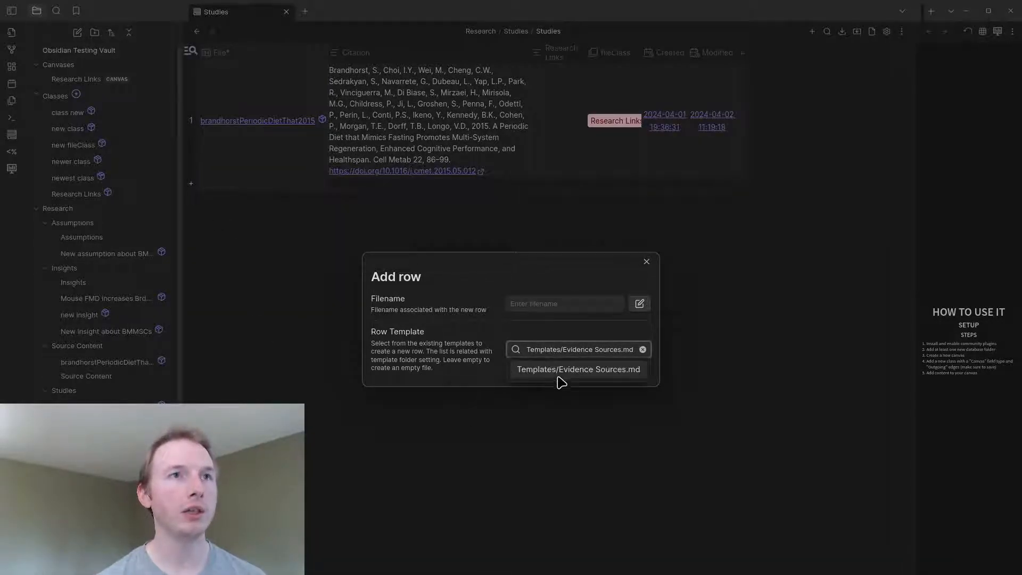
left_click(554, 333)
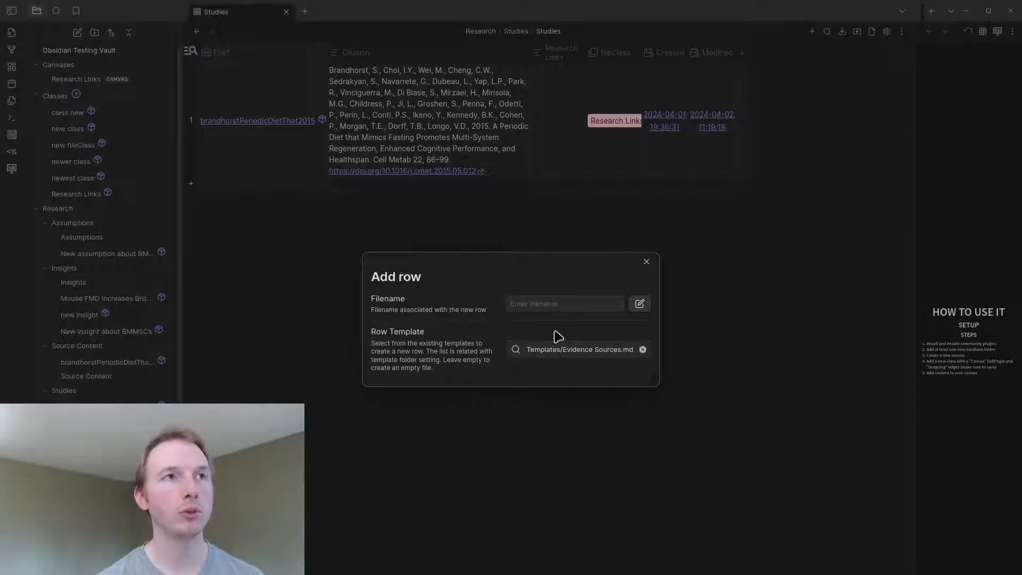
left_click(436, 426)
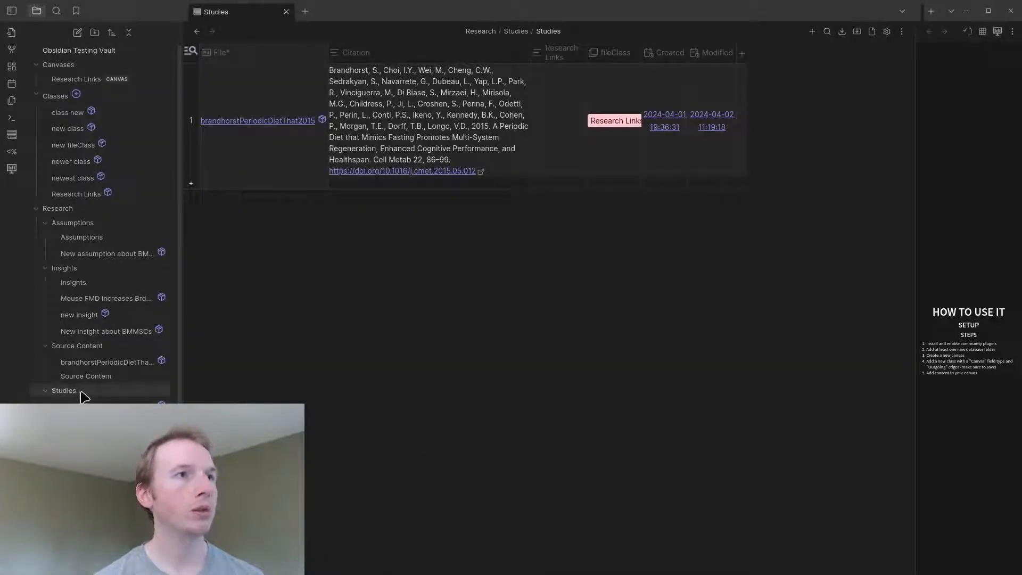
- Check the templates offered for creating a new note in the Studies folder, and dismiss the list without choosing one
right_click(76, 396)
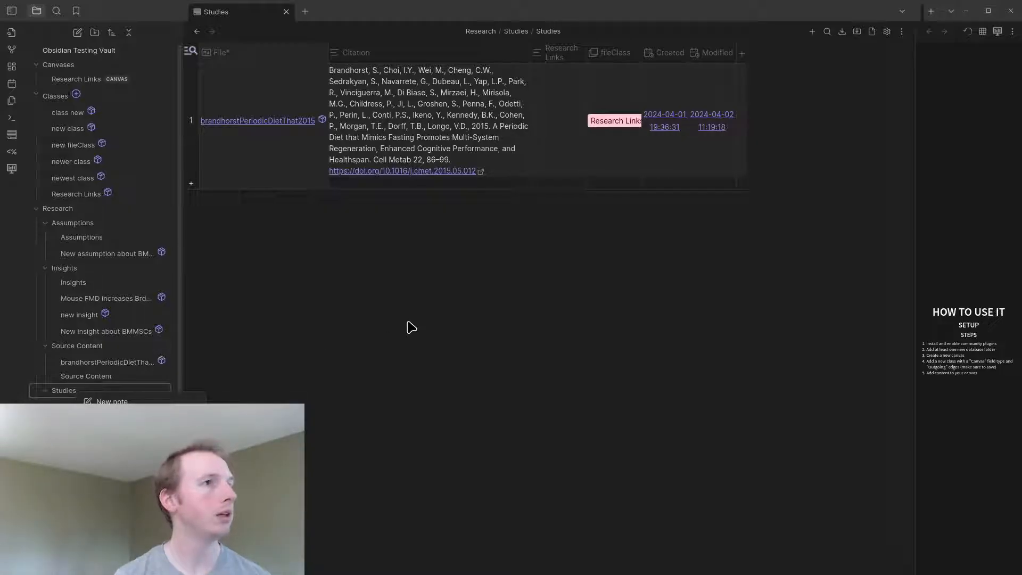
left_click_drag(383, 14, 606, 58)
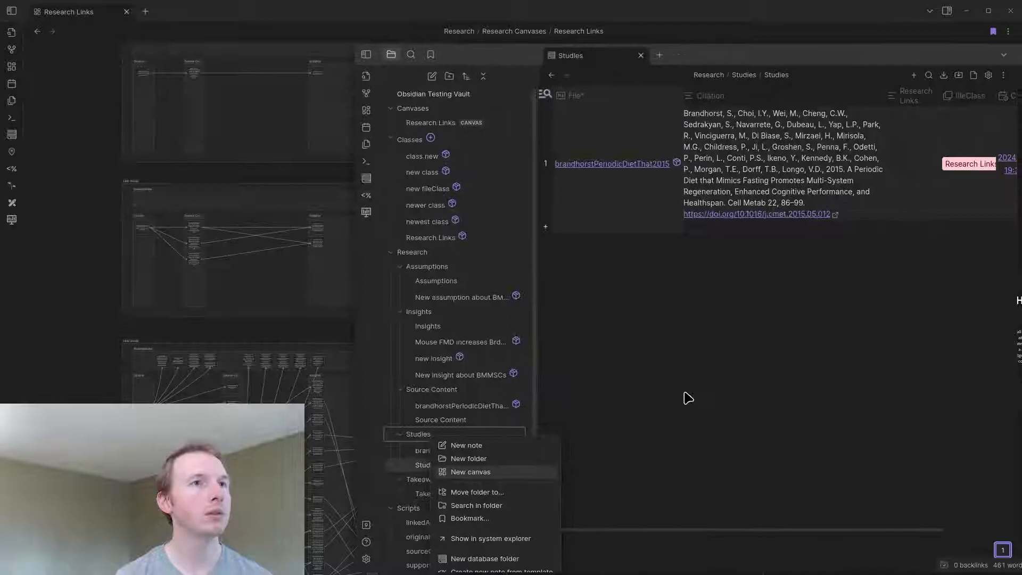
key("Escape")
right_click(445, 467)
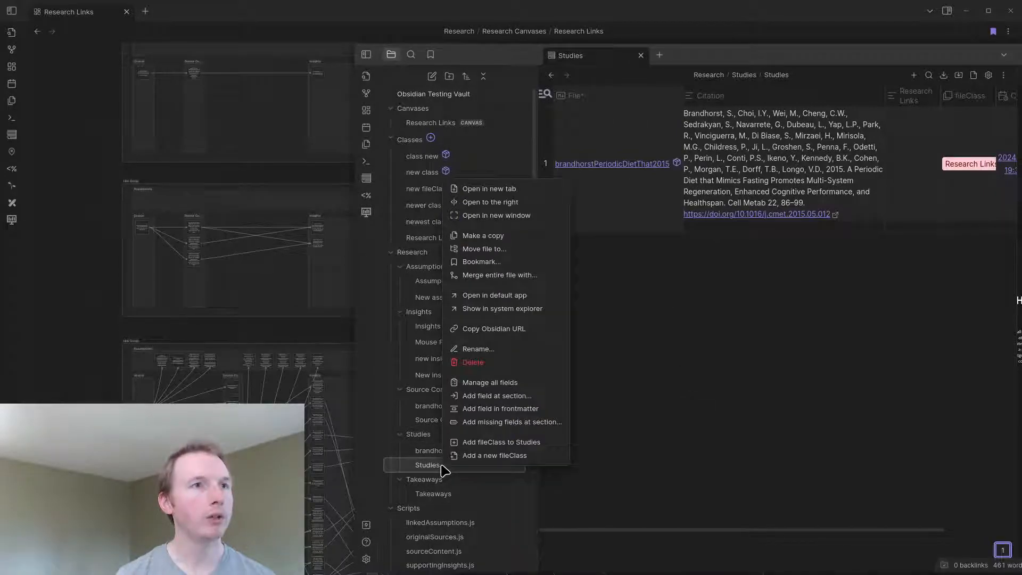
right_click(429, 434)
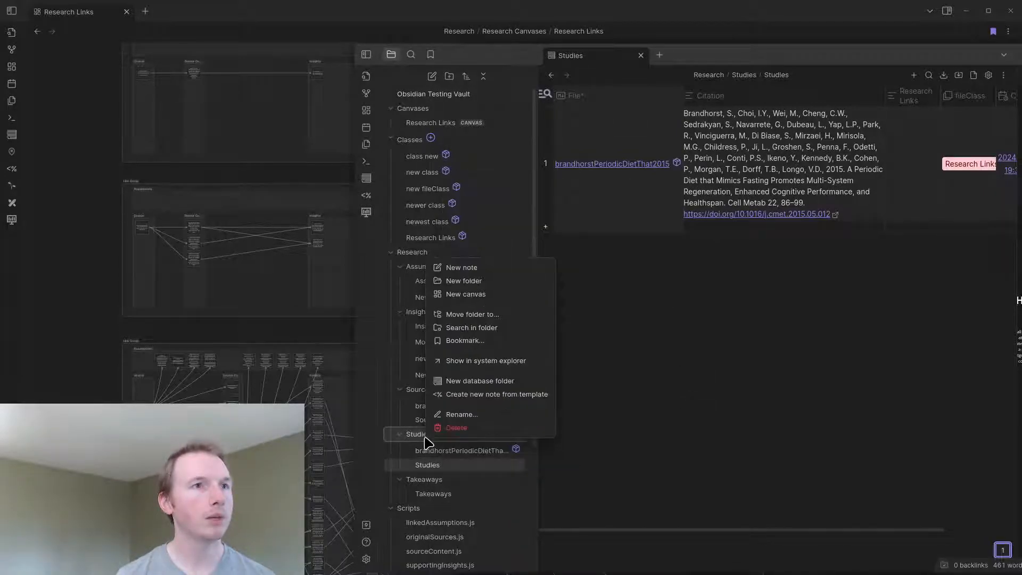
left_click(505, 395)
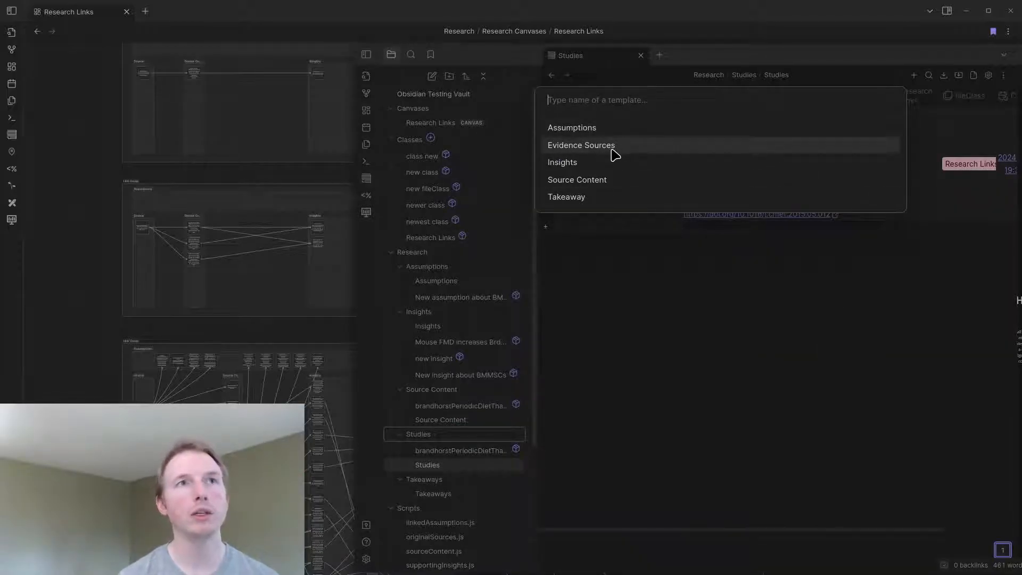
left_click(637, 326)
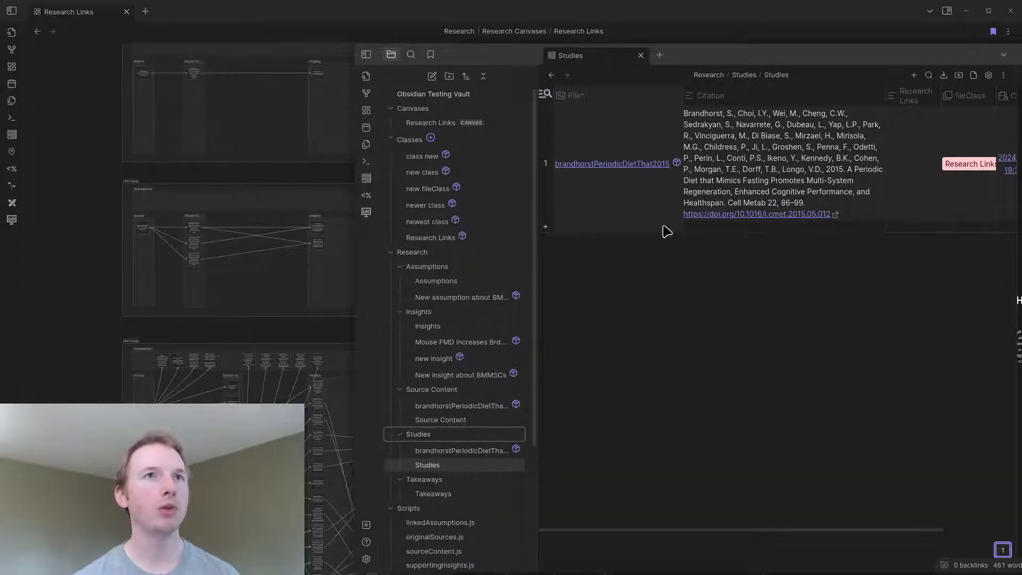
- Look through the vault's Templates folder in the file list and return to the maximized Studies database
double_click(765, 55)
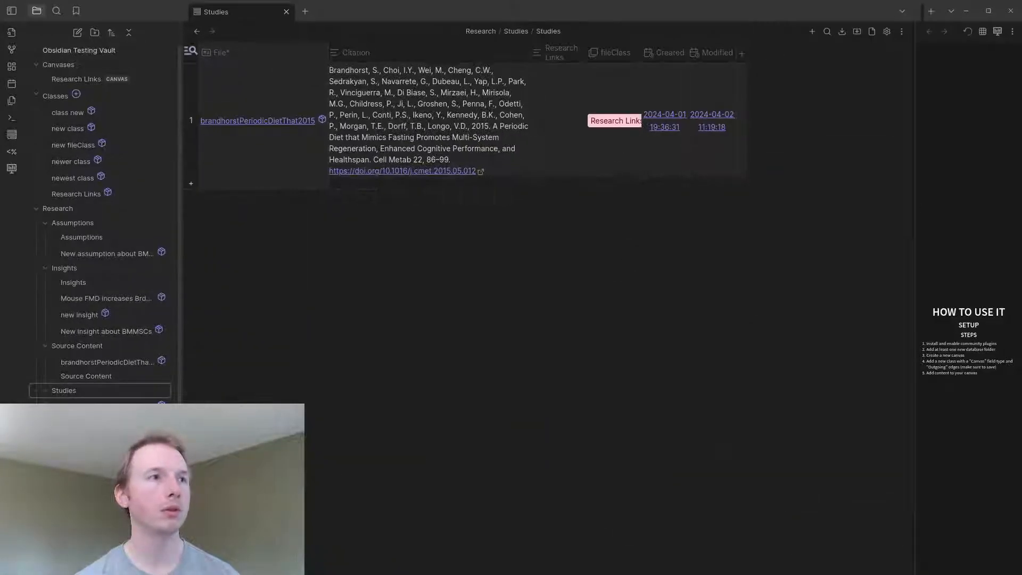
left_click_drag(449, 14, 689, 16)
scroll(450, 334, "down", 5)
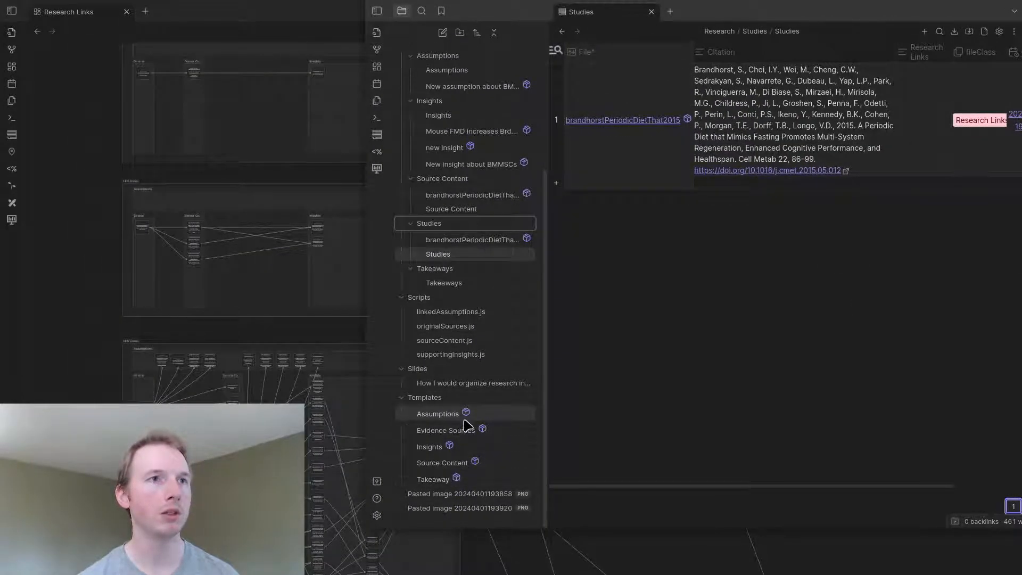
scroll(463, 424, "up", 5)
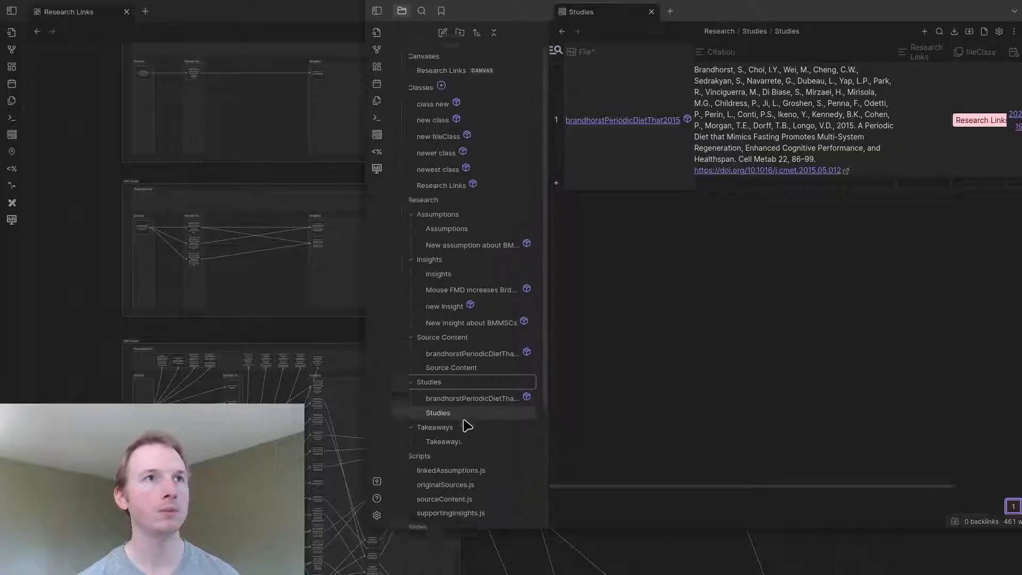
double_click(827, 13)
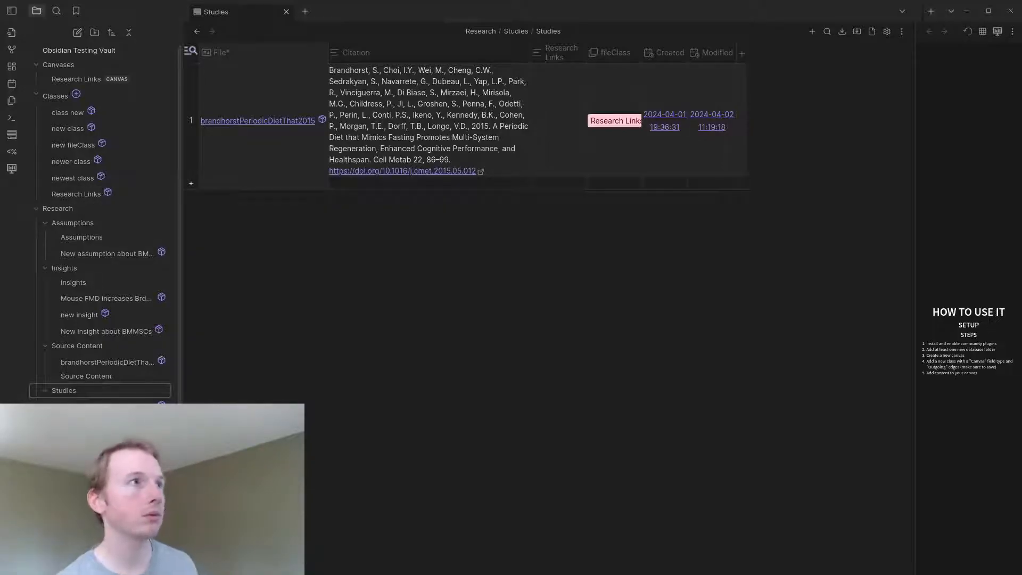
- Switch to Zotero in a maximized window, select the citation key of the newest study in the library, and return to Obsidian
left_click_drag(0, 154, 546, 149)
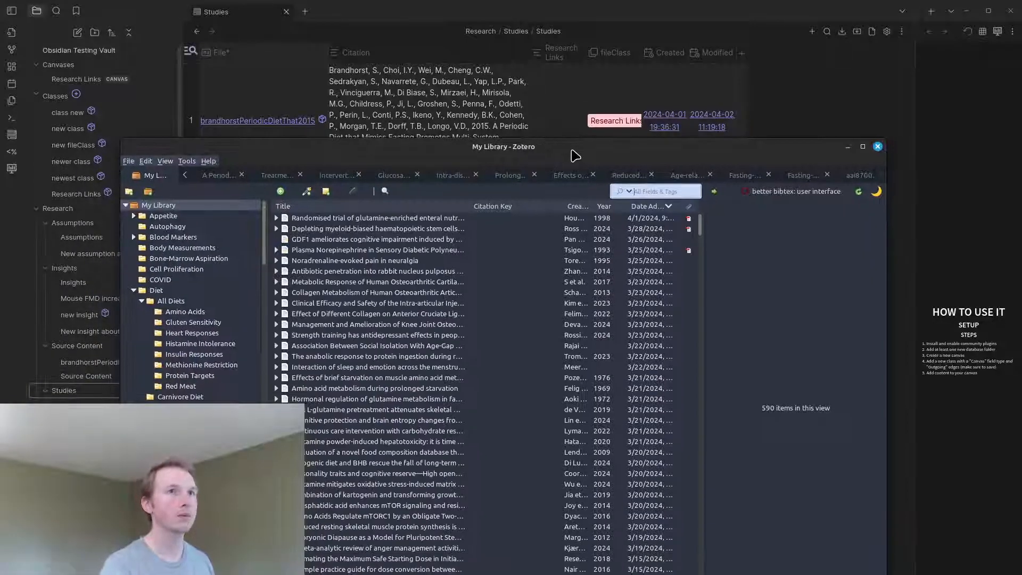
double_click(574, 150)
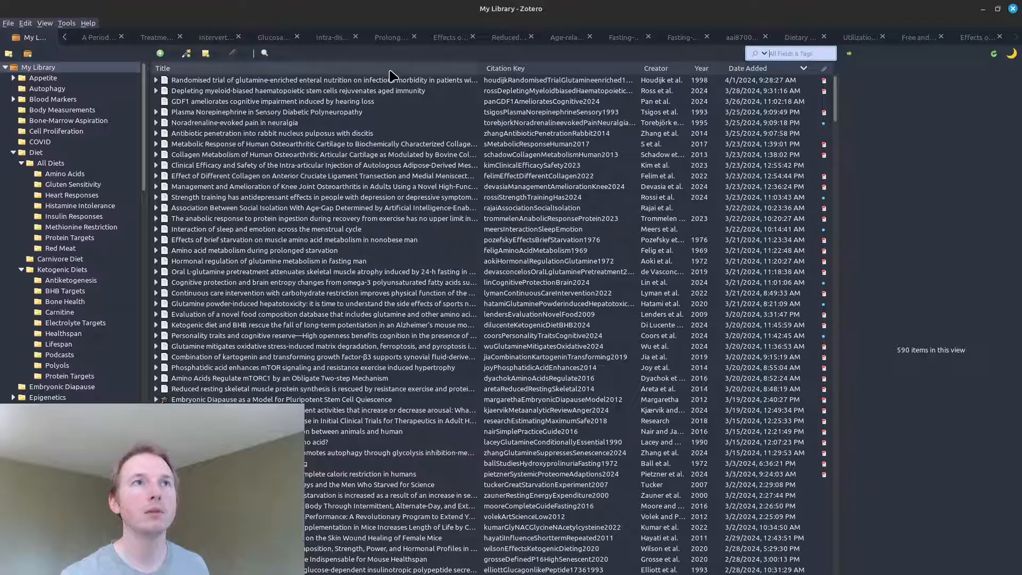
left_click(408, 80)
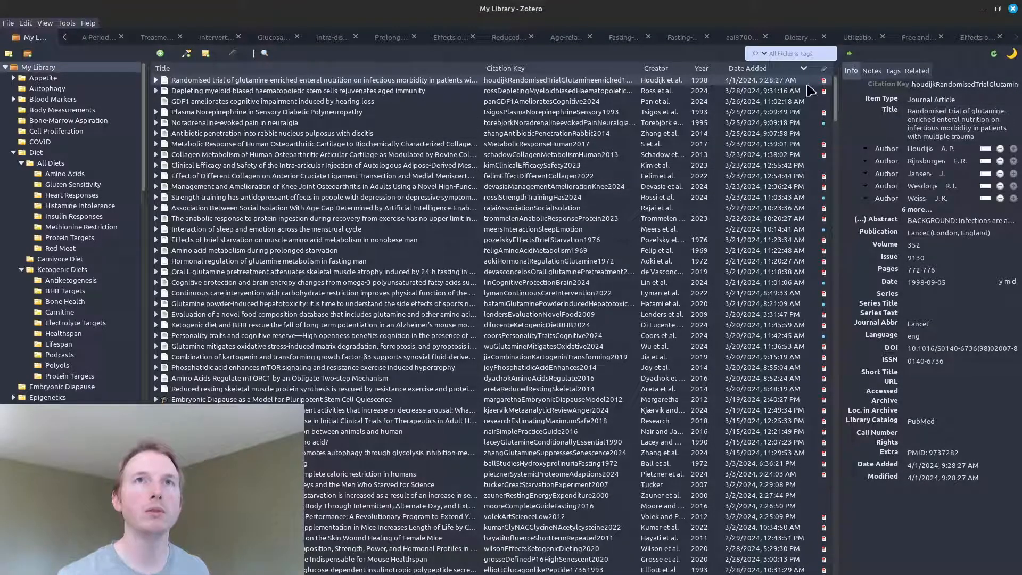
left_click(972, 85)
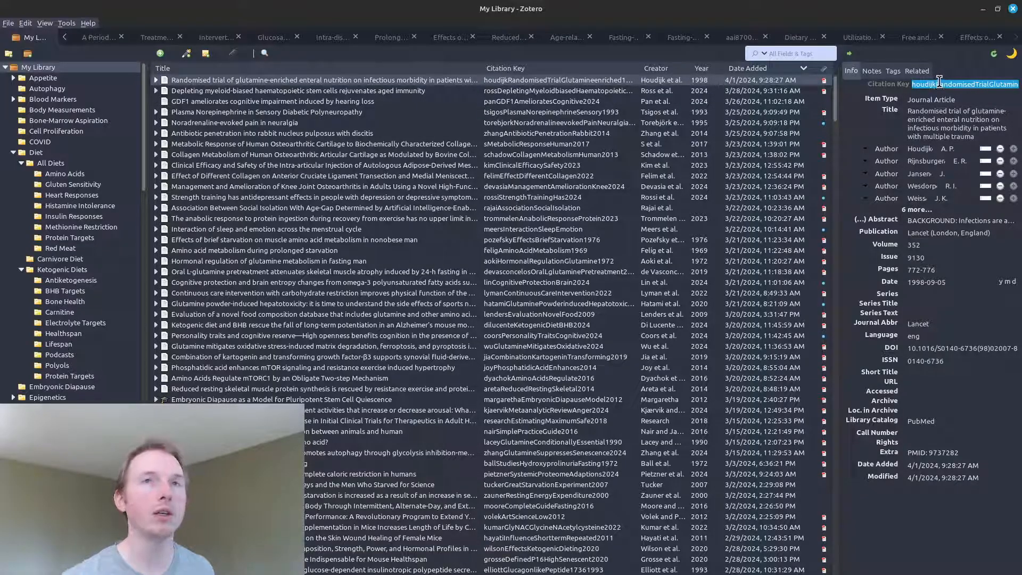
left_click(984, 8)
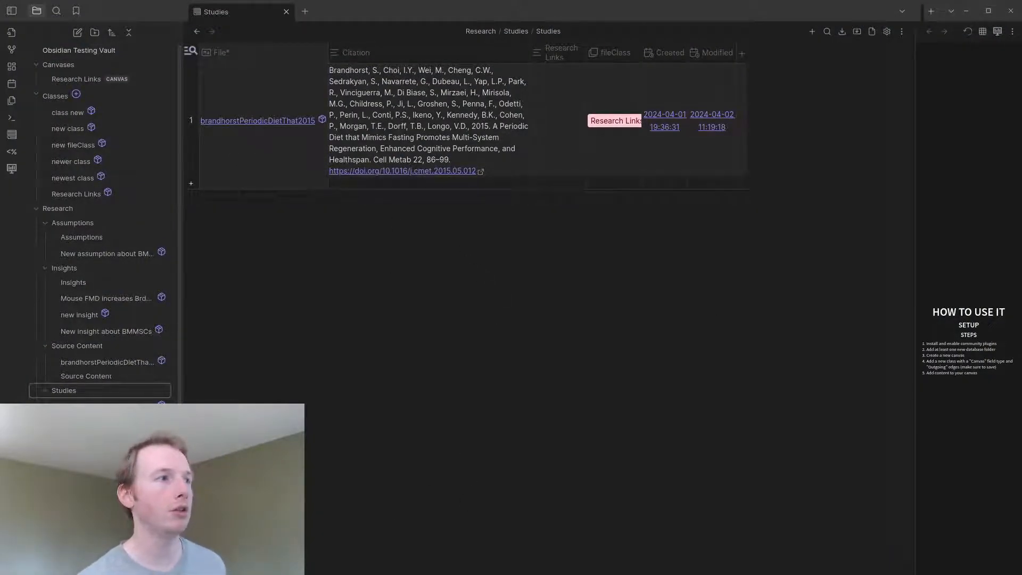
- Check Zotero's bibliography creation options for the newest study, cancel without creating a citation, and return to the Studies database in Obsidian
key("alt+Tab")
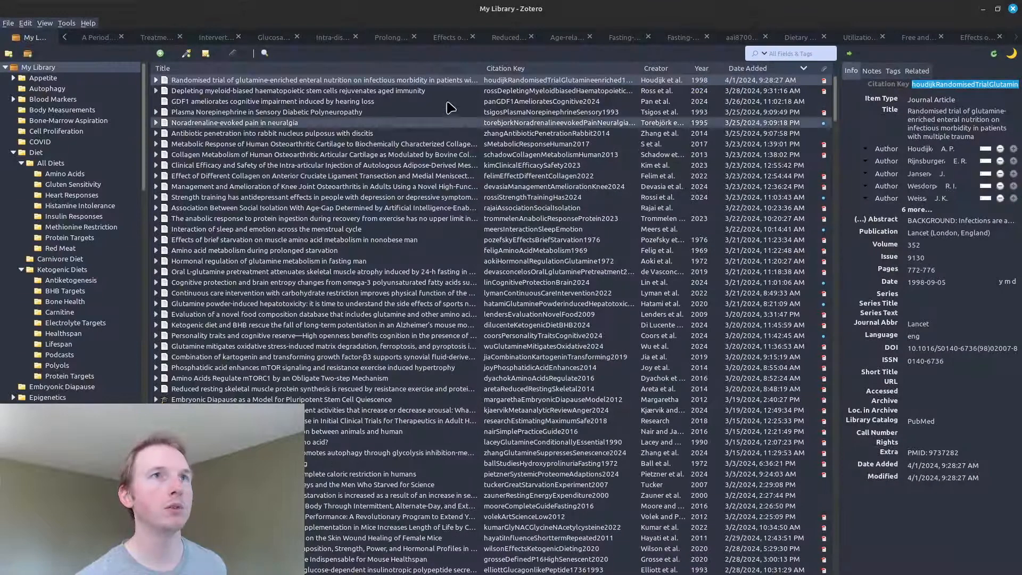
right_click(444, 81)
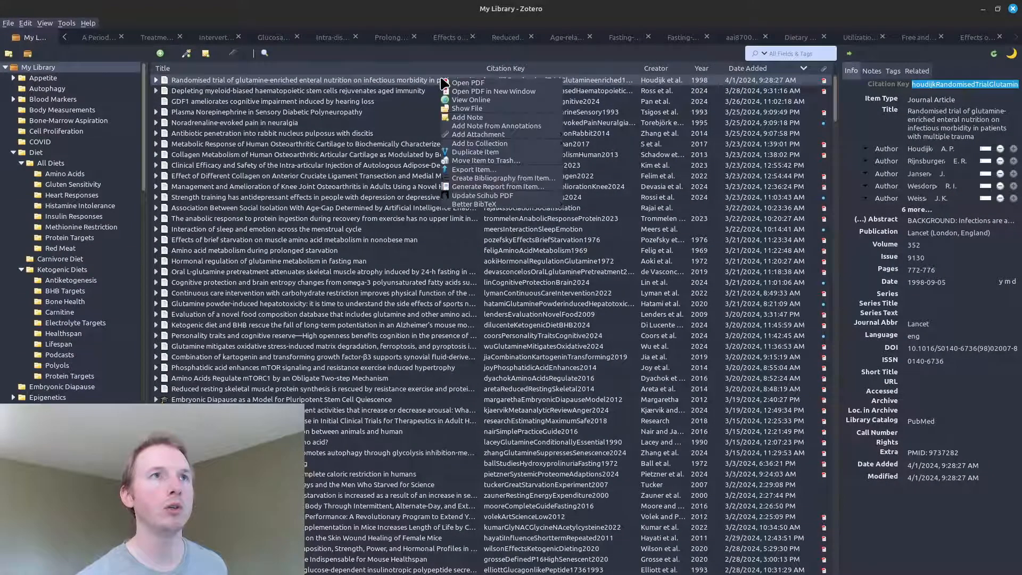
left_click(505, 178)
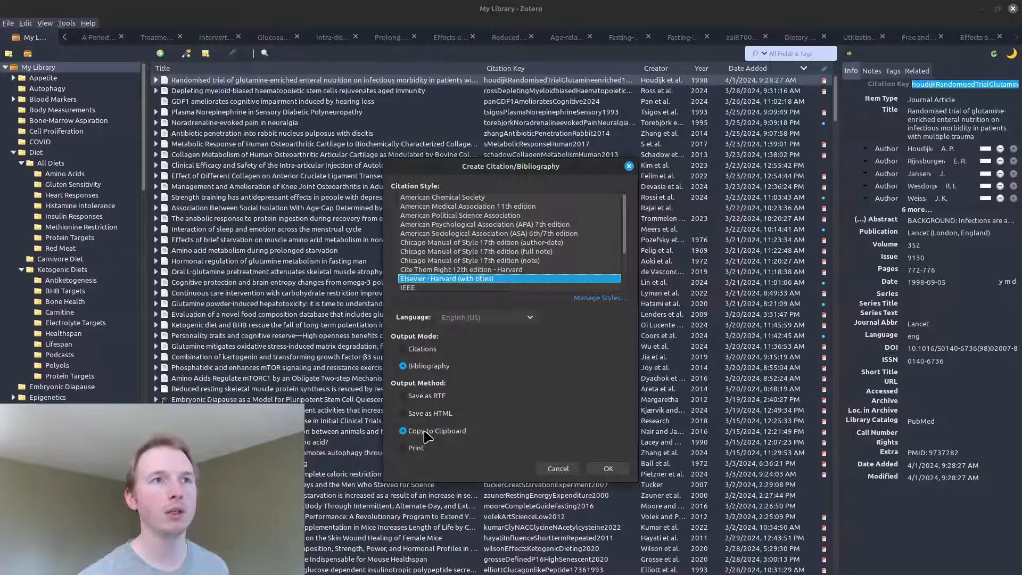
left_click(577, 470)
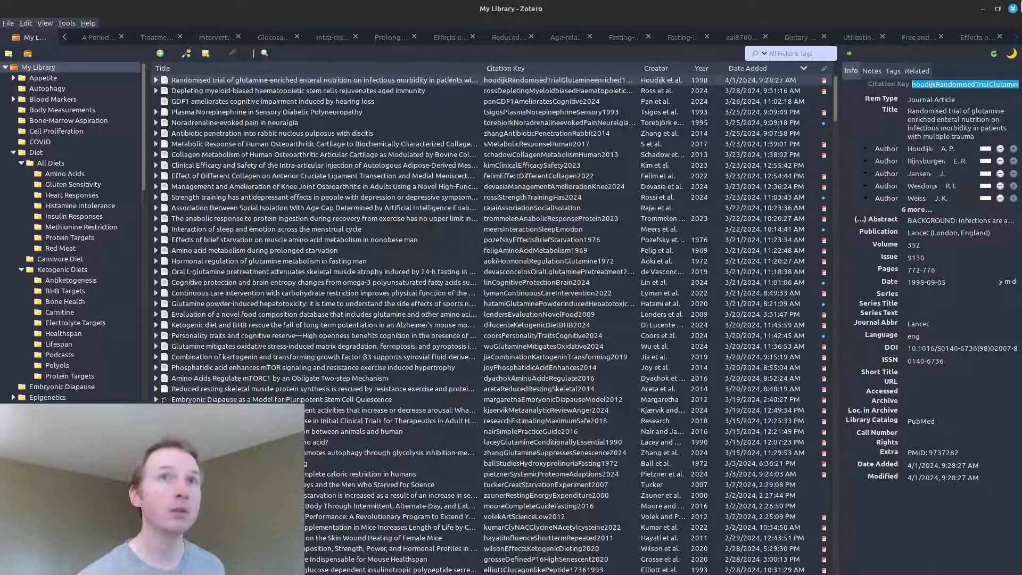
key("super")
left_click(742, 182)
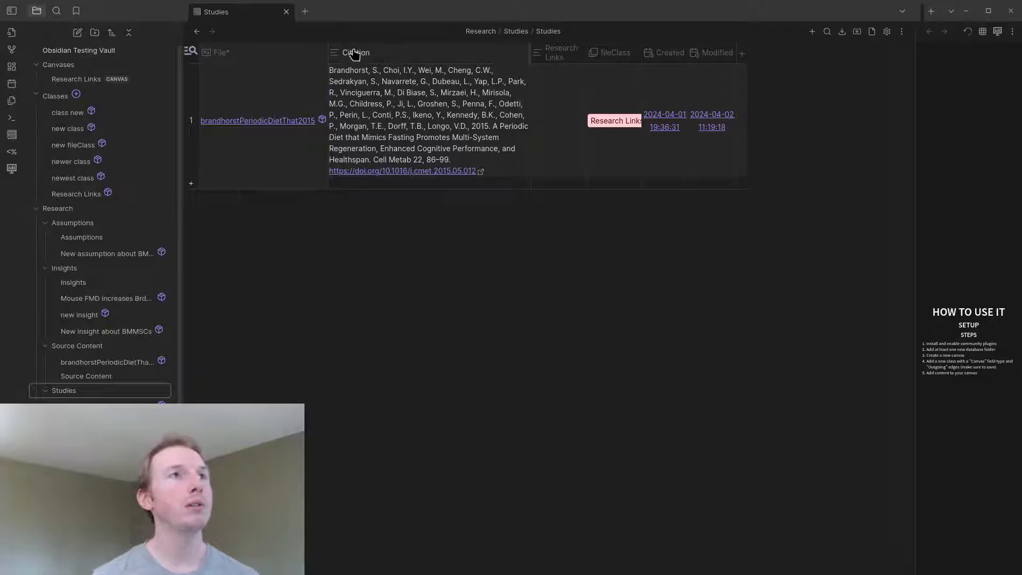
- Check the column types offered for a new empty column in the Studies database, and close the column options without adding one
left_click(742, 54)
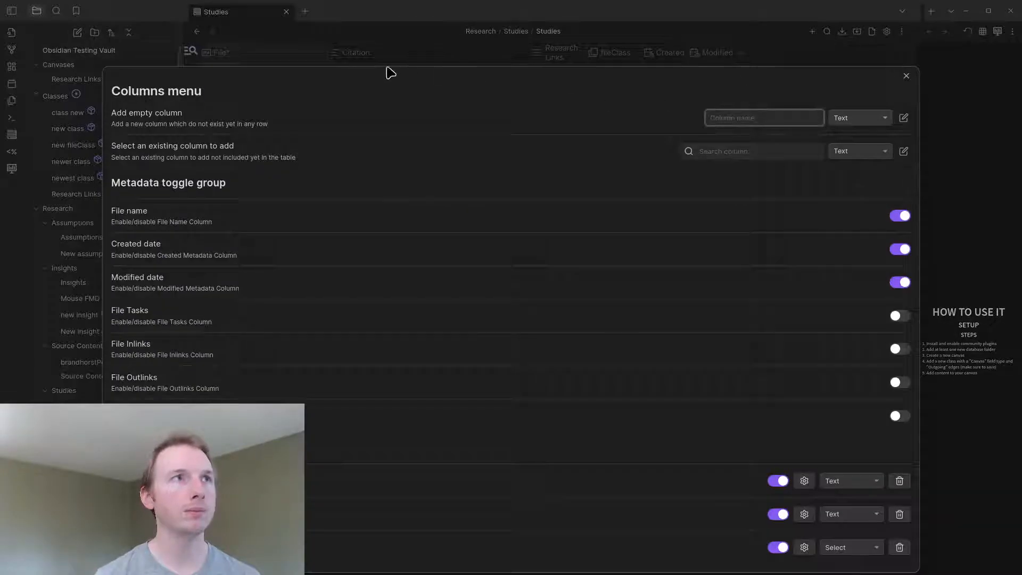
left_click(907, 76)
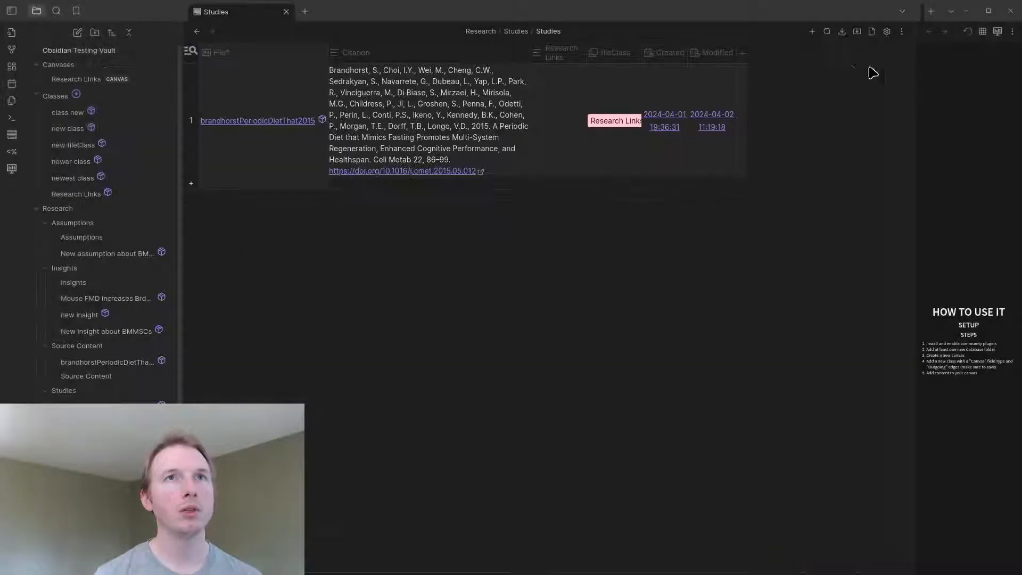
left_click(743, 56)
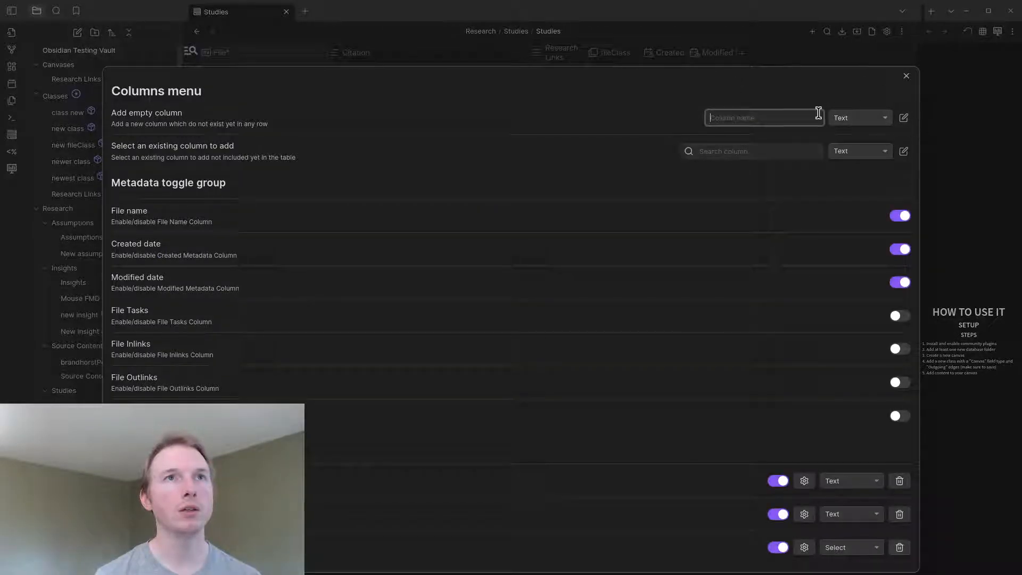
left_click(849, 118)
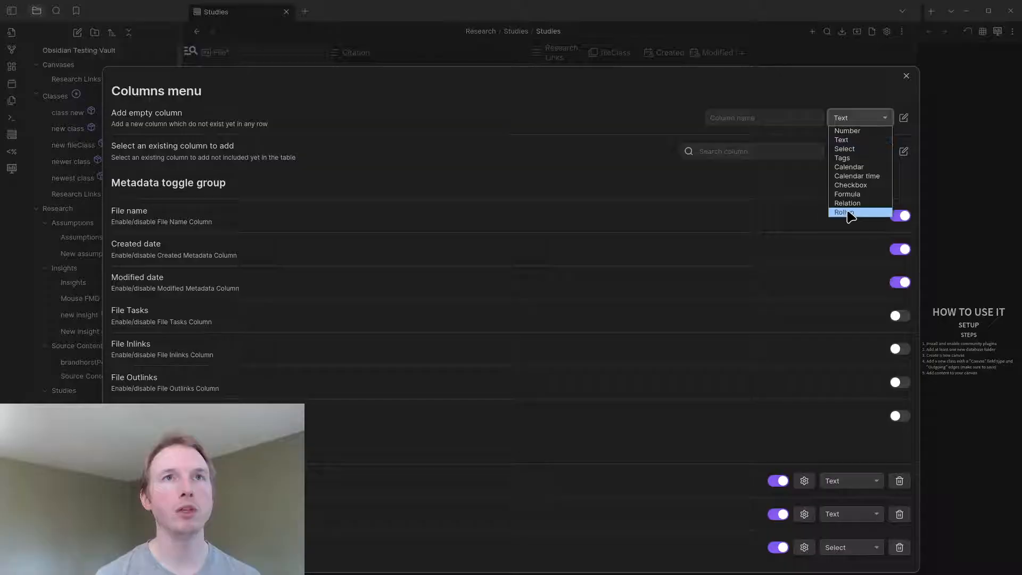
left_click(782, 113)
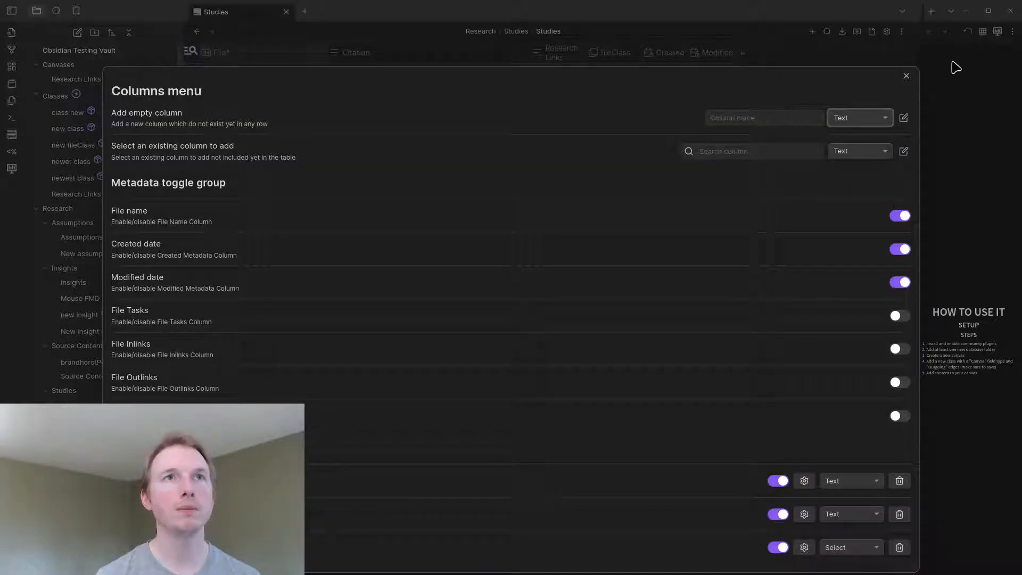
left_click(906, 76)
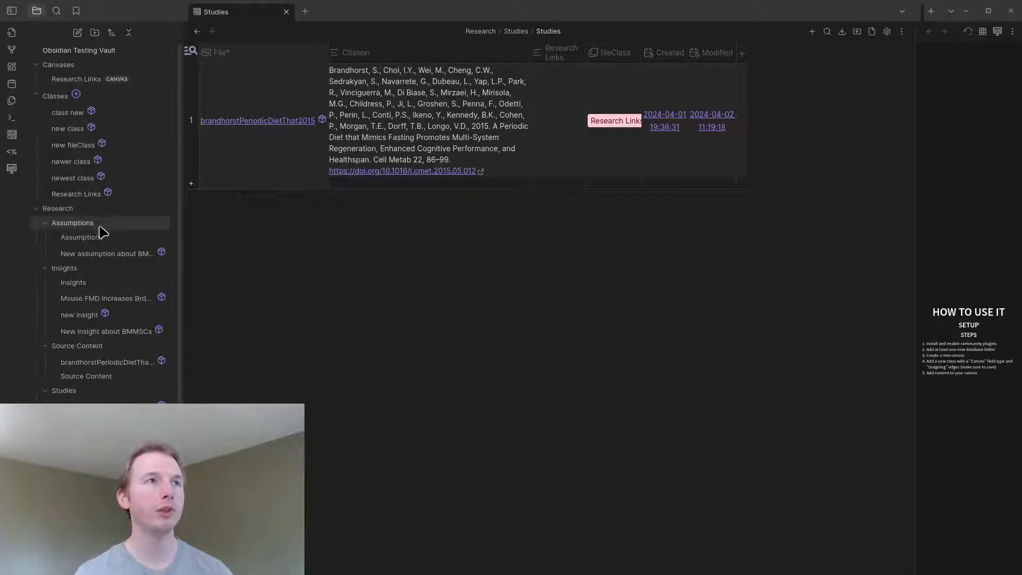
- Check the settings of the fileClass column in the Studies database and close them without changes
mouse_move(106, 263)
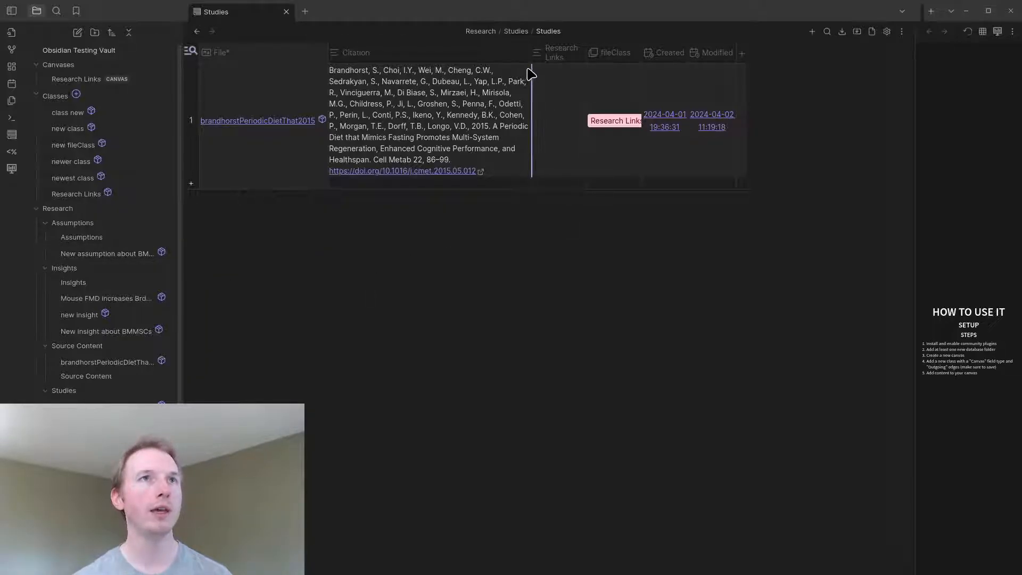
left_click(609, 53)
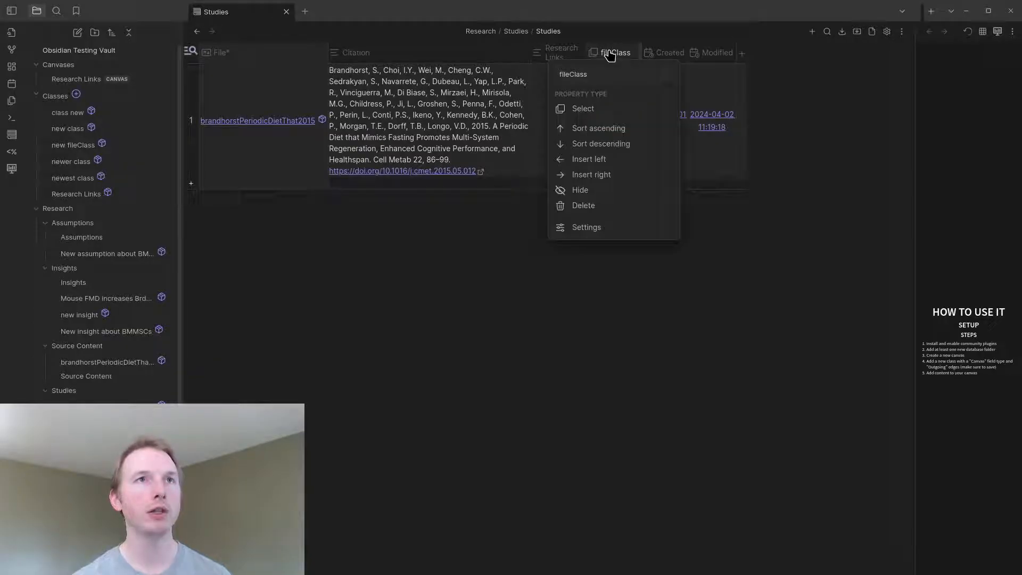
left_click(584, 228)
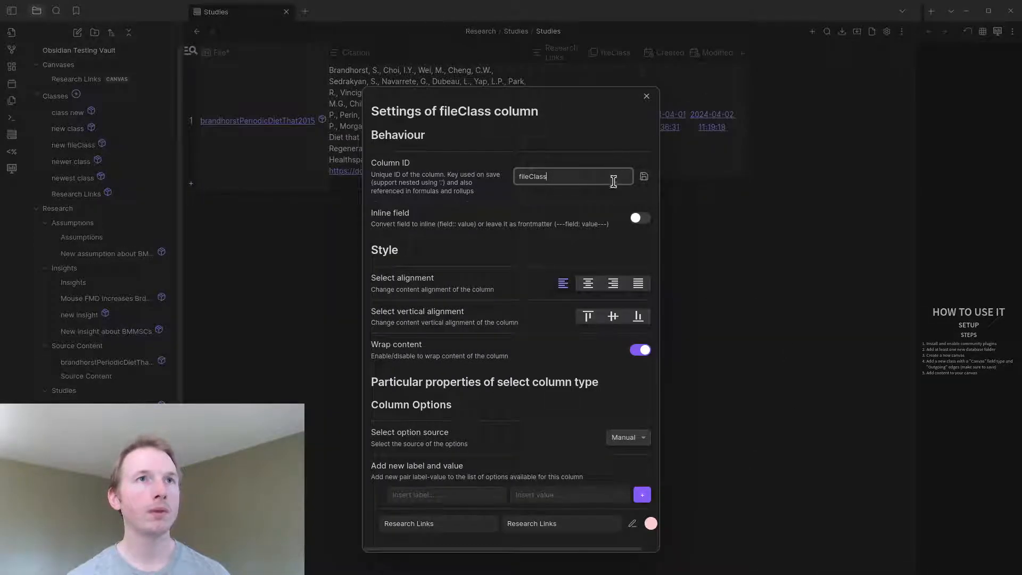
left_click(647, 96)
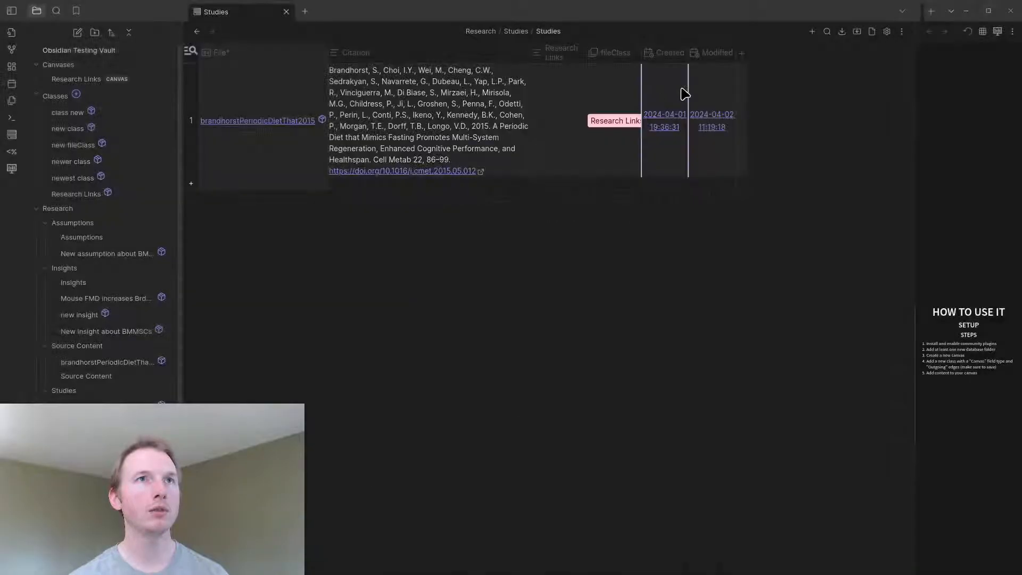
- Fill in a new empty column named fileClass with type Select, and close the column options without adding it
left_click(743, 53)
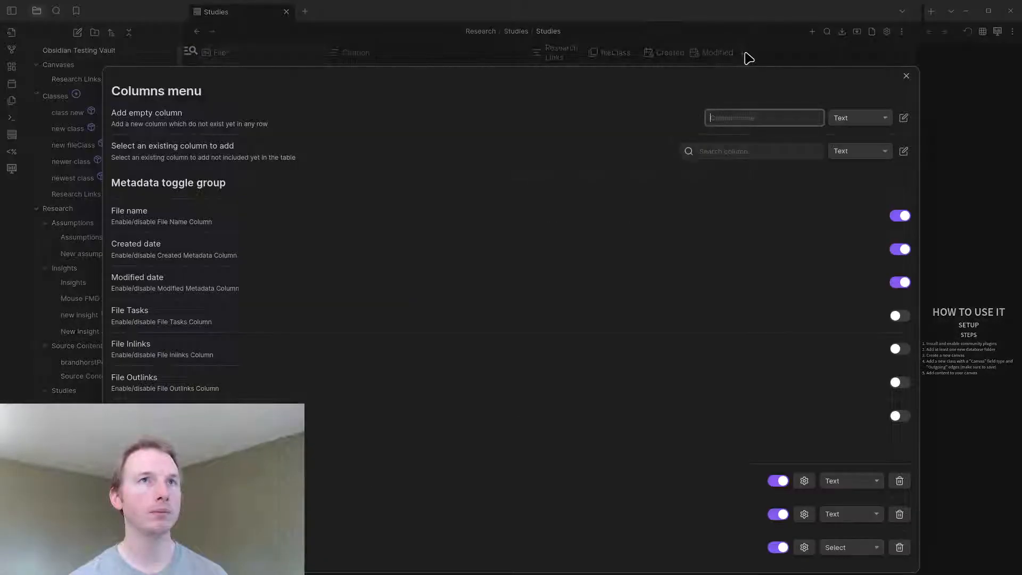
left_click(808, 115)
type("fileClass")
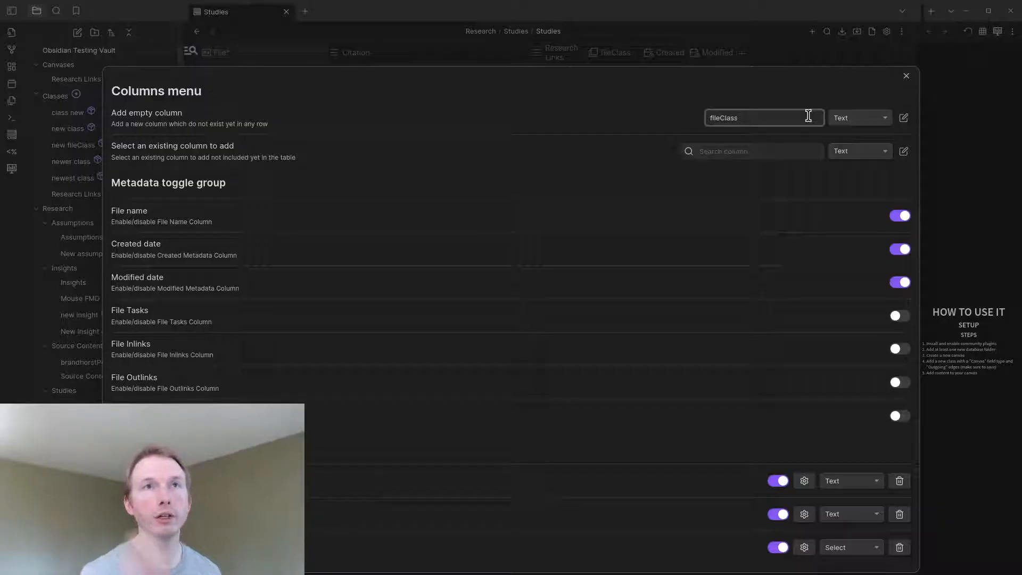
left_click(861, 118)
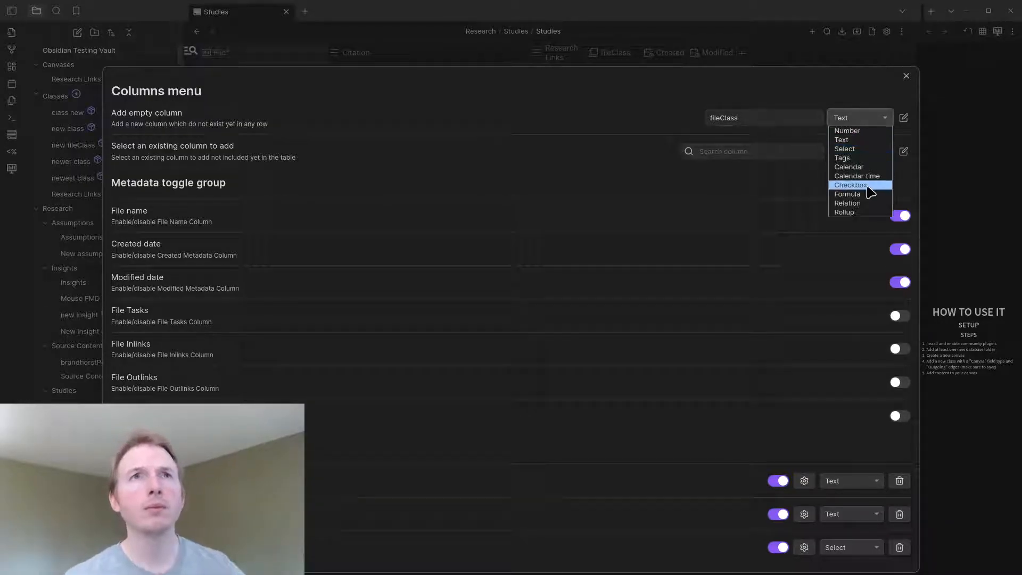
left_click(854, 149)
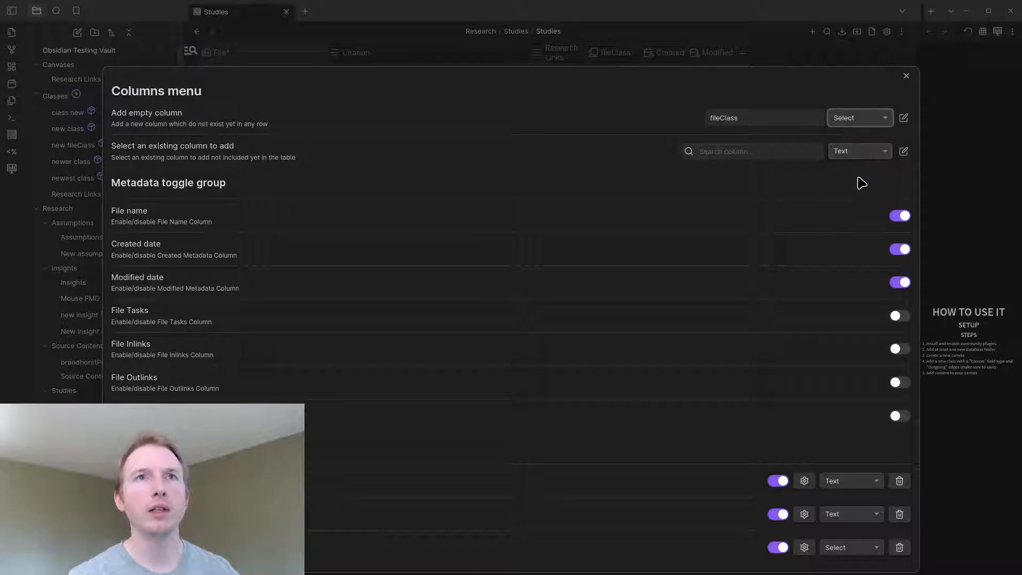
left_click(906, 76)
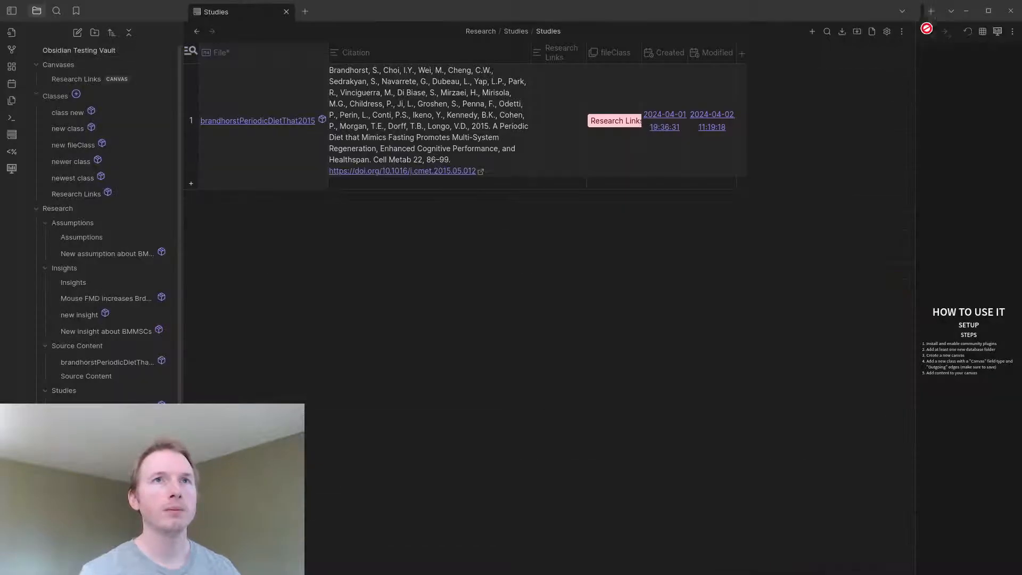
- Check where a new option's label and value are entered in the fileClass column settings, and close them without adding an option
left_click(610, 51)
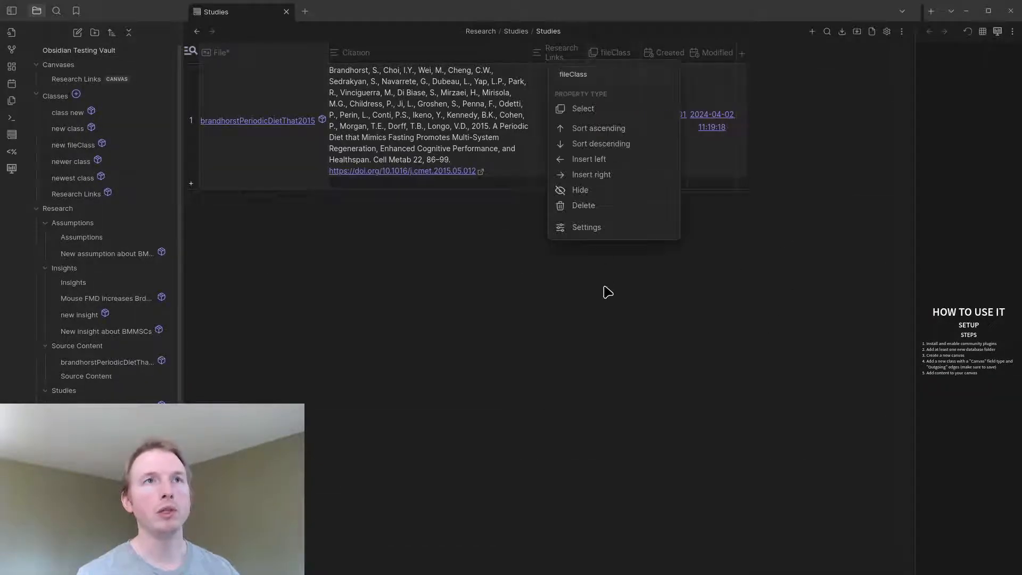
left_click(592, 228)
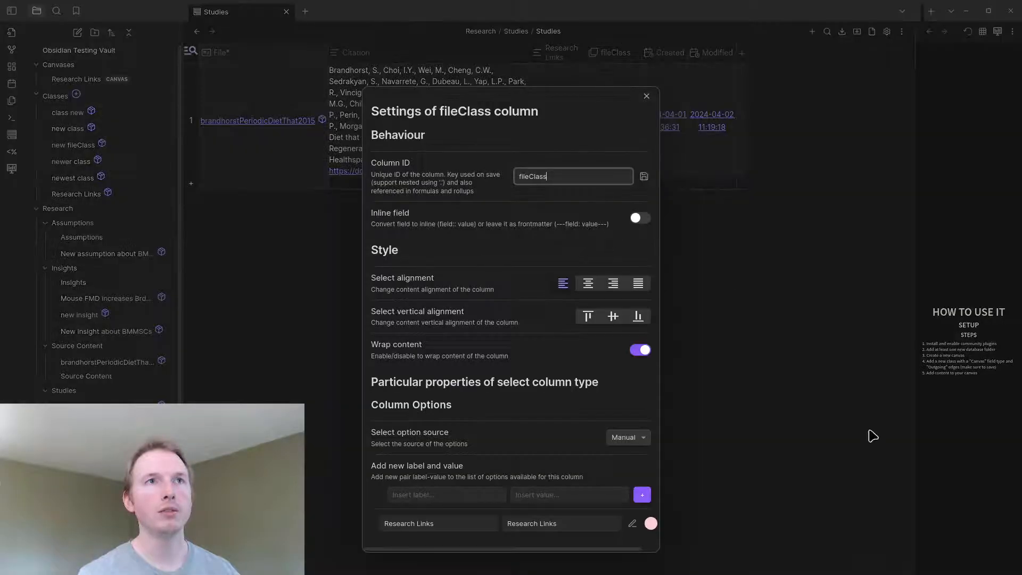
left_click(458, 495)
left_click(556, 496)
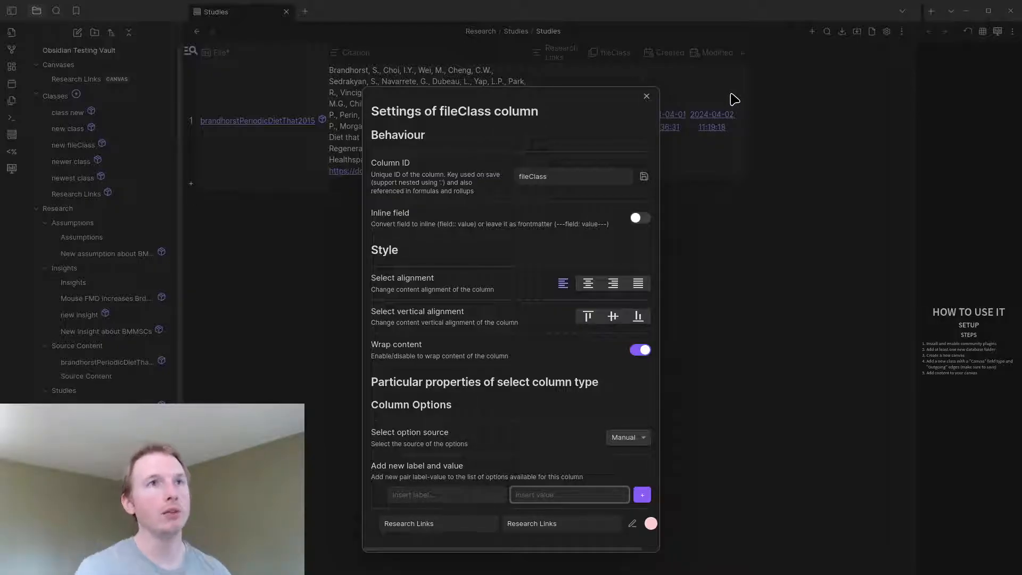
left_click(646, 97)
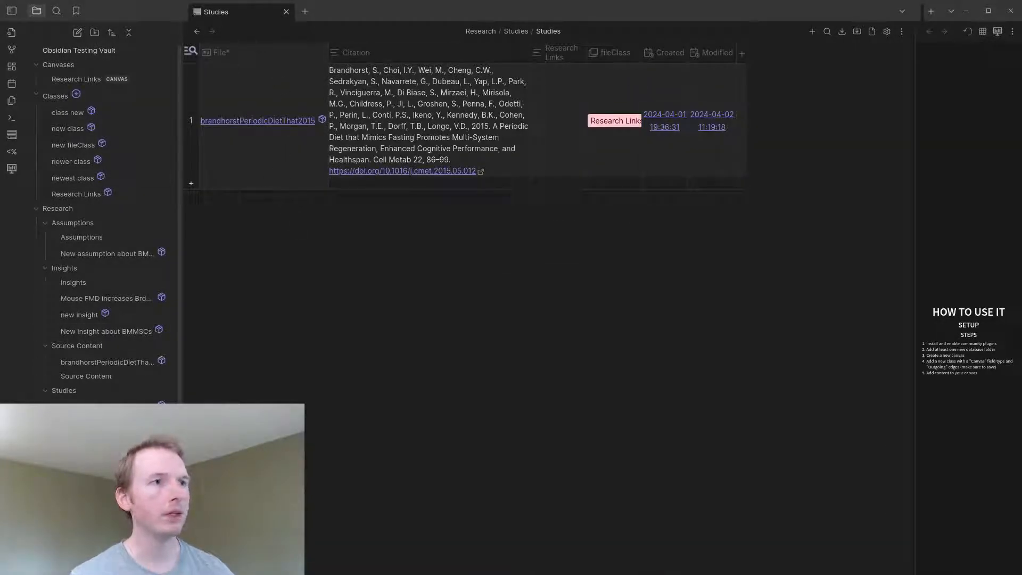
- Copy the FileClass field alias from the Metadata Menu plugin's FileClass settings and close the settings
key("ctrl+comma")
left_click(320, 435)
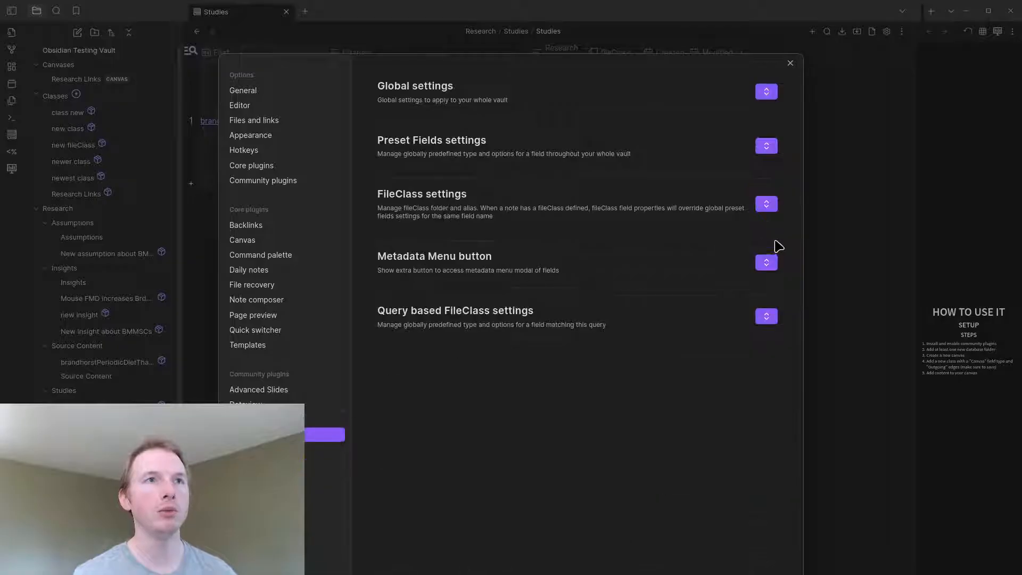
left_click(767, 204)
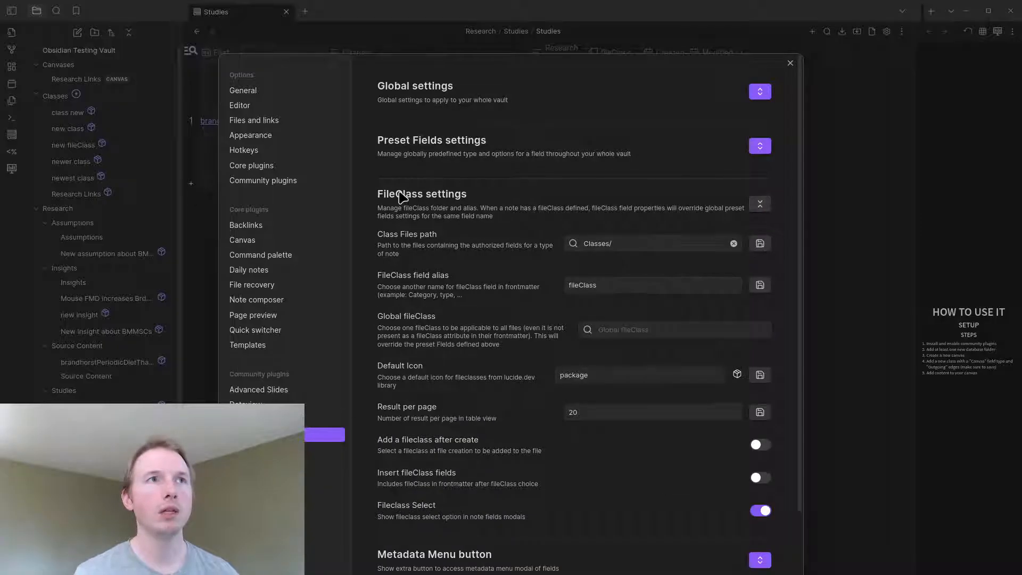
left_click(573, 284)
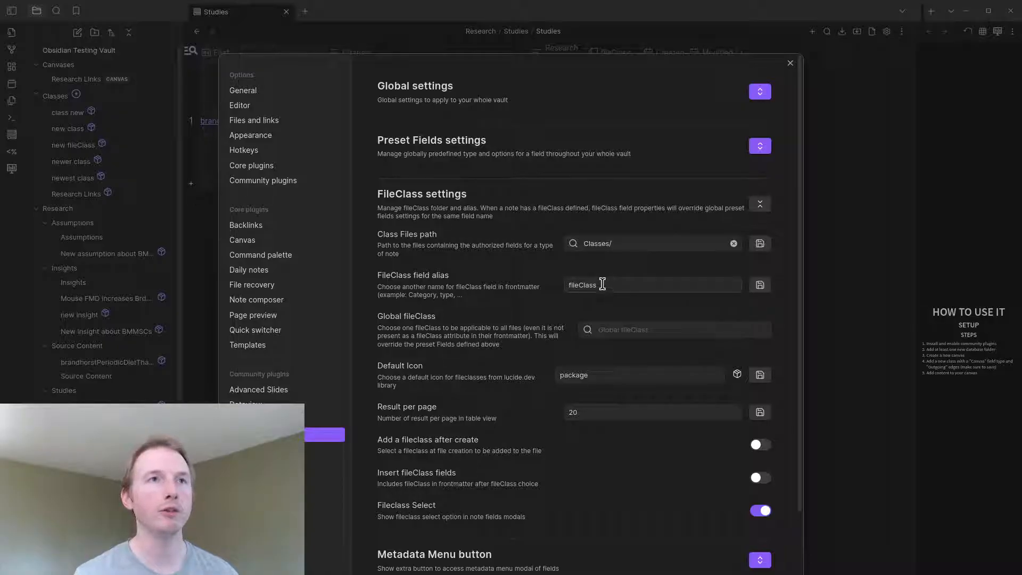
double_click(583, 286)
key("ctrl+c")
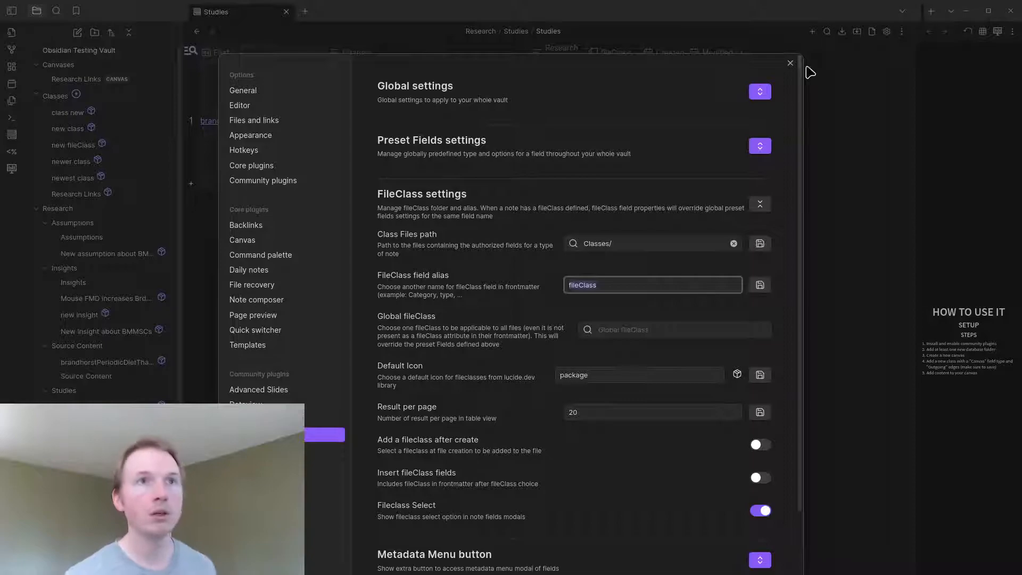
left_click(790, 63)
- Fill in an empty column with the copied name fileClass and type Select, and close the column options without adding it
left_click(741, 53)
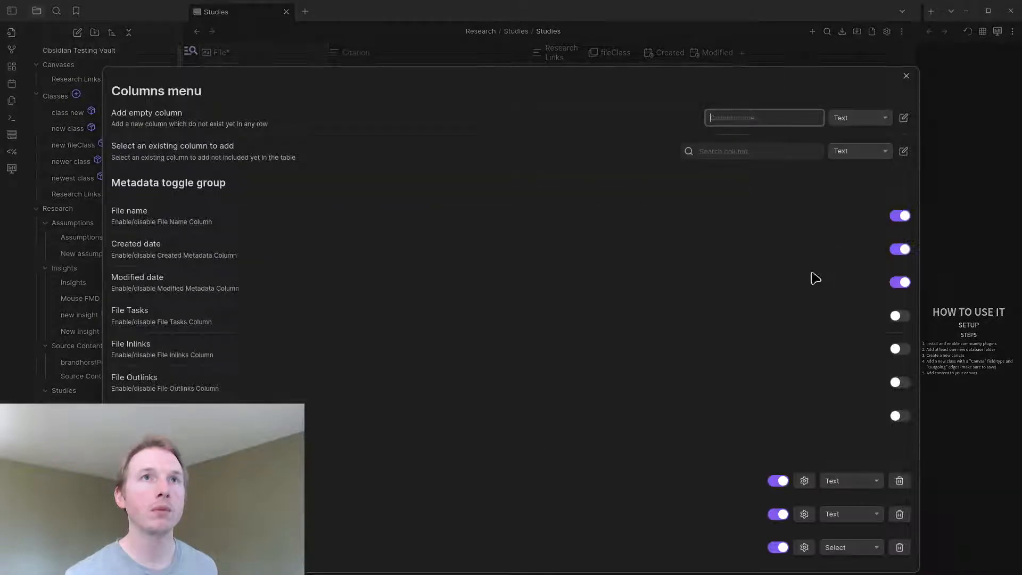
key("ctrl+v")
left_click(865, 118)
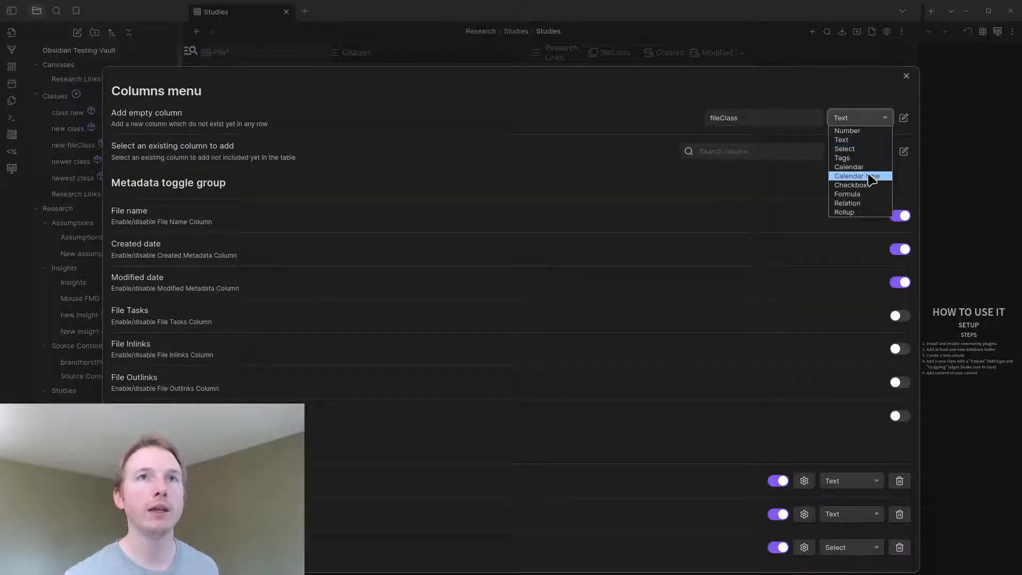
left_click(847, 149)
left_click(909, 78)
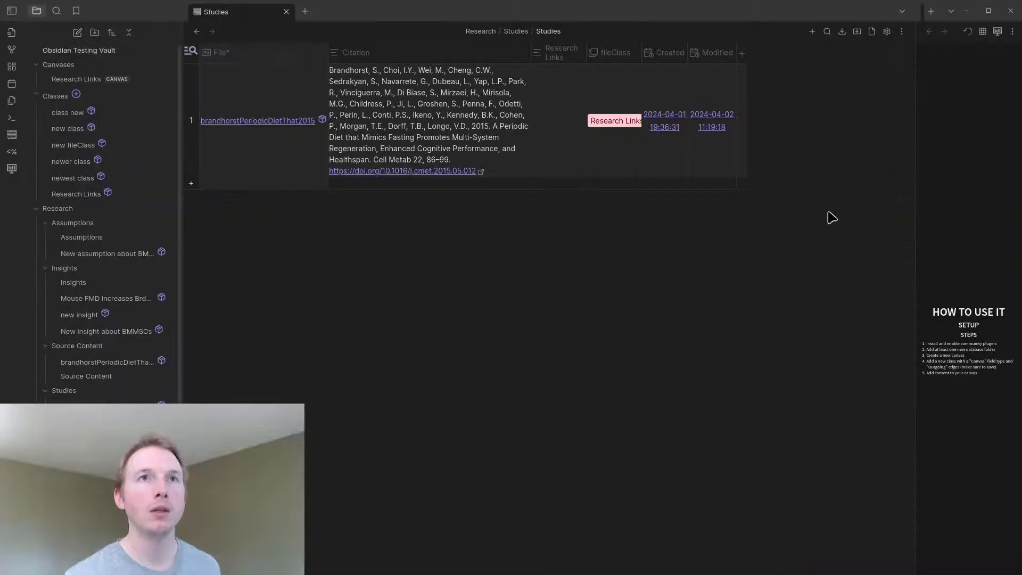
- Check the column ID and select options in the fileClass column settings, and close them without changes
left_click(612, 53)
left_click(587, 227)
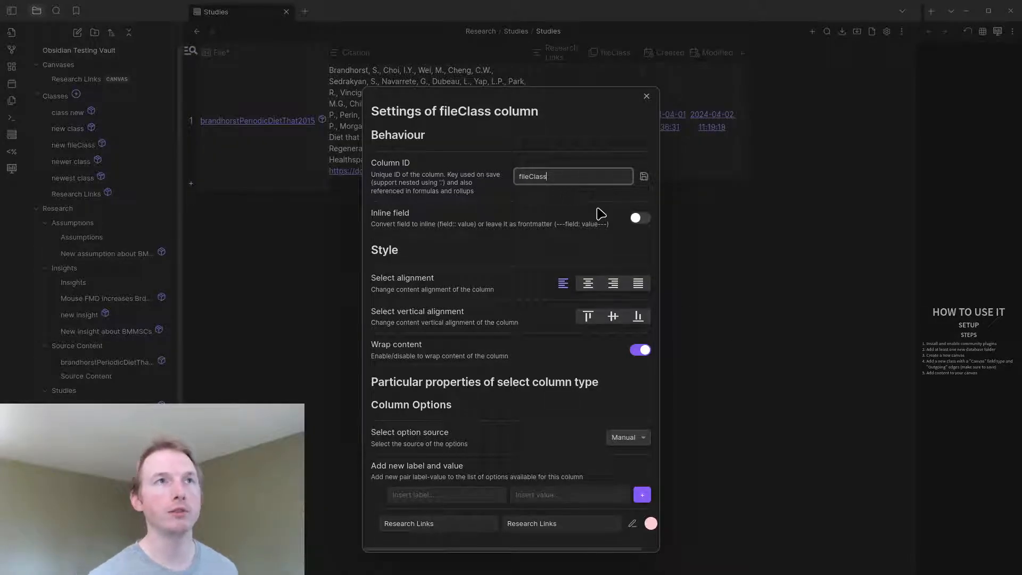
left_click(743, 288)
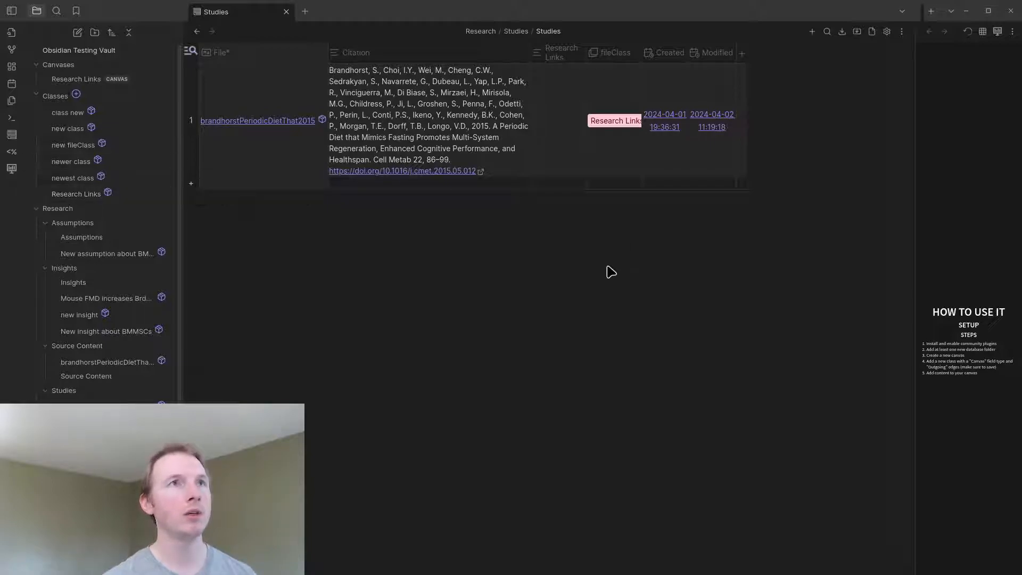
- Fill in a new fileClass column option with label and value Research Links, and close the settings without adding it
left_click(617, 51)
left_click(589, 229)
left_click(423, 527)
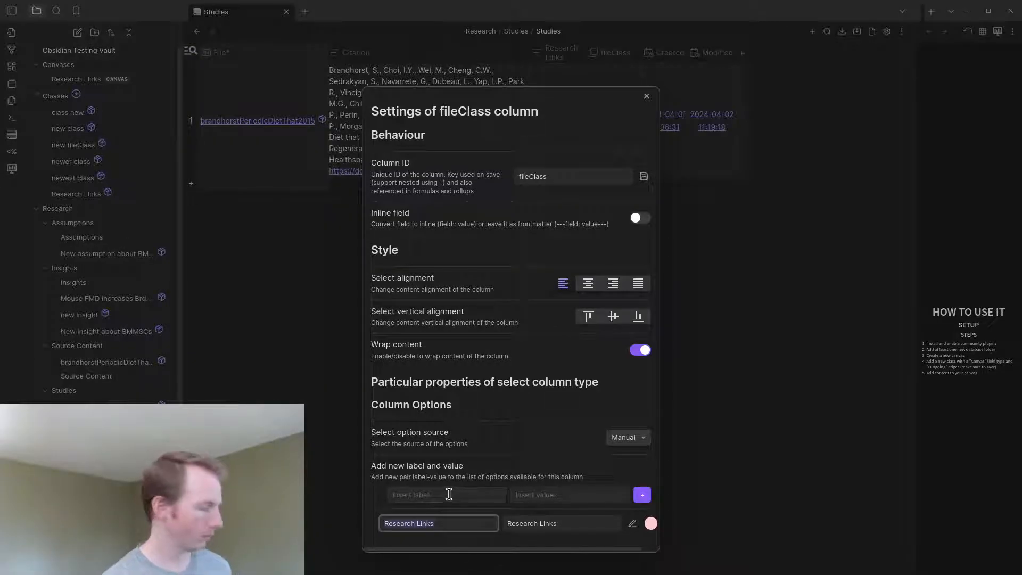
left_click(452, 495)
type("Research Links")
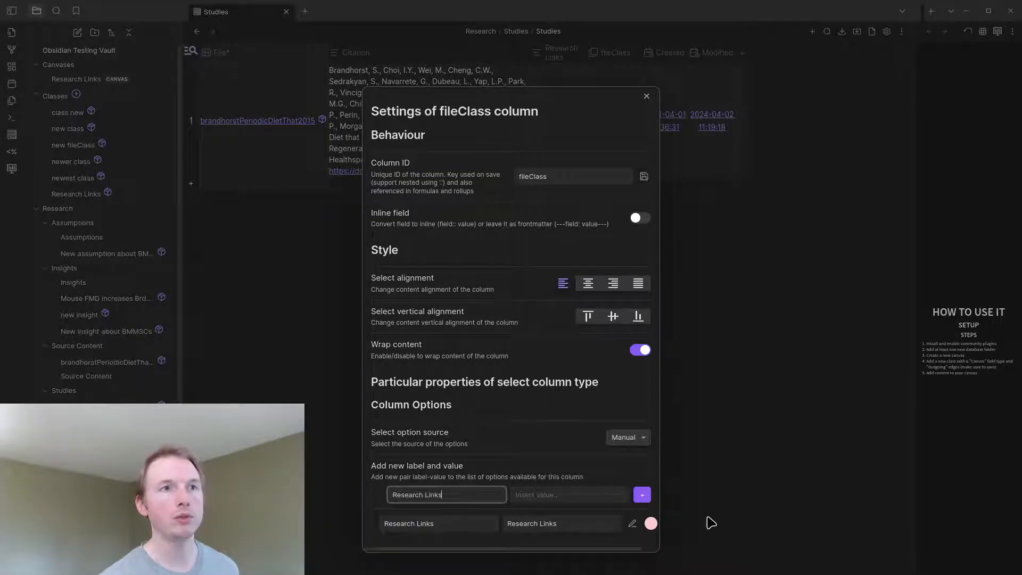
left_click(574, 495)
type("Research Links")
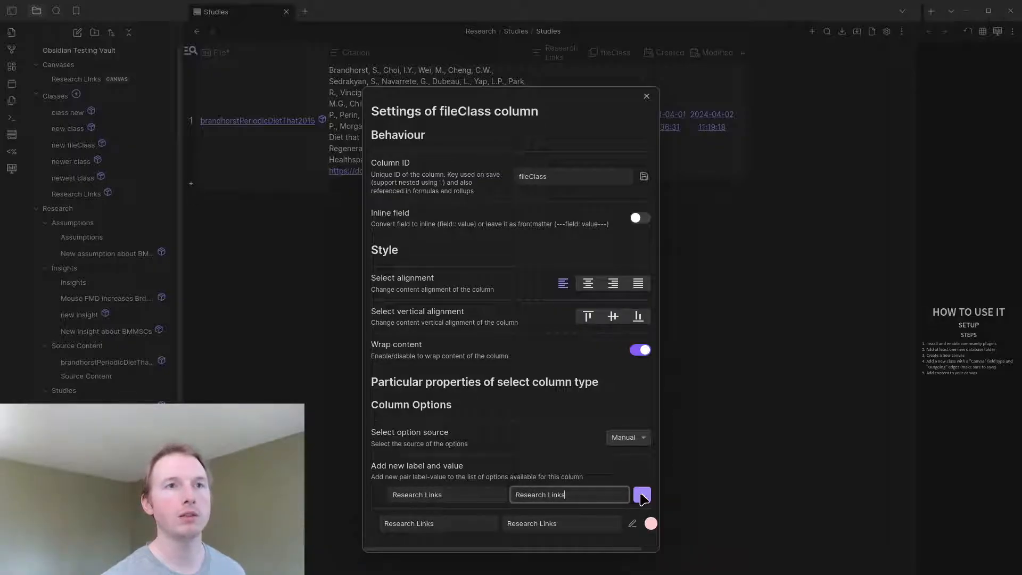
left_click(716, 406)
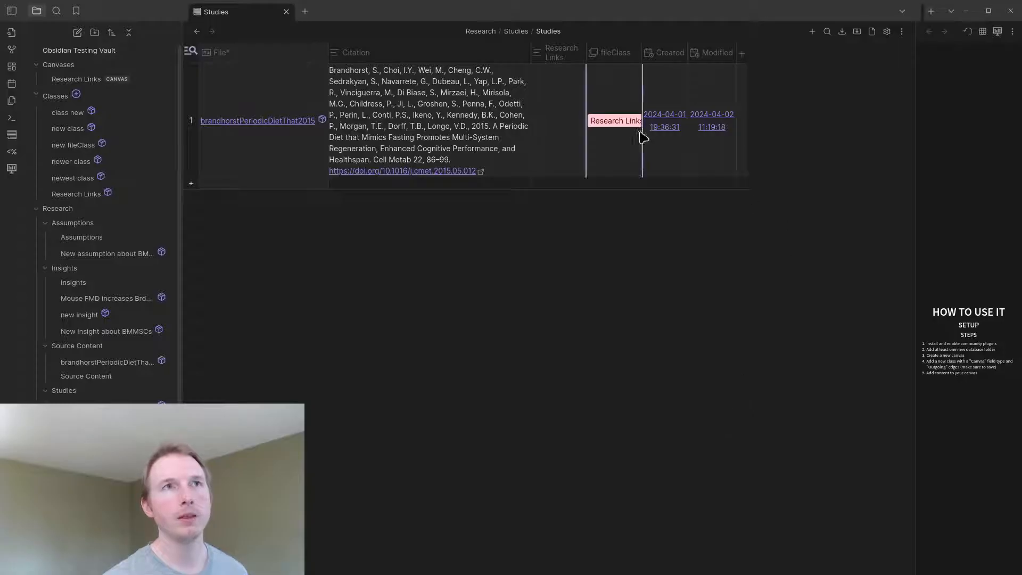
- Recheck the fileClass column settings and choose Research Links as the fileClass of the brandhorstPeriodicDietThat2015 row
left_click(618, 53)
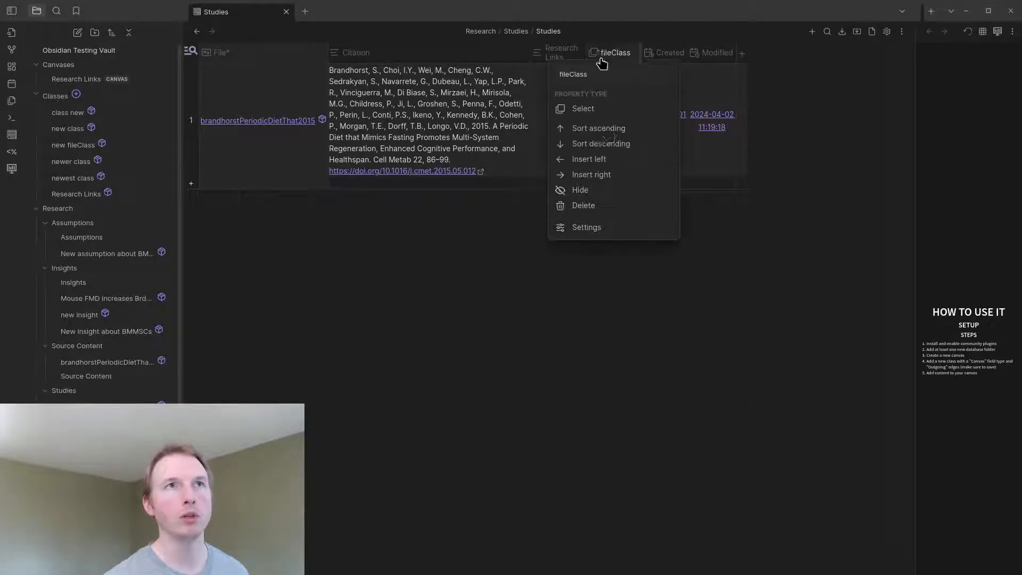
left_click(586, 230)
left_click(836, 317)
left_click(611, 112)
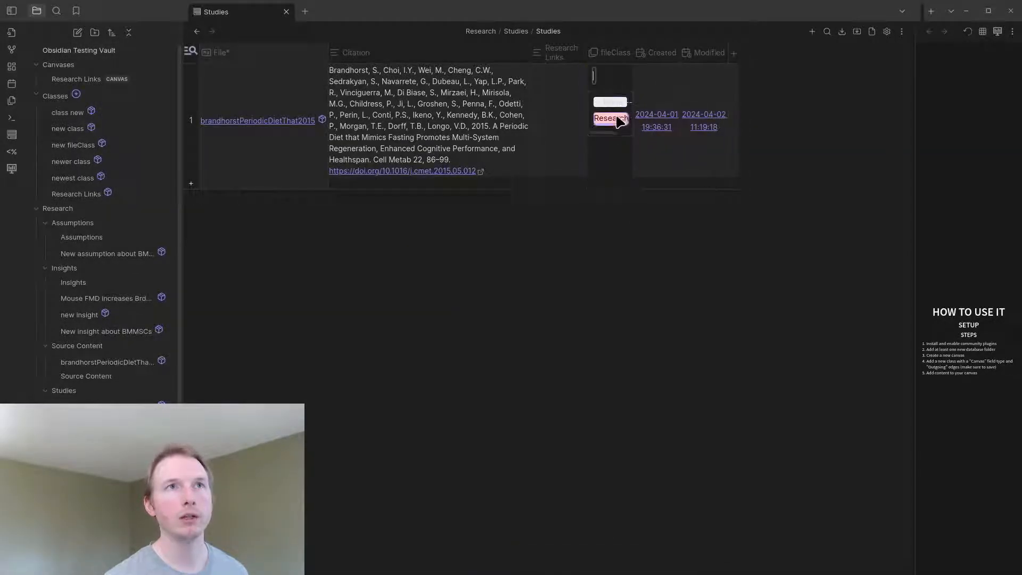
left_click(679, 430)
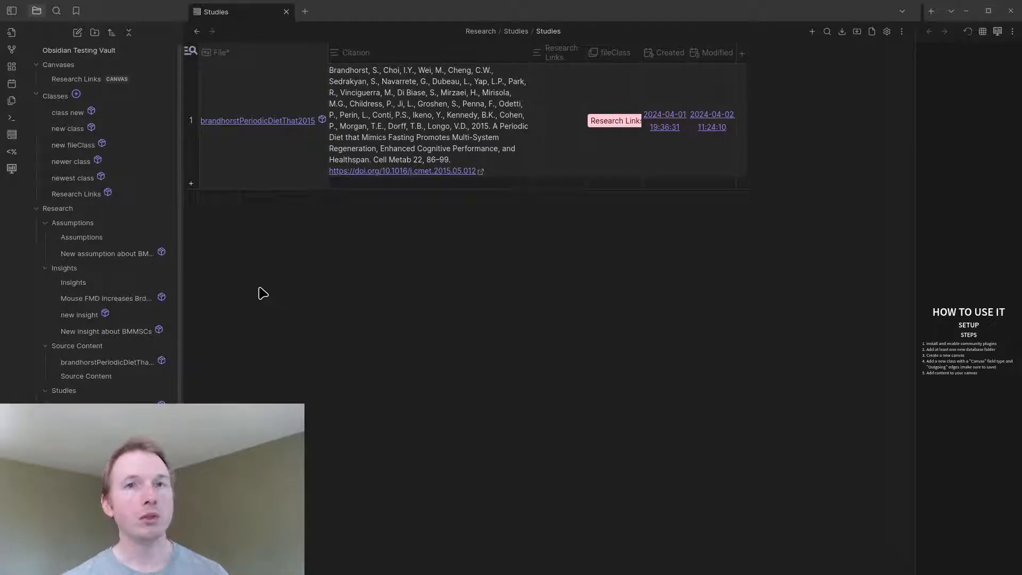
- Open the Research Links canvas and examine the linked notes in the Source, Source Content and Insights groups
left_click(99, 80)
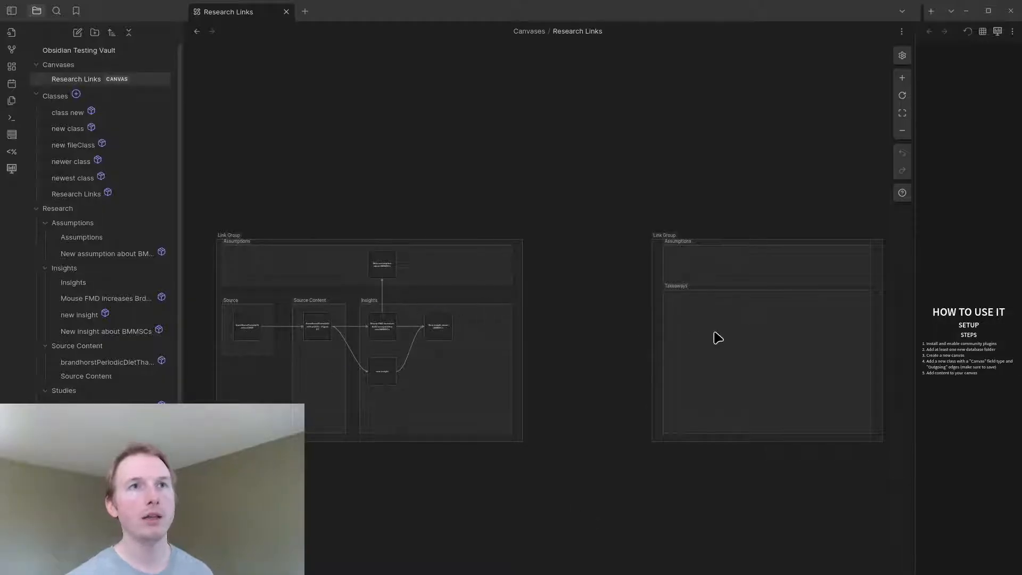
scroll(223, 325, "up", 10)
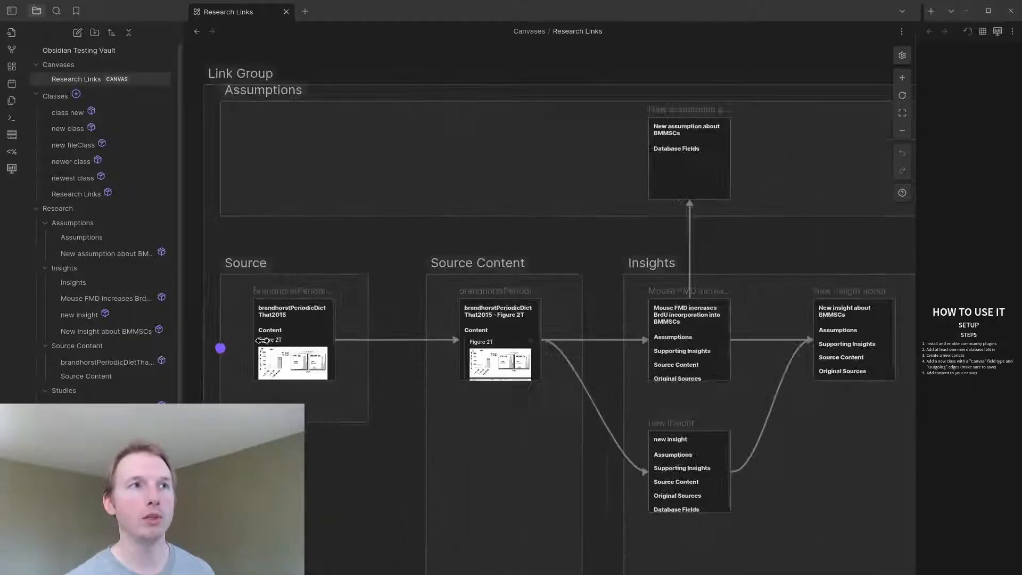
scroll(416, 267, "down", 5)
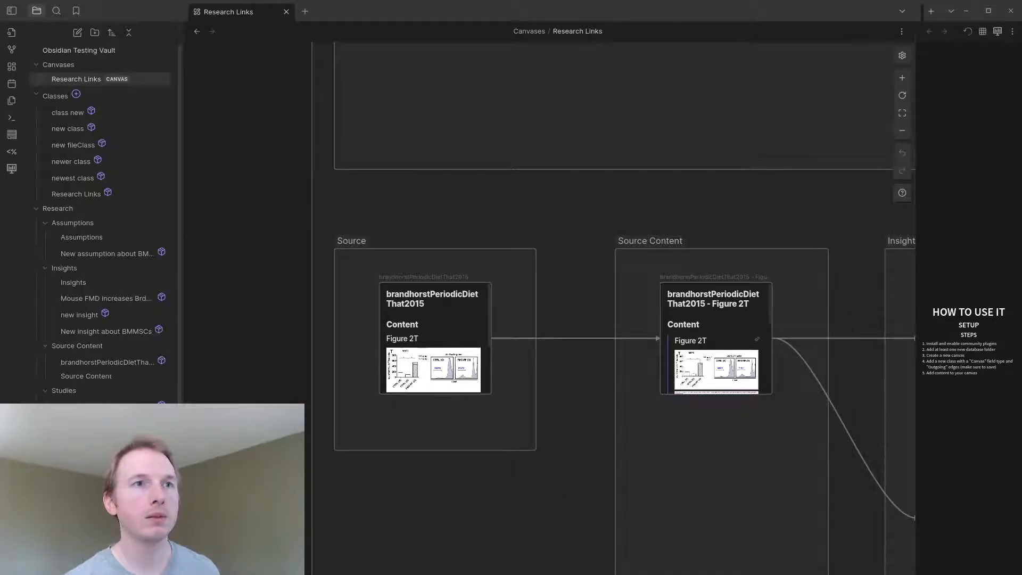
scroll(734, 357, "down", 3)
scroll(776, 393, "up", 2)
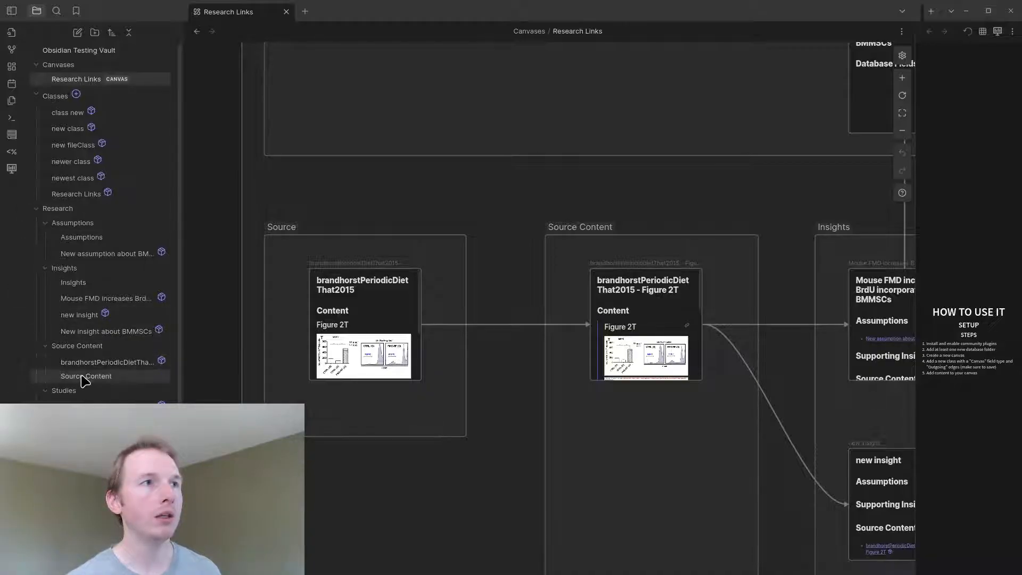
- Open the brandhorstPeriodicDietThat2015 note from the Studies database and look through its properties and content
left_click(107, 408)
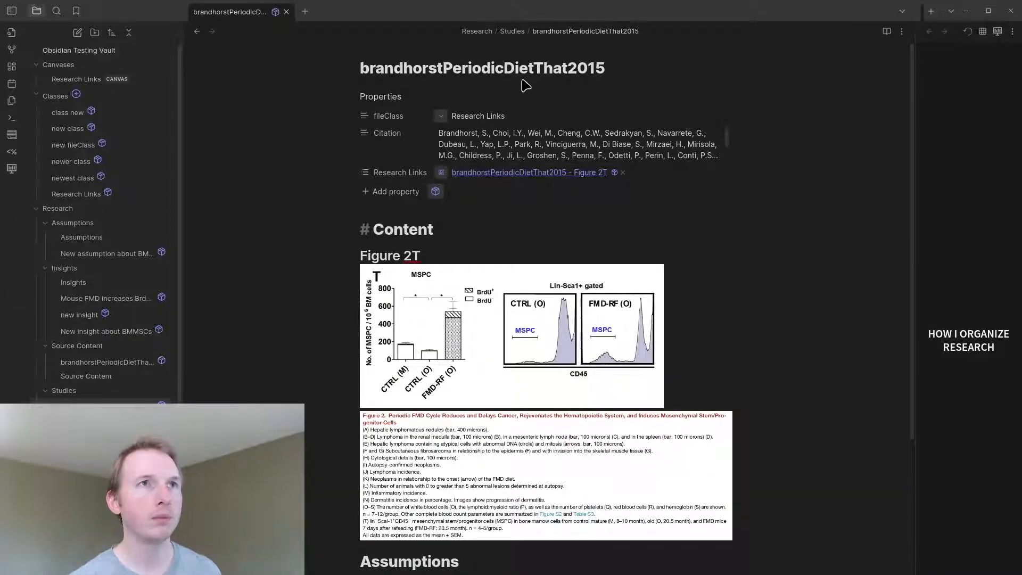
left_click(77, 421)
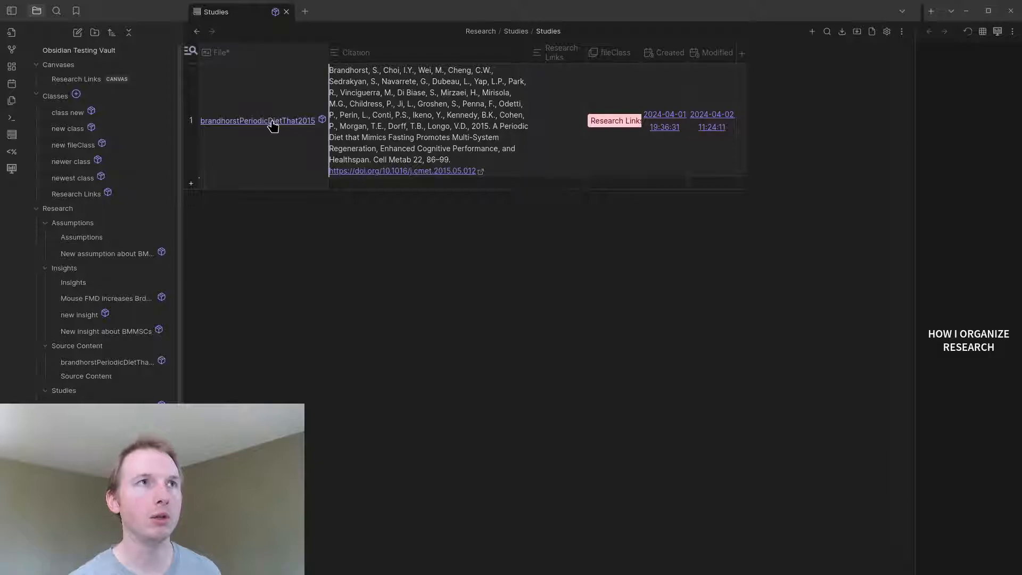
left_click(271, 121)
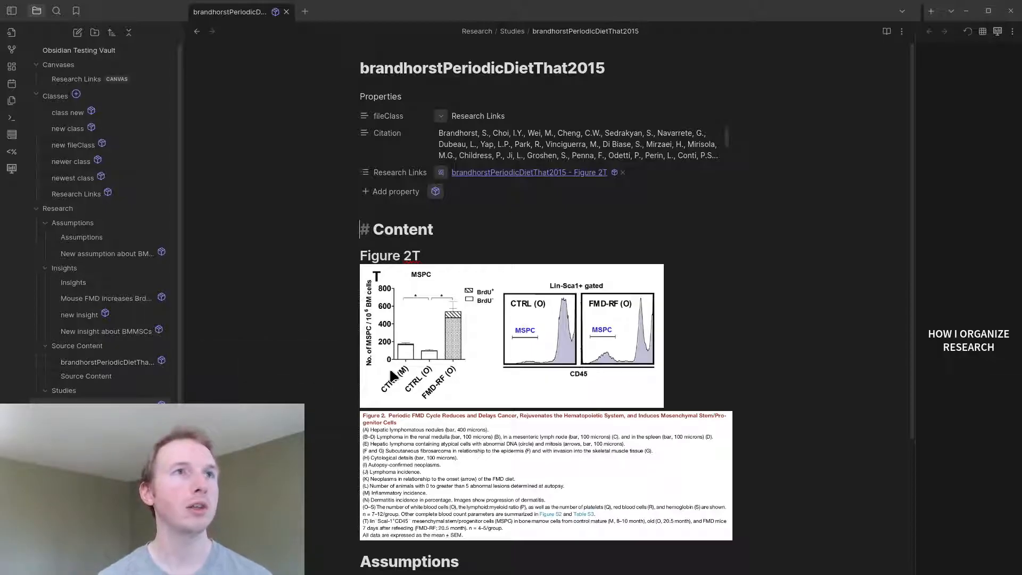
scroll(735, 436, "down", 4)
scroll(513, 280, "up", 4)
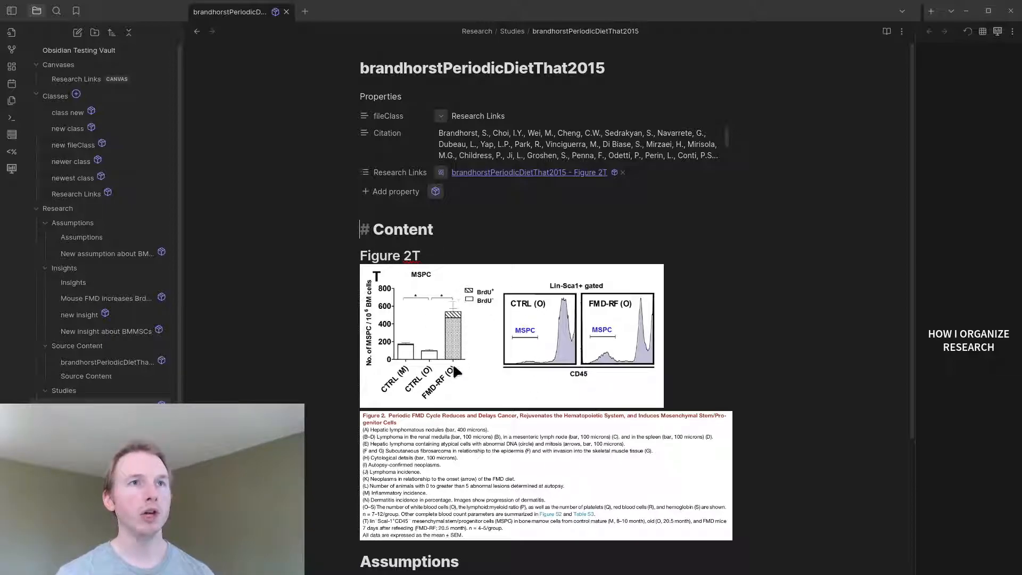
- Highlight the Figure 2T heading in the note's Content section
left_click(395, 255)
left_click_drag(361, 255, 449, 259)
left_click(421, 257)
left_click_drag(380, 256, 442, 257)
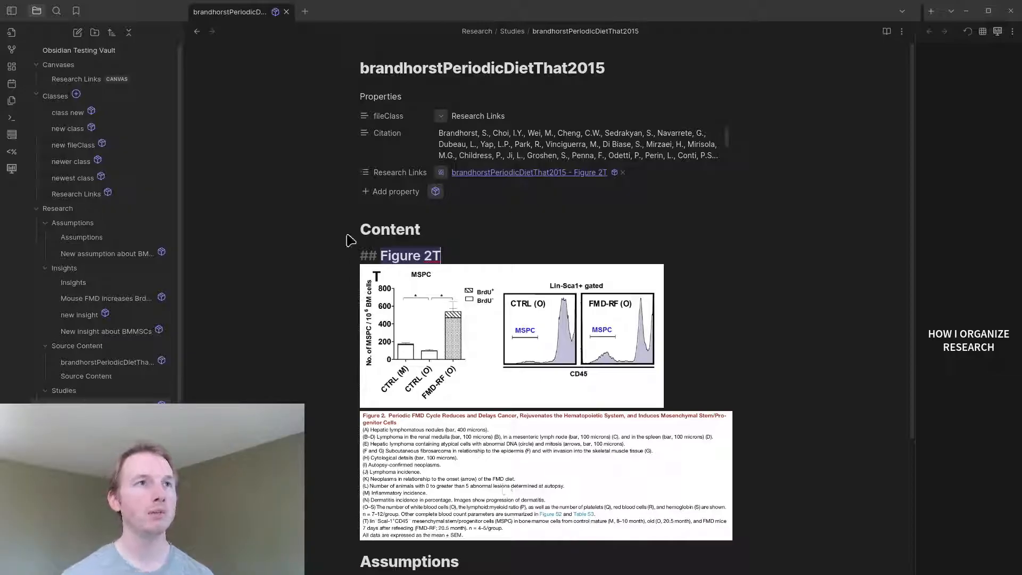
- Add a level-two Methods heading above Figure 2T with the placeholder text "as;dljfkasd;flkjasd;lfkjas;ldjf" beneath it
left_click(355, 256)
key("Return")
key("Up")
type("## Methods")
key("Return")
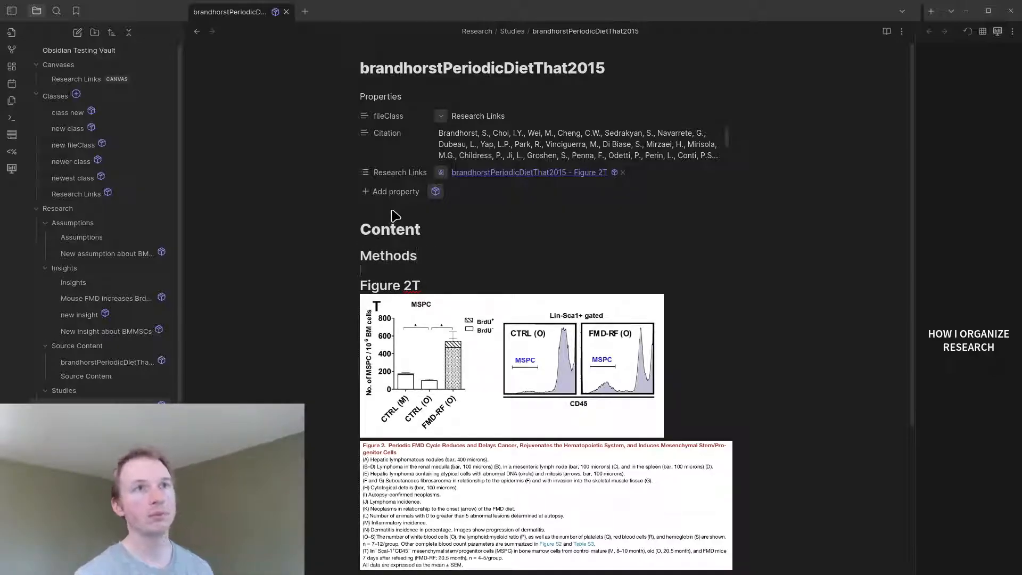
type("as;dljfkasd;flkjasd;ifkjas;ldjf")
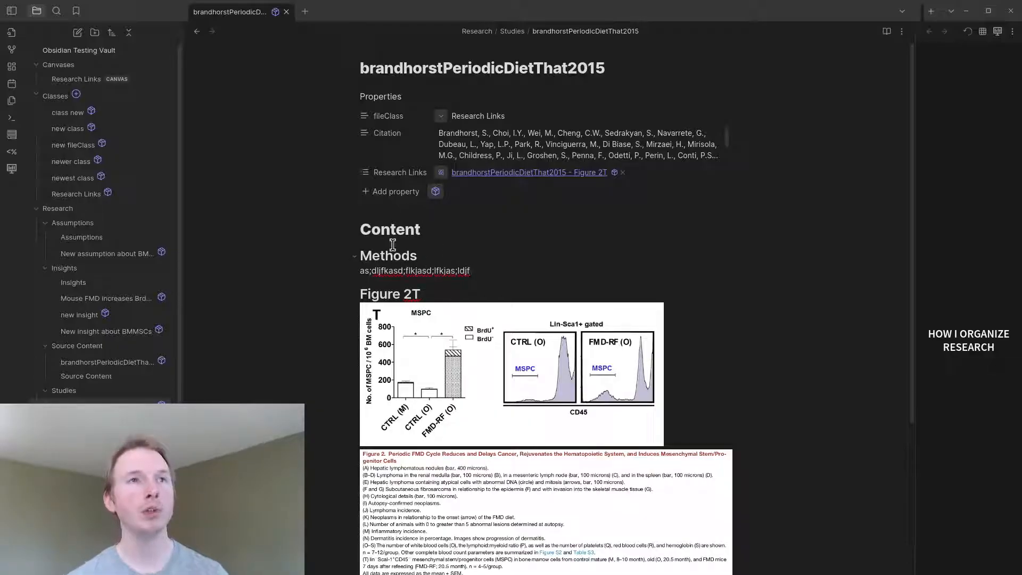
left_click(393, 256)
left_click(388, 296)
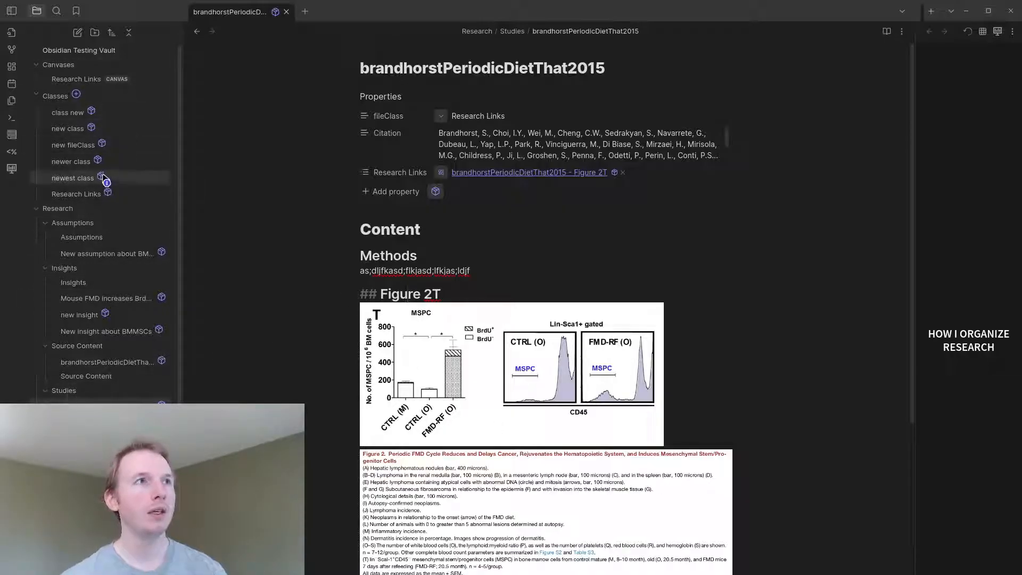
- Return to the Research Links canvas and examine how the source note connects to its source content and insights
left_click(84, 80)
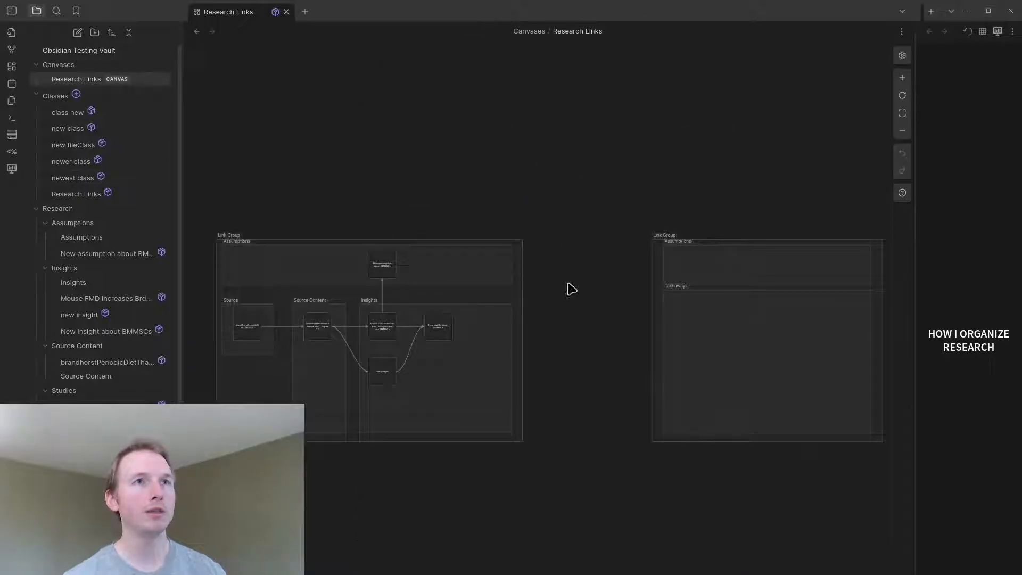
scroll(292, 328, "up", 5)
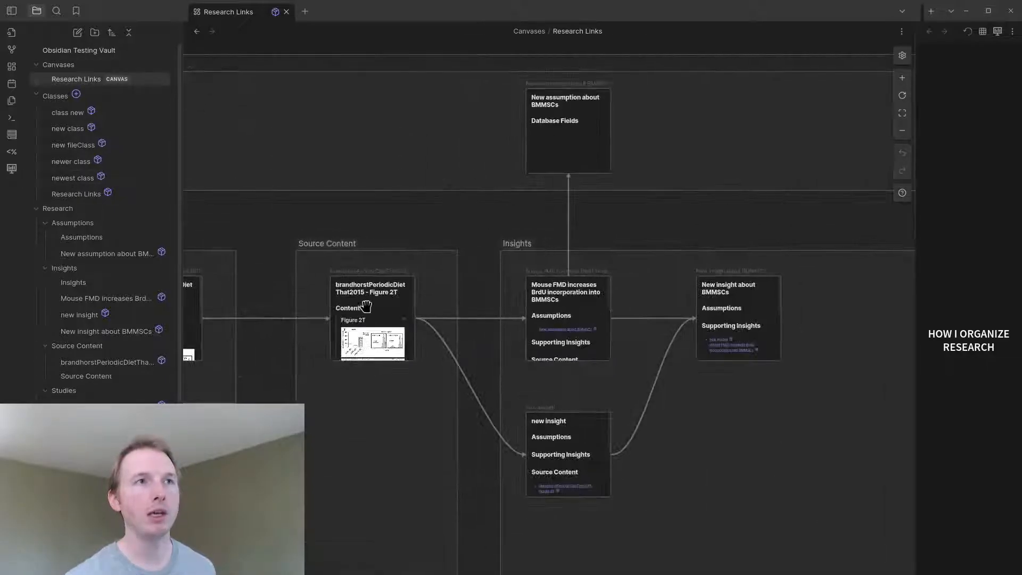
scroll(551, 347, "down", 2)
scroll(297, 296, "up", 3)
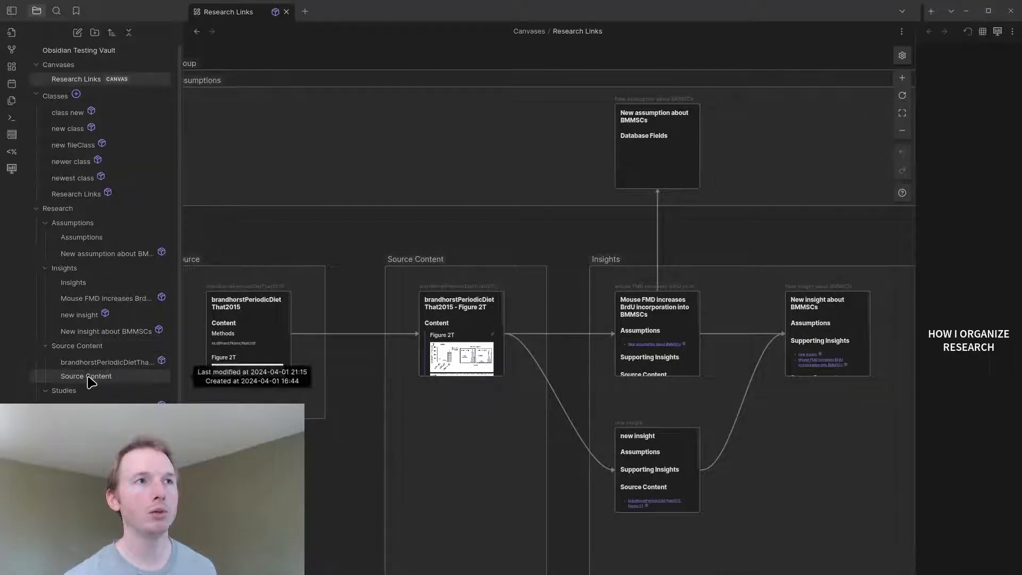
- Check the row template for new rows in the Source Content database, and close the Add row dialog without adding one
left_click(86, 376)
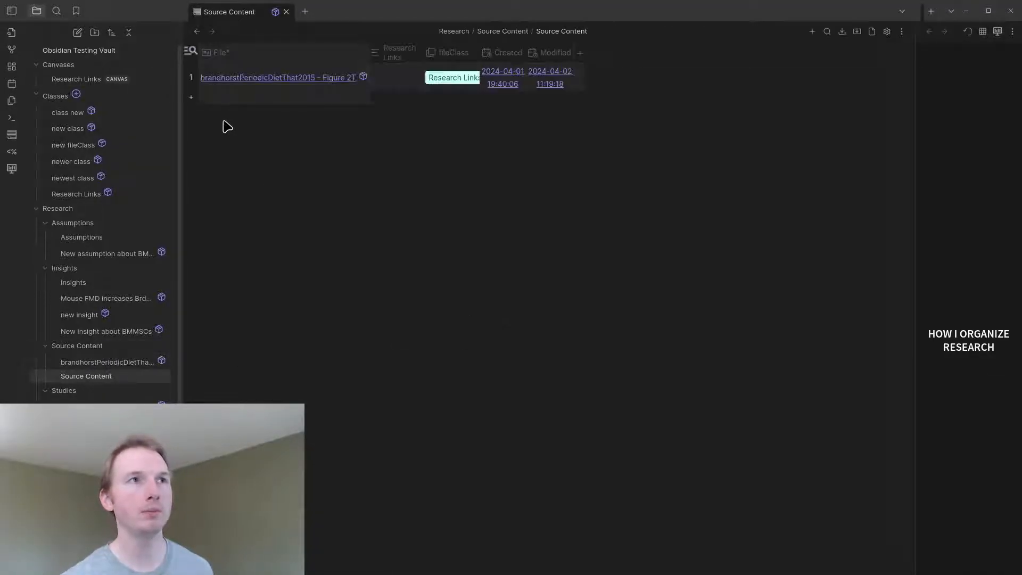
left_click(194, 100)
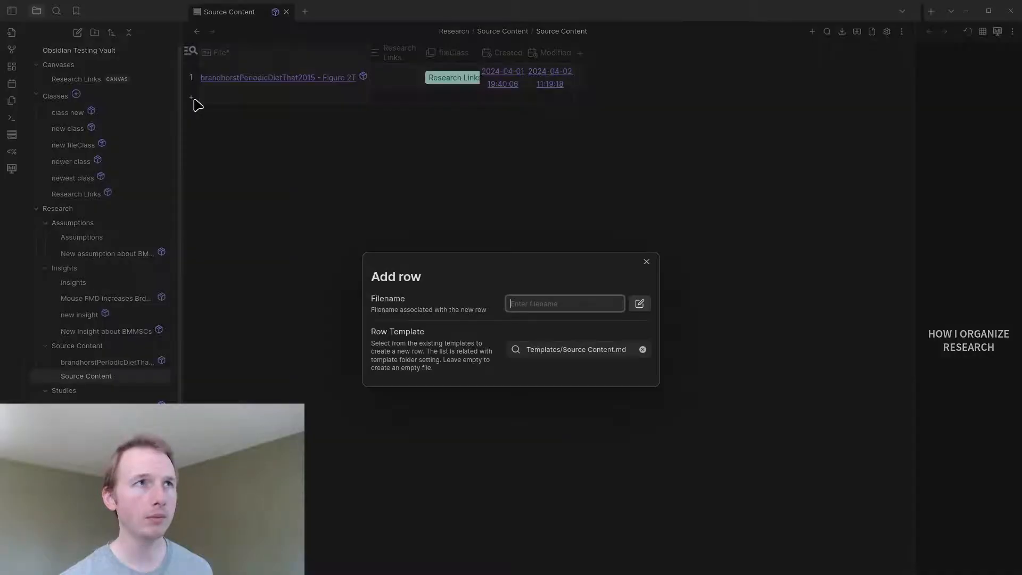
left_click(601, 348)
left_click(793, 366)
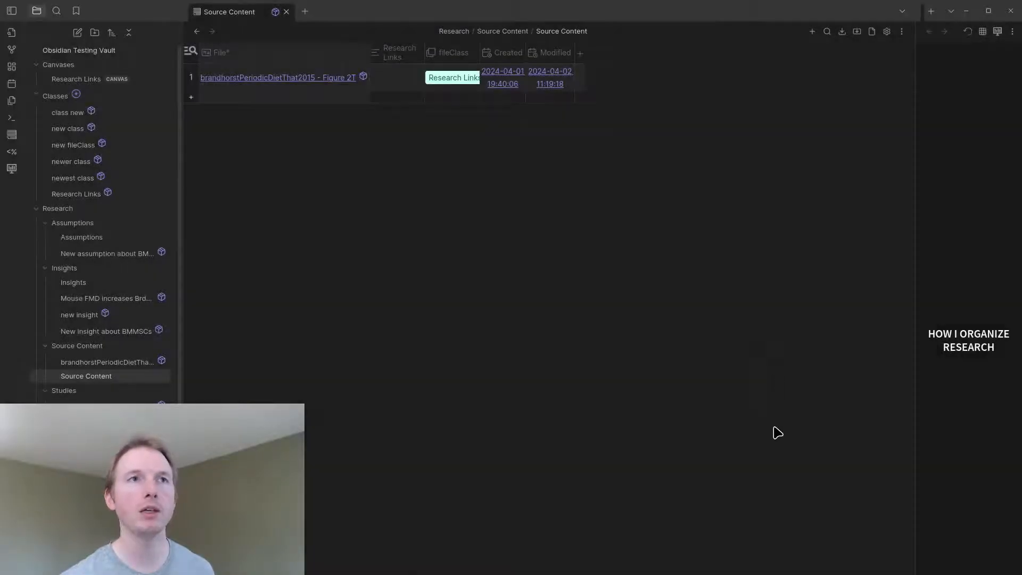
- In the source content note for Figure 2T, embed the Figure 2T section of brandhorstPeriodicDietThat2015 under the Content heading
left_click(274, 79)
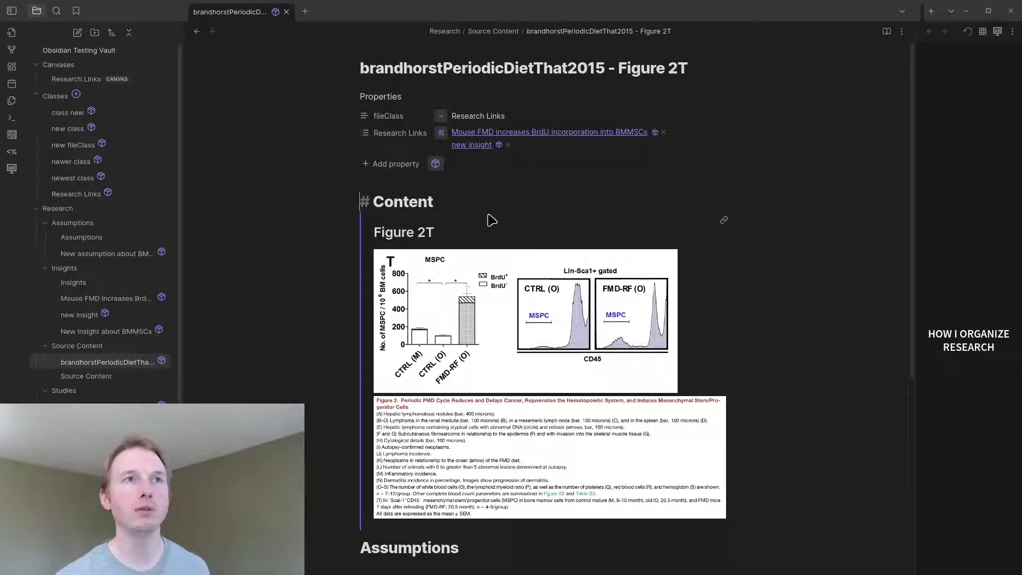
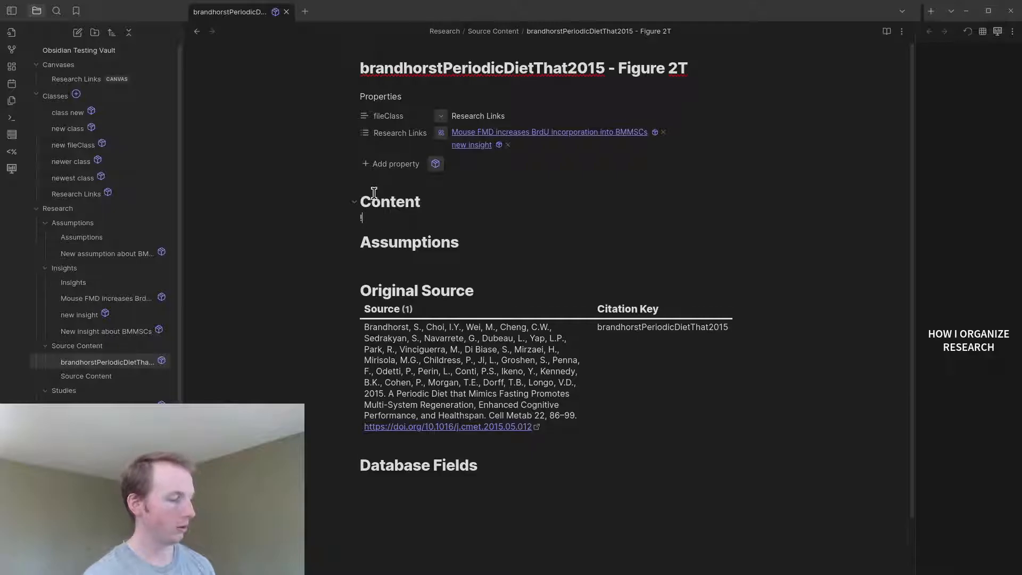
type("[[")
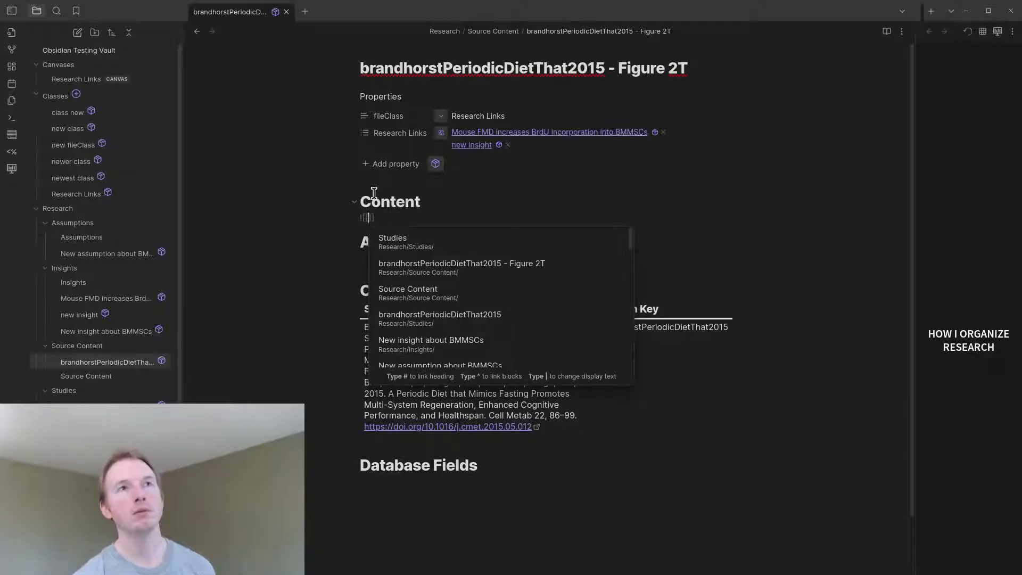
type("brandhorstPeriodicDietThat2015")
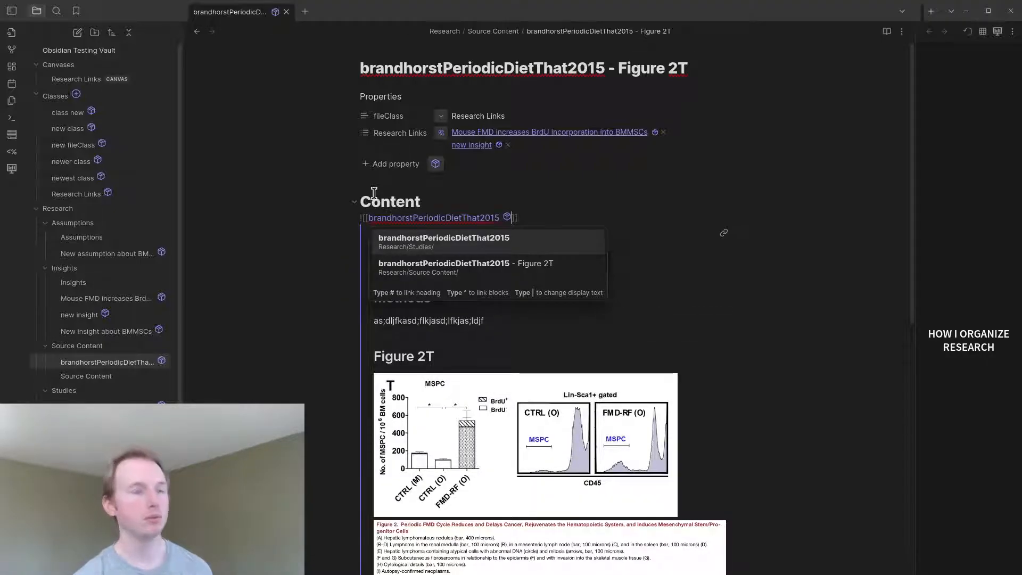
type("#")
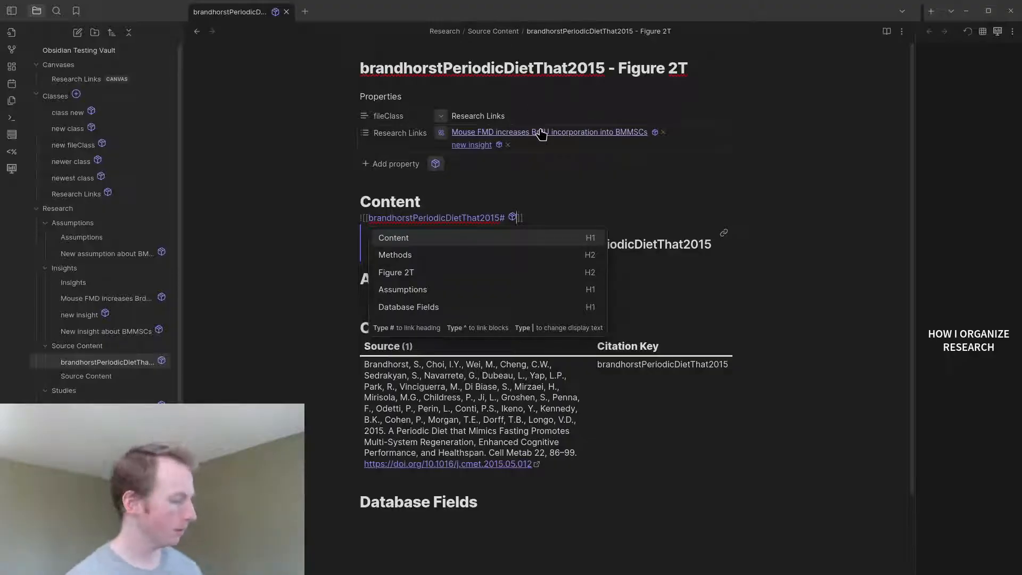
key("BackSpace")
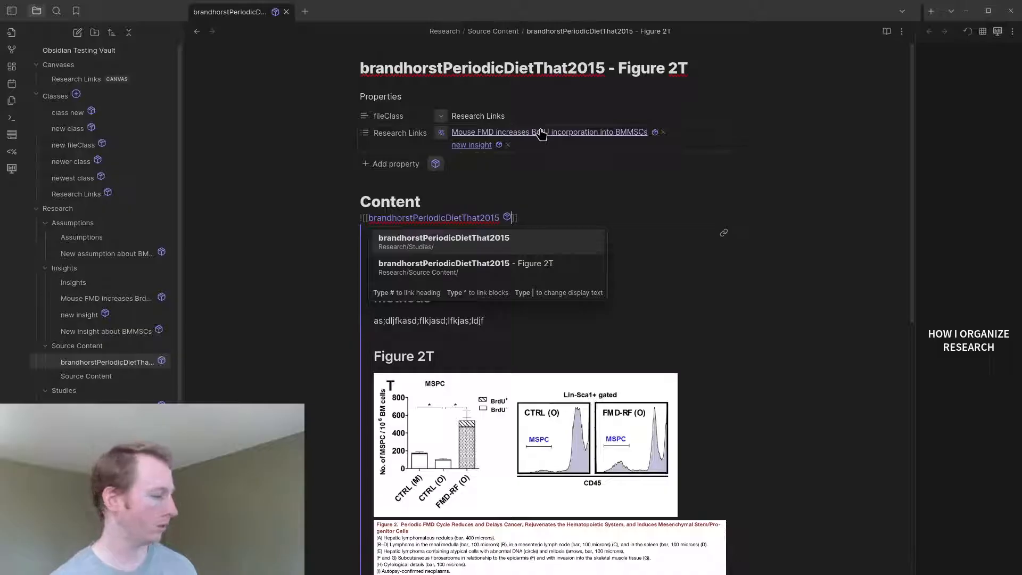
type("#")
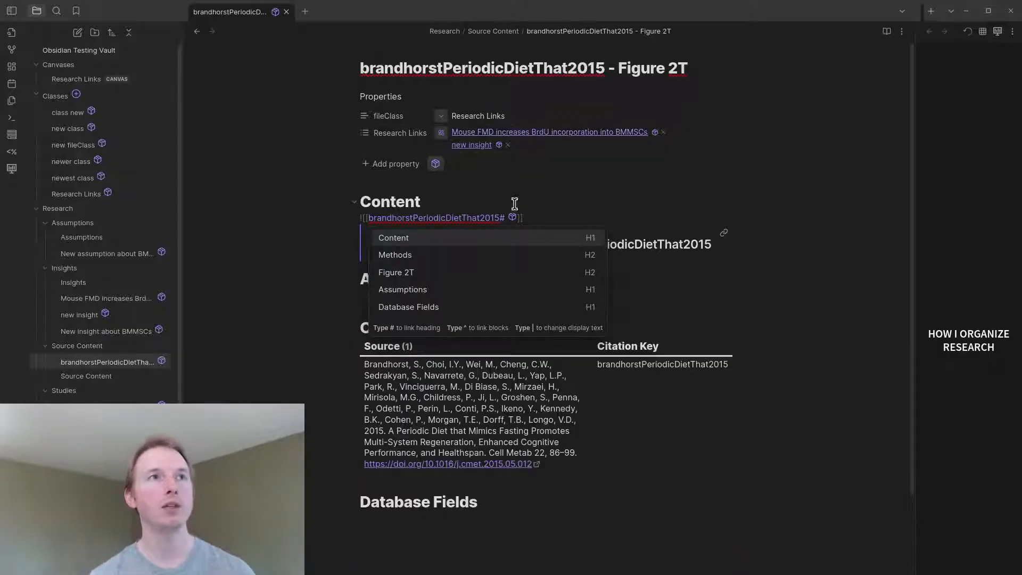
left_click(493, 274)
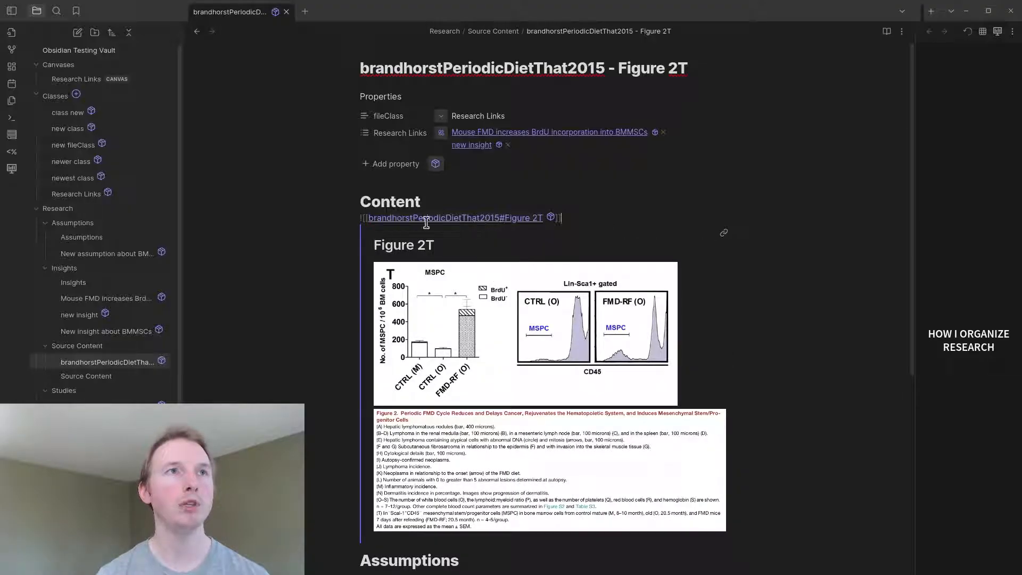
- Compare the embedded Figure 2T section with the original study note, and review the source content note's Assumptions and Original Source sections
scroll(387, 228, "down", 2)
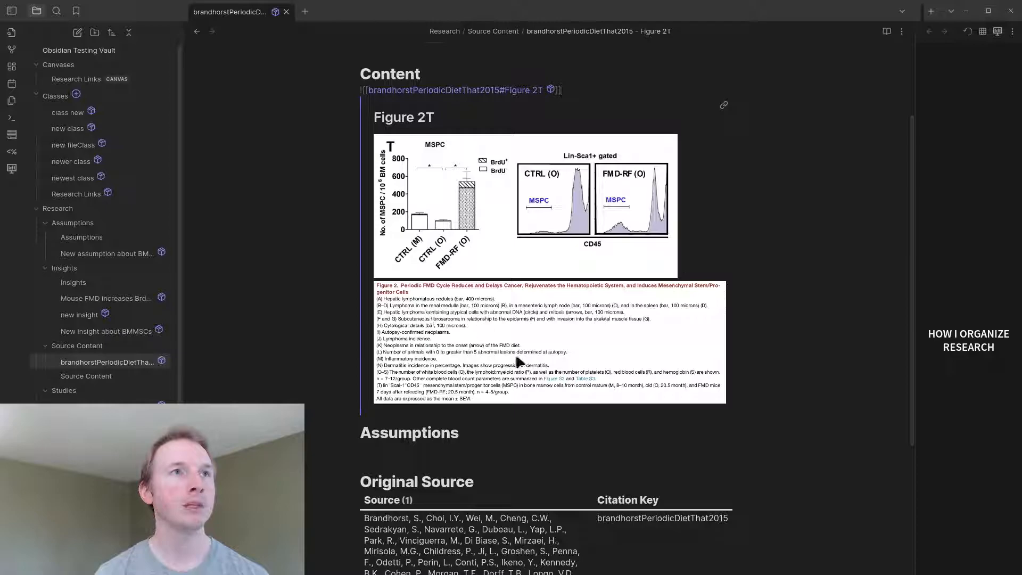
scroll(621, 321, "up", 2)
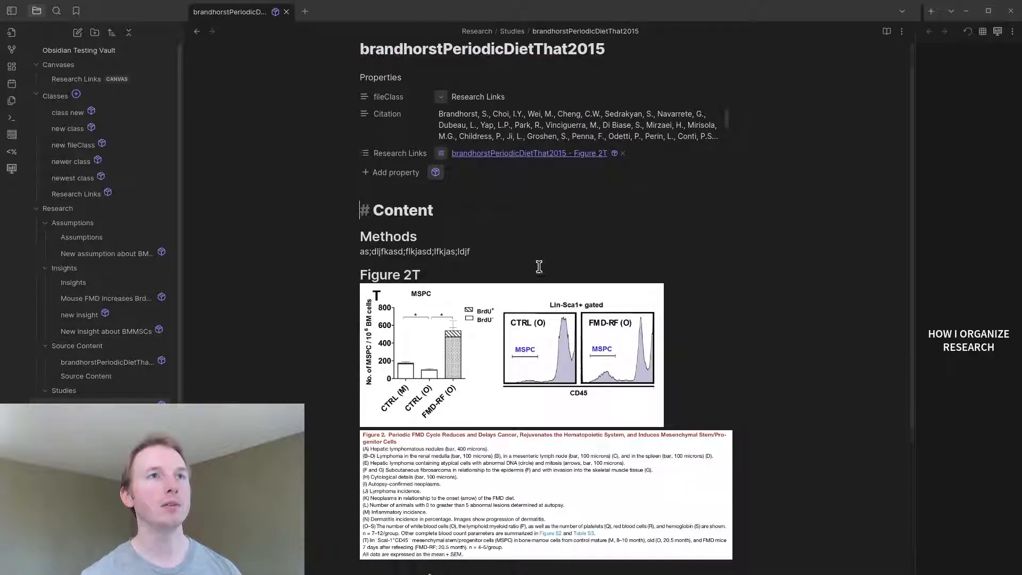
scroll(538, 267, "down", 7)
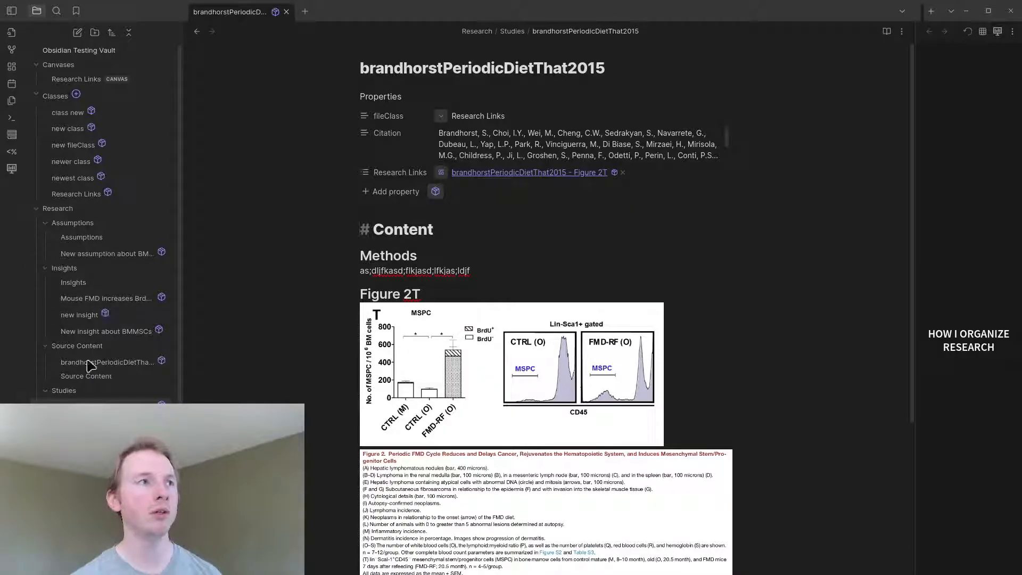
left_click(103, 364)
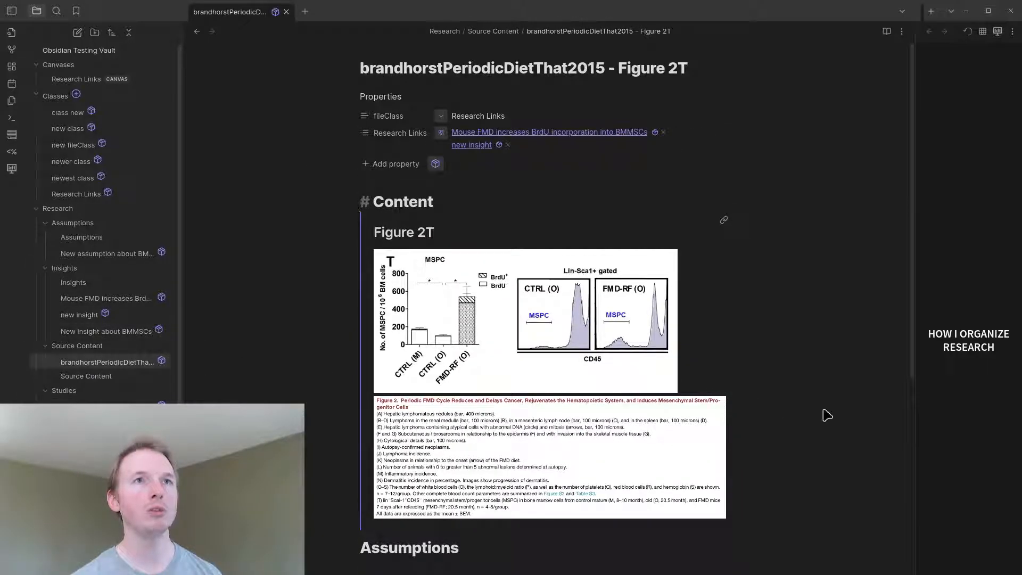
scroll(788, 354, "down", 3)
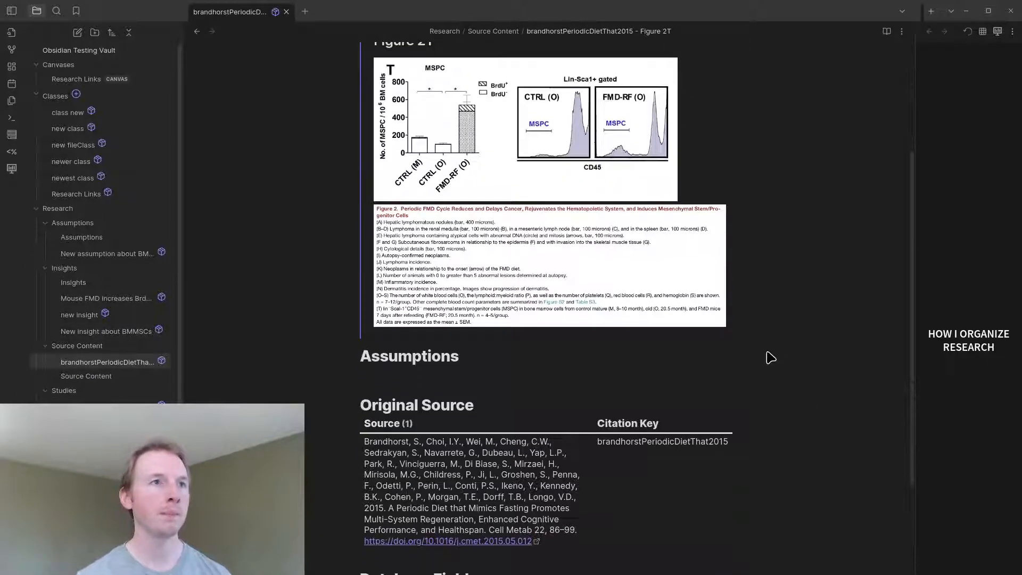
scroll(620, 278, "up", 3)
scroll(471, 325, "down", 3)
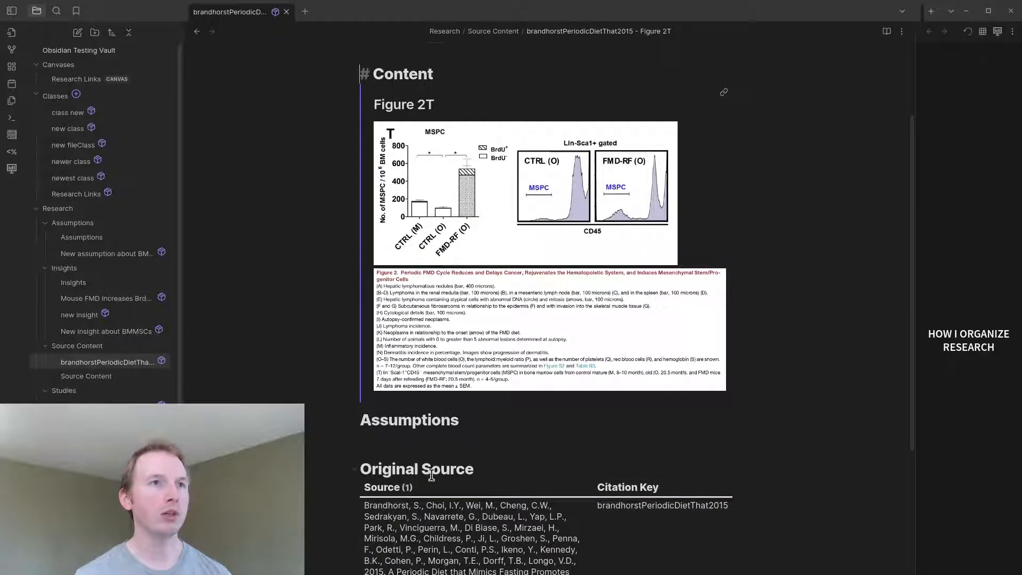
scroll(431, 475, "down", 3)
scroll(553, 356, "up", 6)
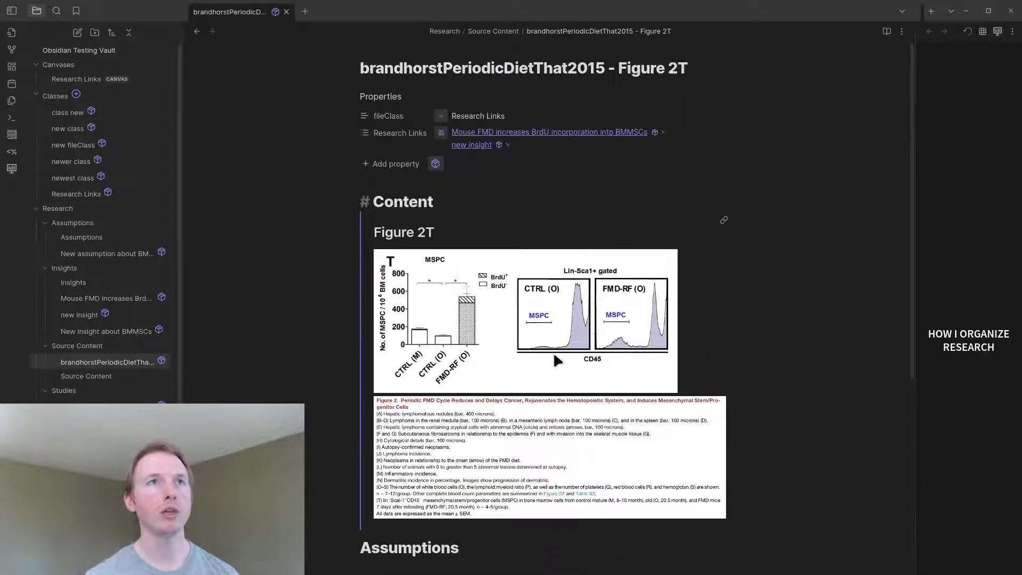
- On the Research Links canvas, delete the connections from source to source content, from source content to both insights, and from insight to assumption
left_click(96, 81)
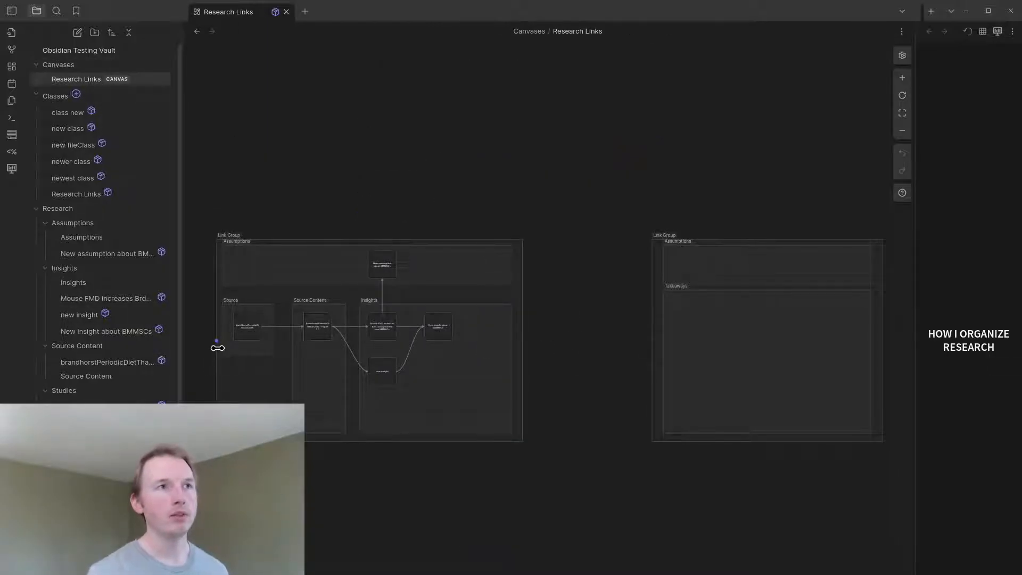
scroll(217, 348, "up", 6)
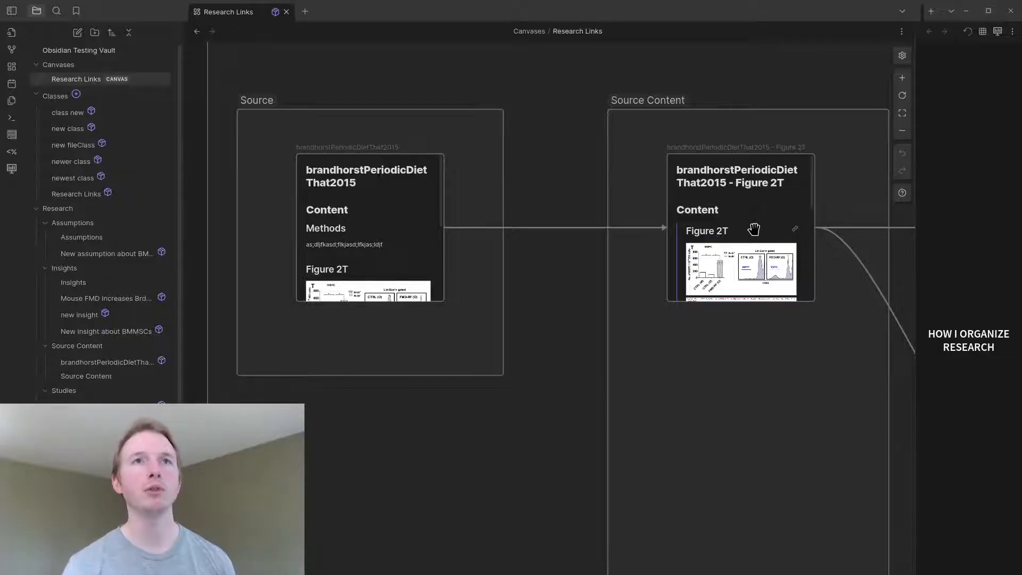
scroll(362, 358, "down", 4)
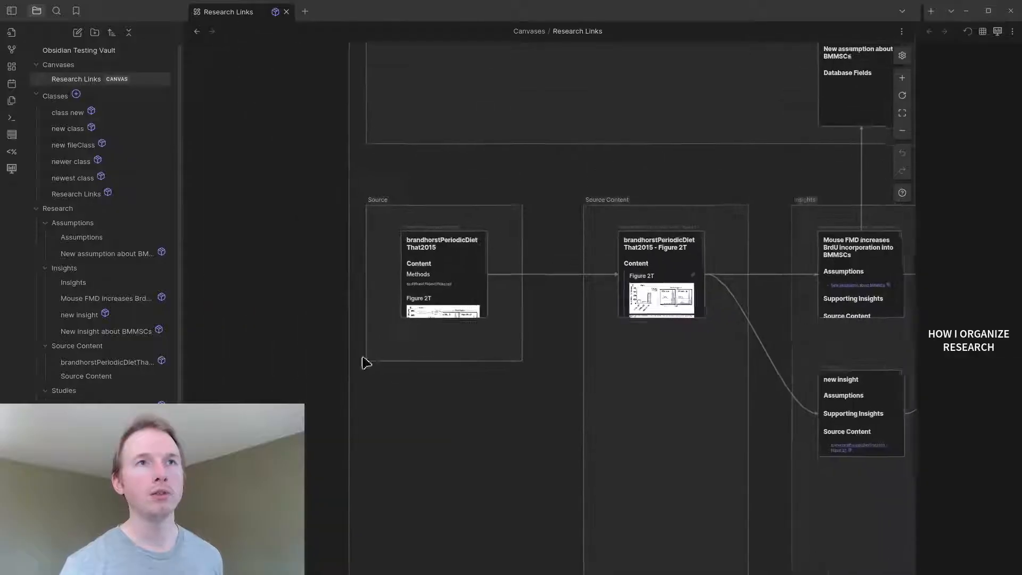
left_click(563, 277)
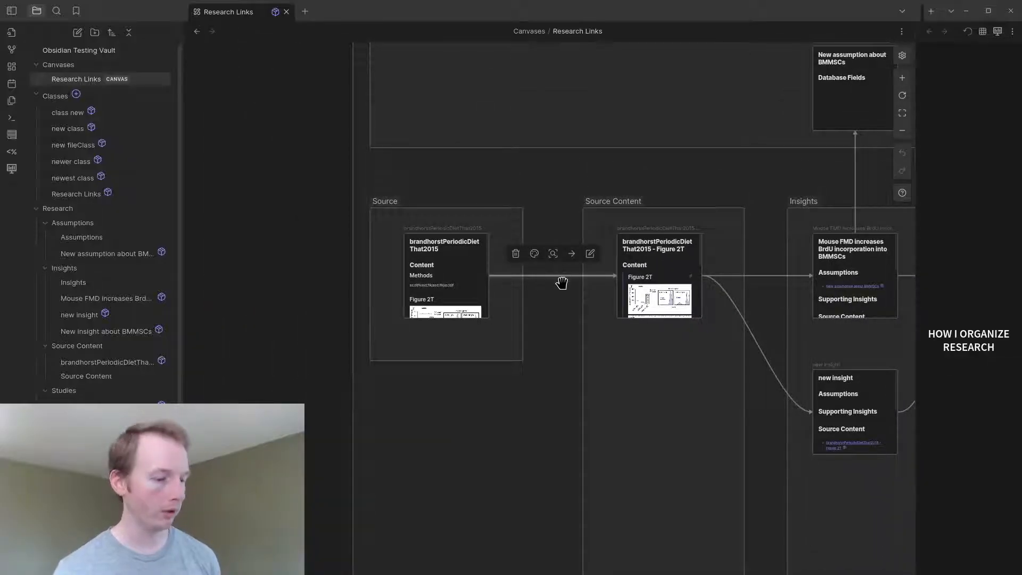
key("Delete")
left_click(772, 276)
key("Delete")
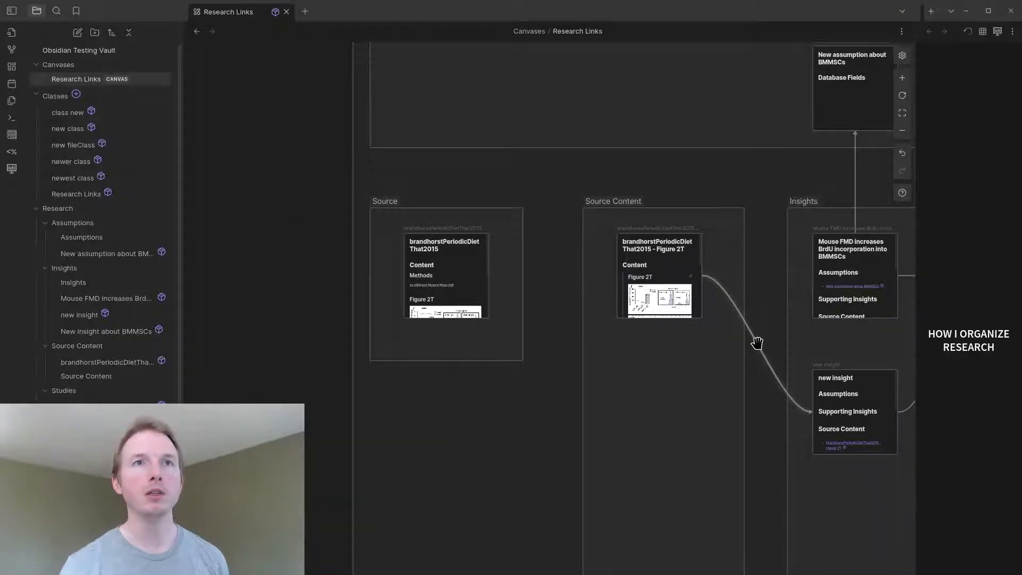
left_click(757, 343)
key("Delete")
left_click(855, 183)
key("Delete")
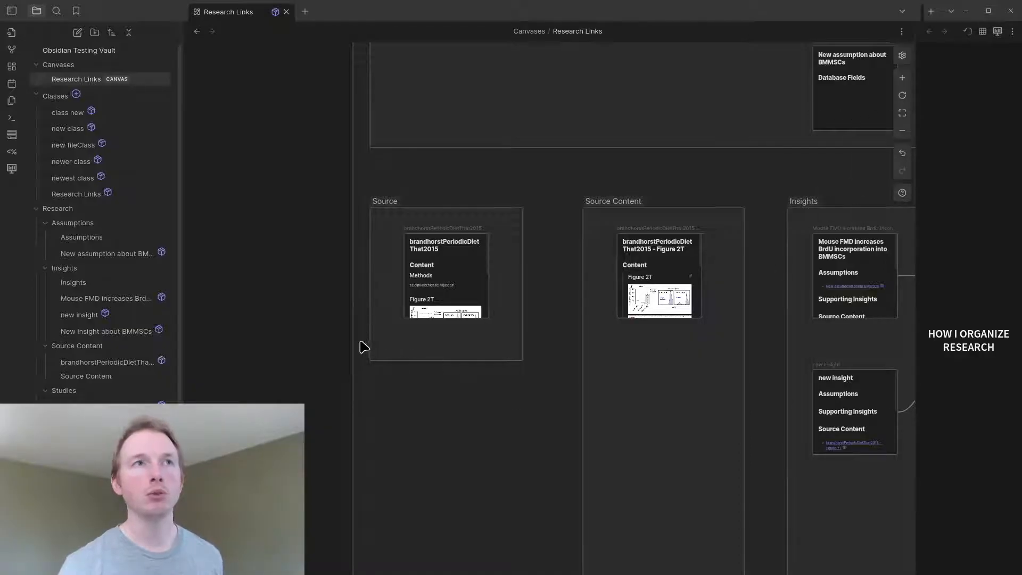
- Delete the two connections leading into the New insight about BMMSCs card within the Insights group
scroll(362, 351, "down", 3)
scroll(812, 326, "up", 6)
left_click(703, 277)
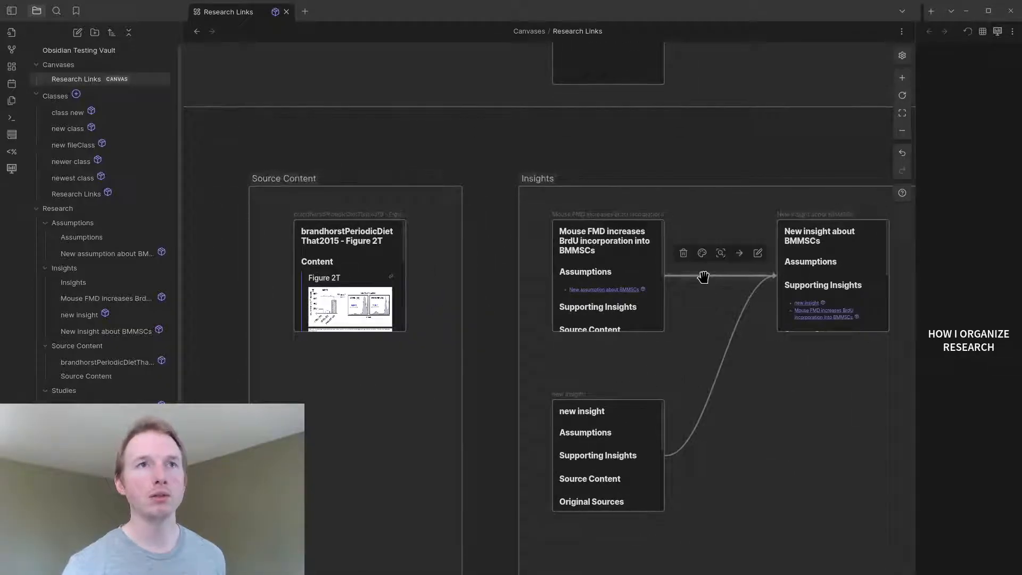
key("Delete")
left_click(722, 360)
key("Delete")
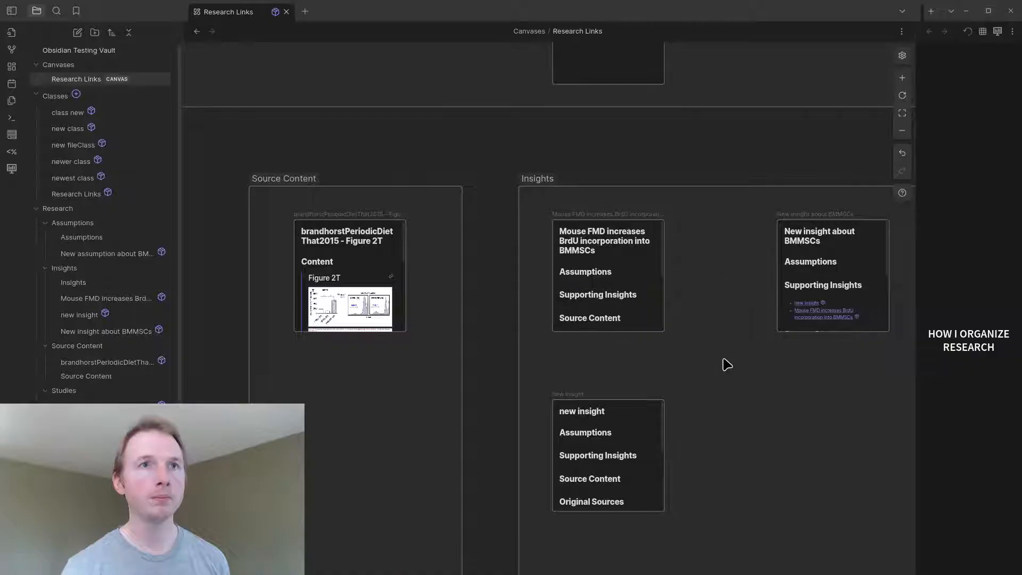
- Open the study note and its Figure 2T source content note from the canvas, and check the Research Links property in each
scroll(883, 440, "down", 5)
scroll(358, 333, "up", 5)
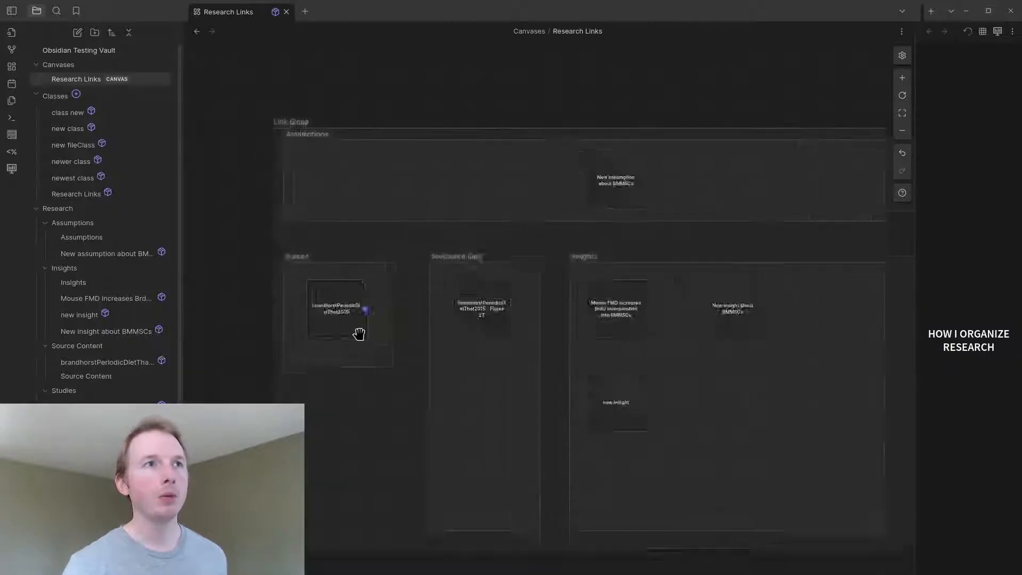
left_click(315, 281)
right_click(314, 278)
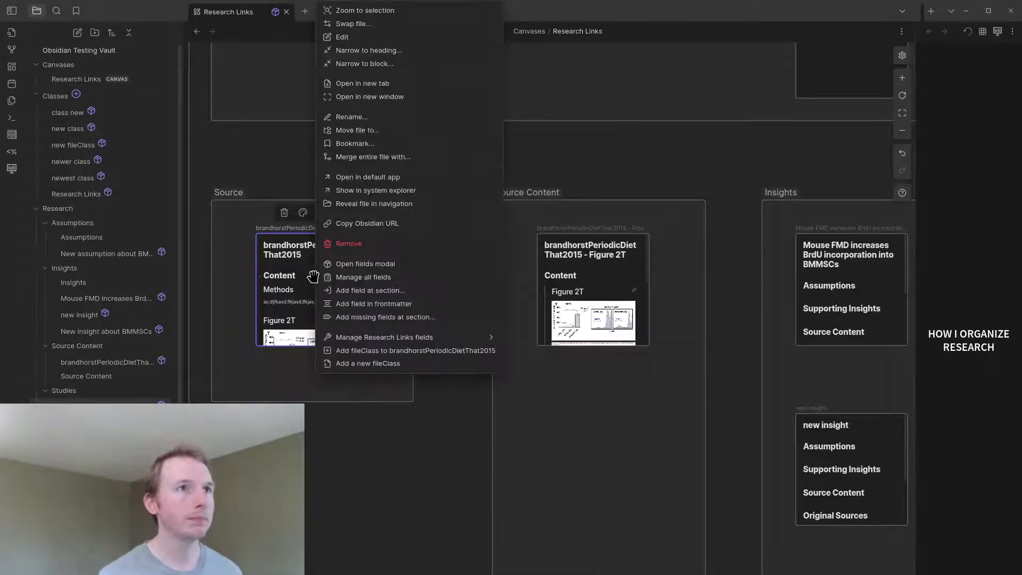
left_click(349, 84)
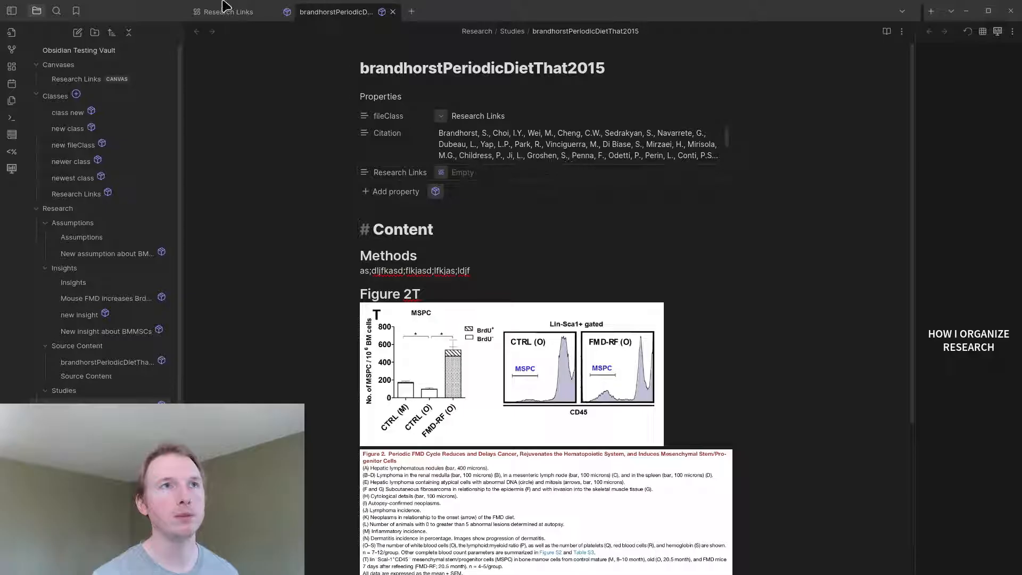
left_click(225, 7)
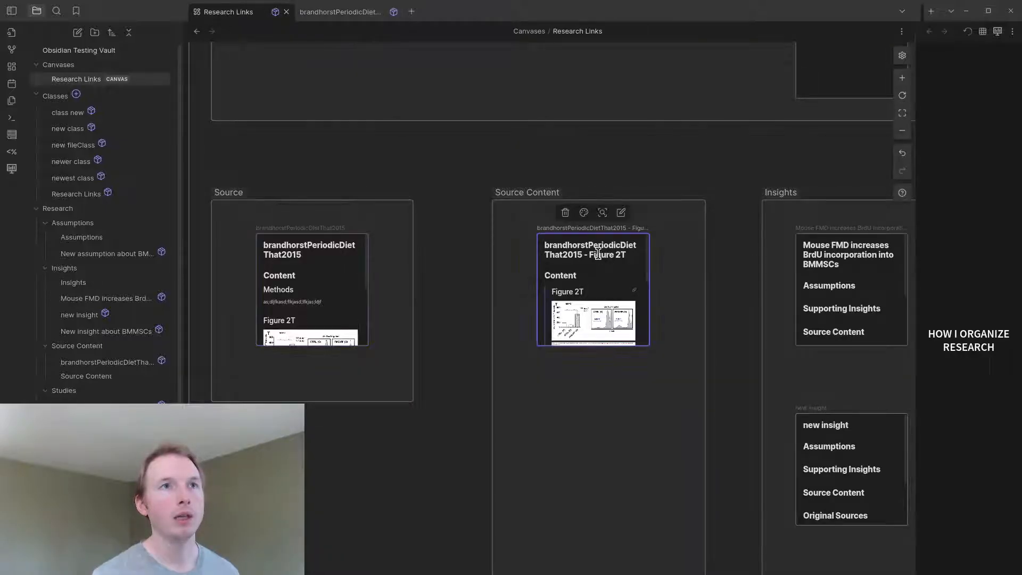
right_click(597, 255)
left_click(612, 335)
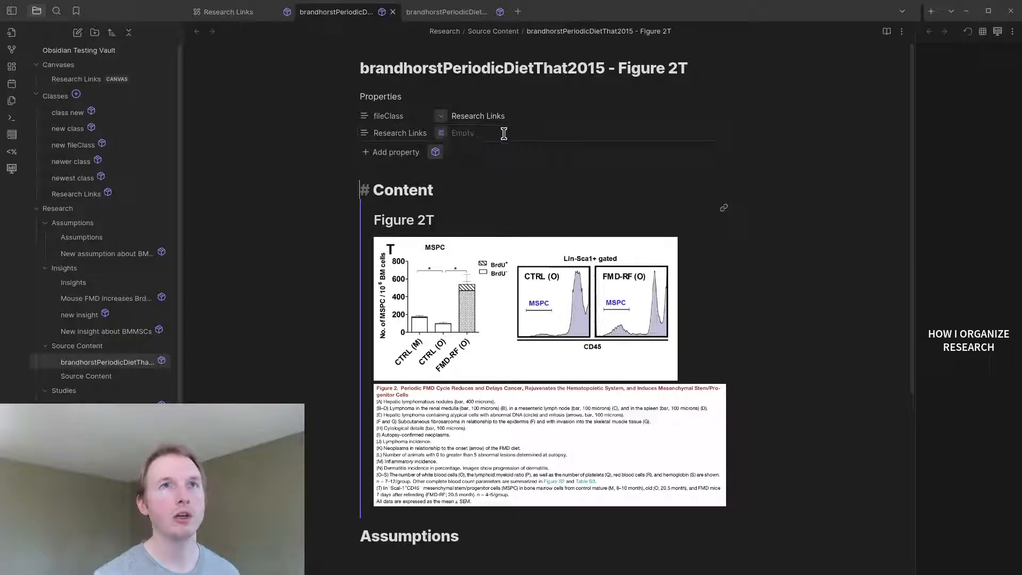
- Connect the brandhorstPeriodicDietThat2015 card to the Figure 2T source content card on the canvas, and close both open notes
left_click(226, 12)
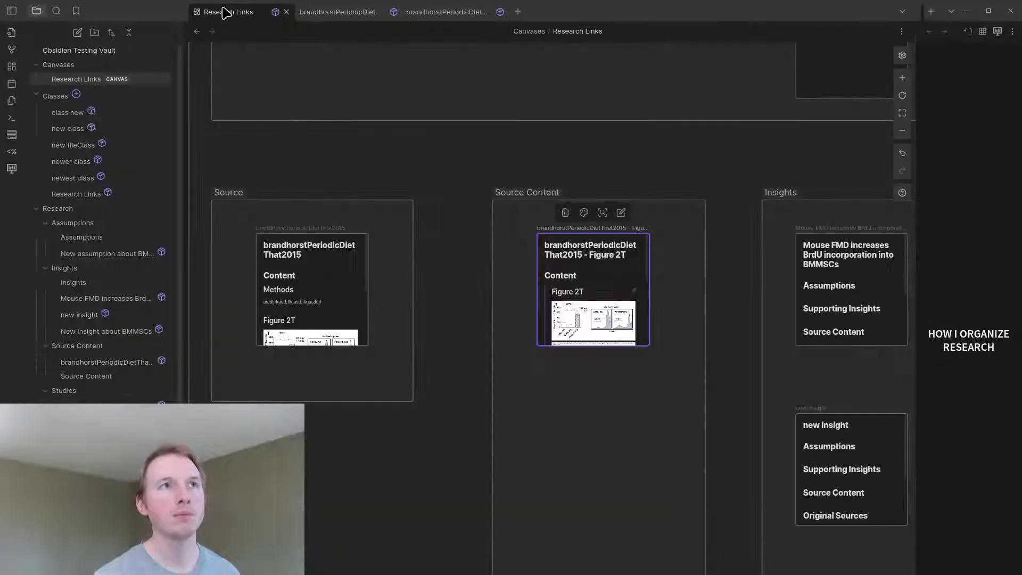
left_click(305, 268)
left_click_drag(372, 296, 538, 290)
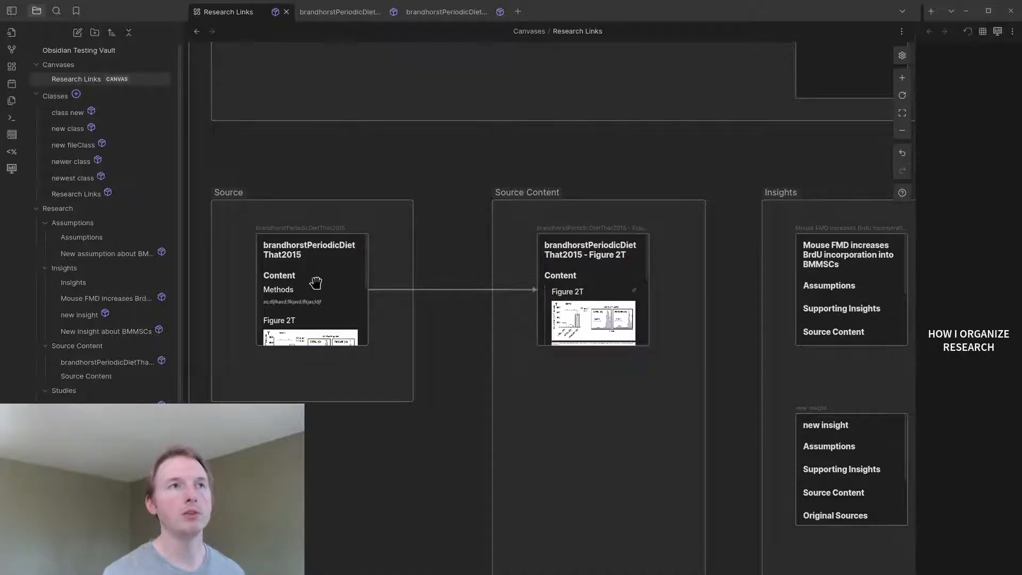
left_click(393, 12)
left_click(392, 11)
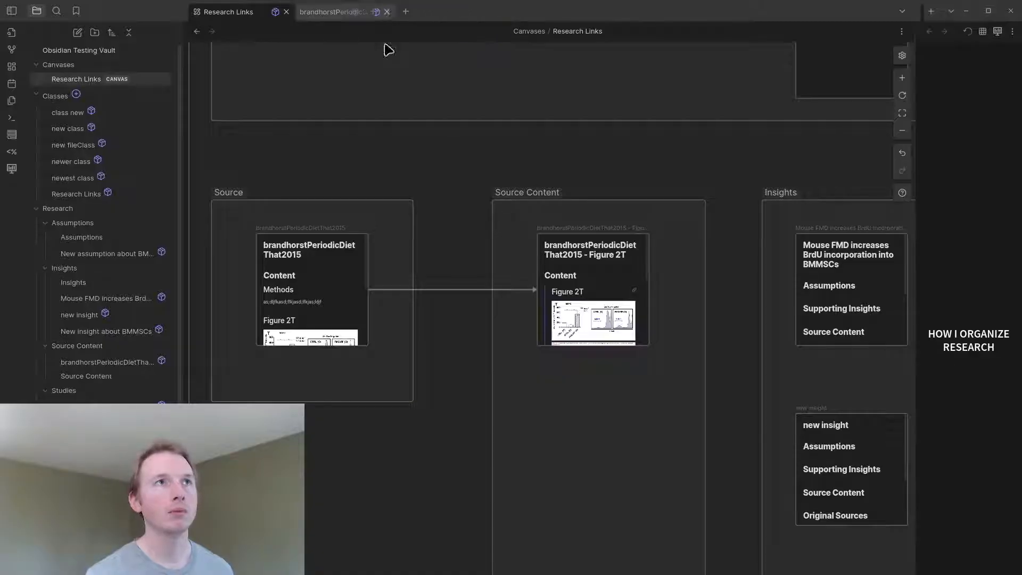
- Reopen the study note to check its Research Links property, follow the link to the Figure 2T note, and return to the canvas
right_click(317, 274)
left_click(375, 82)
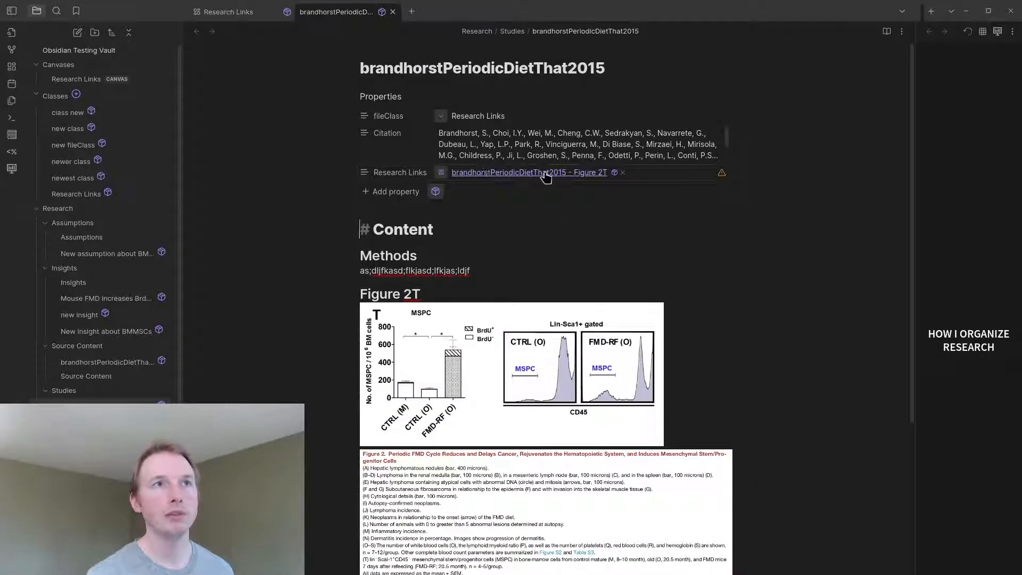
left_click(515, 173)
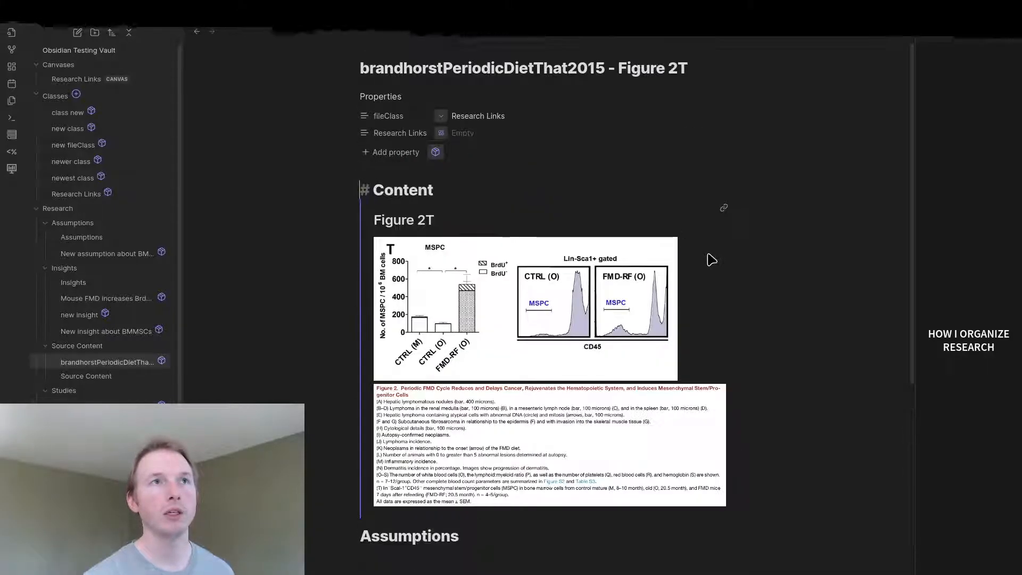
left_click(195, 33)
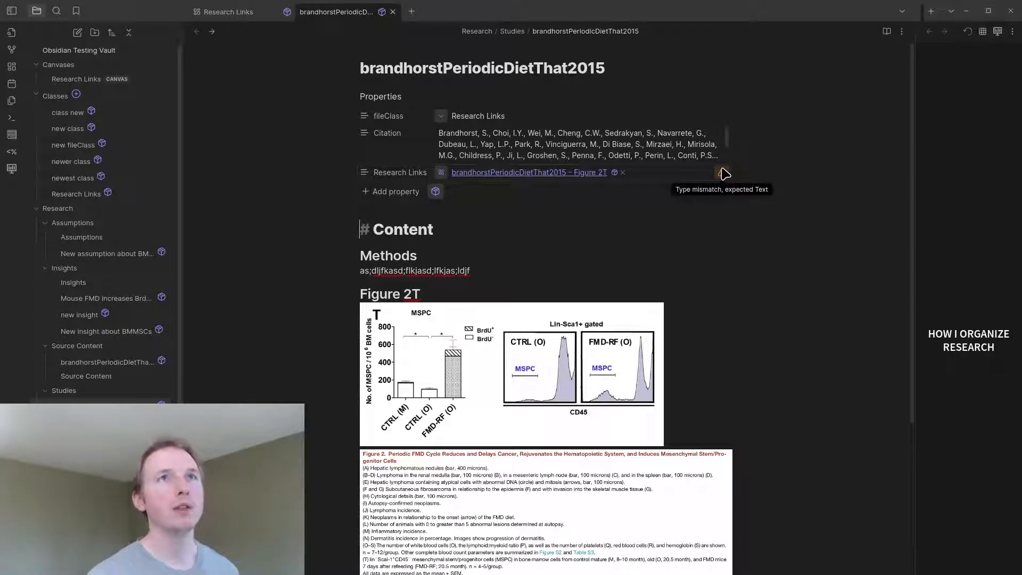
left_click(222, 12)
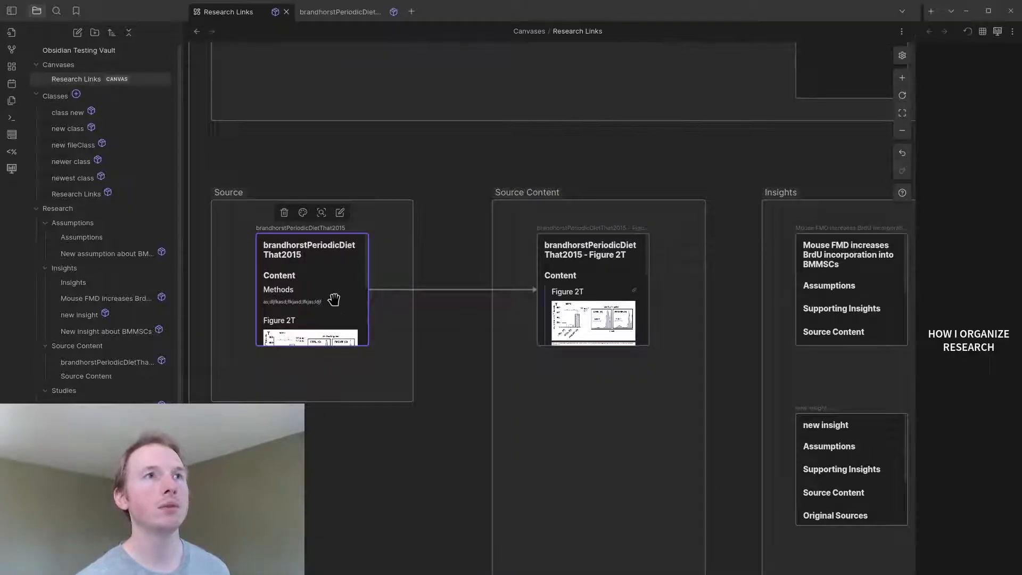
- Open the Figure 2T source content note from the canvas, check its Research Links property, and return to the canvas
left_click(604, 265)
right_click(607, 264)
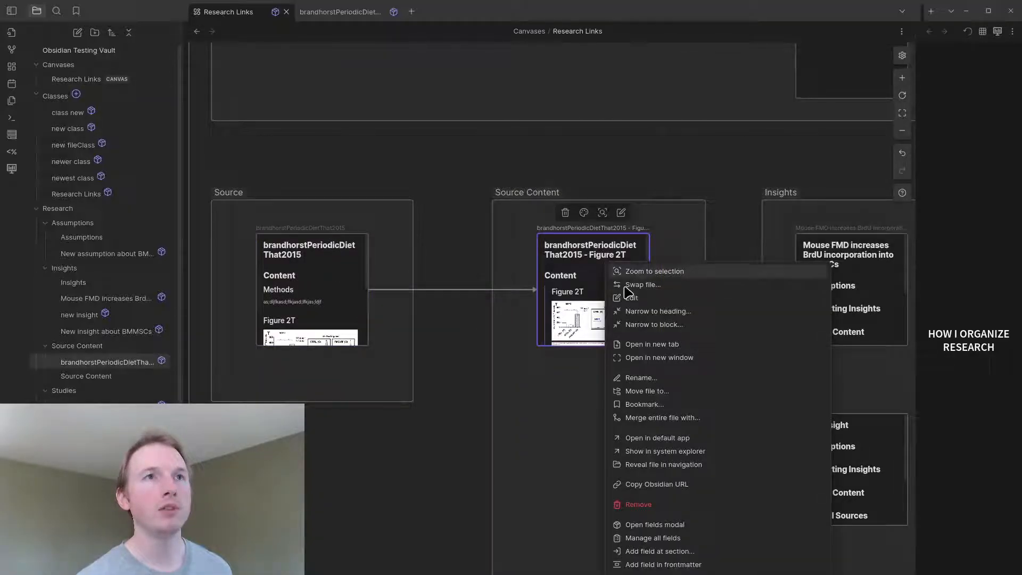
left_click(652, 345)
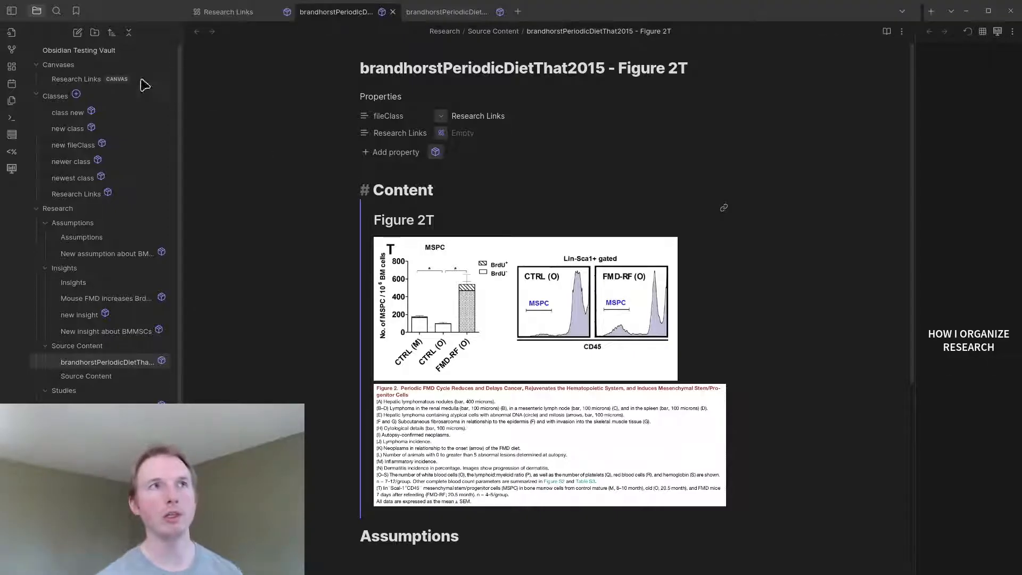
left_click(221, 13)
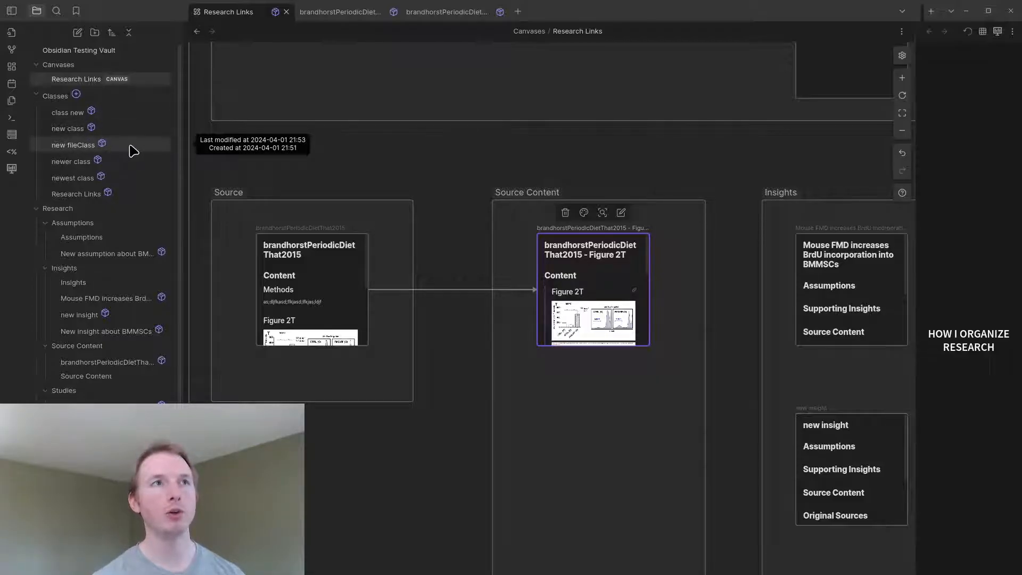
- Examine the study card's connection to the Figure 2T card, the figure inside that card, and the neighbouring Insights group
left_click(314, 289)
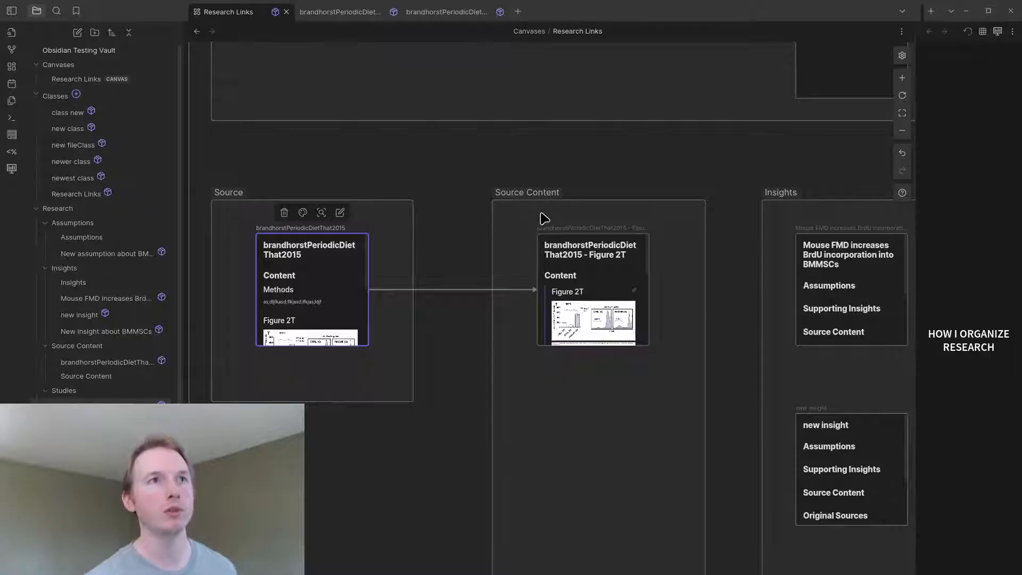
left_click(534, 136)
scroll(223, 382, "down", 3)
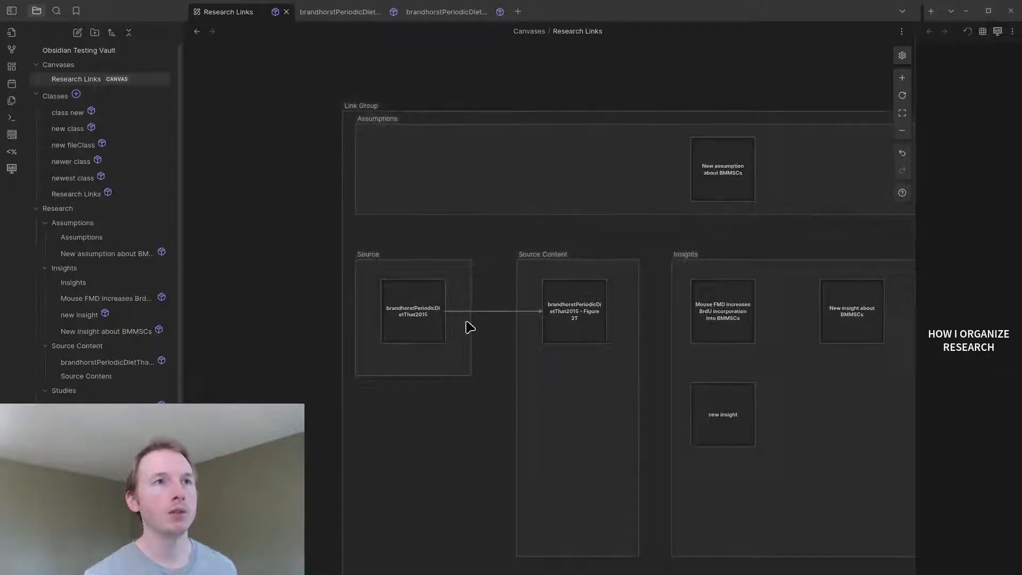
scroll(470, 327, "up", 3)
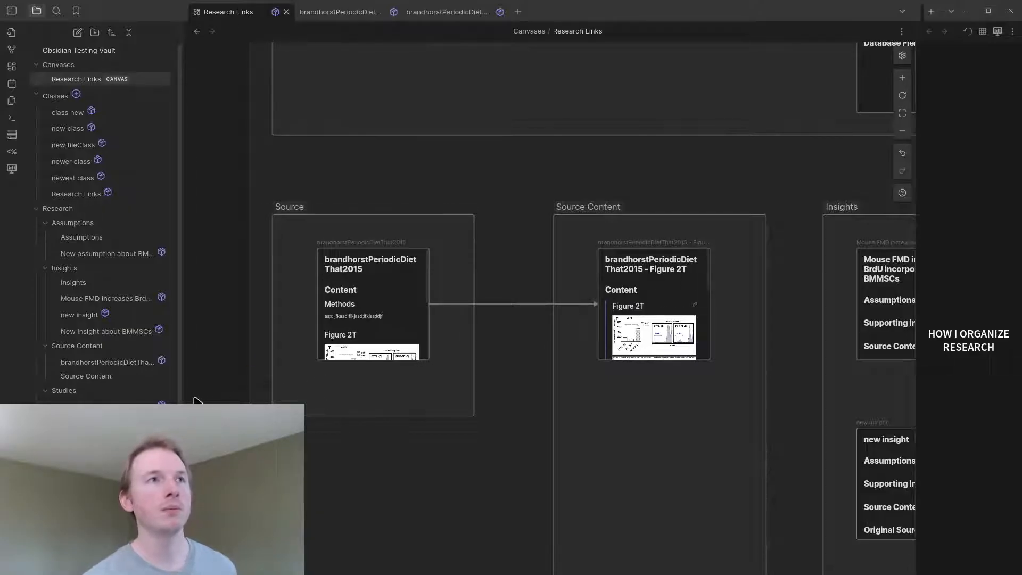
scroll(201, 400, "down", 4)
scroll(726, 348, "up", 3)
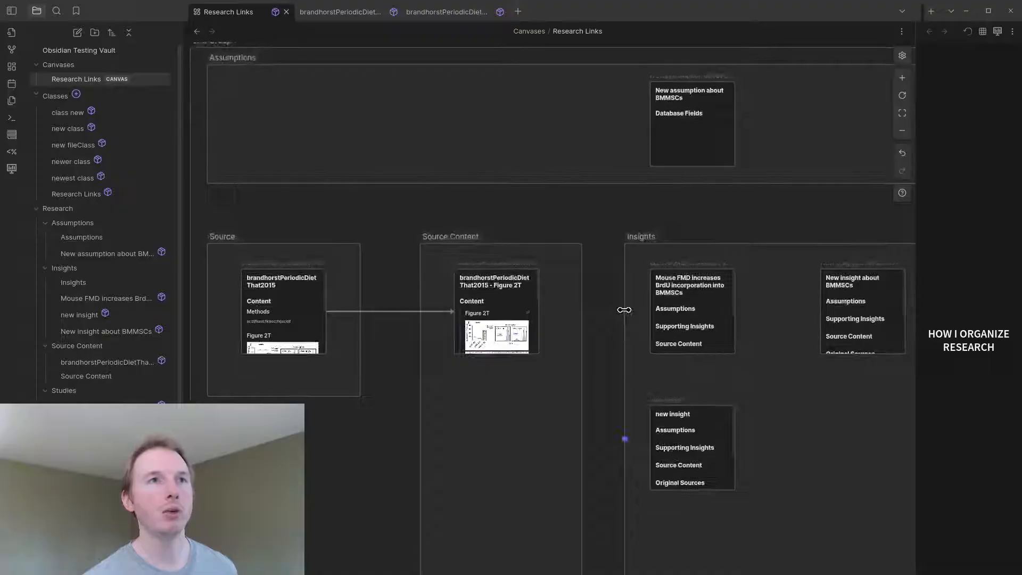
scroll(624, 313, "up", 3)
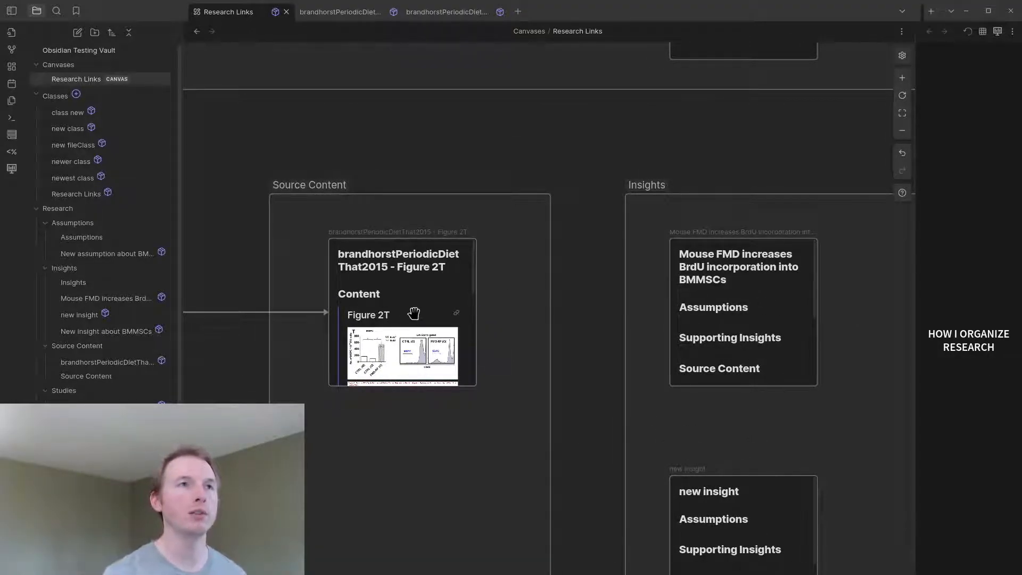
scroll(414, 314, "up", 4)
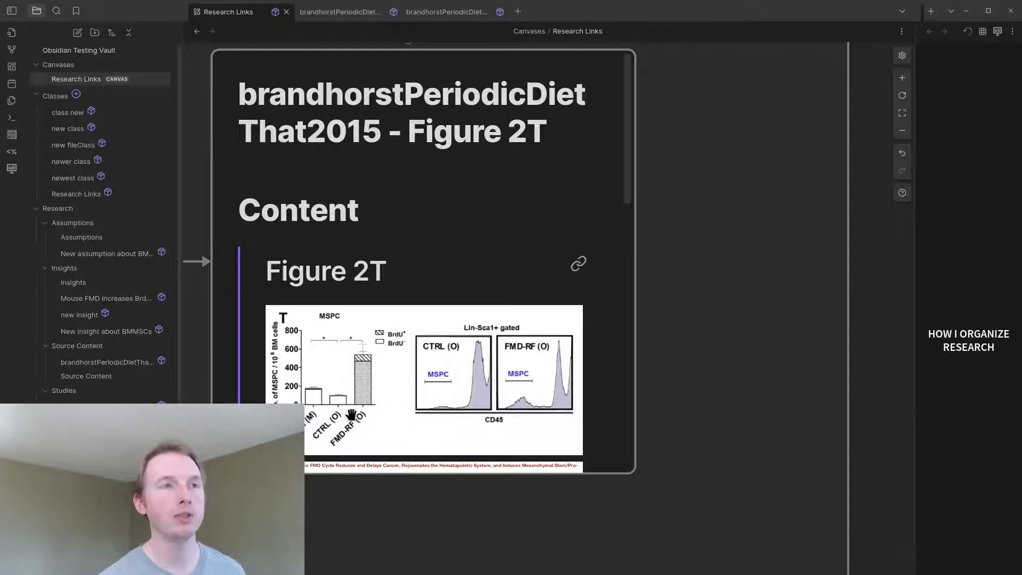
scroll(339, 404, "down", 2)
scroll(548, 341, "down", 4)
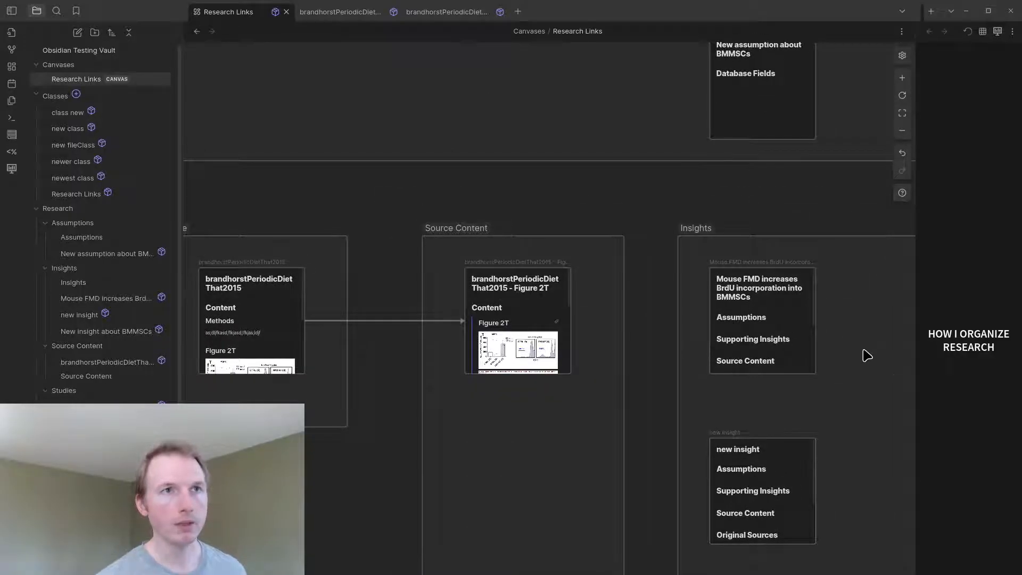
- Connect the Figure 2T card to the Mouse FMD increases BrdU incorporation into BMMSCs and new insight cards, and close both open notes
scroll(861, 353, "up", 2)
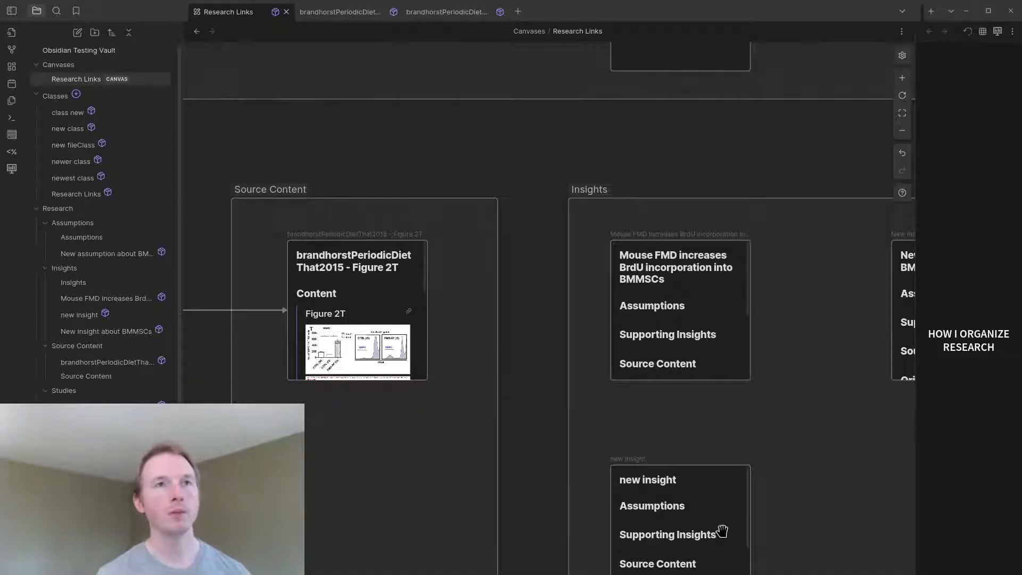
scroll(722, 532, "down", 2)
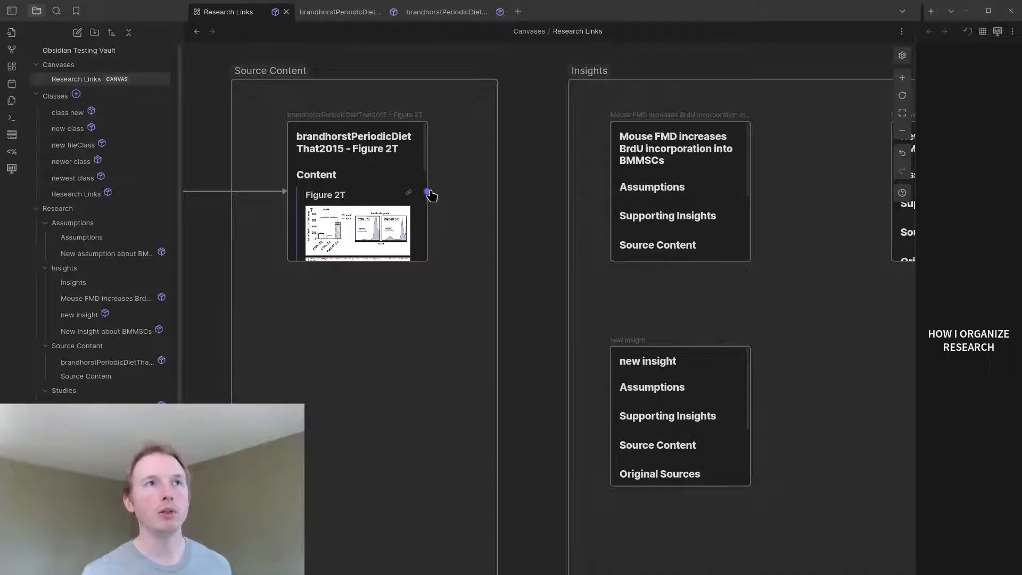
left_click_drag(428, 192, 615, 186)
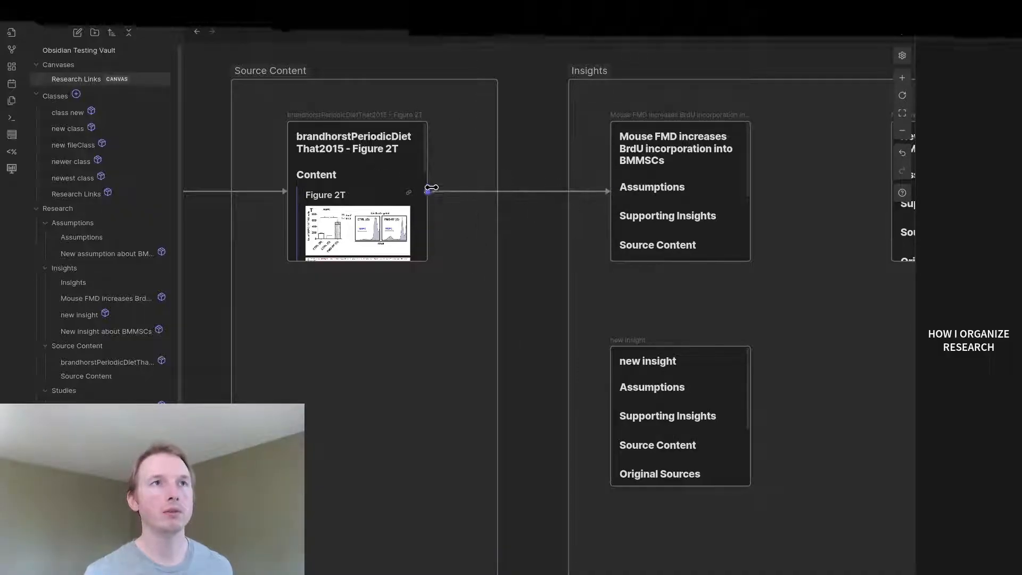
left_click_drag(428, 192, 617, 410)
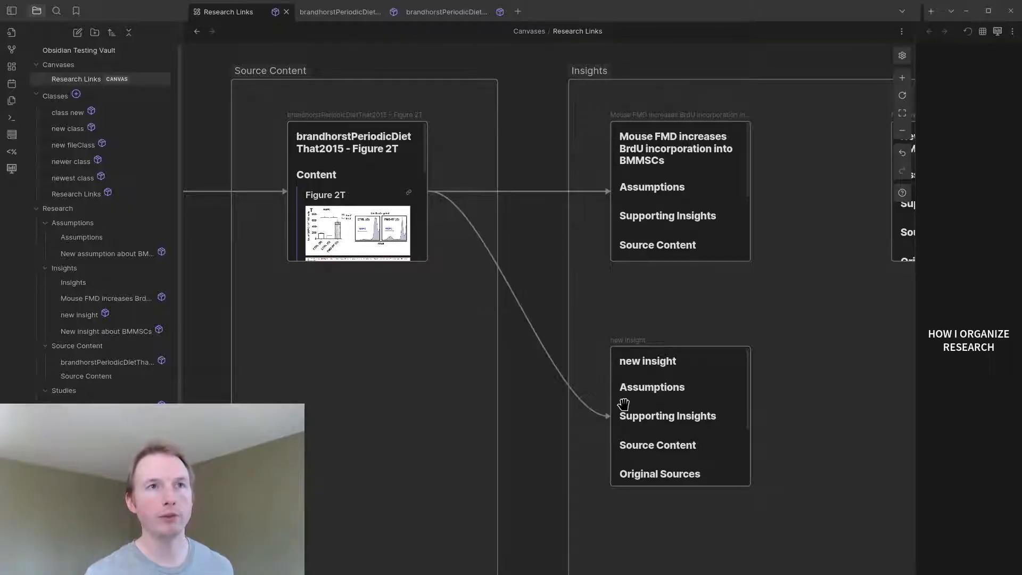
scroll(675, 528, "down", 2)
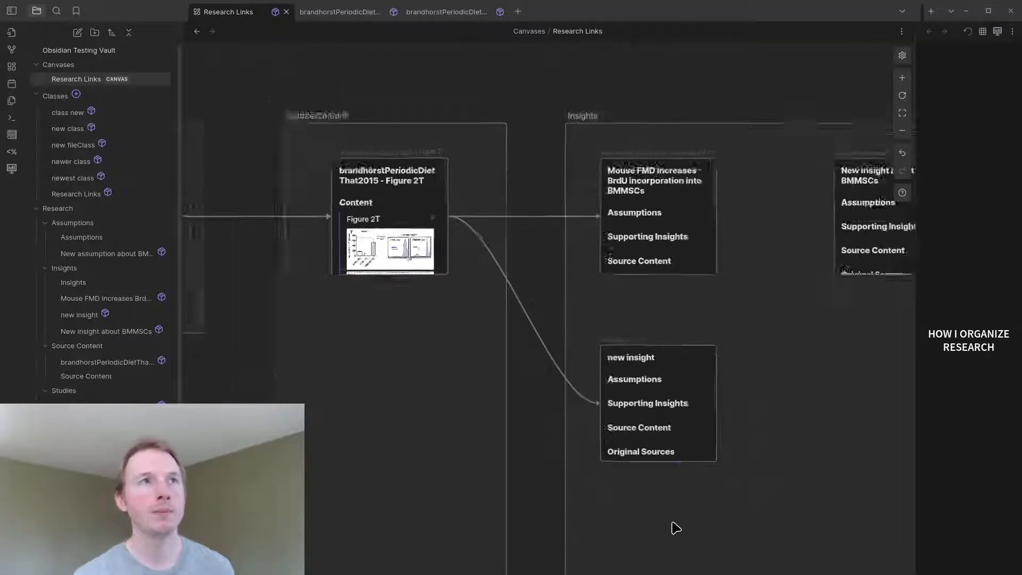
scroll(635, 219, "up", 1)
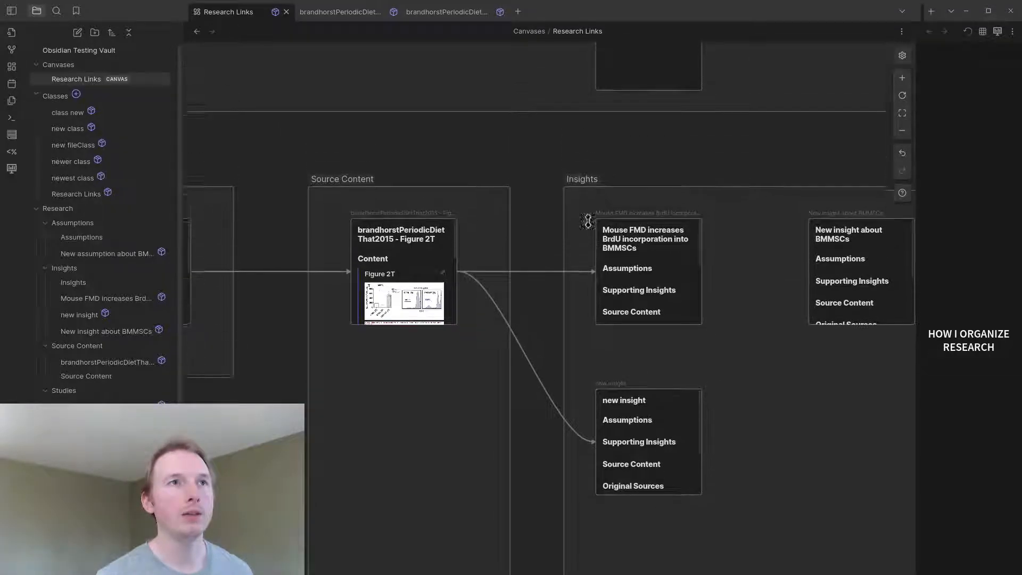
left_click(392, 12)
left_click(392, 12)
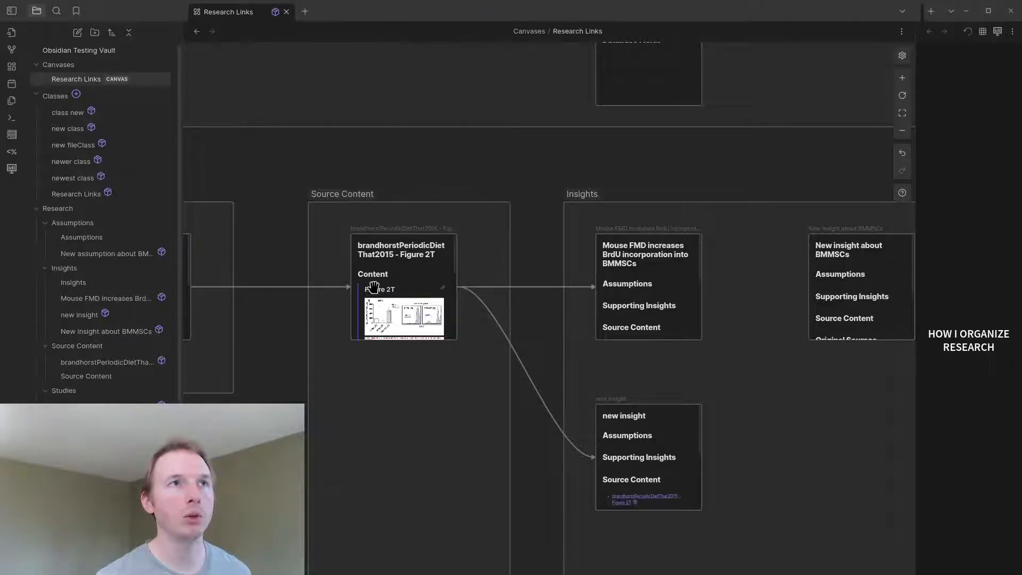
- Open the Figure 2T source content note from its canvas card in a new tab
left_click(407, 276)
right_click(407, 276)
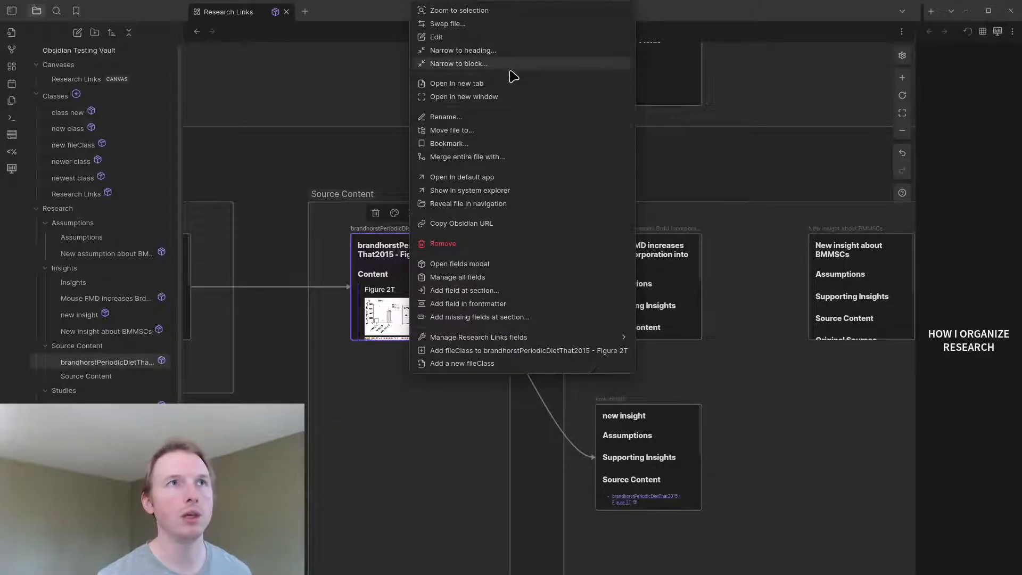
- Open the brandhorstPeriodicDietThat2015 - Figure 2T note and the Mouse FMD increases BrdU incorporation into BMMSCs note from the canvas in separate new tabs
left_click(480, 83)
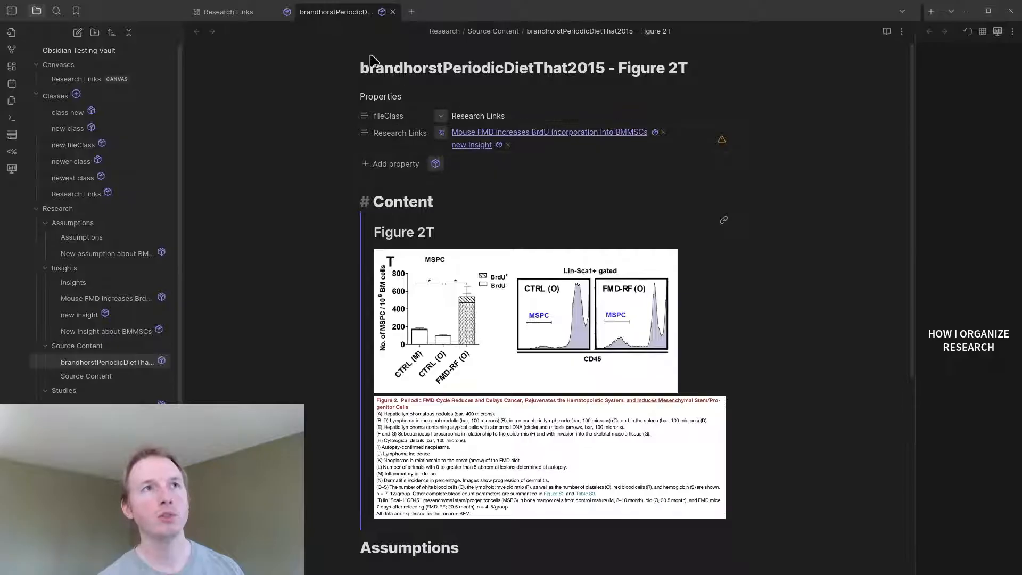
left_click(280, 12)
right_click(643, 268)
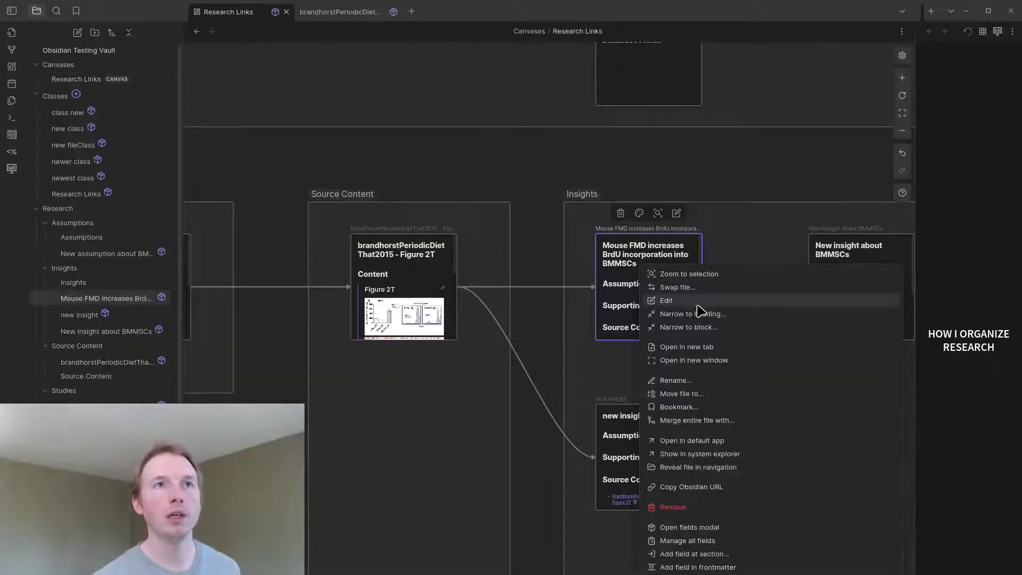
left_click(710, 346)
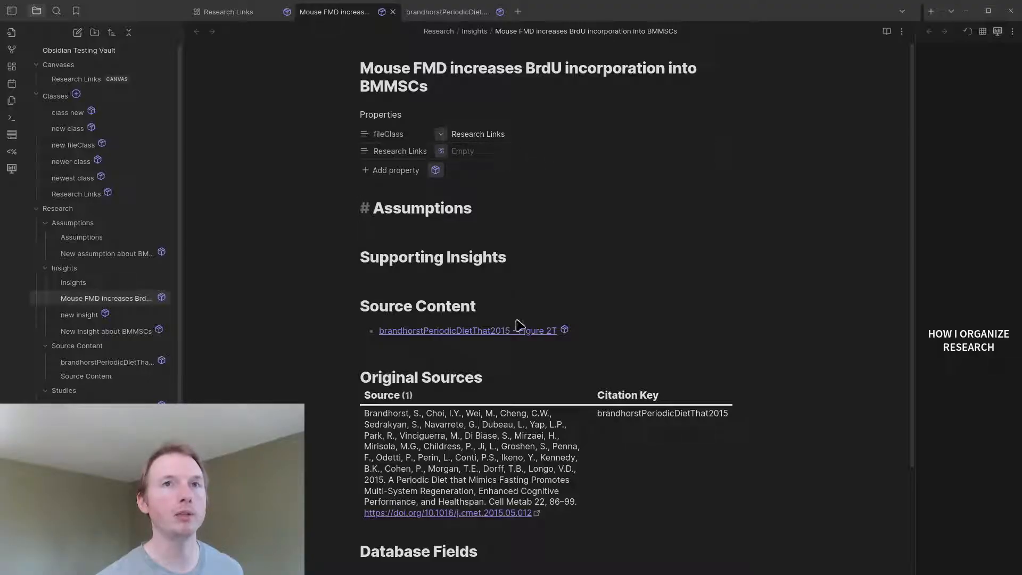
- Reveal the dataviewjs code behind the insight note's Source Content list, and return the block to its rendered view
left_click(723, 331)
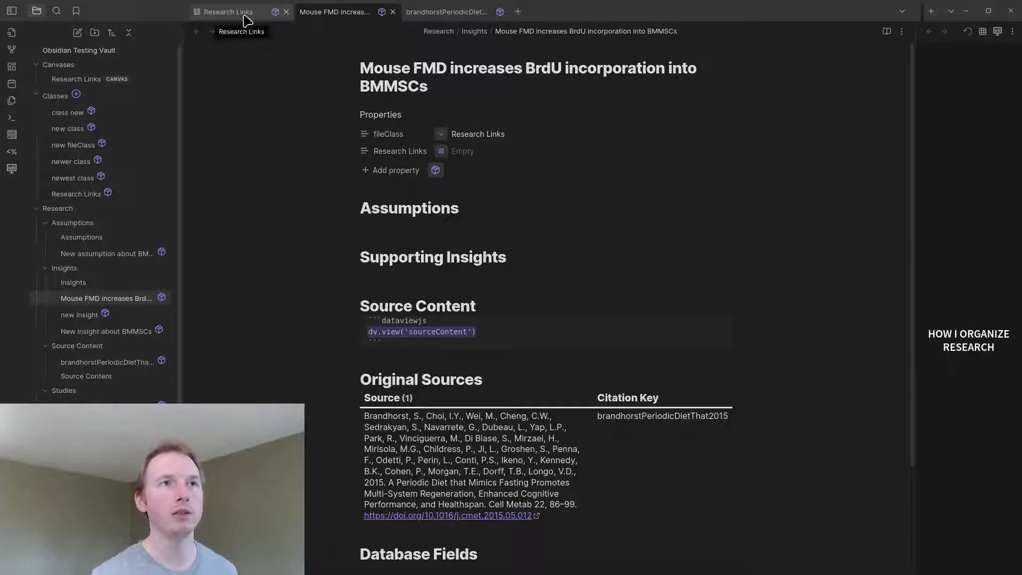
left_click(502, 307)
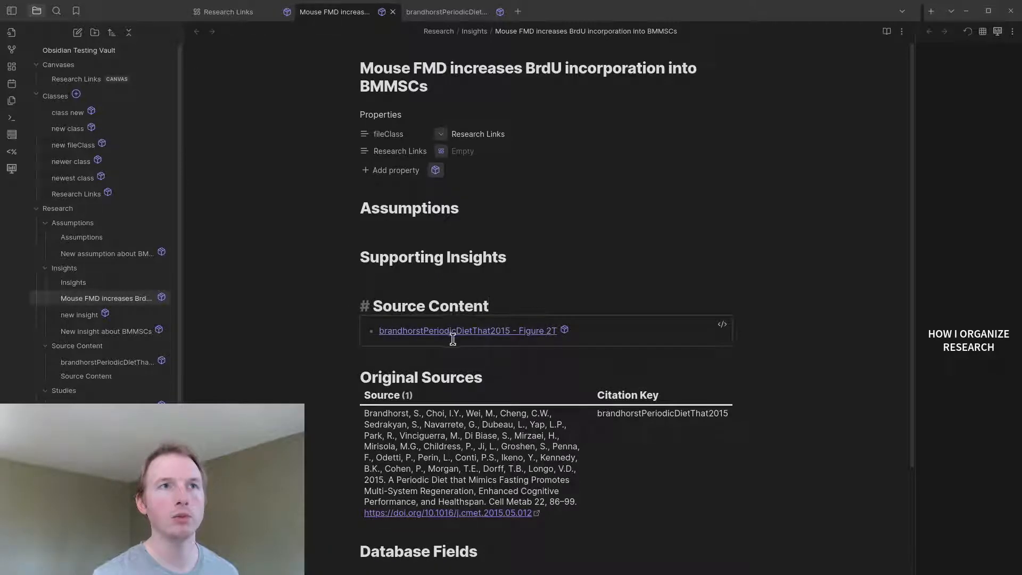
mouse_move(457, 342)
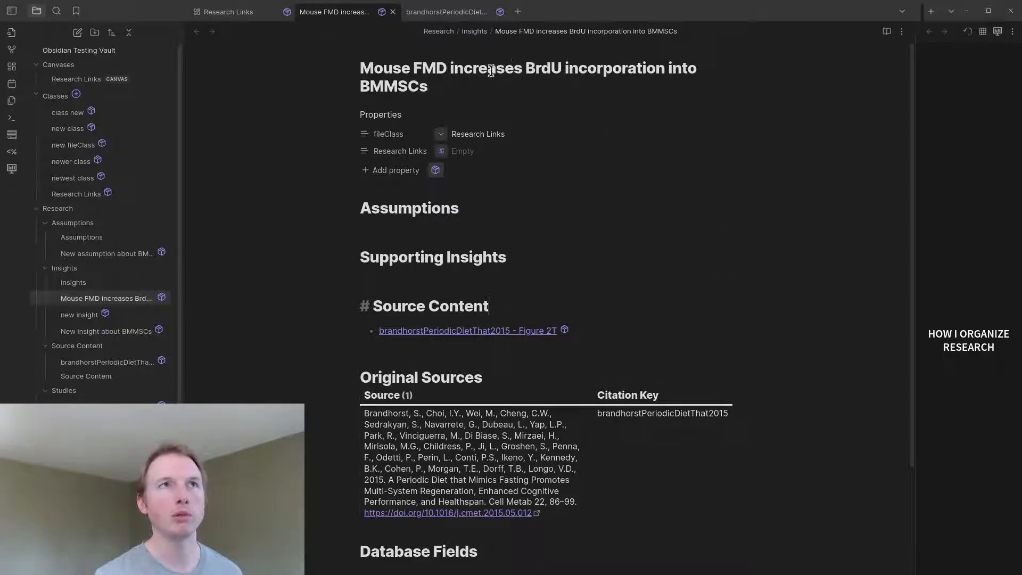
- On the Research Links canvas, connect the Mouse FMD increases BrdU incorporation into BMMSCs card to the New insight about BMMSCs card
left_click(228, 12)
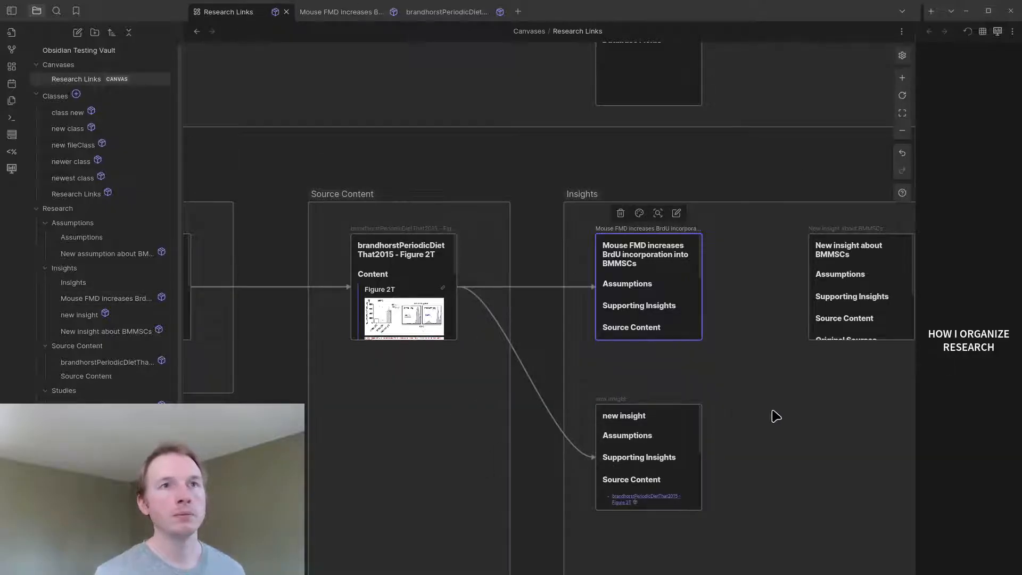
scroll(586, 442, "down", 5)
scroll(502, 280, "up", 3)
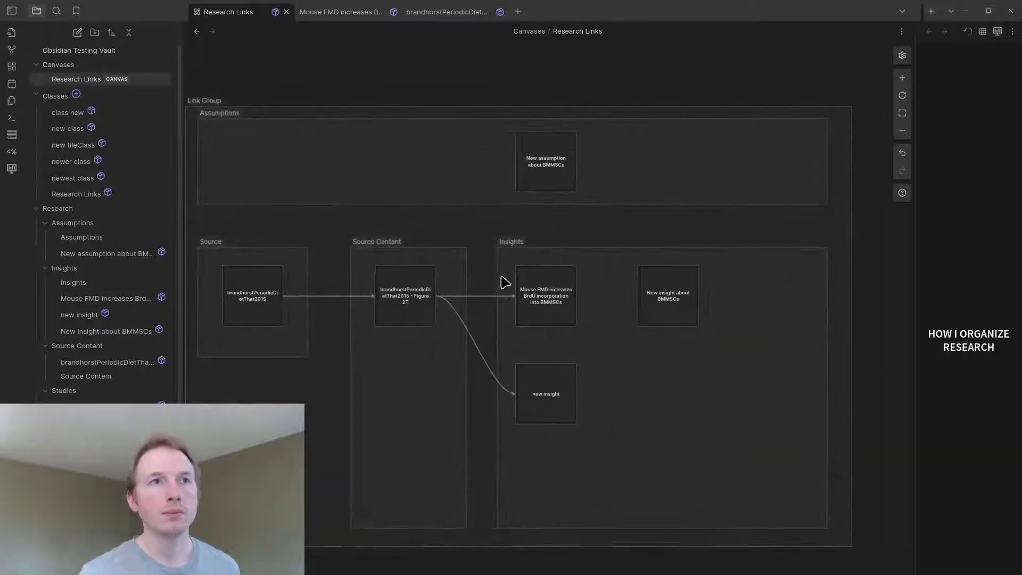
scroll(302, 402, "down", 3)
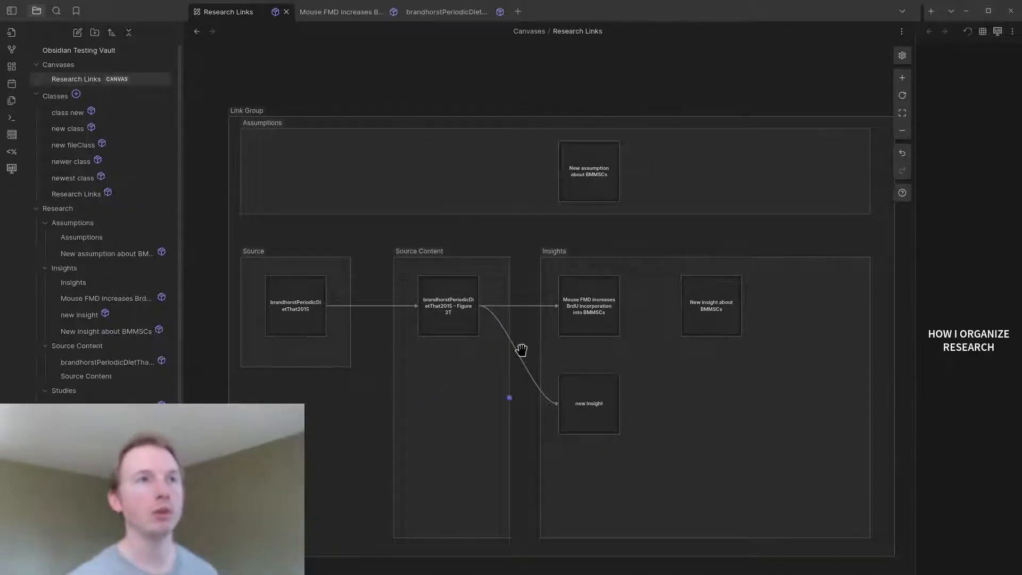
scroll(532, 346, "up", 3)
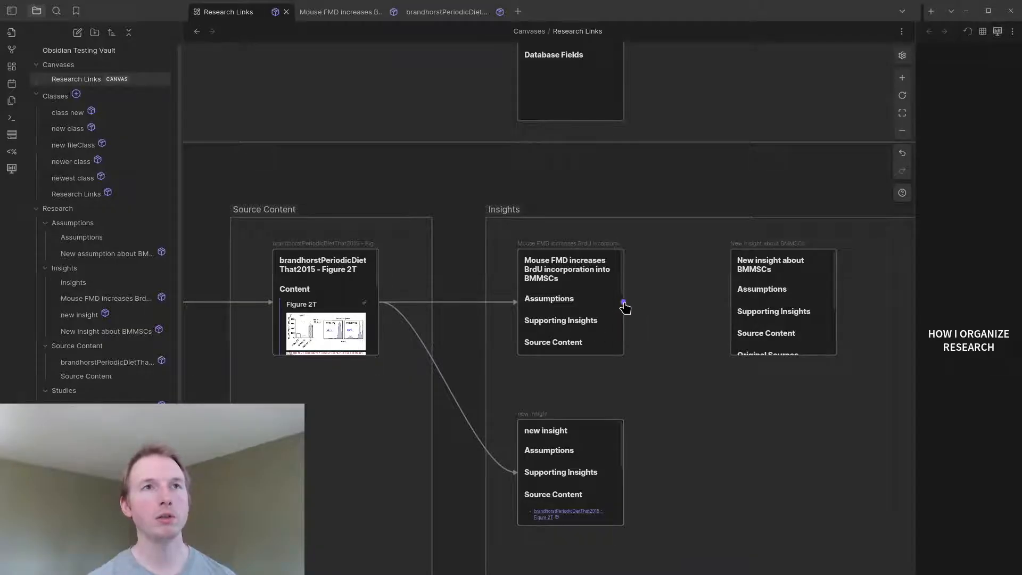
left_click_drag(623, 303, 737, 298)
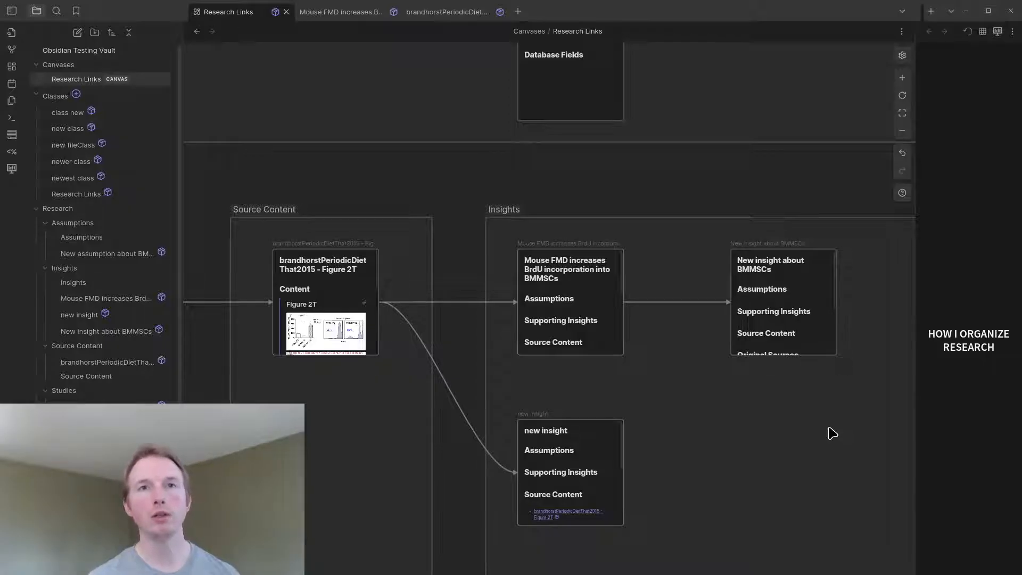
- Connect the top of the New insight about BMMSCs card to the bottom of the New assumption about BMMSCs card
scroll(743, 369, "up", 3)
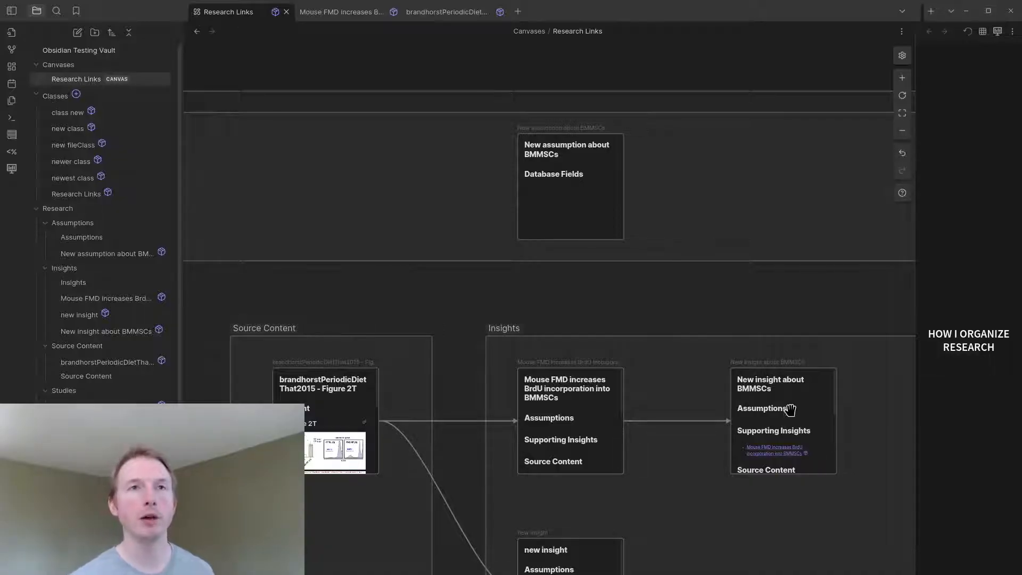
left_click_drag(786, 370, 569, 242)
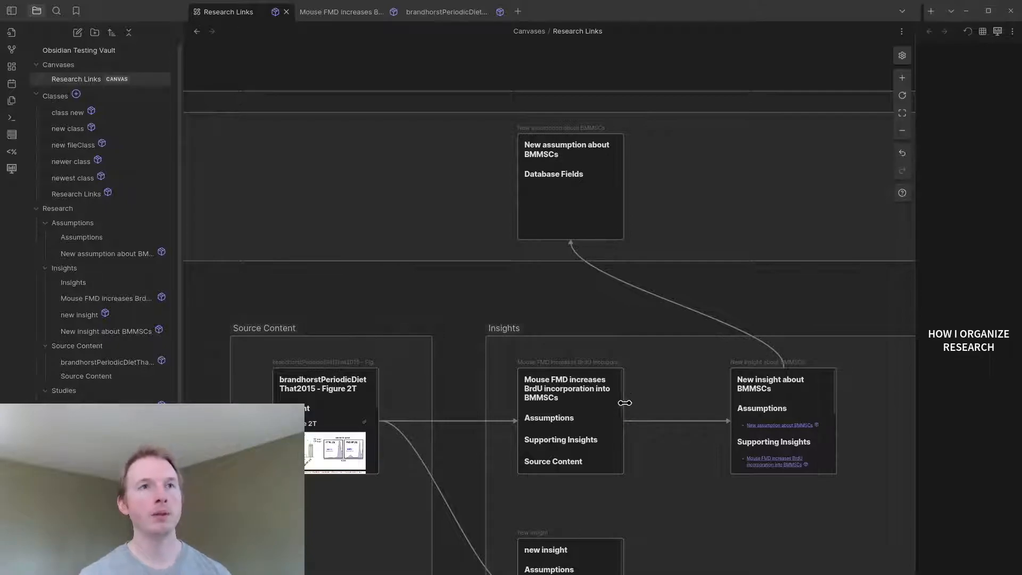
left_click(564, 176)
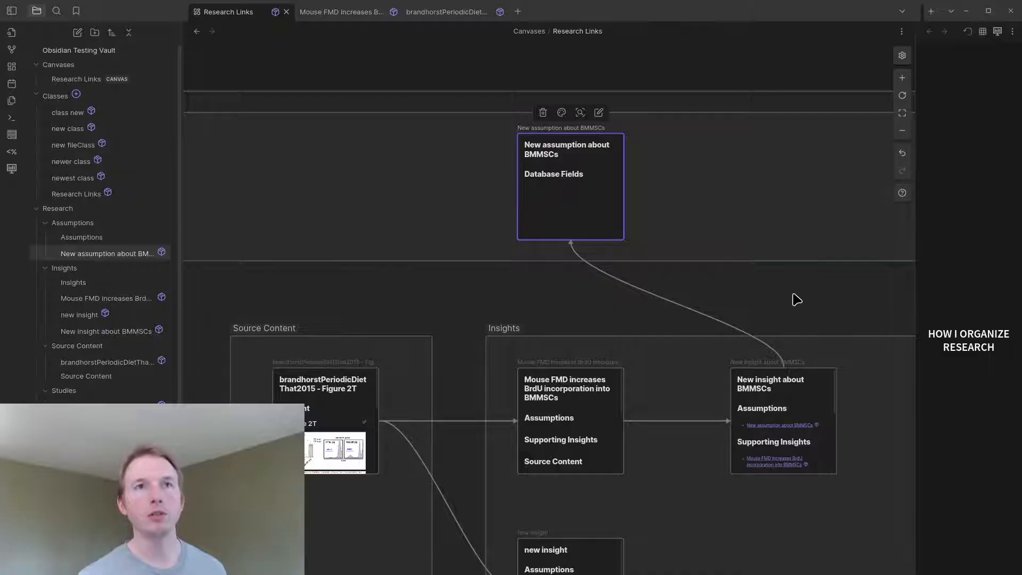
left_click(795, 297)
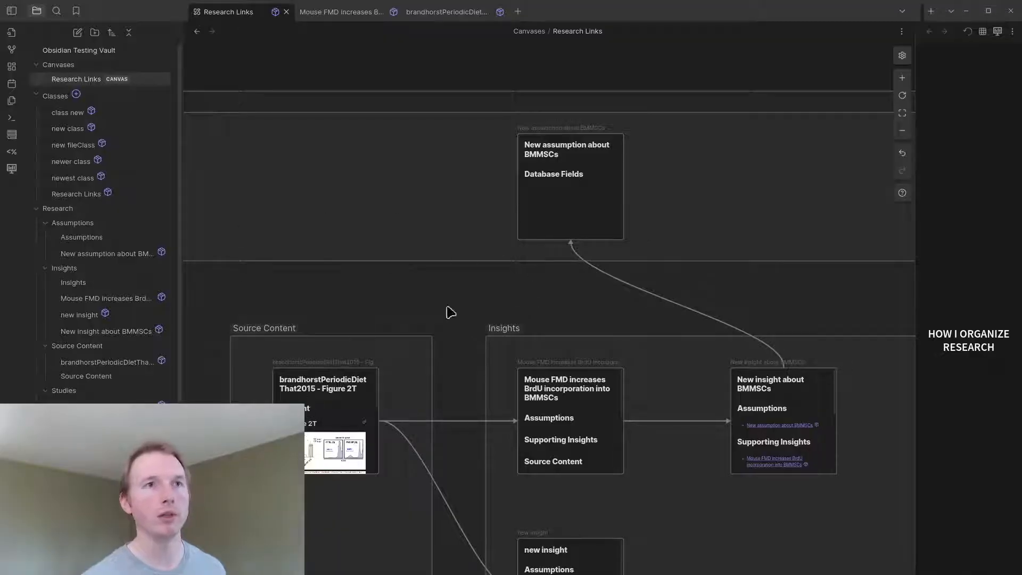
- Examine how the source content, insight and assumption cards are linked across the canvas groups
scroll(365, 554, "down", 5)
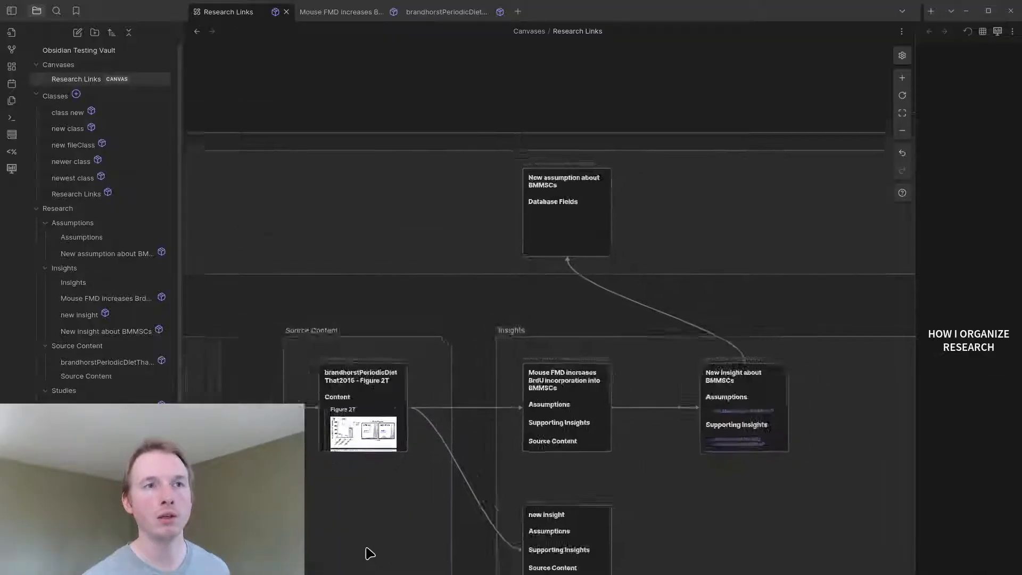
scroll(756, 416, "up", 4)
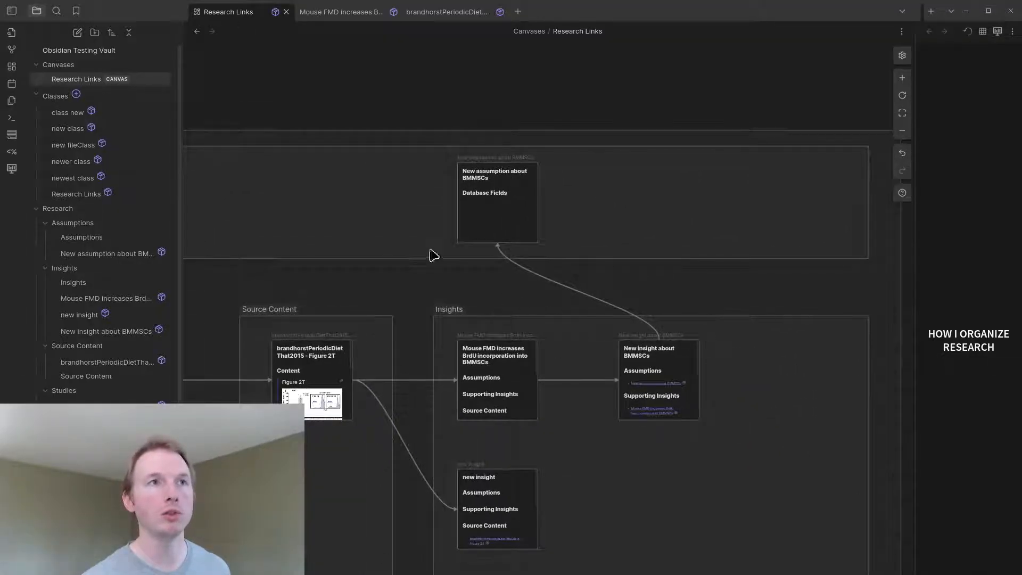
scroll(549, 220, "up", 2)
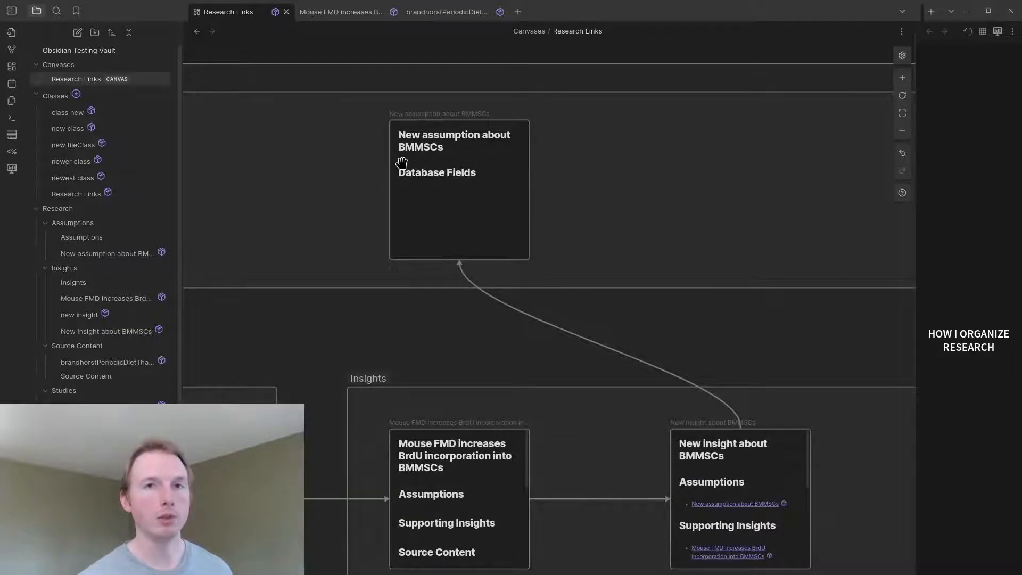
scroll(392, 342, "down", 3)
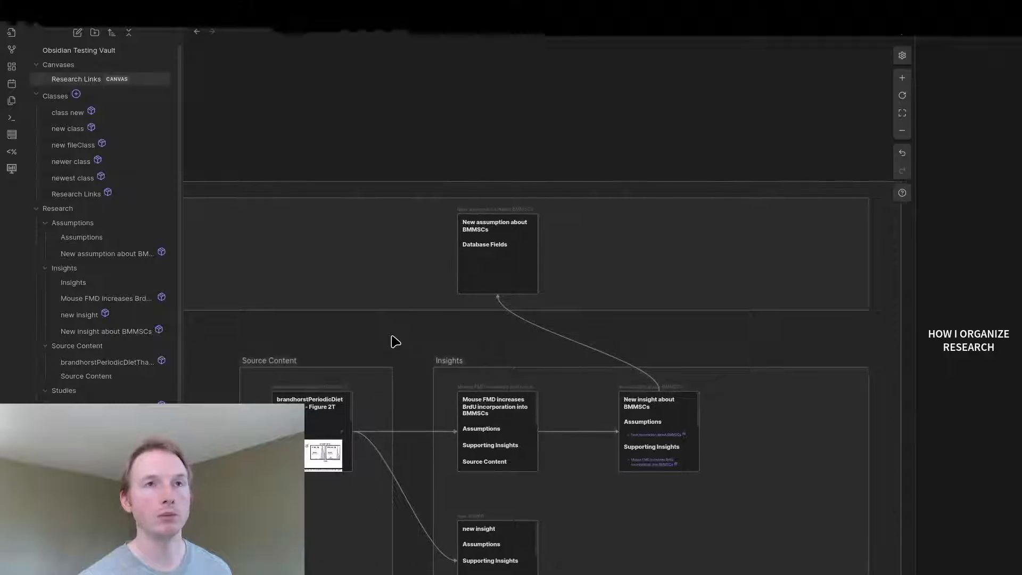
scroll(443, 155, "down", 2)
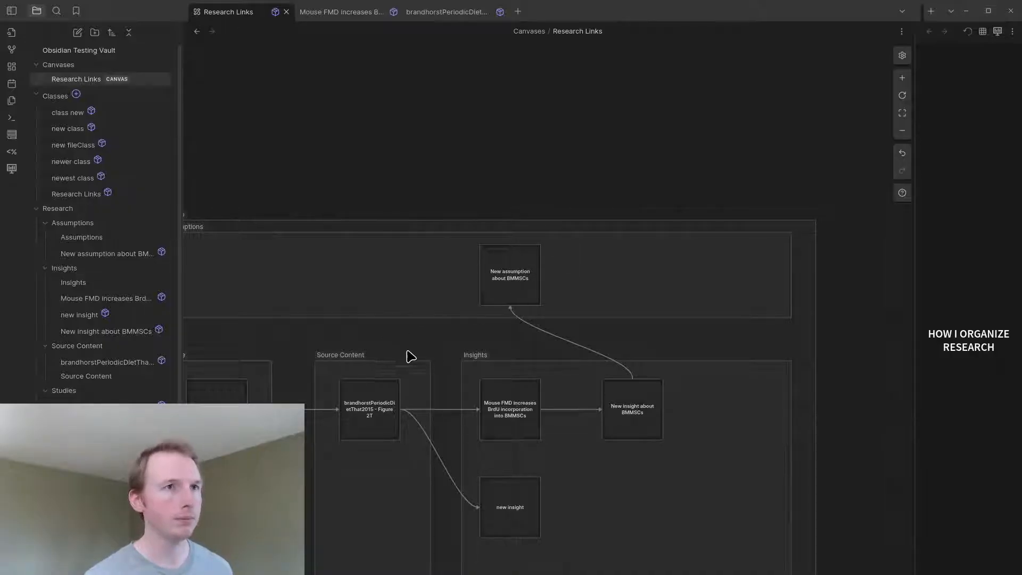
scroll(397, 347, "up", 2)
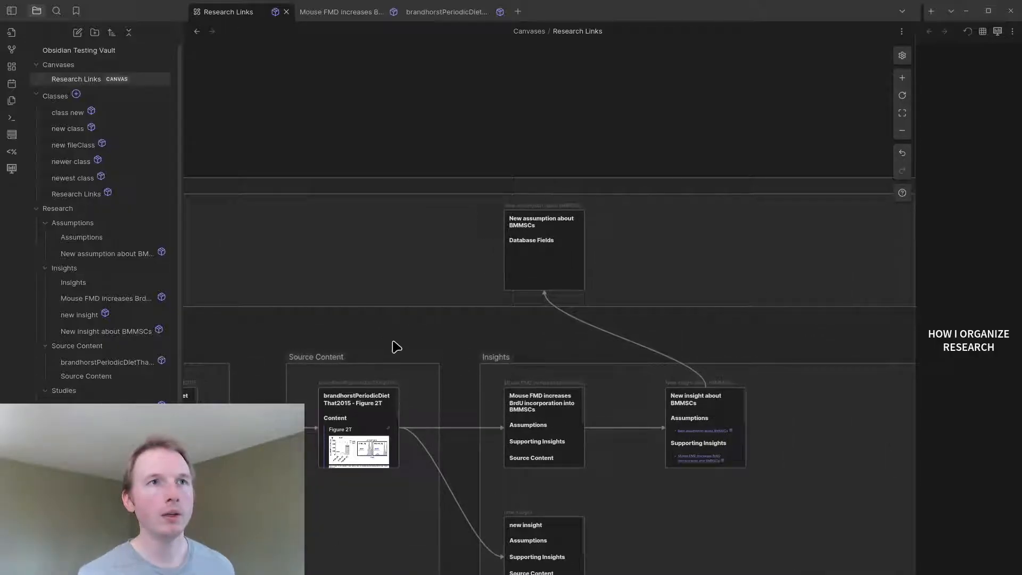
left_click(700, 415)
left_click(560, 184)
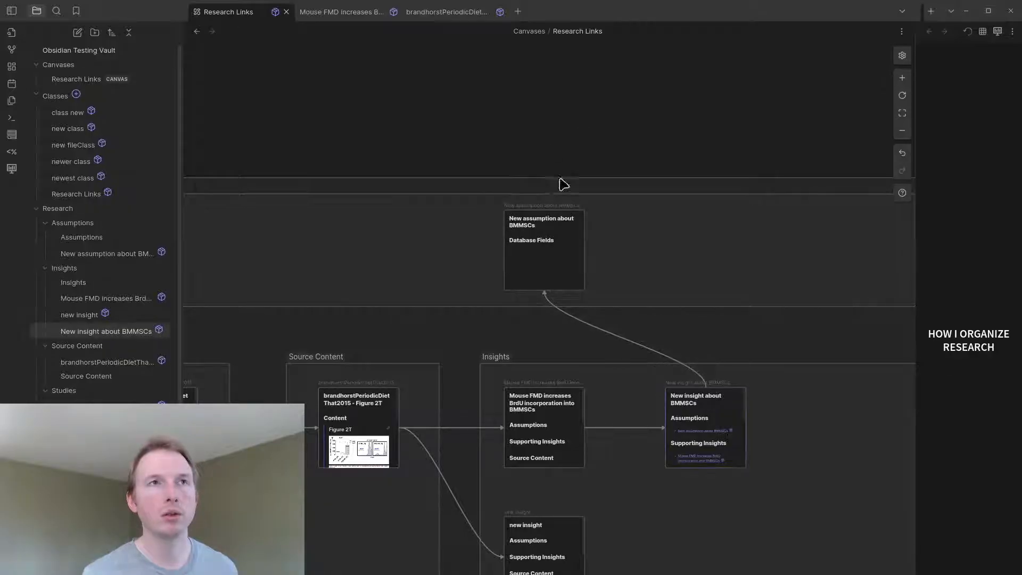
scroll(540, 246, "up", 2)
scroll(538, 297, "up", 3)
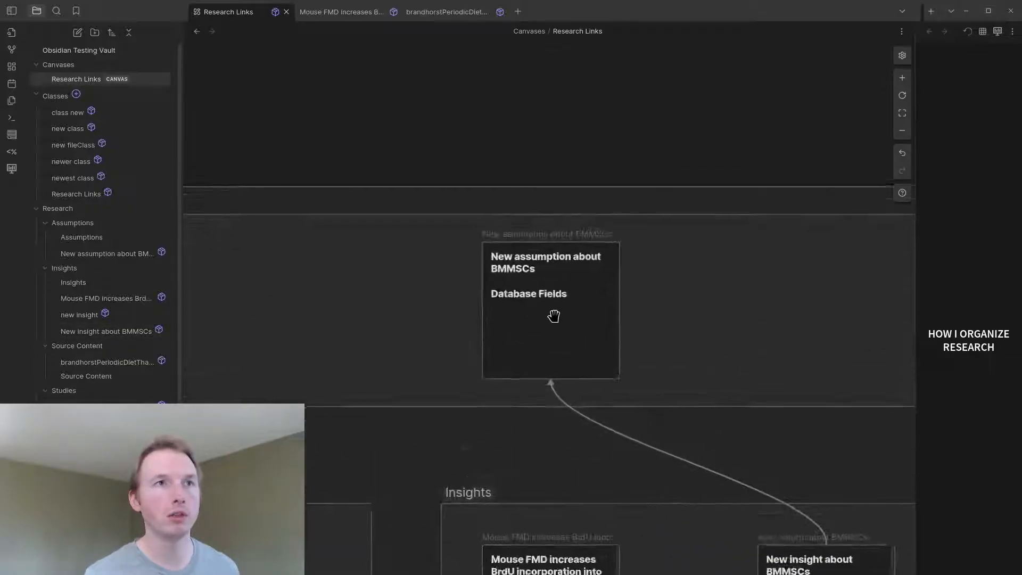
- View the Assumptions database table, and return to the Research Links canvas
left_click(84, 241)
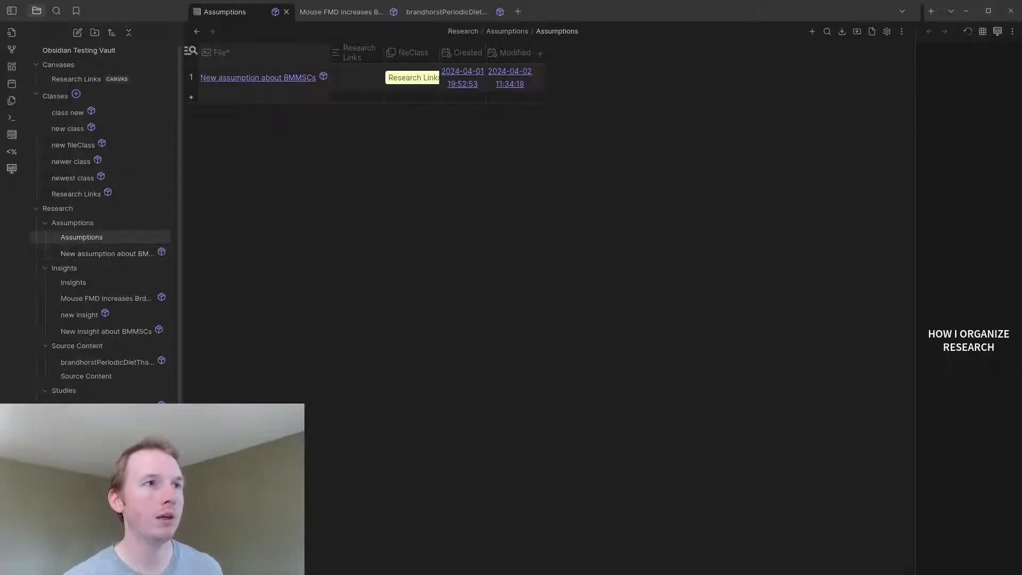
left_click(83, 79)
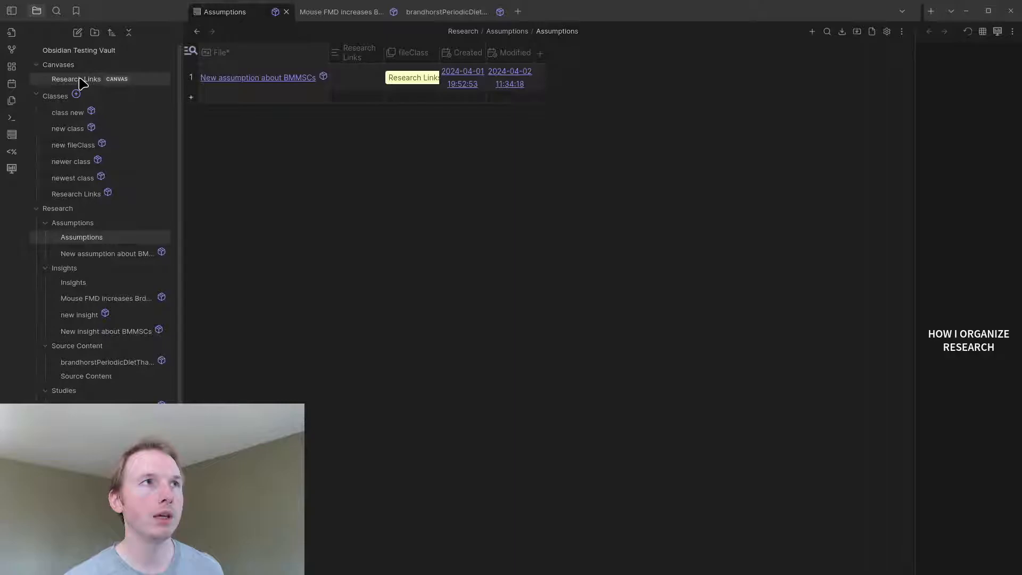
scroll(379, 334, "up", 3)
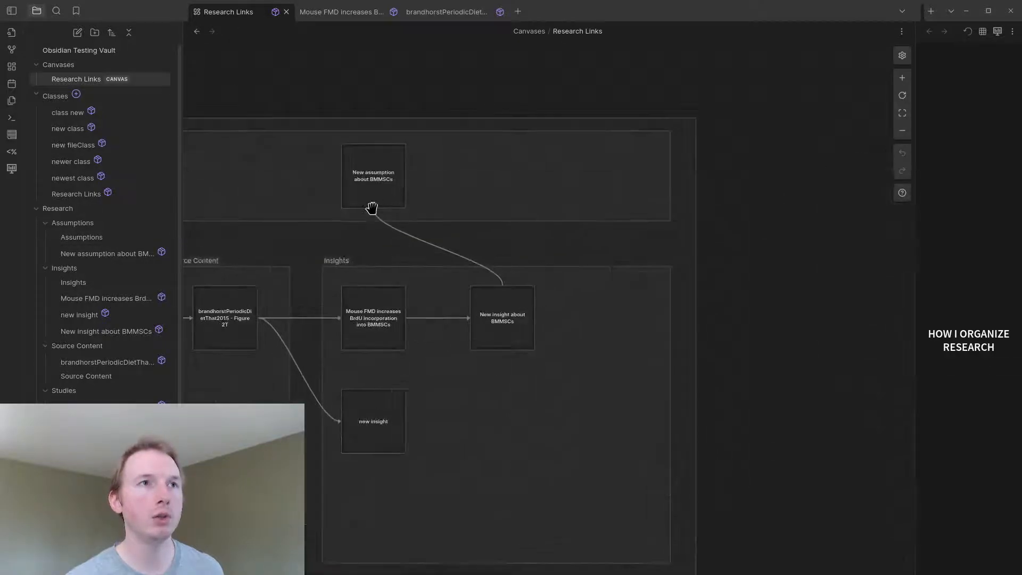
scroll(371, 210, "up", 3)
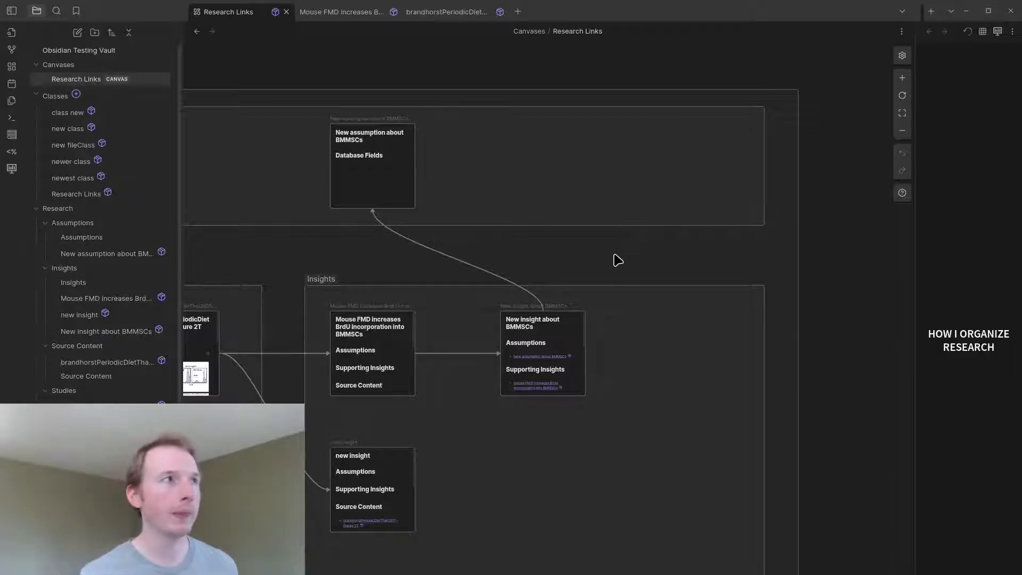
- Create a new note in the Assumptions folder from the Assumptions template
right_click(89, 240)
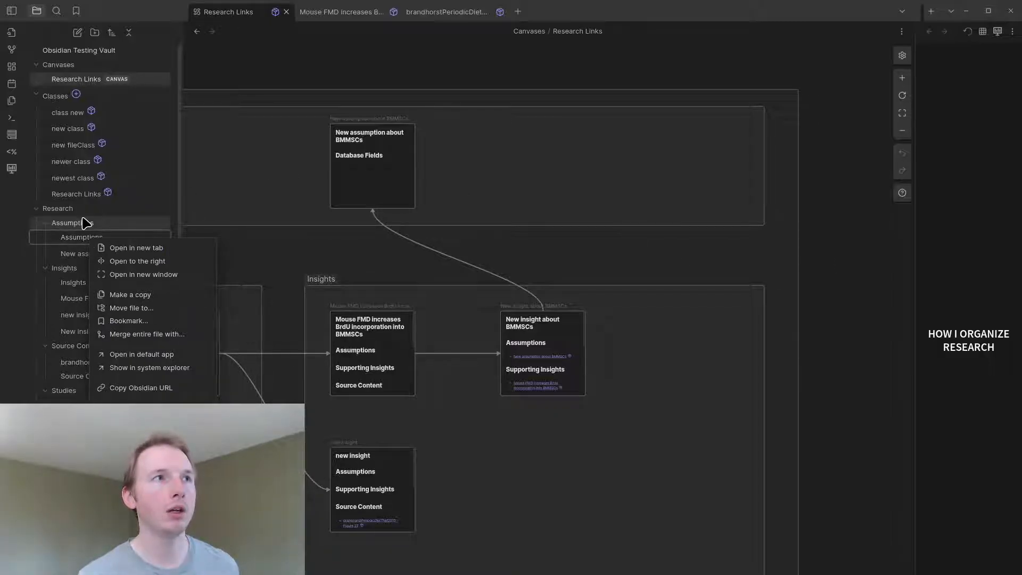
right_click(84, 222)
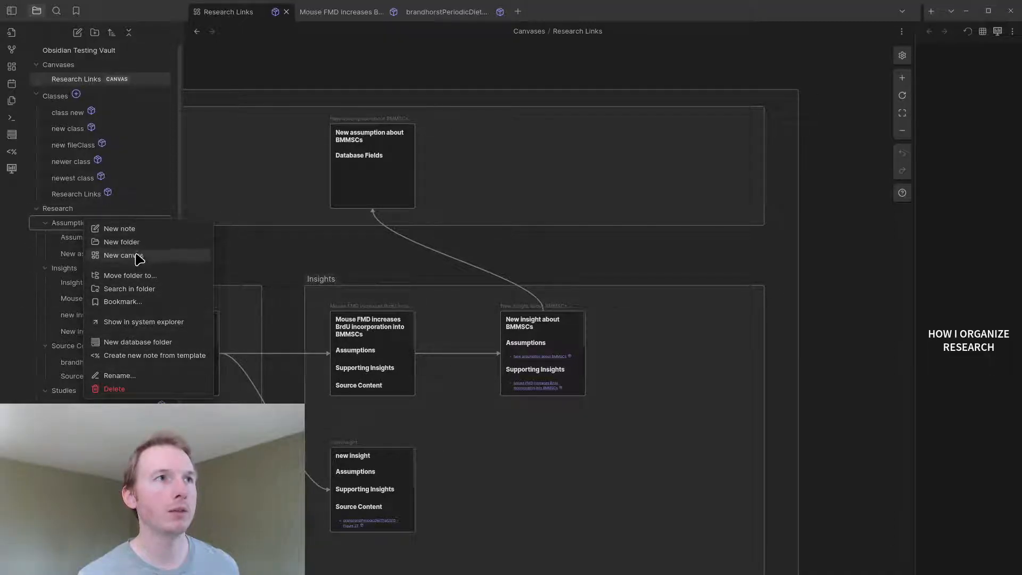
left_click(172, 361)
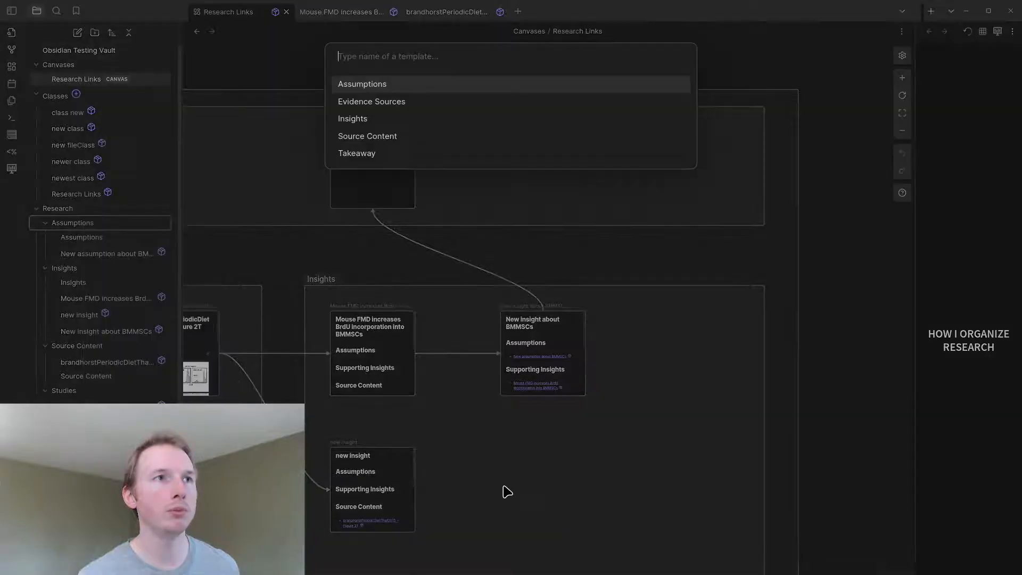
left_click(372, 85)
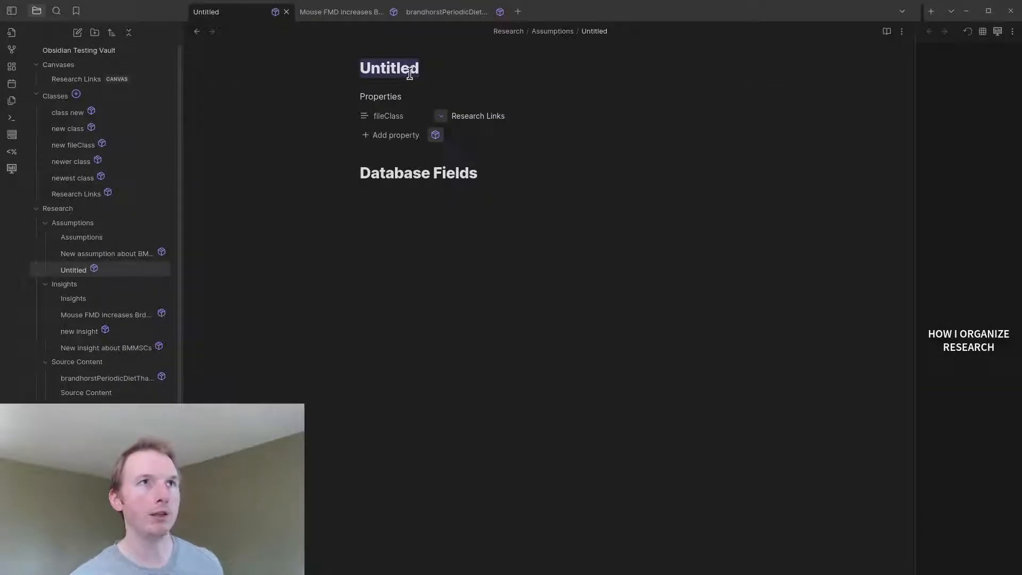
- Title the new assumption note "New assumption about xxxxxx"
type("N")
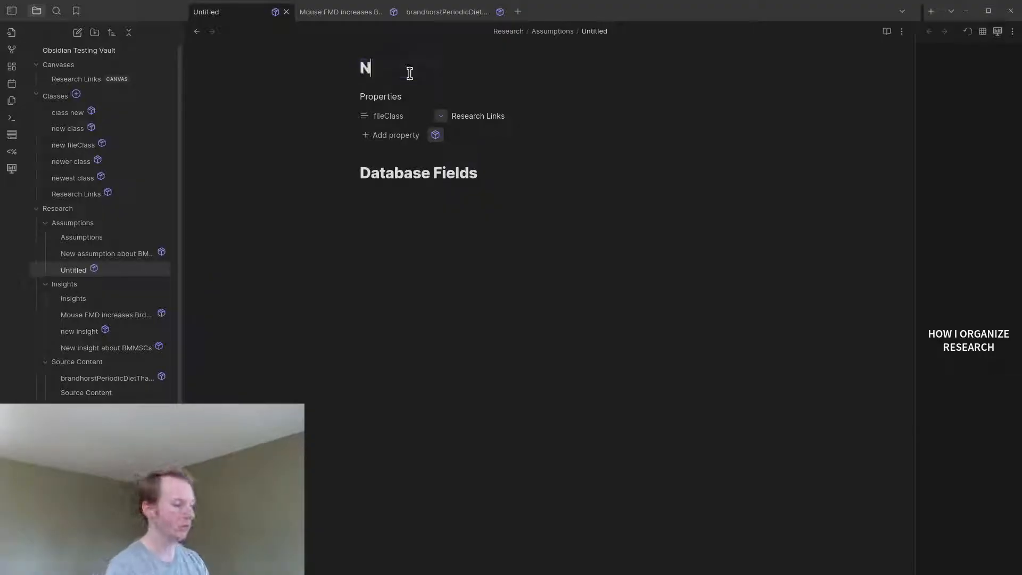
type("ew assumption")
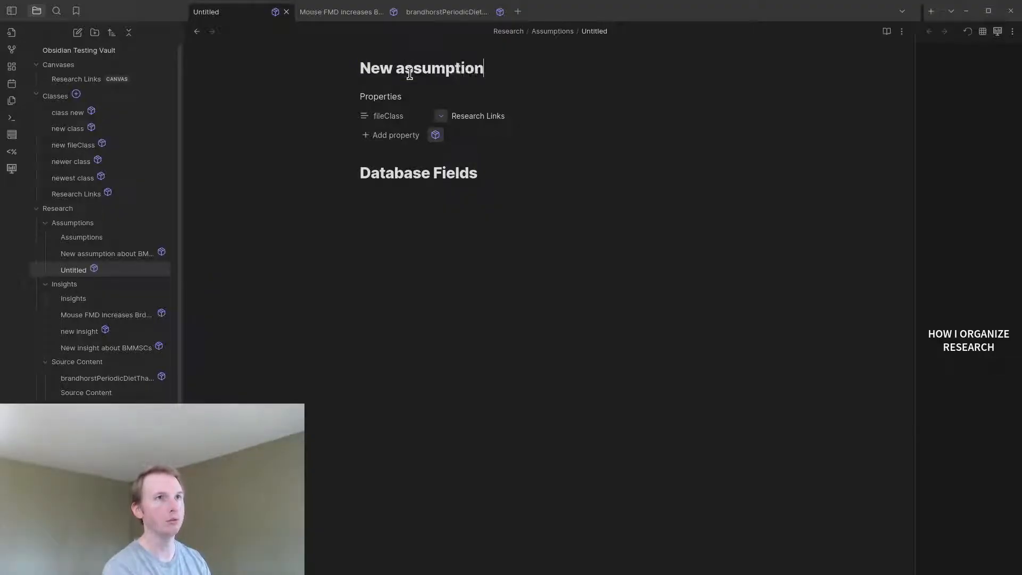
type(" about xxxxxx")
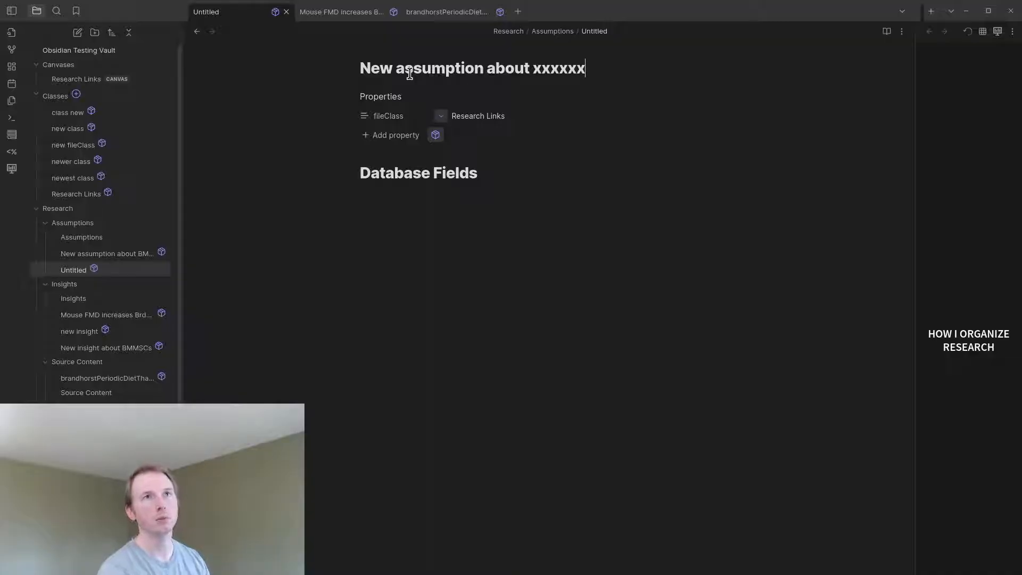
left_click(464, 372)
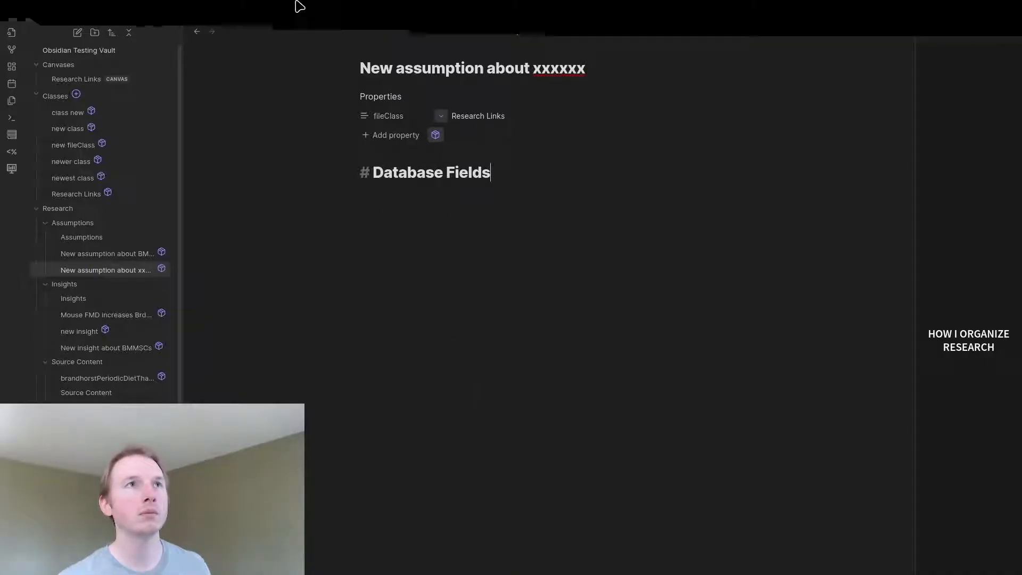
- Copy the title of the new assumption note and return to the Research Links canvas
double_click(440, 68)
triple_click(440, 68)
key("ctrl+c")
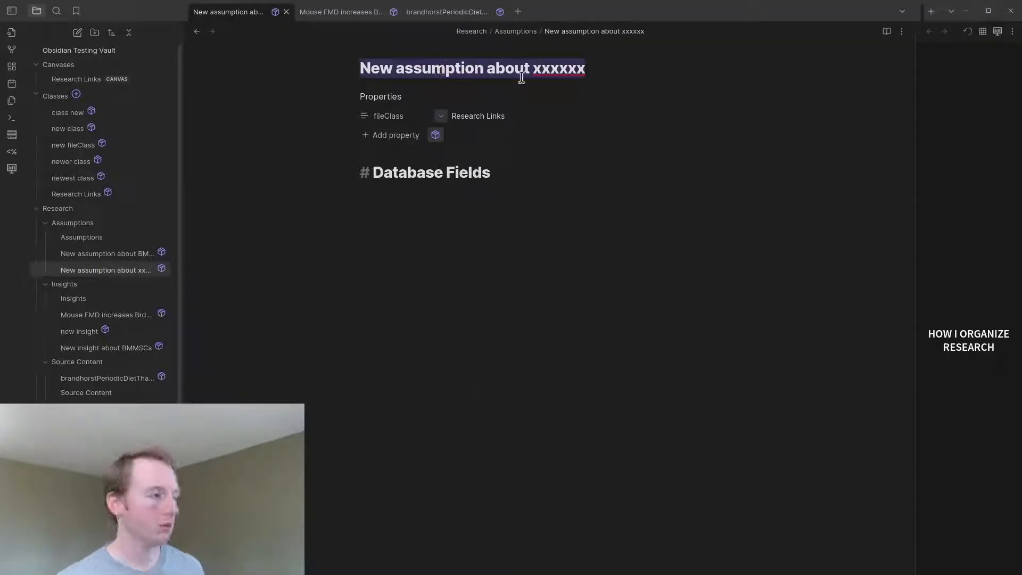
left_click(197, 31)
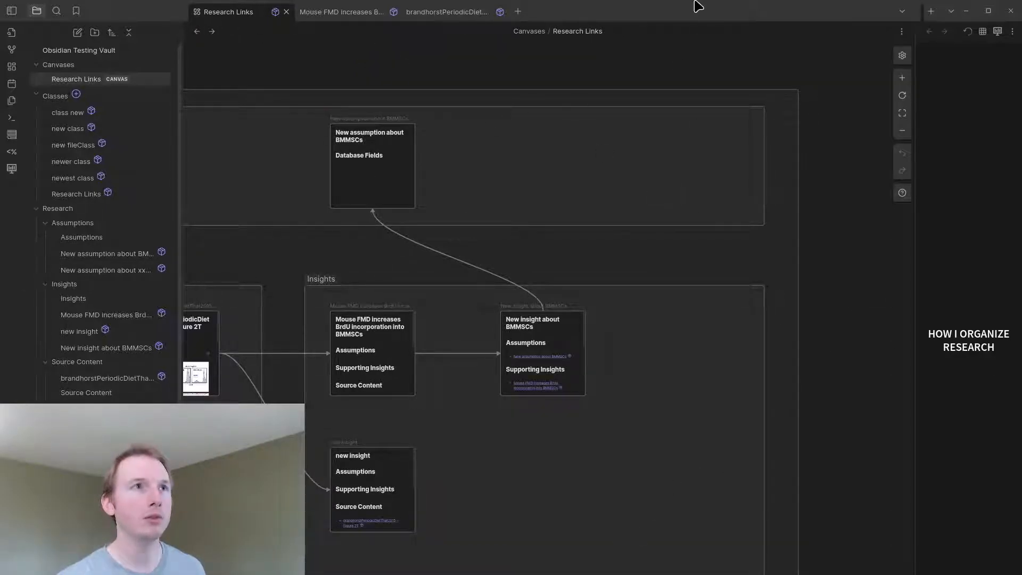
- Add the "New assumption about xxxxxx" note to the canvas and place its card in the Assumptions group, beside the BMMSCs assumption card
mouse_move(700, 44)
left_mouse_down()
mouse_move(703, 23)
mouse_move(711, 28)
left_mouse_up()
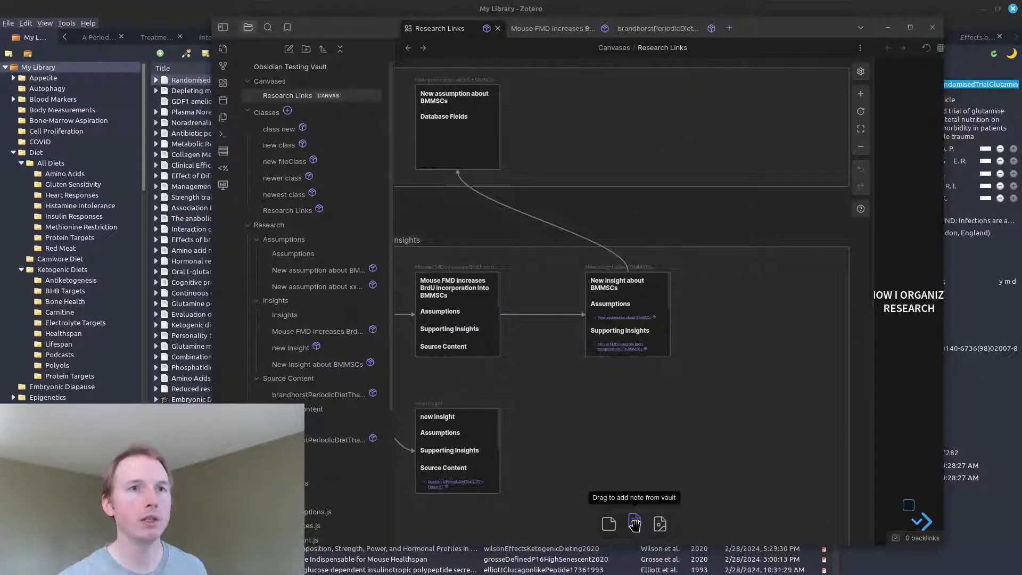
left_click_drag(634, 522, 735, 413)
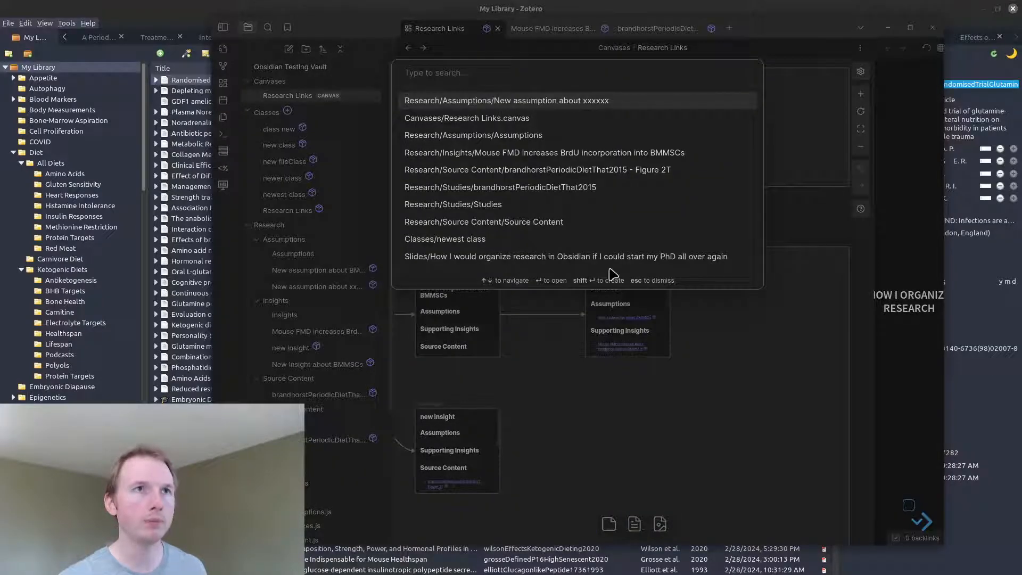
key("ctrl+v")
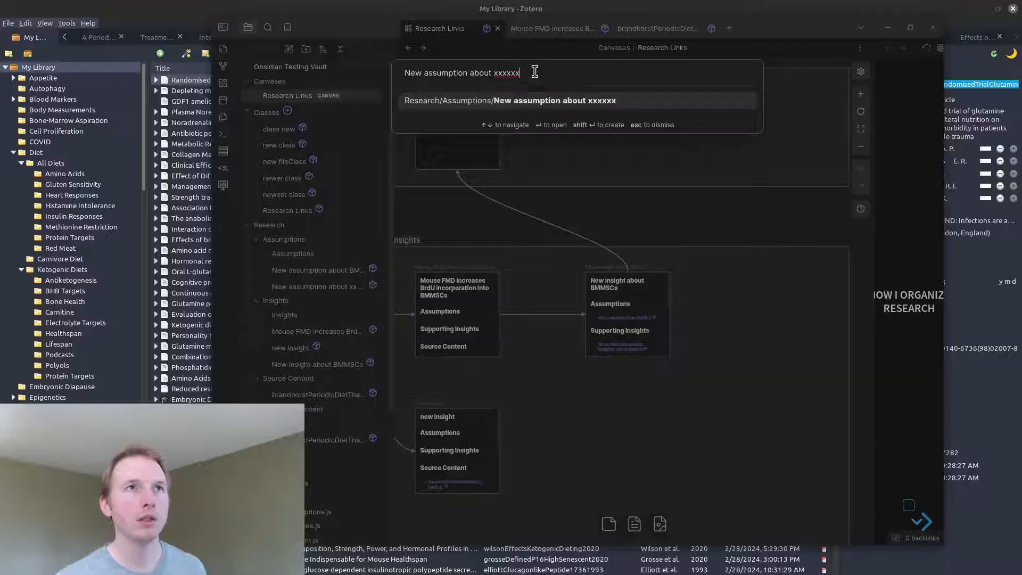
left_click(524, 104)
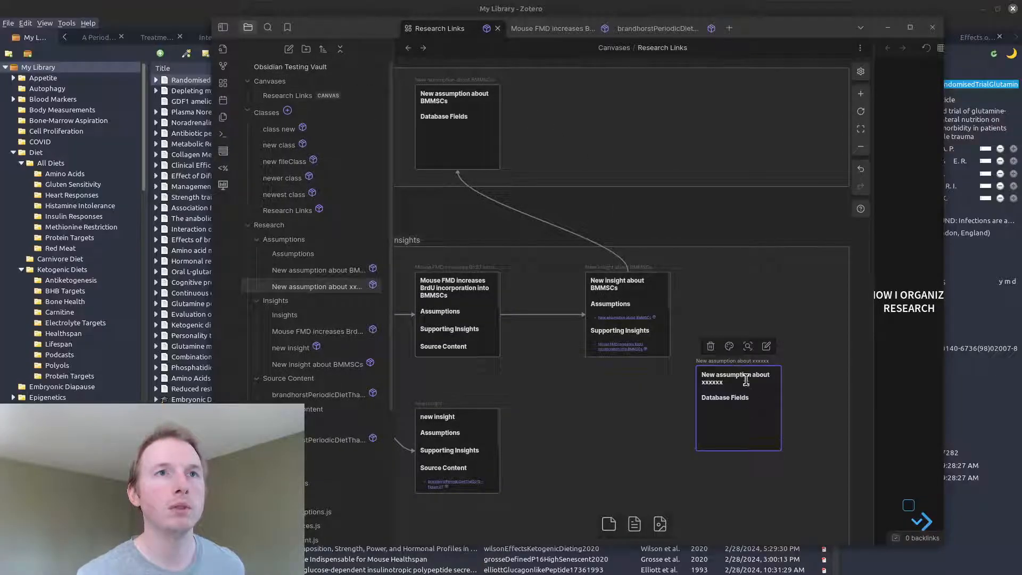
left_click_drag(720, 372, 558, 91)
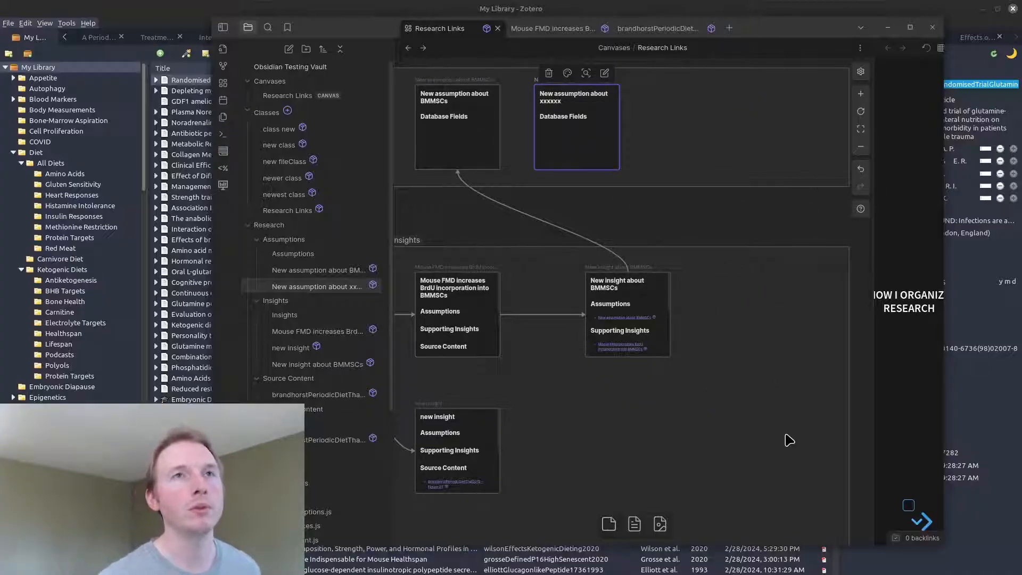
- Connect the "New insight about BMMSCs" card to the "New assumption about xxxxxx" card with an arrow
scroll(785, 435, "down", 5)
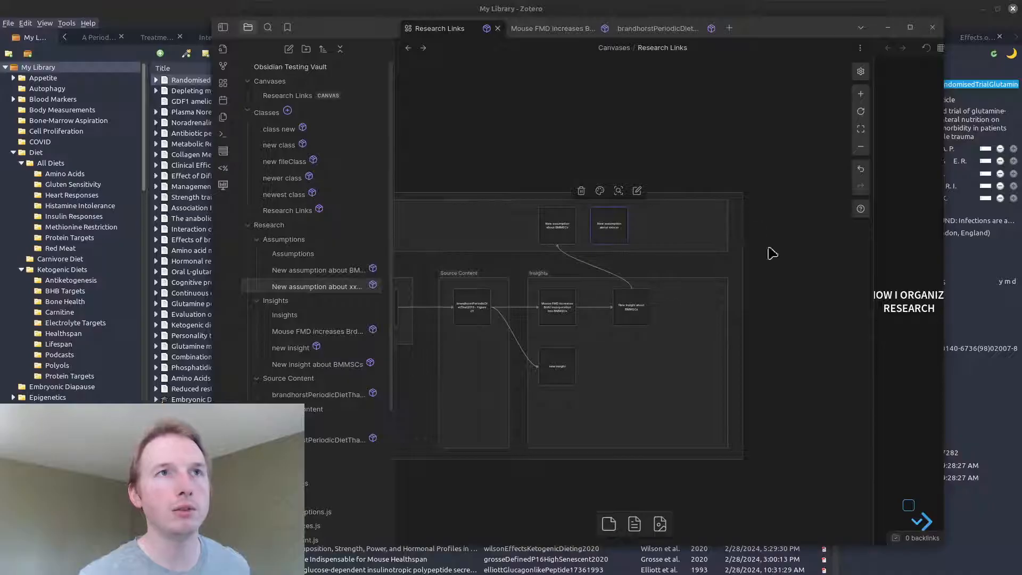
scroll(829, 314, "down", 2)
scroll(611, 292, "up", 5)
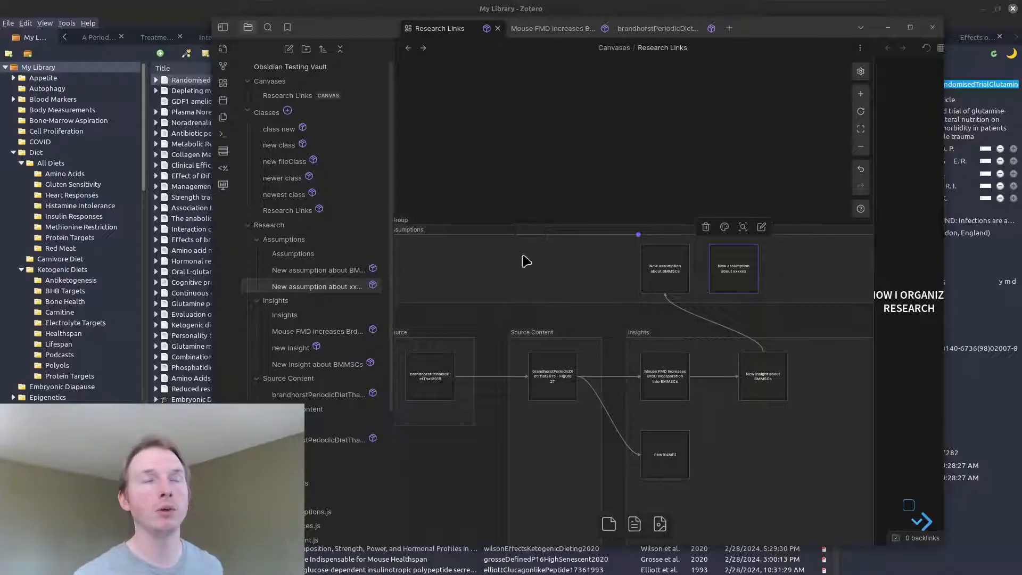
scroll(759, 291, "up", 3)
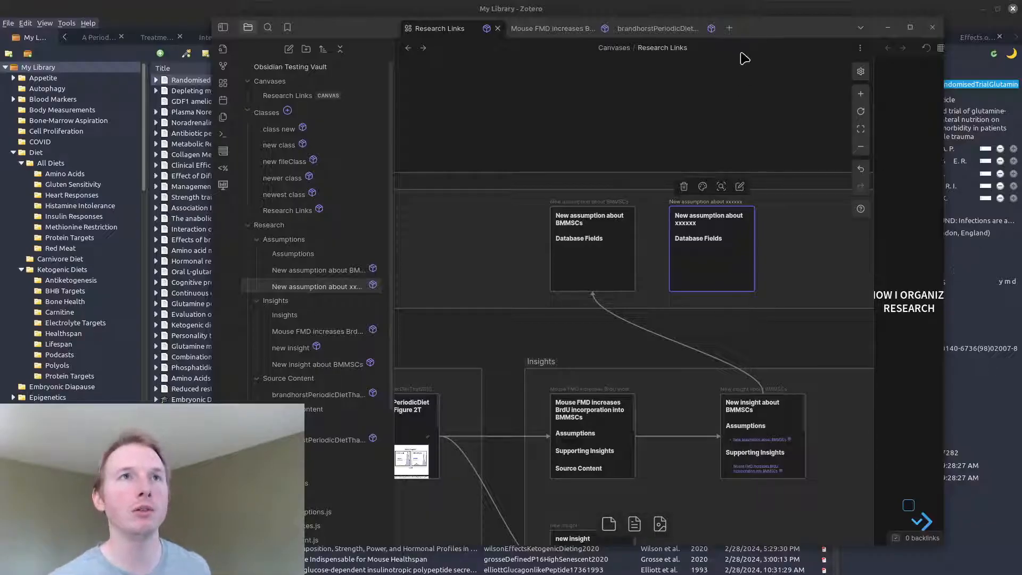
double_click(772, 32)
left_click(665, 160)
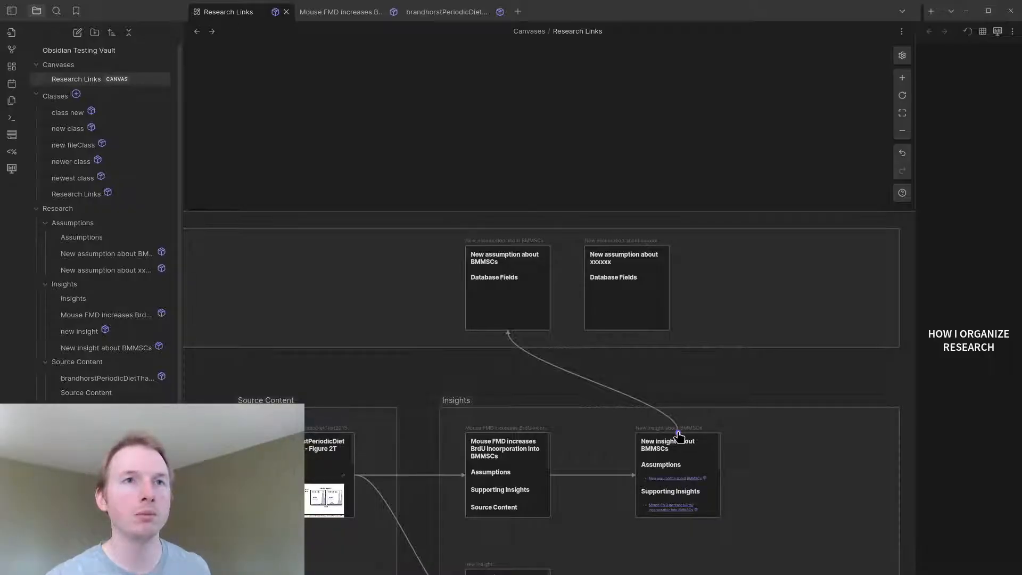
mouse_move(680, 437)
left_mouse_down()
mouse_move(655, 365)
mouse_move(620, 332)
left_mouse_up()
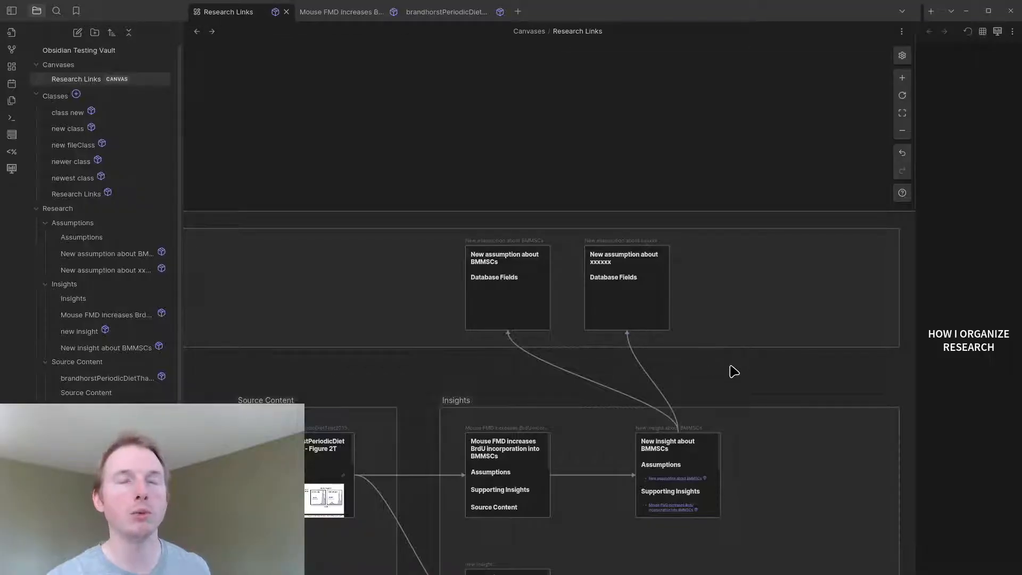
- Open the "New insight about BMMSCs" note in a new tab, inspect the query behind its Assumptions list, and return to the canvas
left_click(681, 466)
right_click(681, 466)
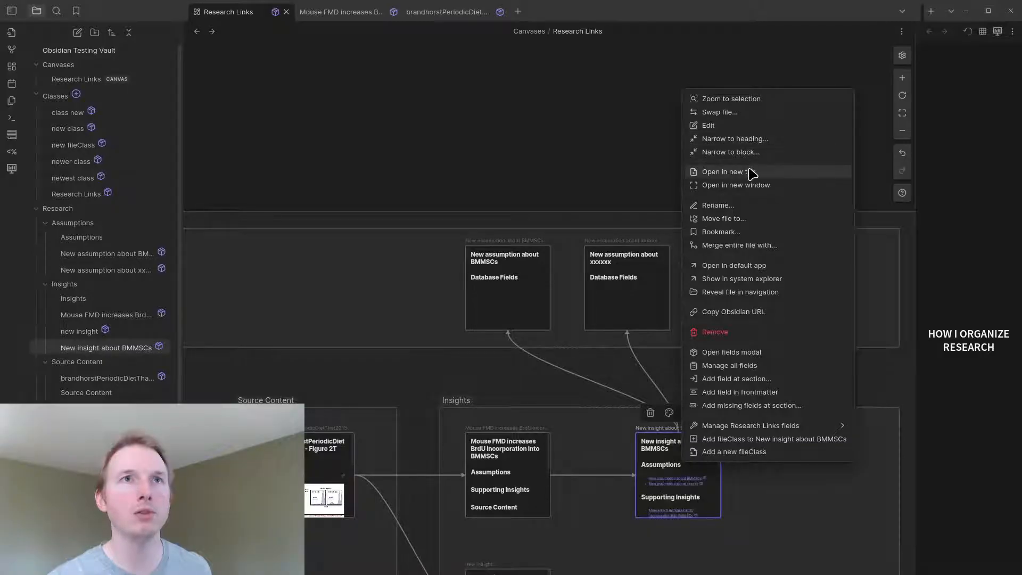
left_click(752, 172)
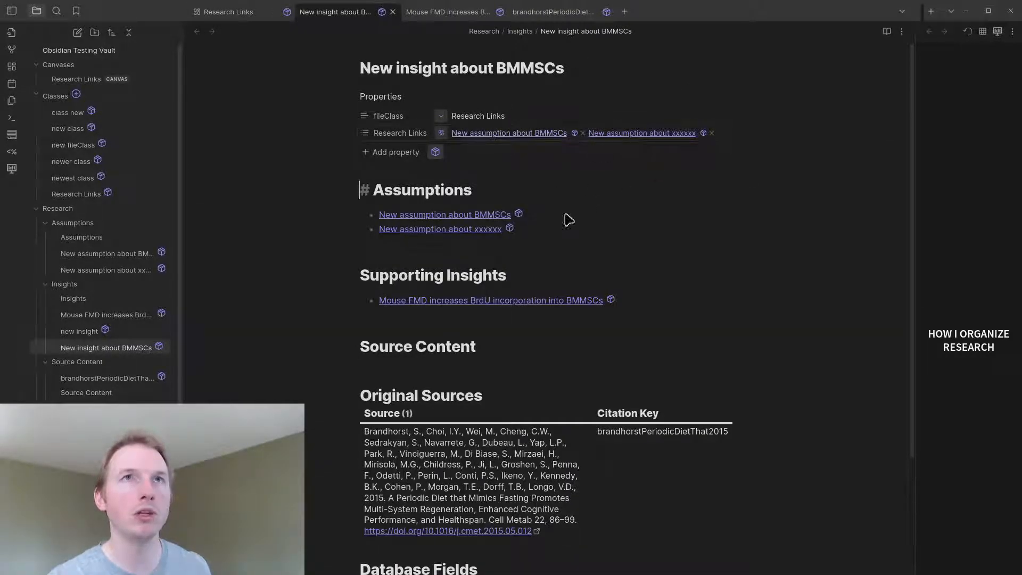
left_click(723, 209)
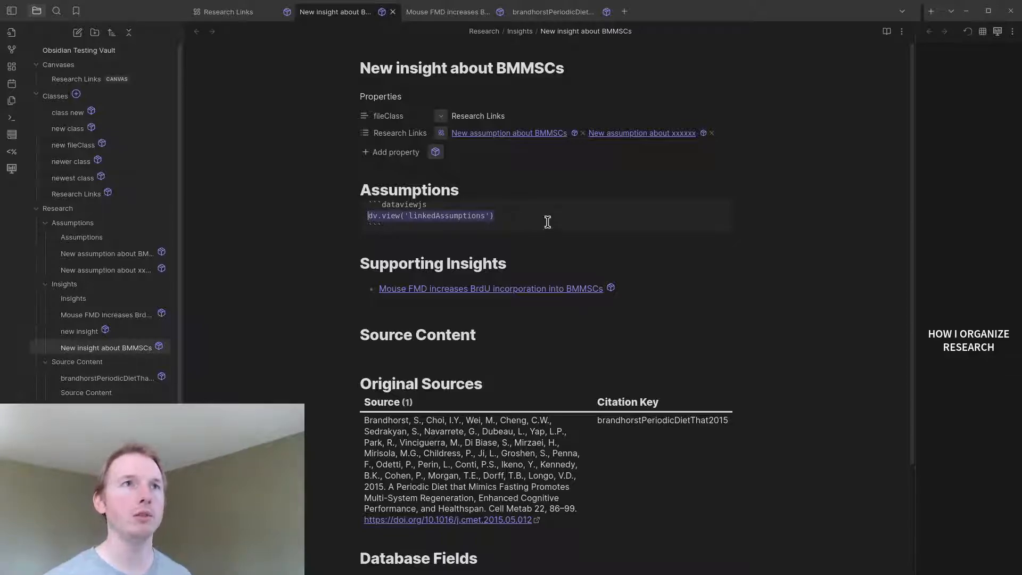
left_click(557, 190)
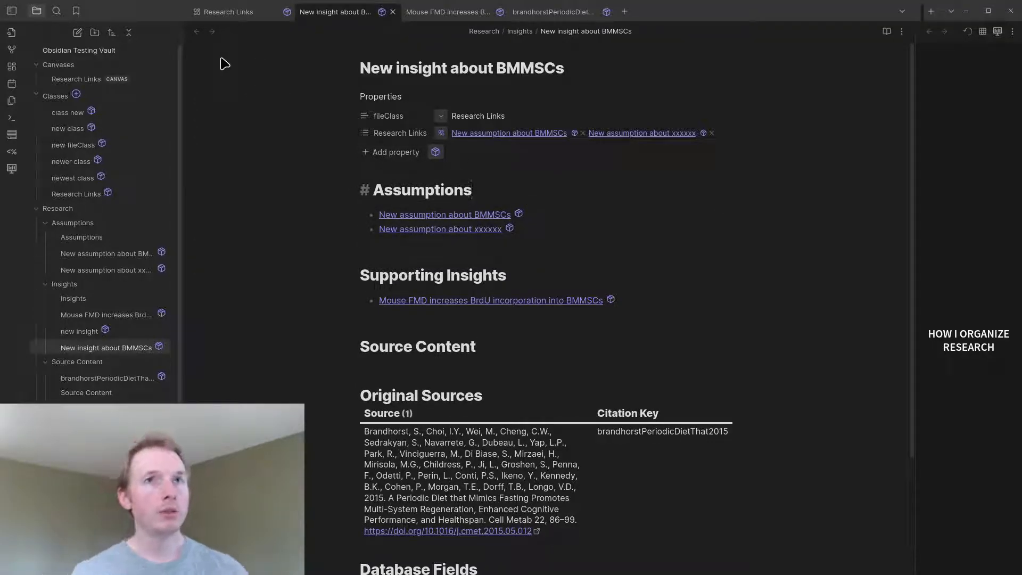
left_click(234, 11)
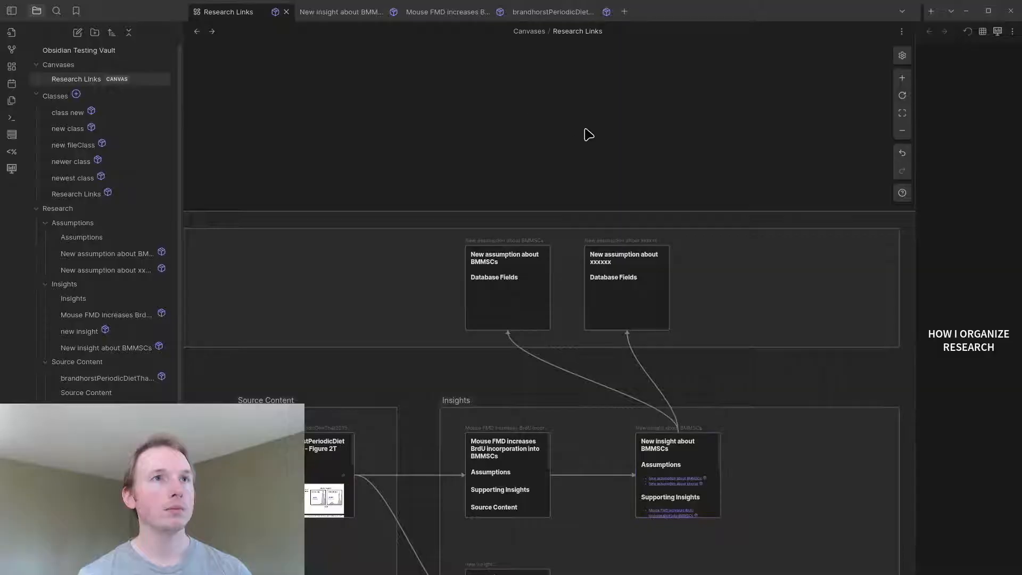
- Examine the source-to-assumption links in the first link group and the Assumptions and Takeaways areas of the second link group
scroll(317, 264, "down", 3)
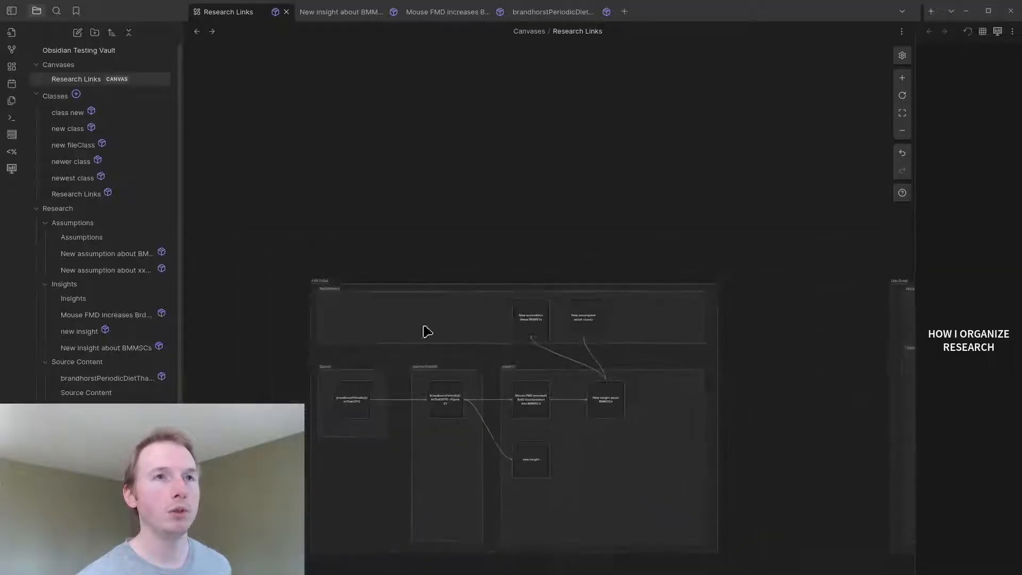
scroll(718, 483, "up", 2)
scroll(718, 483, "up", 2)
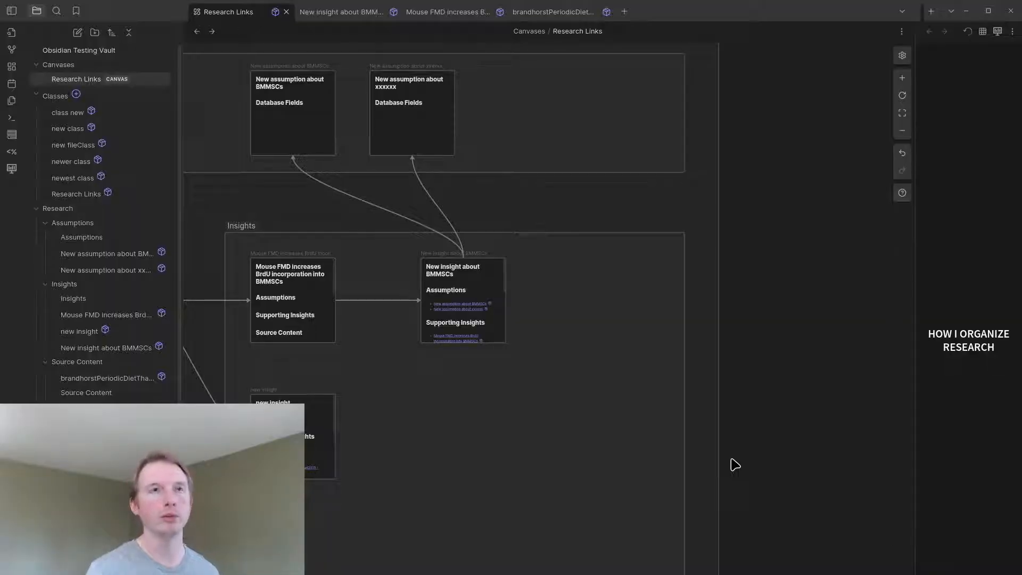
scroll(887, 312, "down", 5)
scroll(346, 325, "up", 3)
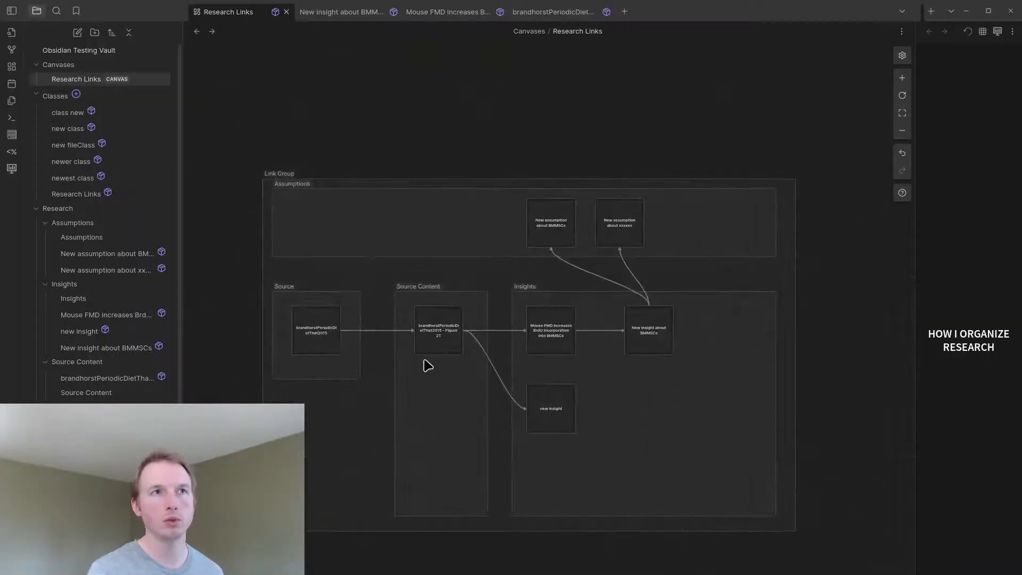
scroll(428, 366, "up", 2)
scroll(372, 351, "down", 4)
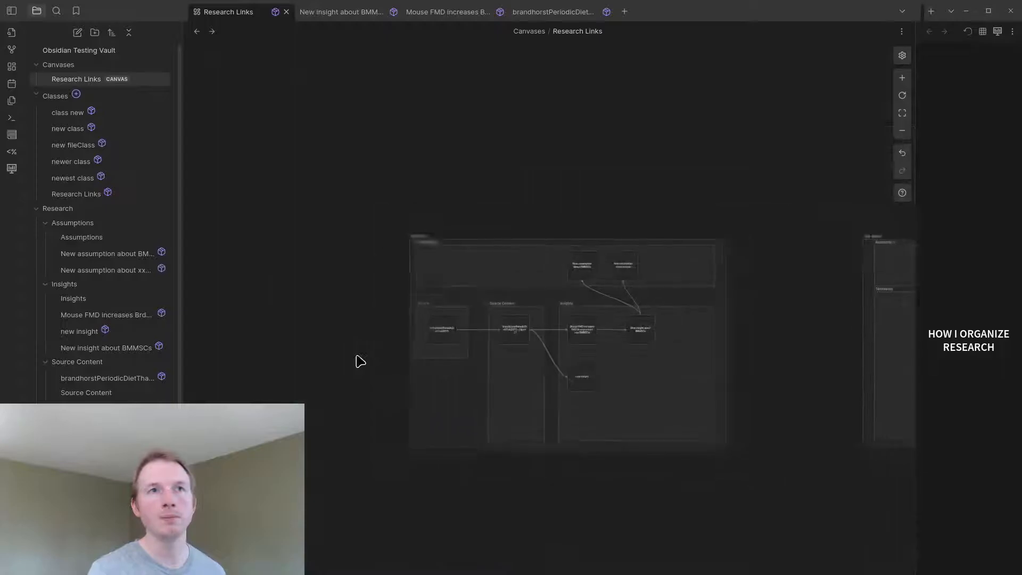
scroll(682, 347, "down", 2)
scroll(746, 325, "up", 6)
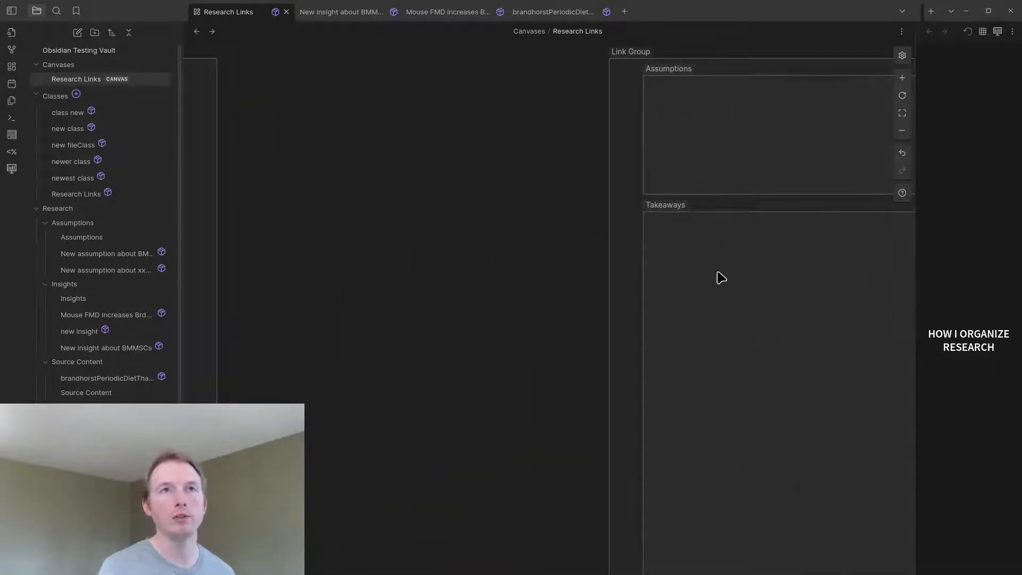
scroll(767, 301, "down", 4)
scroll(272, 309, "up", 2)
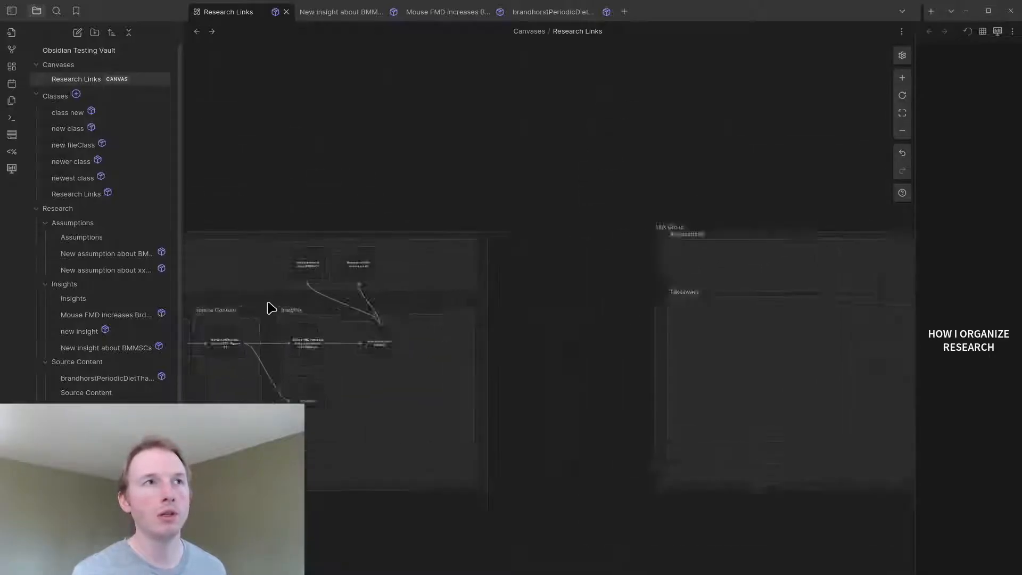
scroll(270, 307, "up", 3)
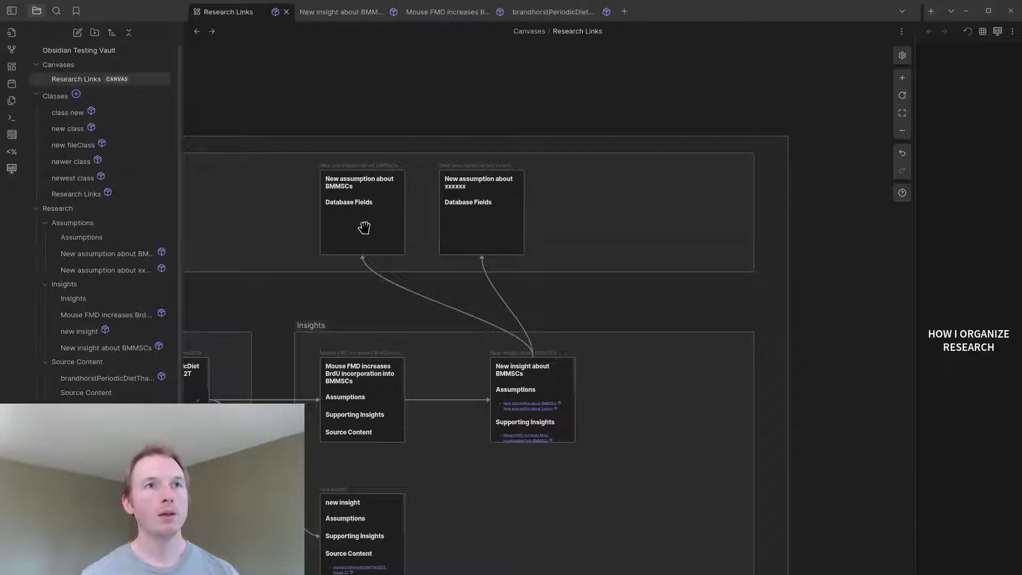
- Review the "New assumption about xxxxxx" card and the chain of cards leading from the source to the assumptions
left_click(474, 217)
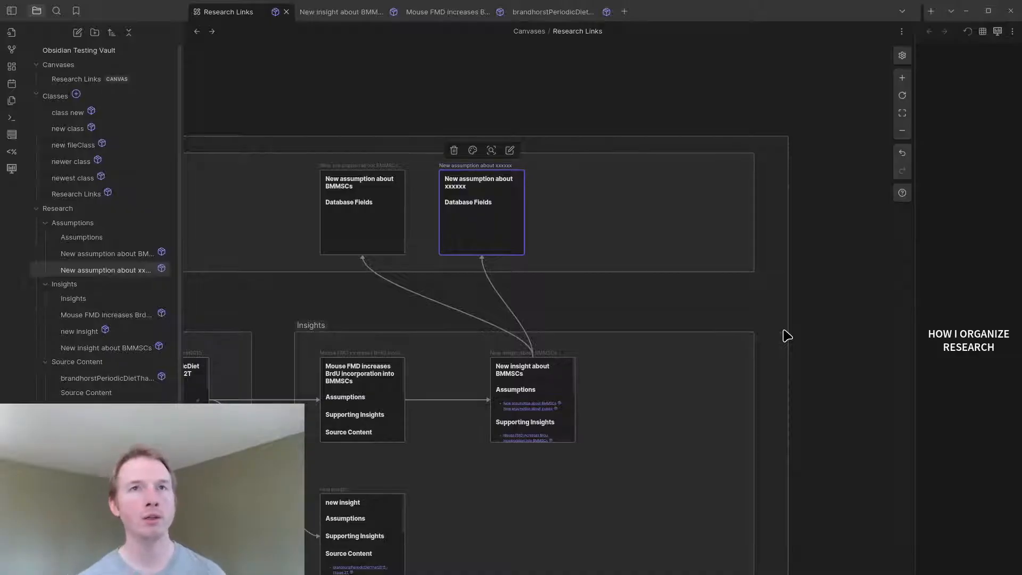
left_click(852, 254)
scroll(496, 308, "down", 1)
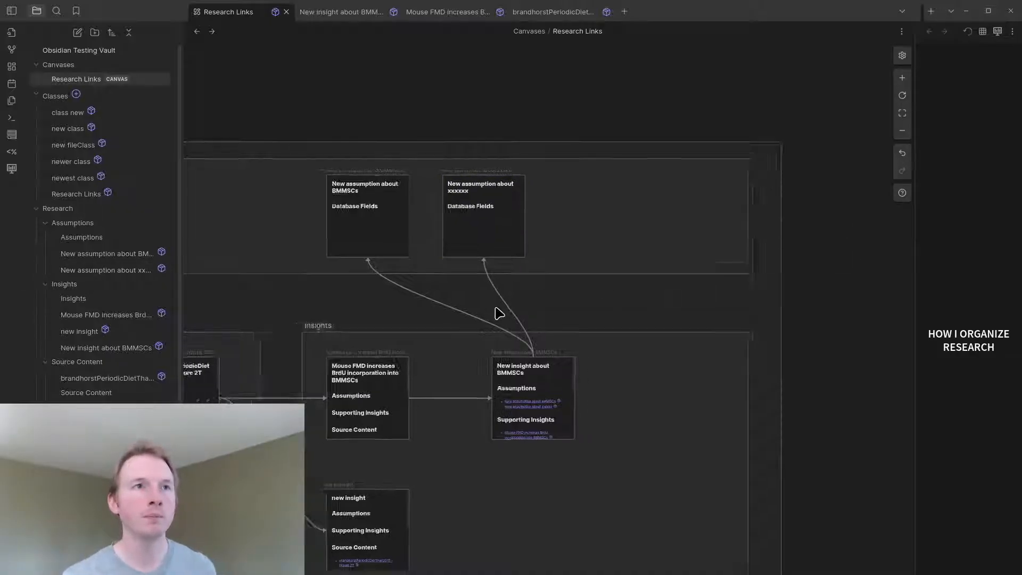
scroll(496, 309, "down", 2)
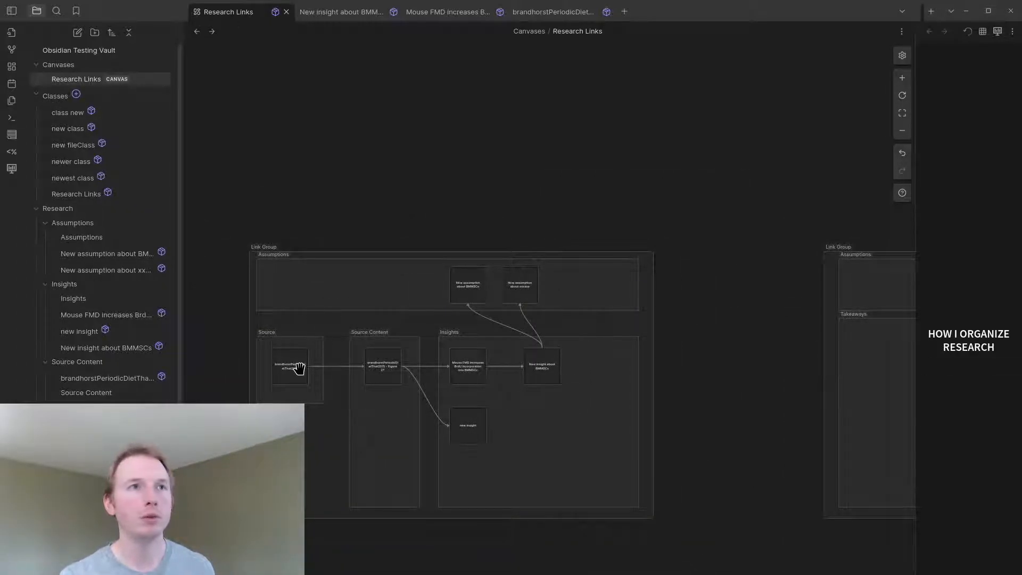
scroll(374, 413, "down", 2)
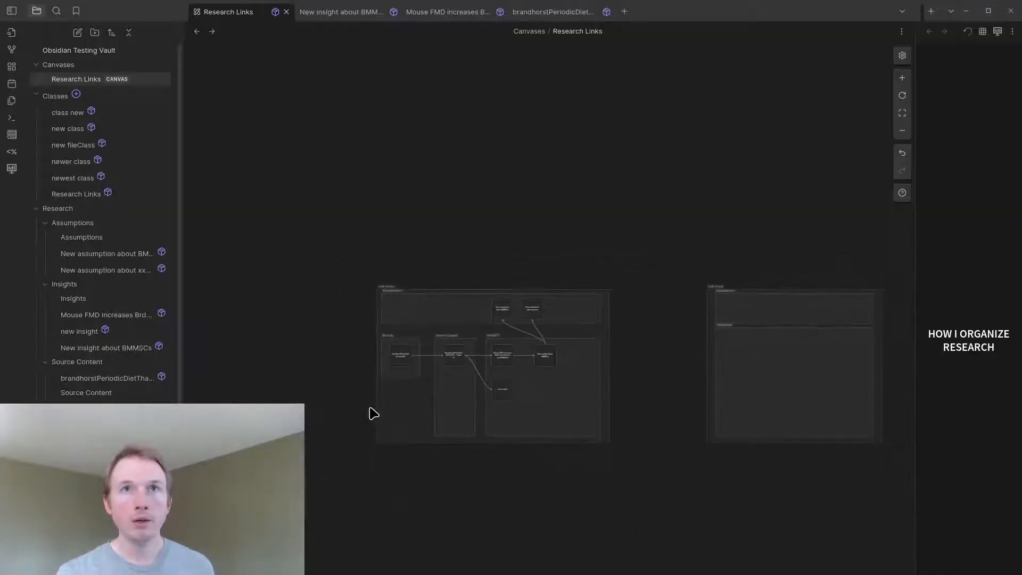
scroll(497, 383, "up", 4)
scroll(258, 303, "up", 1)
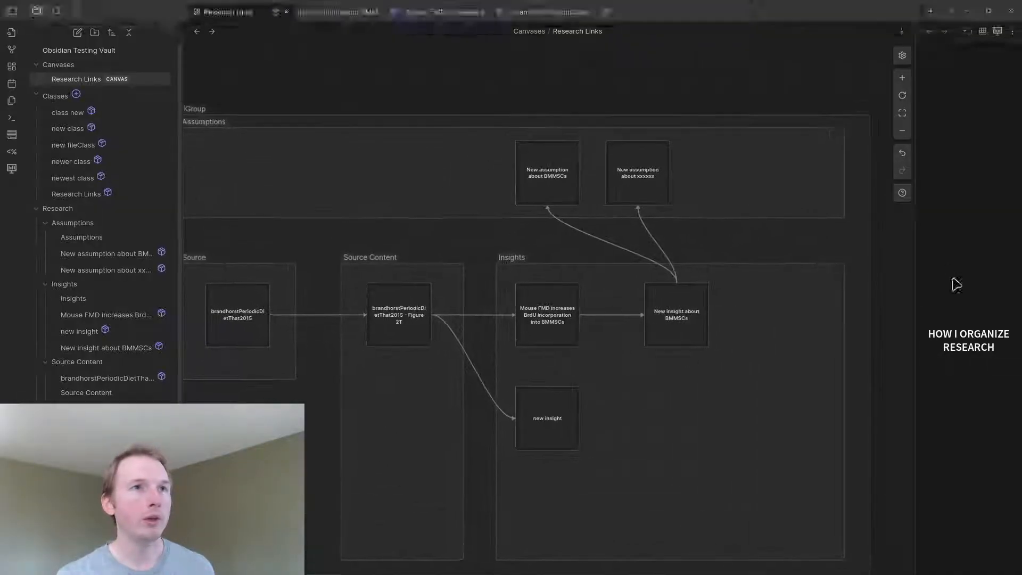
scroll(777, 72, "down", 2)
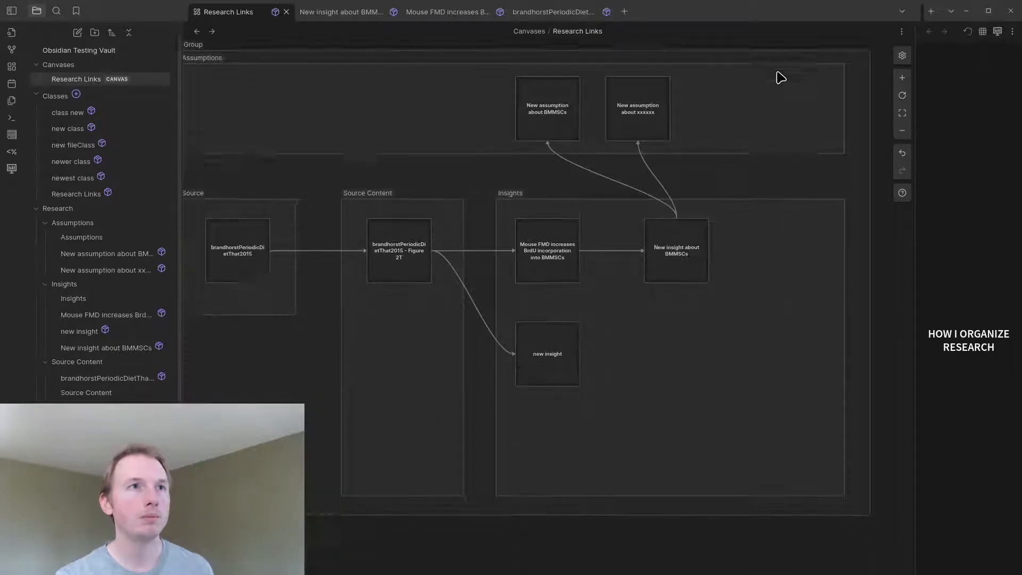
- Open the Evidence Sources template from the Templates folder and place the cursor in its Content heading
scroll(777, 77, "down", 2)
scroll(160, 213, "down", 3)
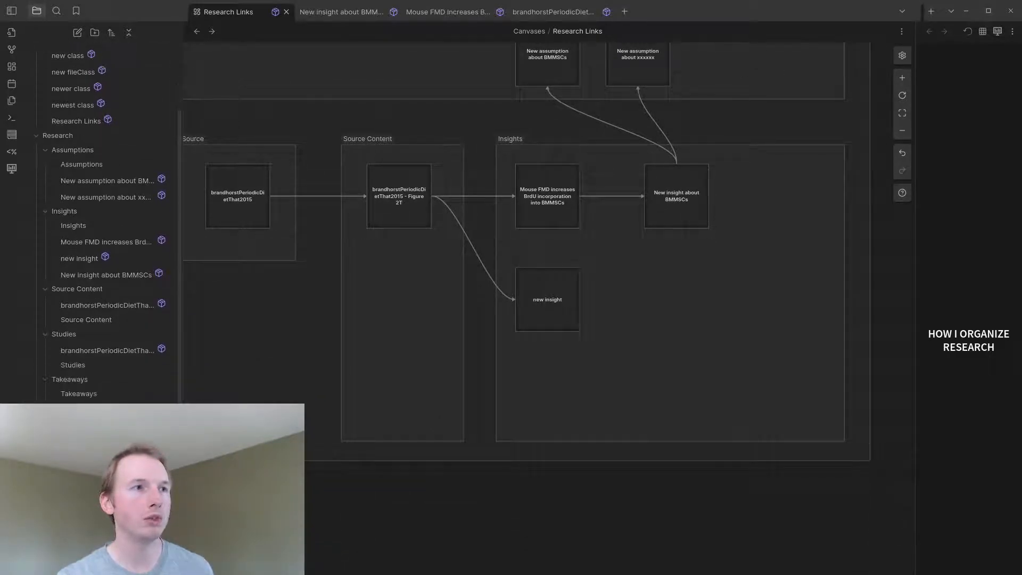
double_click(804, 13)
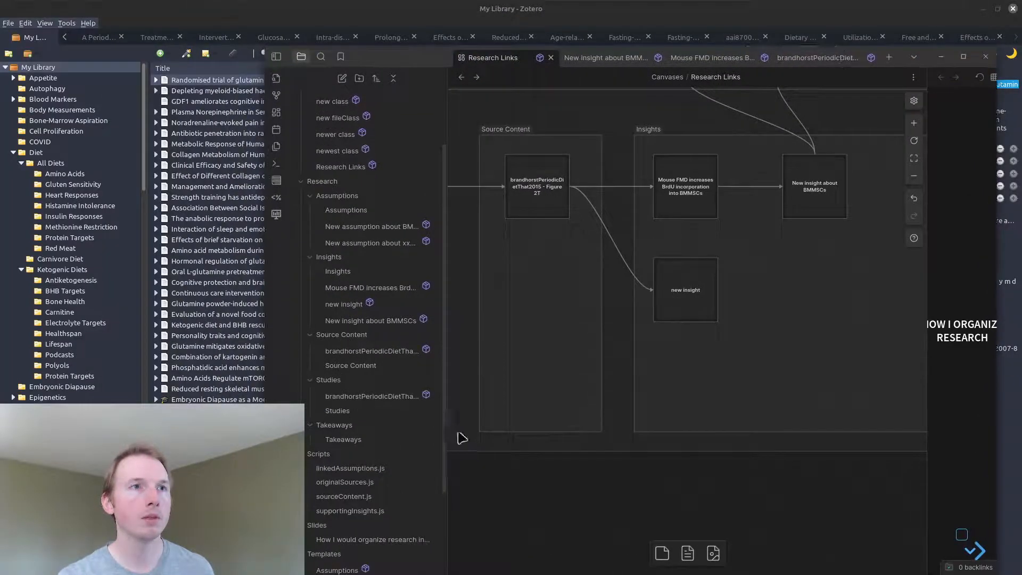
scroll(362, 468, "down", 4)
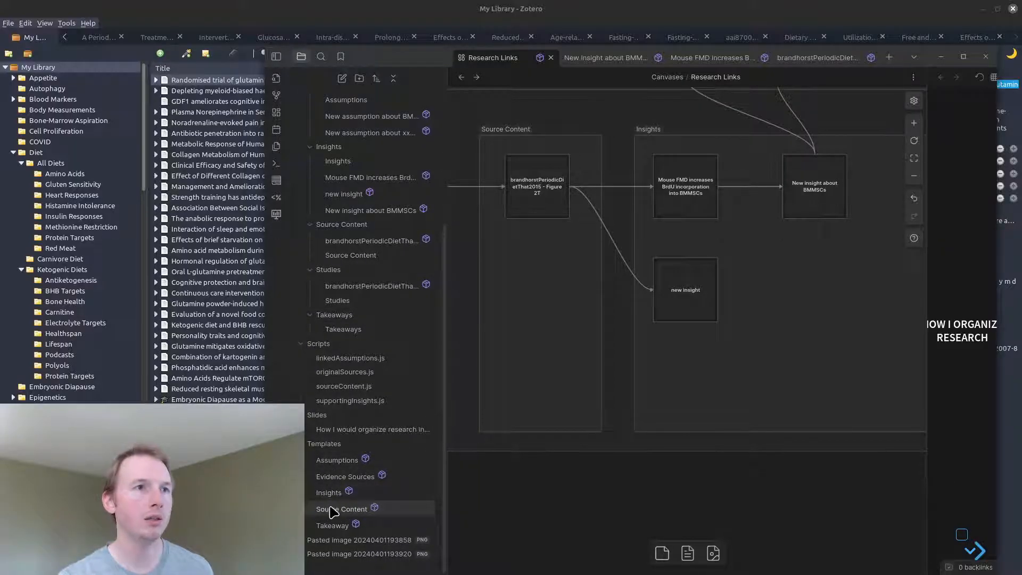
left_click(345, 476)
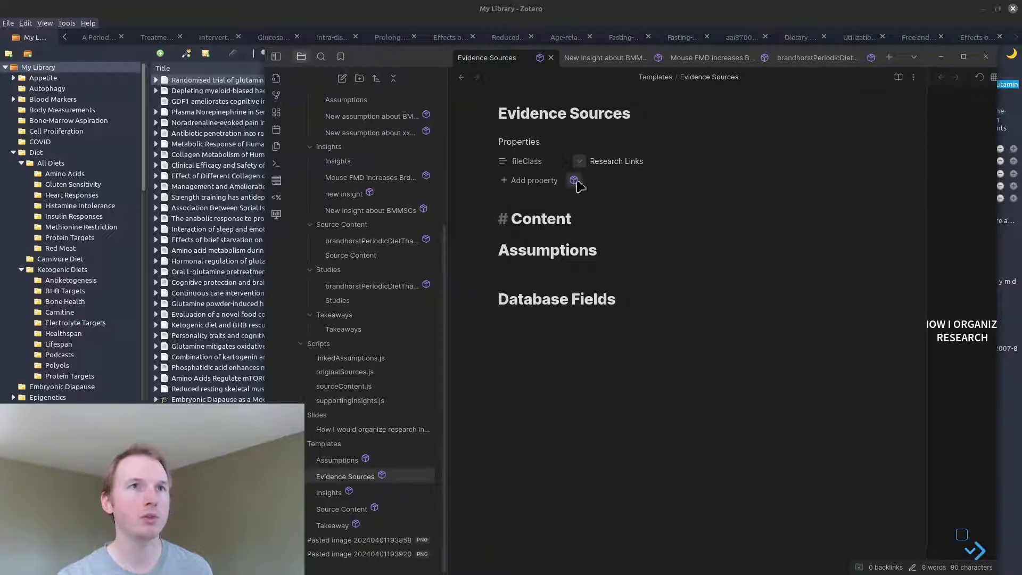
left_click(532, 219)
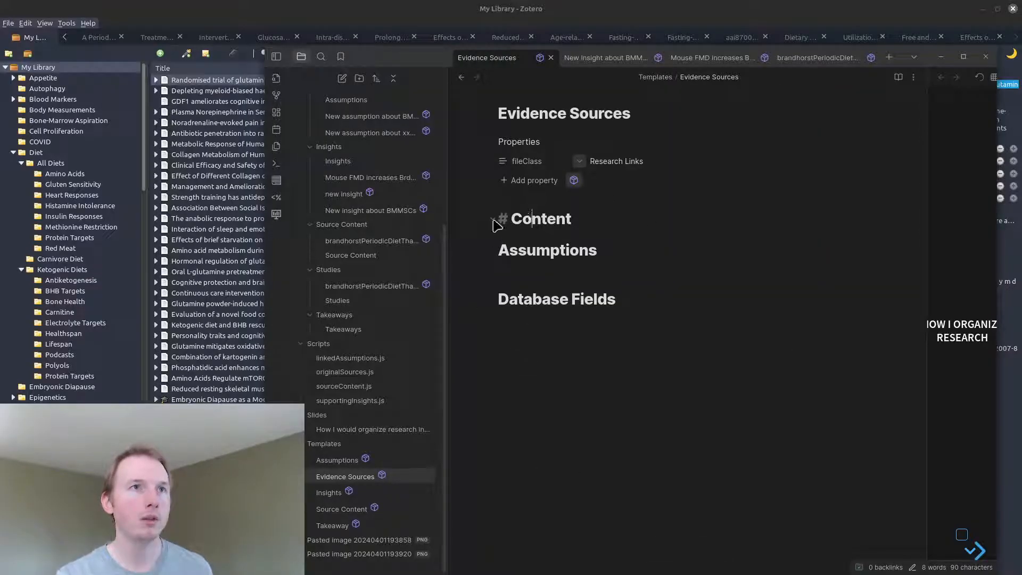
- Inspect the dataviewjs query under the Assumptions heading of the Evidence Sources template, highlighting the linkedAssumptions script name in it
left_click(510, 231)
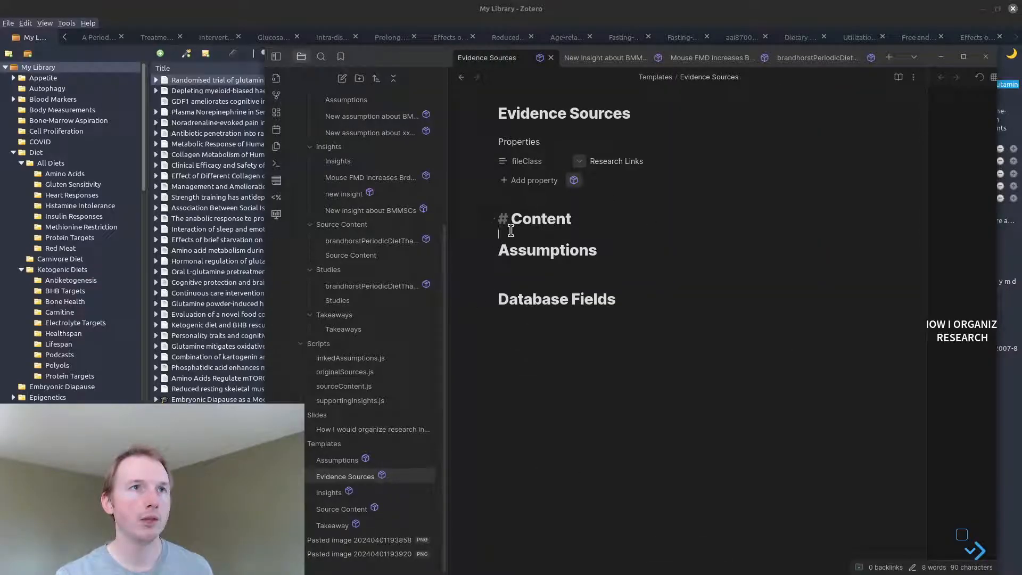
left_click(538, 251)
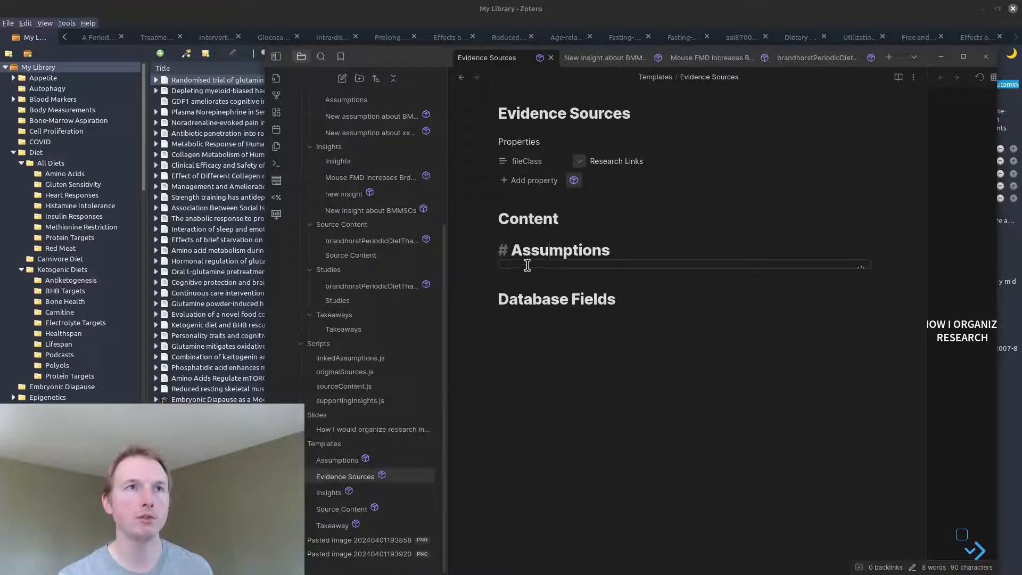
type("```dataviewjs dv.view('linkedAssumptions') ```")
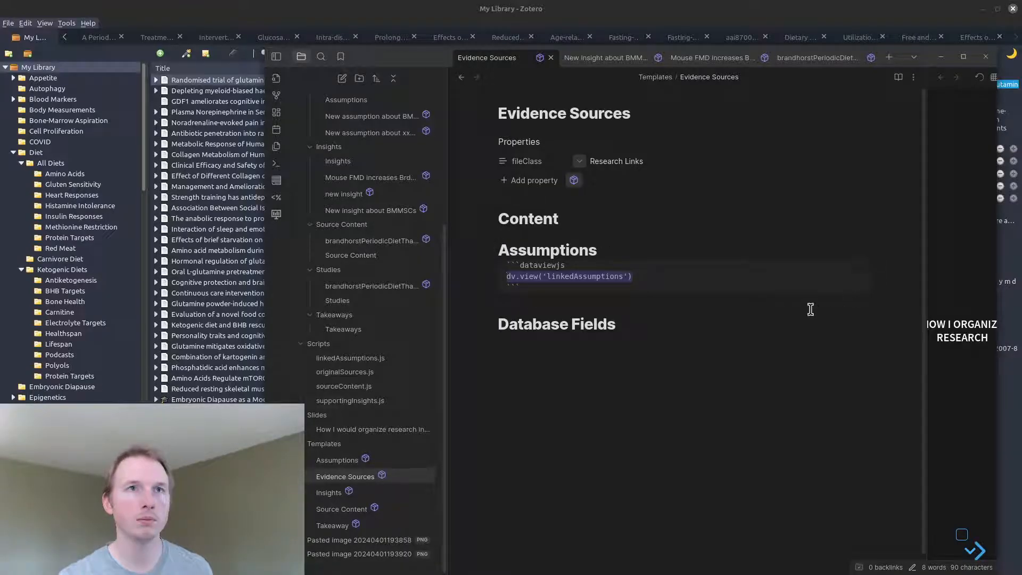
left_click(506, 267)
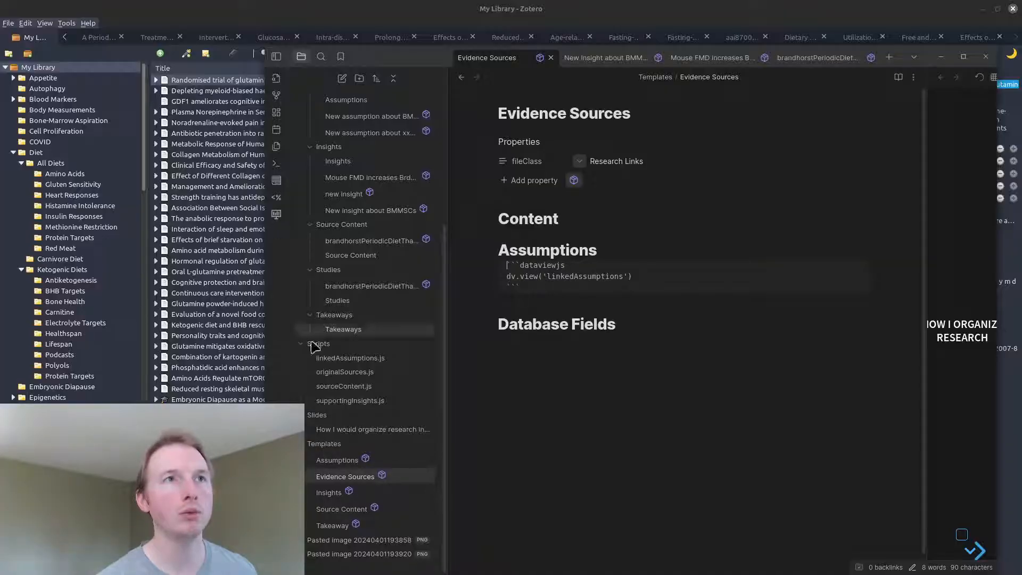
left_click_drag(547, 276, 624, 276)
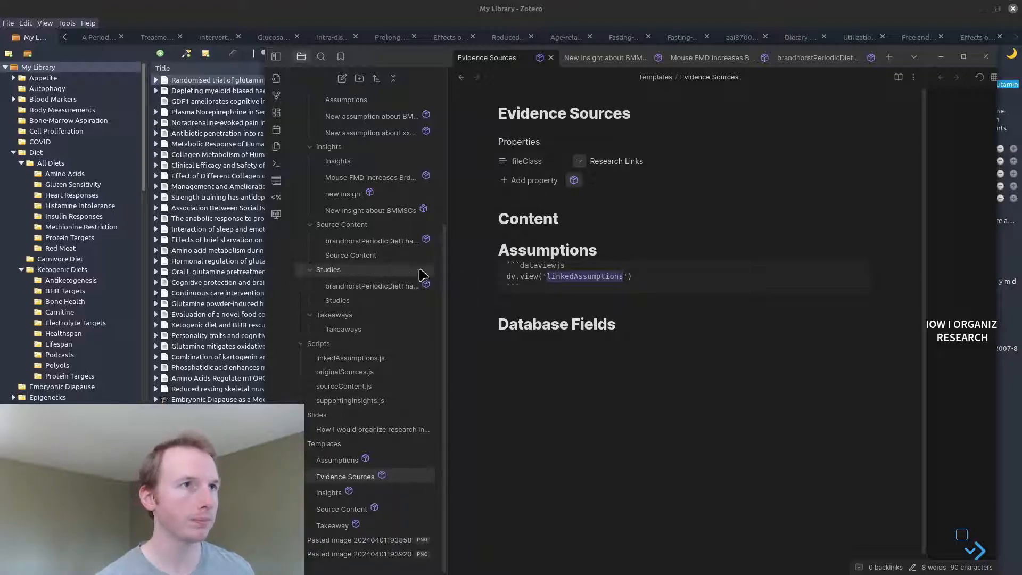
- Open the linkedAssumptions.js script from the Scripts folder to read its code
scroll(397, 446, "up", 5)
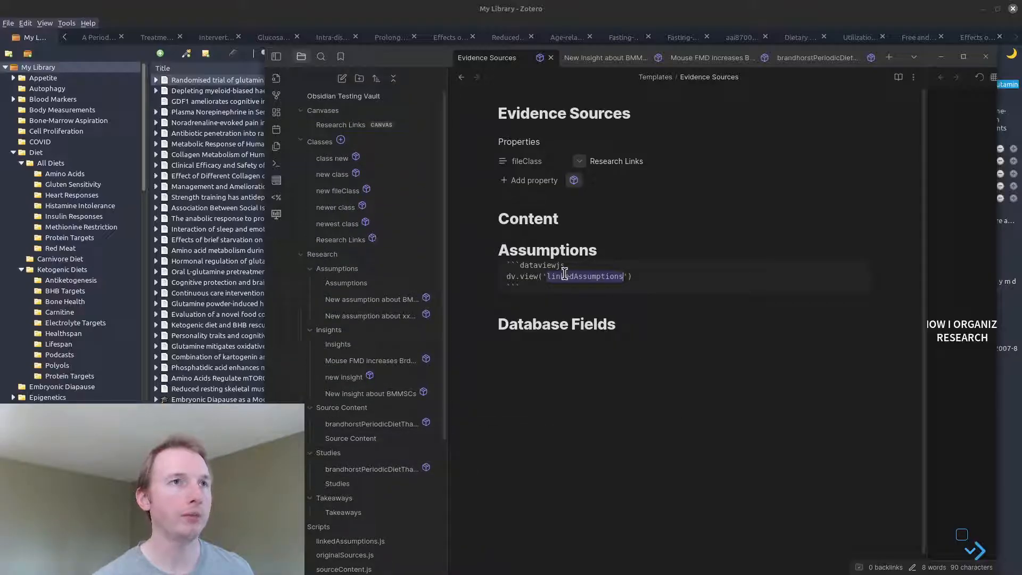
scroll(355, 360, "down", 4)
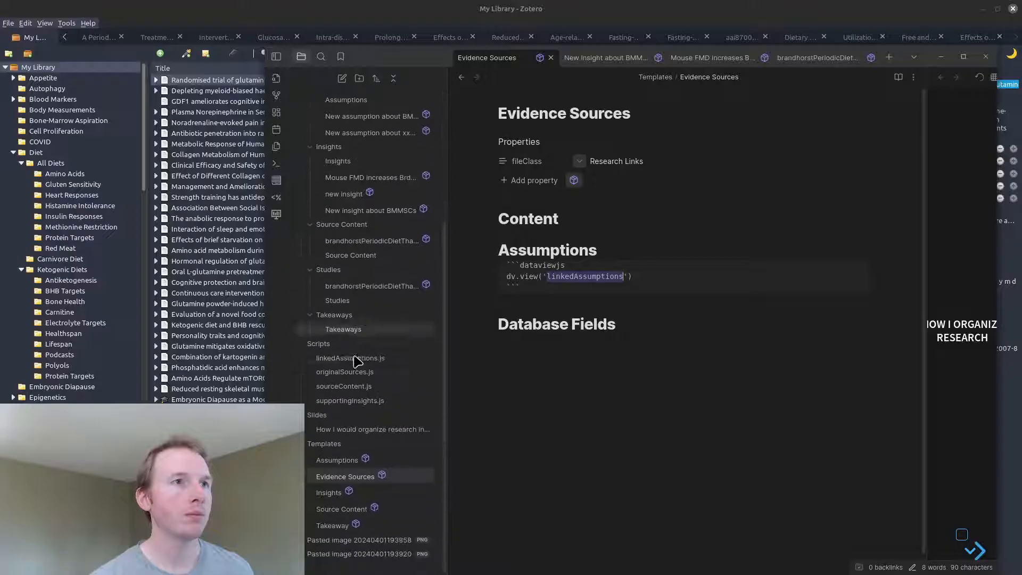
left_click(355, 360)
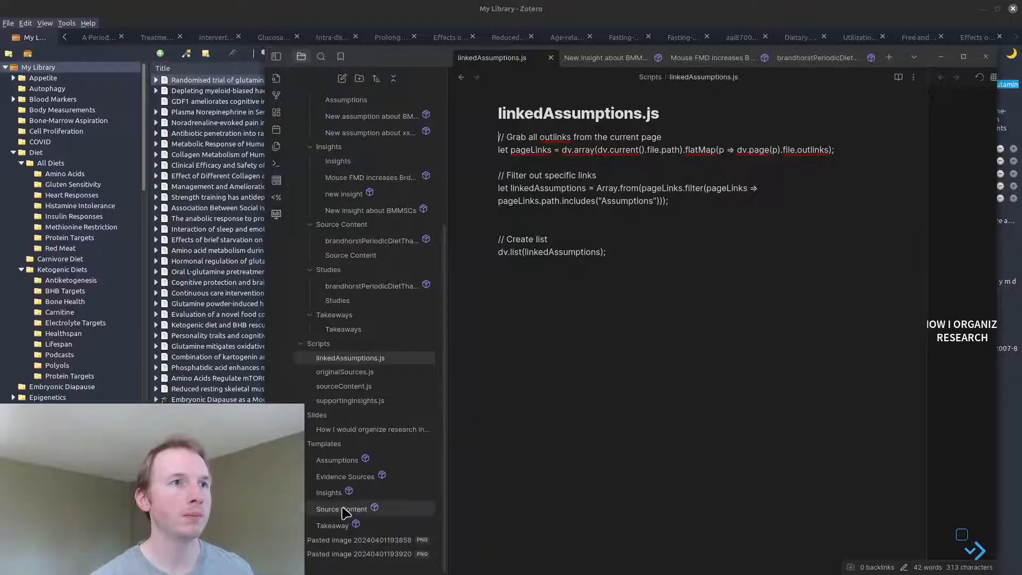
- View the Assumptions template, return to the Evidence Sources template and place the cursor in its Database Fields heading
left_click(338, 460)
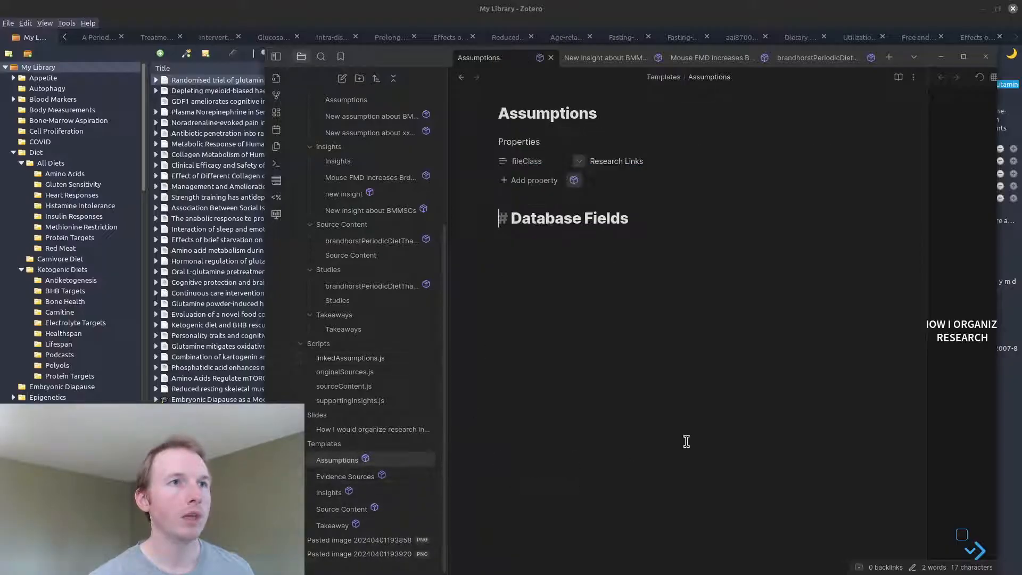
left_click(341, 476)
left_click(619, 303)
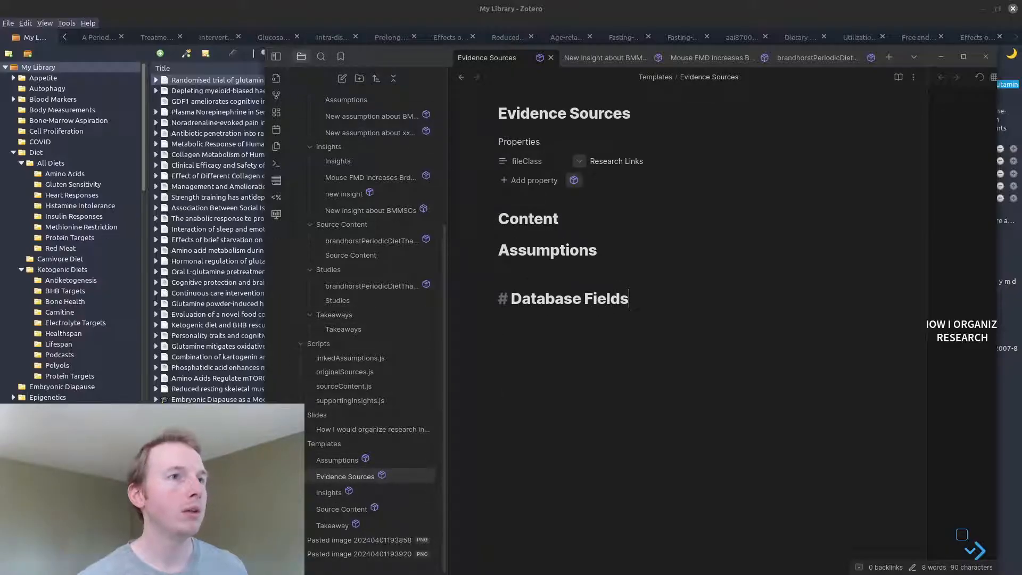
- Review the Dataview and DB Folder plugin settings, including the inline field and template folder options, and close the settings
left_click(276, 562)
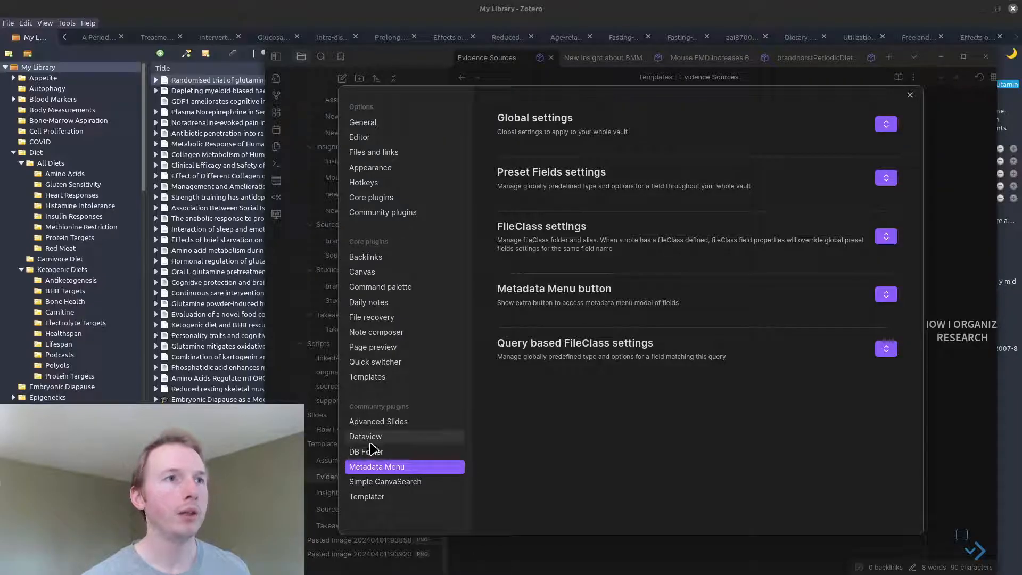
left_click(369, 438)
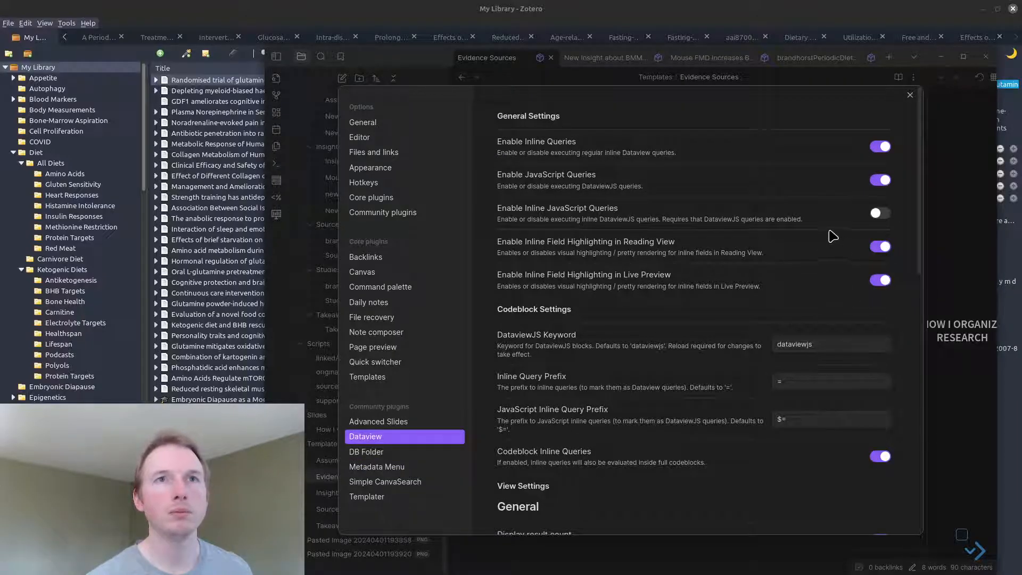
scroll(833, 236, "down", 10)
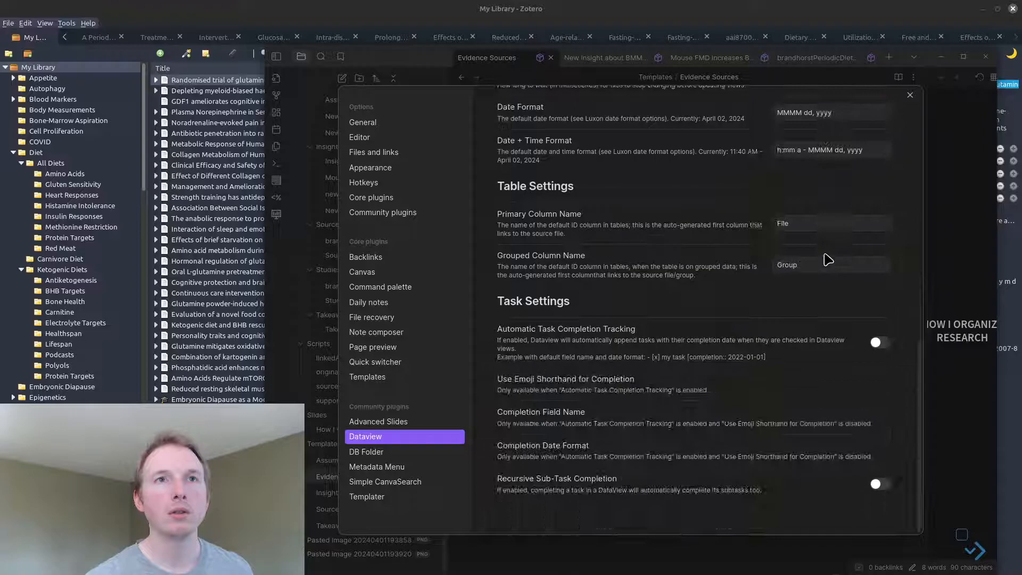
scroll(832, 333, "up", 10)
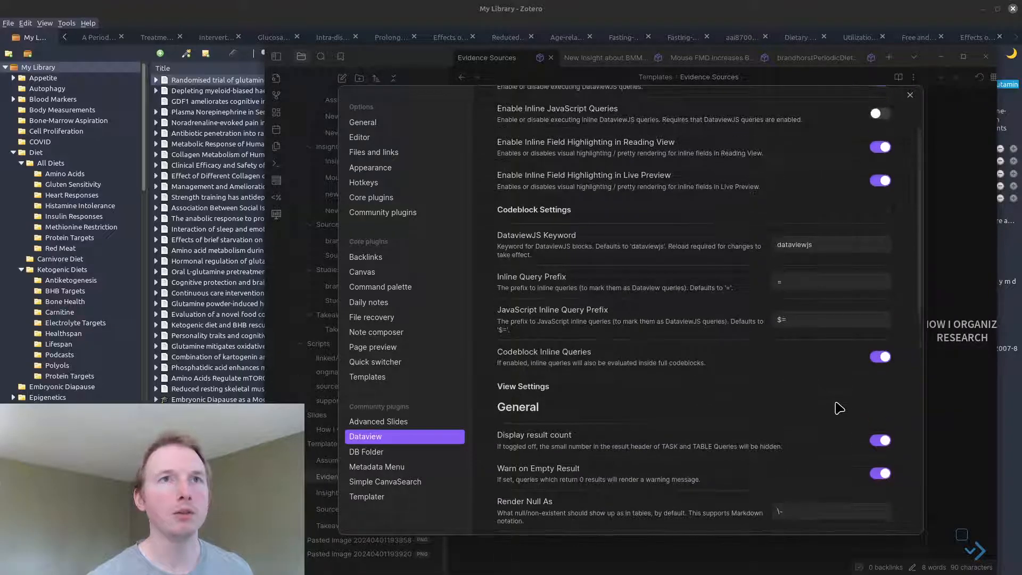
scroll(839, 408, "up", 3)
left_click(370, 452)
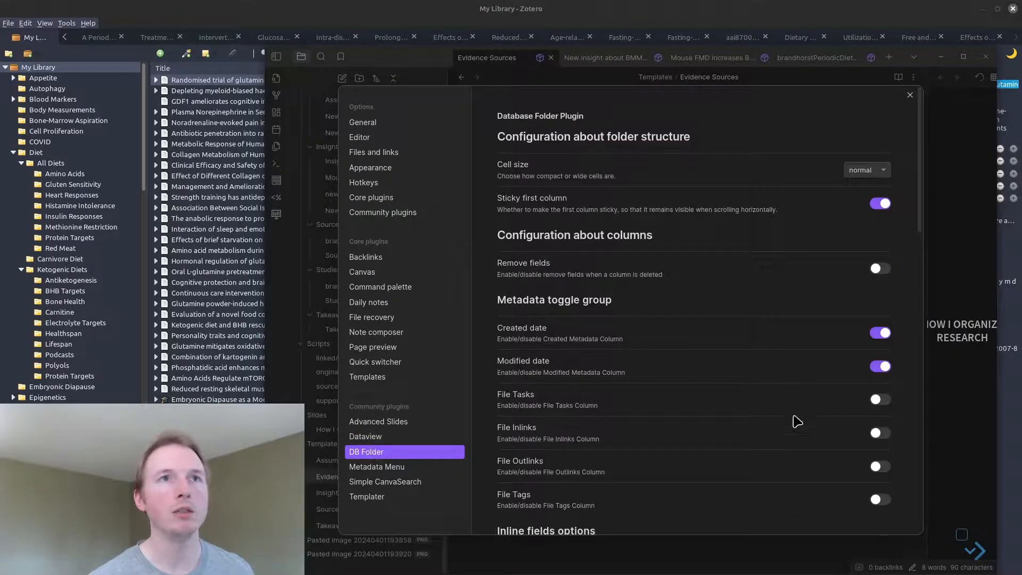
scroll(785, 490, "down", 6)
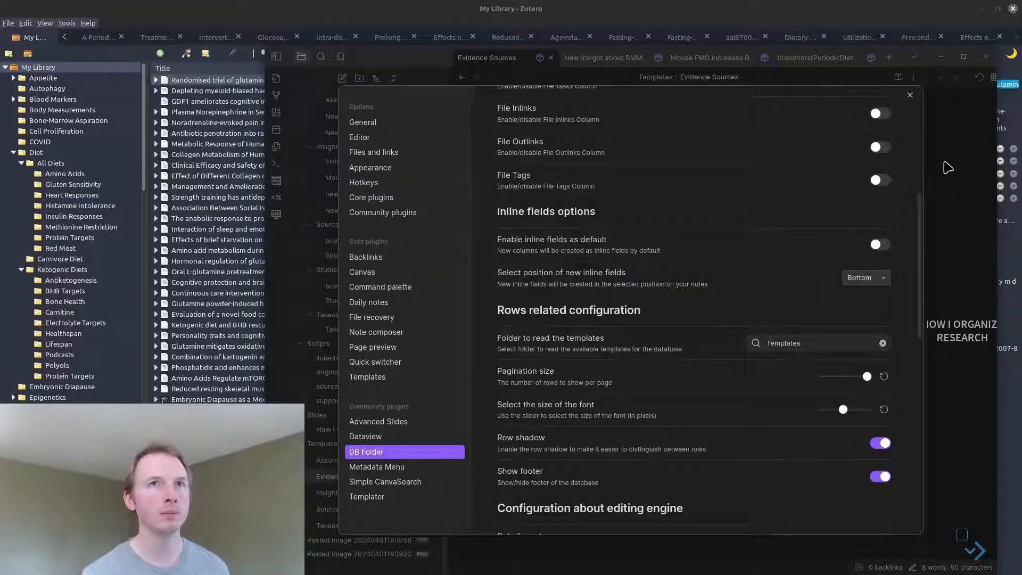
left_click(948, 168)
- Open the Source Content database, check the Database Fields section of its Figure 2T note, and return to the table
left_click(351, 255)
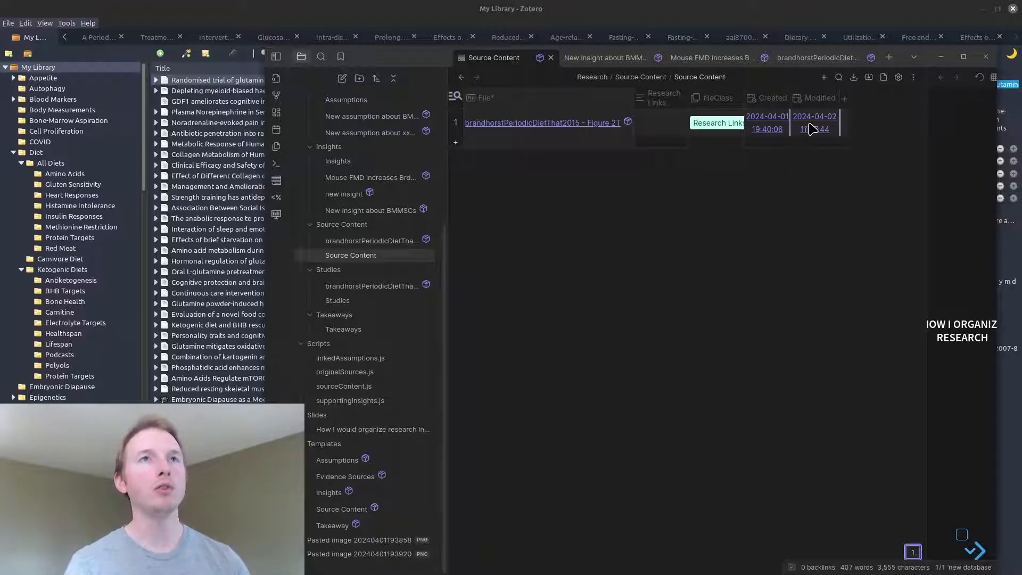
left_click(562, 123)
scroll(768, 393, "down", 8)
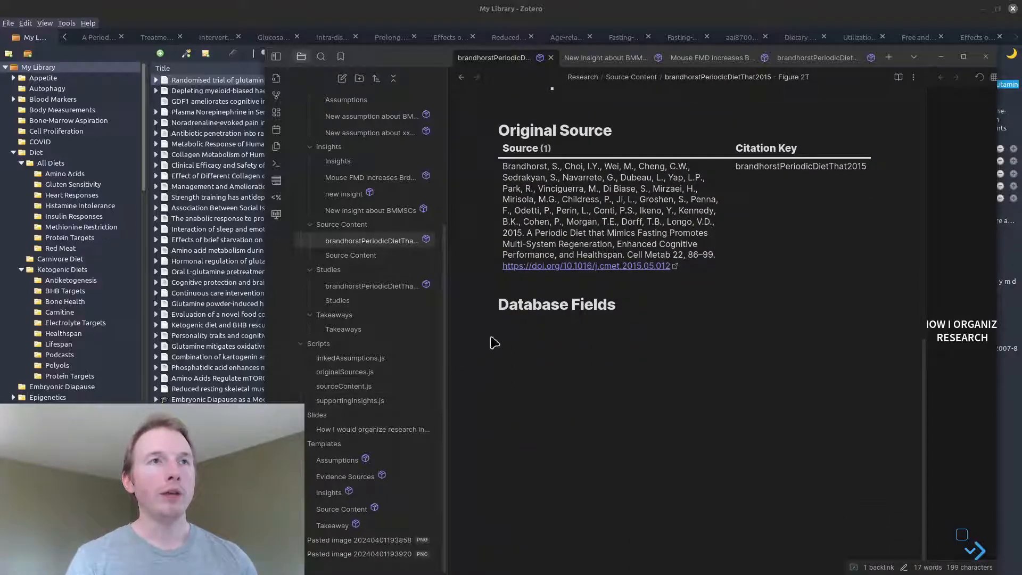
scroll(492, 343, "up", 8)
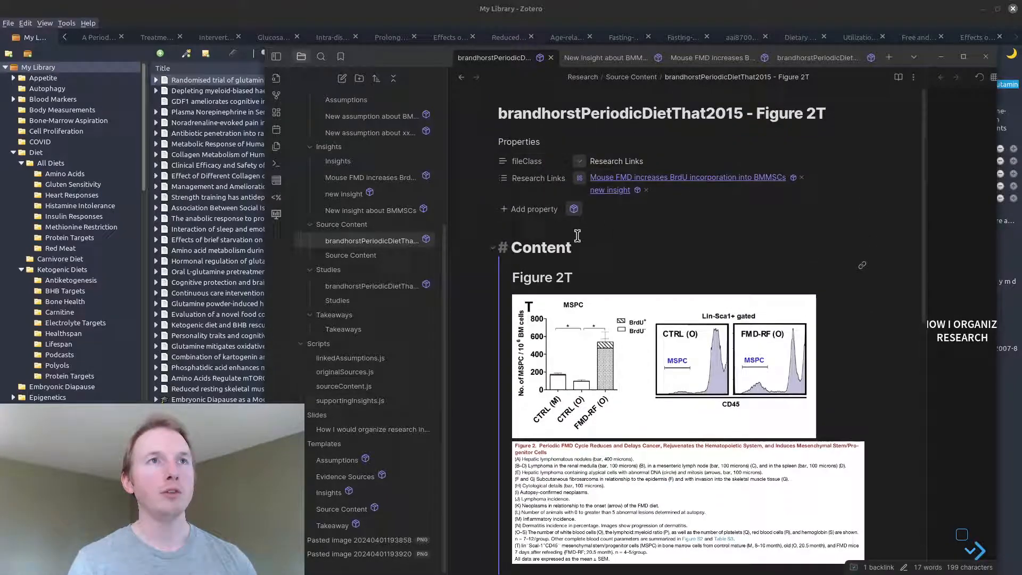
left_click(461, 76)
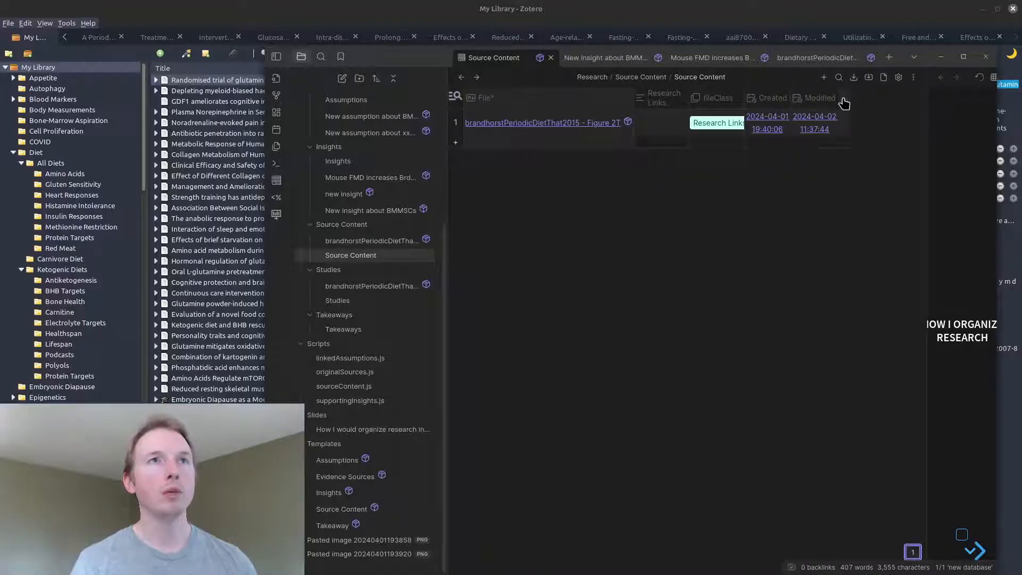
- Add an empty Relation column named Studies to the Source Content table and close the columns settings
left_click(844, 101)
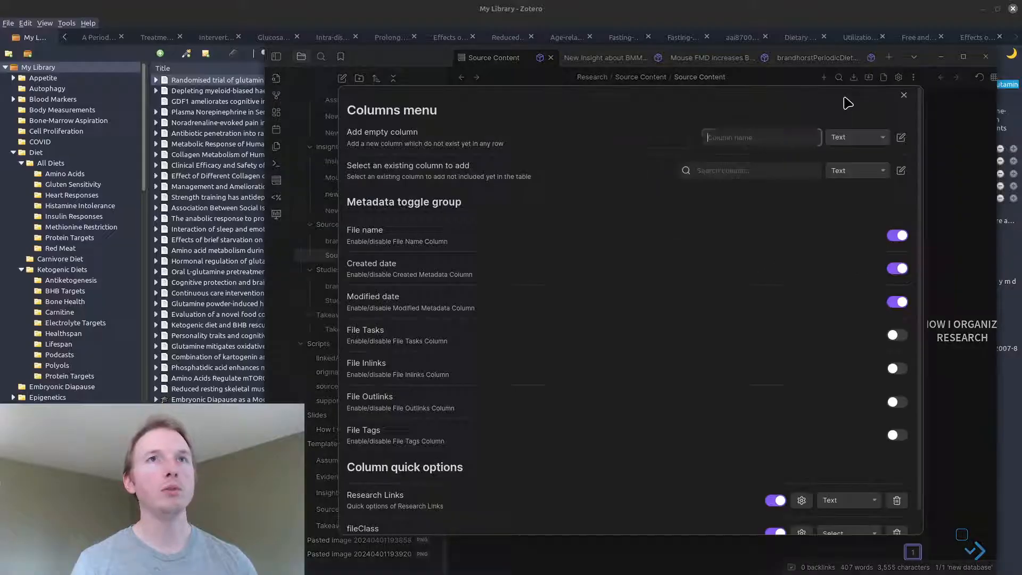
left_click(858, 138)
left_click(844, 223)
left_click(796, 137)
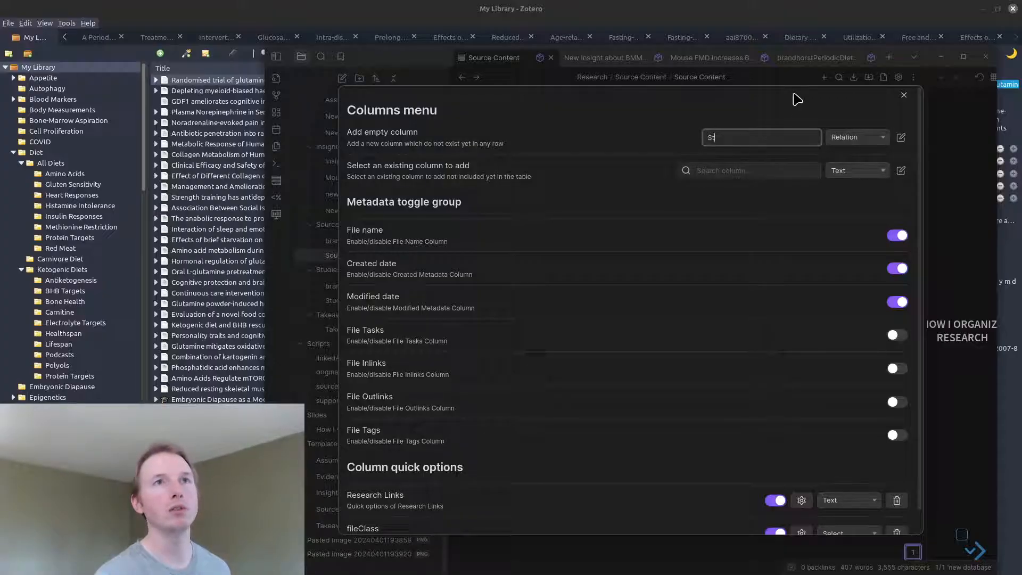
type("Studies")
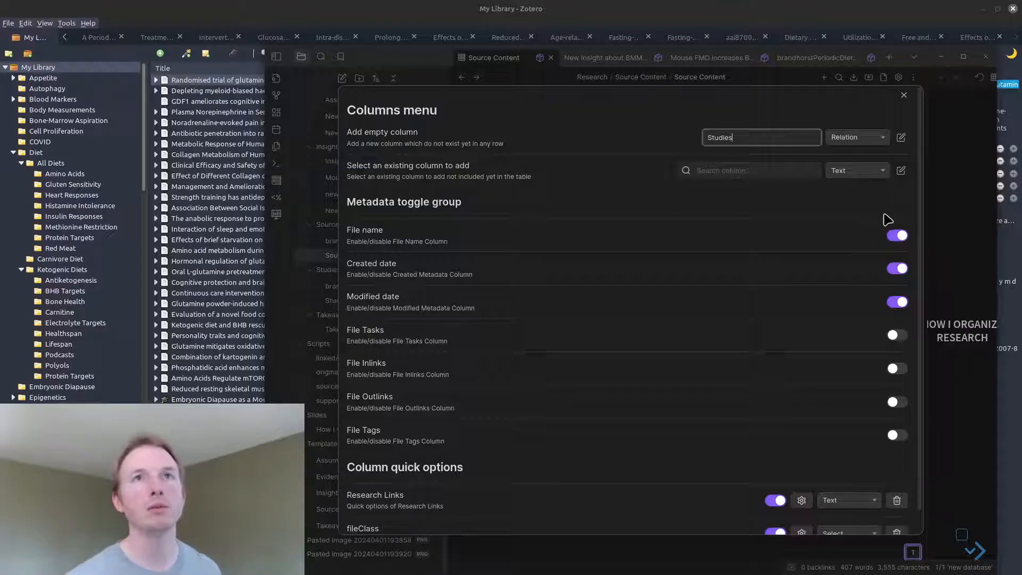
left_click(901, 137)
left_click(963, 137)
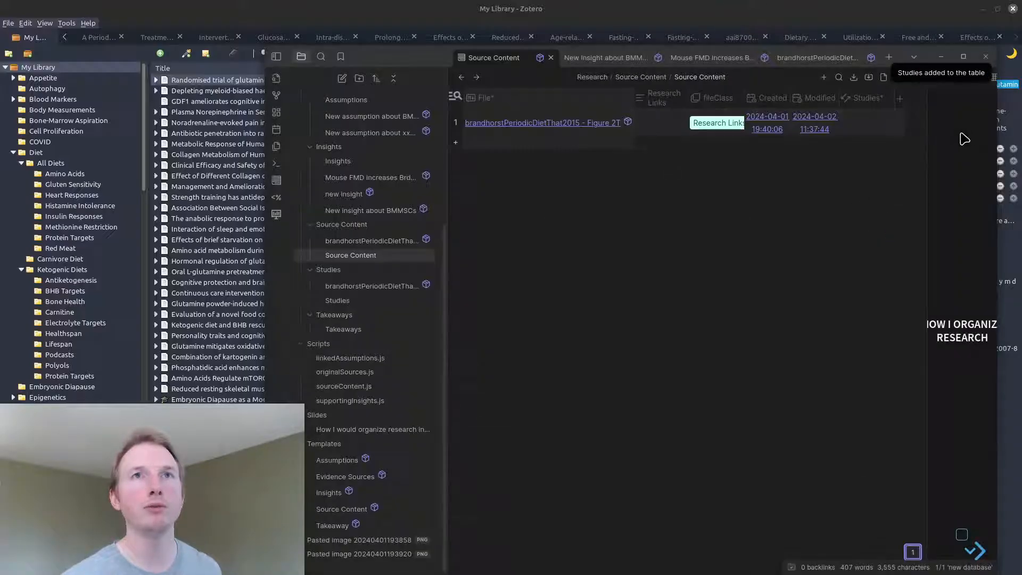
- Relate the Studies column to the Studies table and link the Figure 2T row to brandhorstPeriodicDietThat2015
left_click(867, 101)
left_click(840, 272)
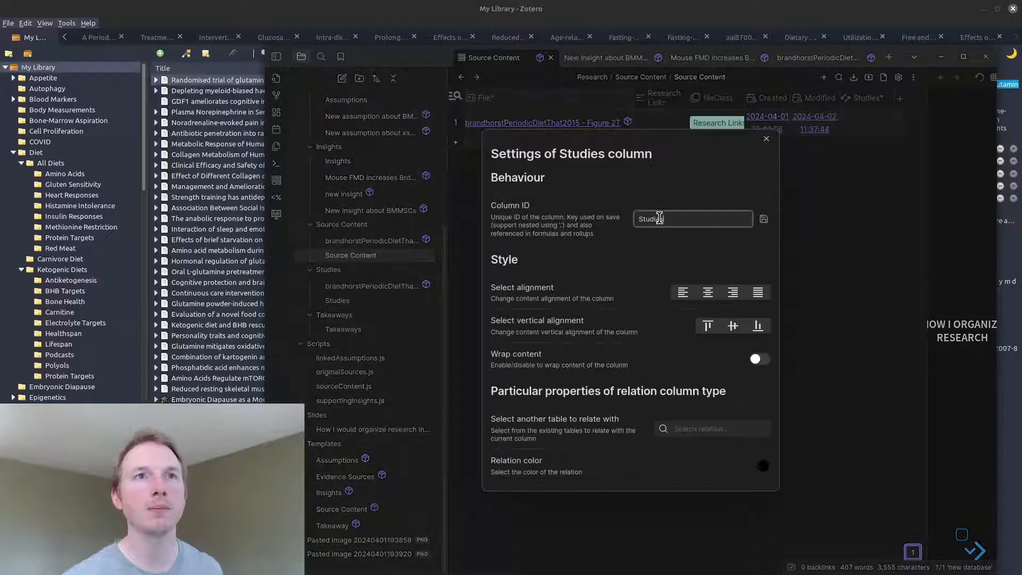
left_click(696, 426)
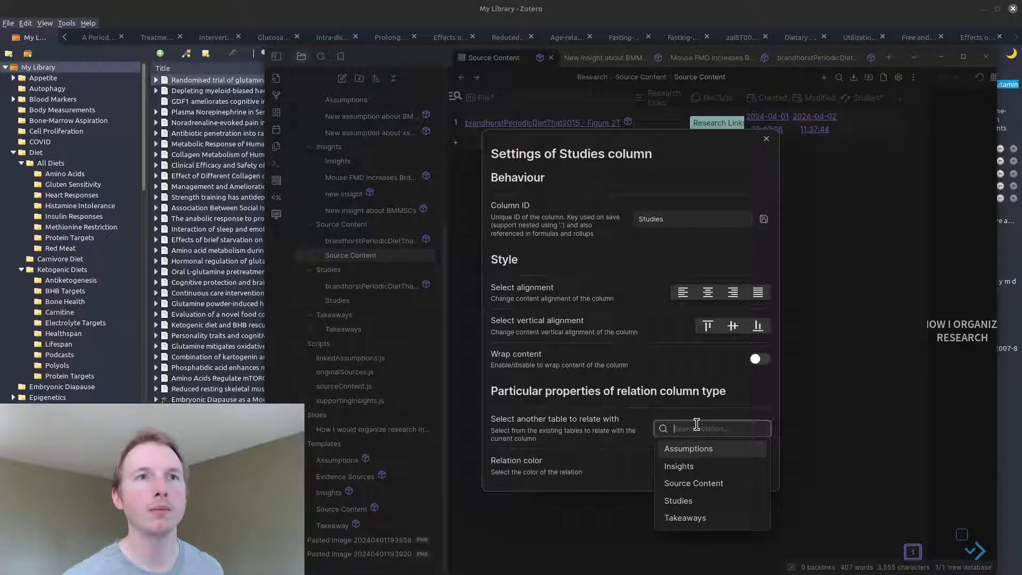
left_click(698, 501)
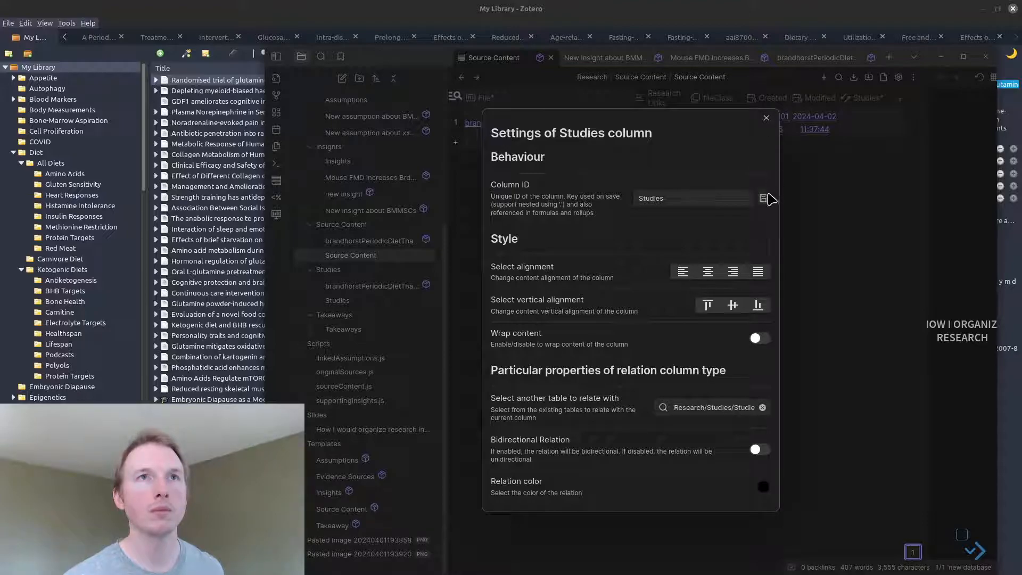
left_click(766, 117)
left_click(884, 131)
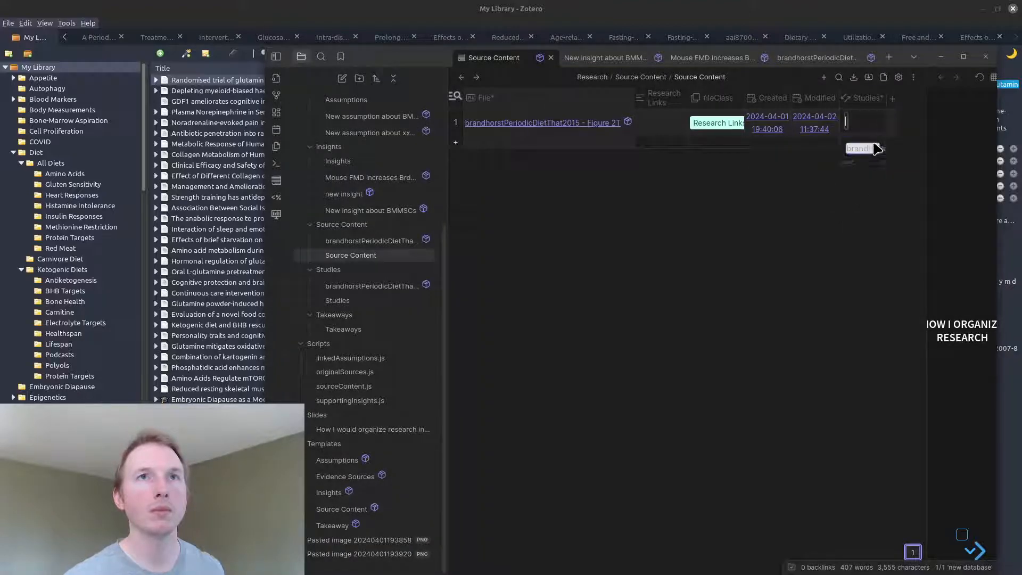
left_click(866, 148)
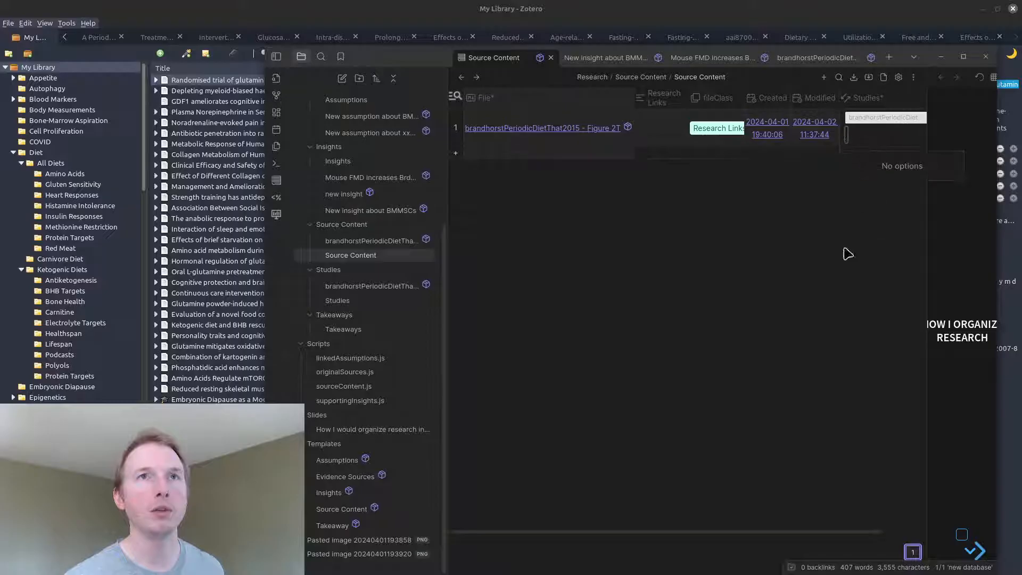
- Open the Figure 2T note and examine the Studies inline link under Database Fields along with the note's other sections
left_click(530, 123)
scroll(603, 178, "down", 5)
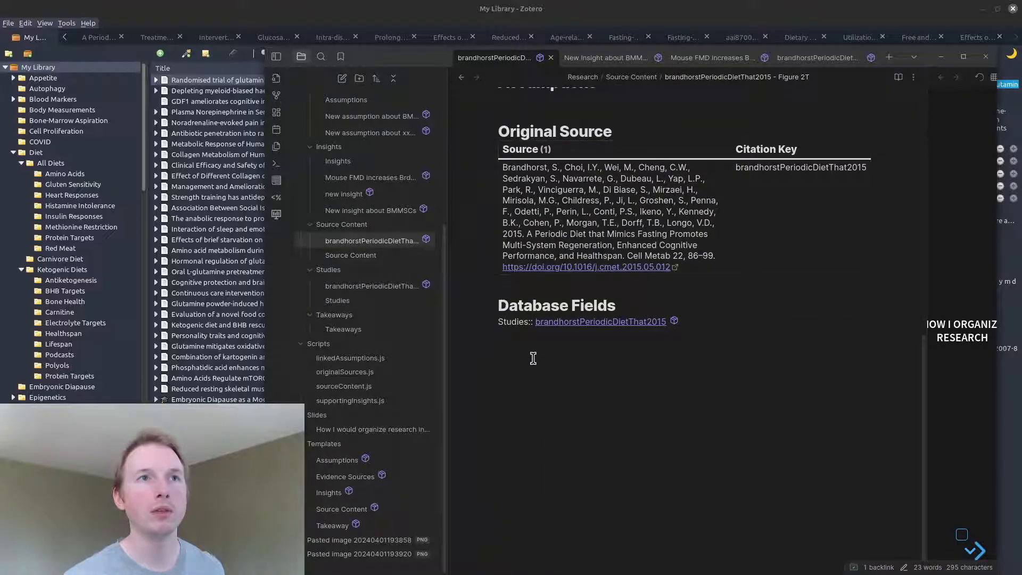
left_click_drag(500, 321, 687, 327)
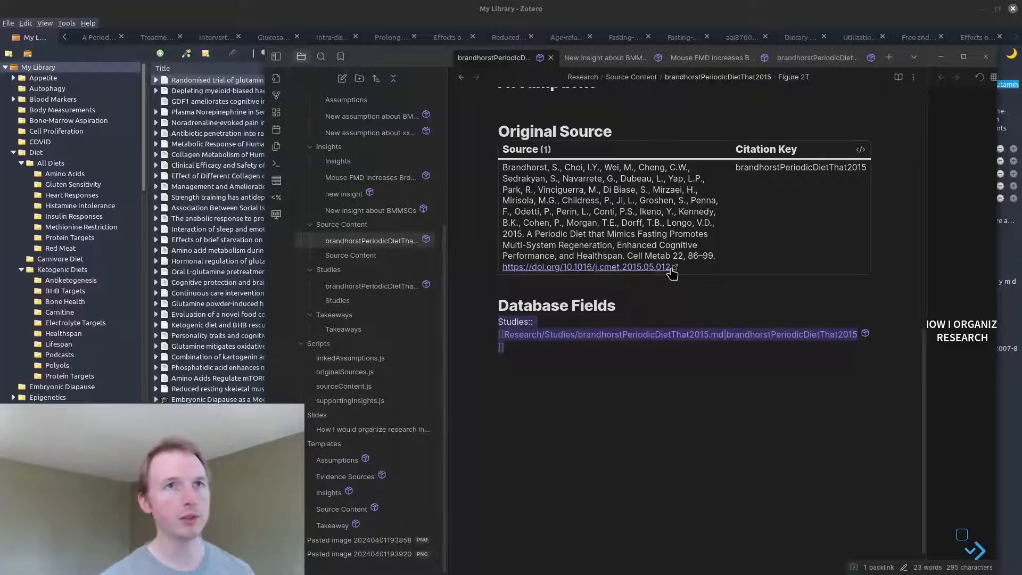
left_click(517, 321)
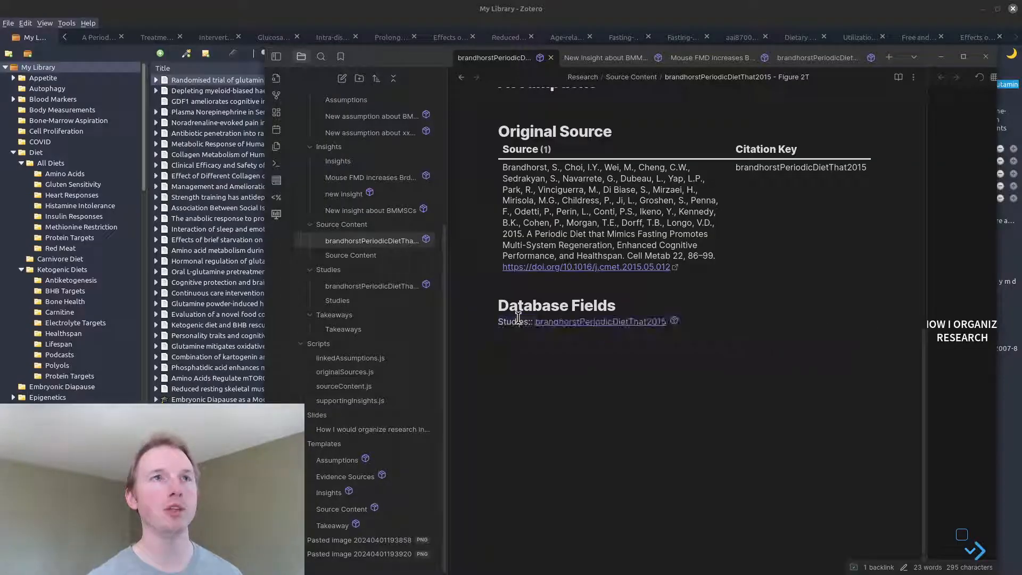
scroll(639, 315, "up", 10)
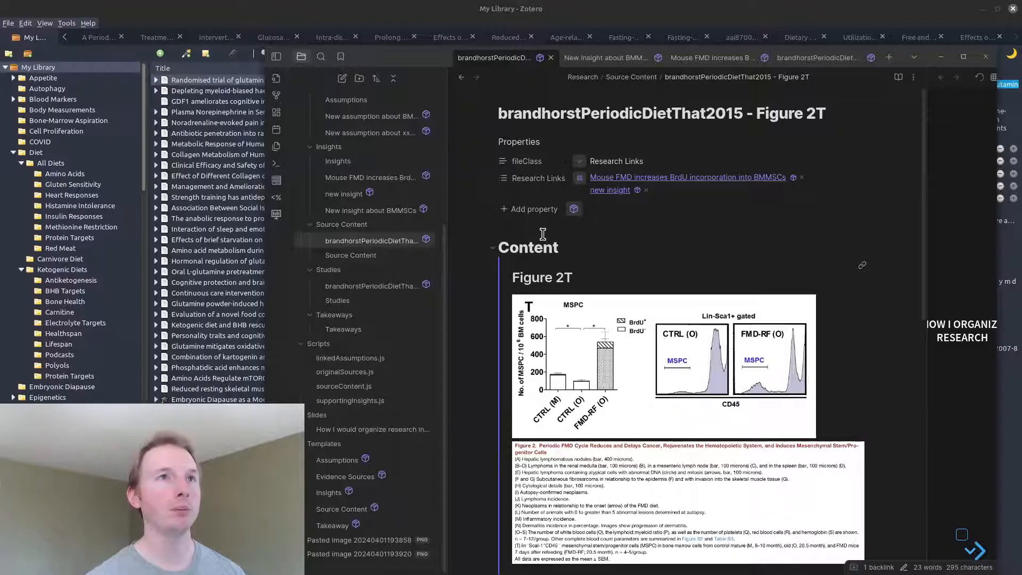
scroll(543, 235, "down", 8)
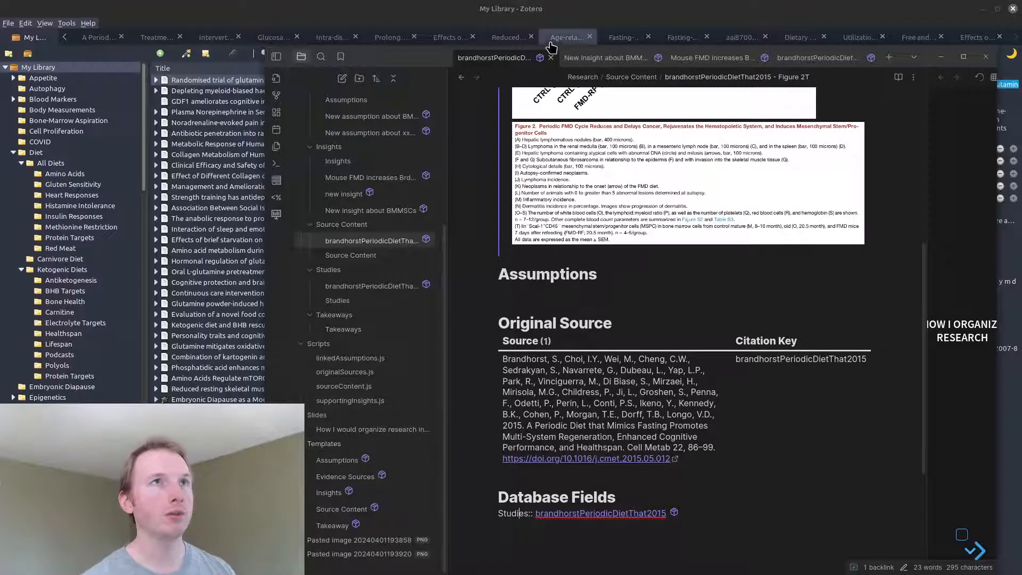
- Look through the Assumptions and Evidence Sources templates, revealing the dataviewjs code under the Assumptions heading of Evidence Sources
left_click(357, 461)
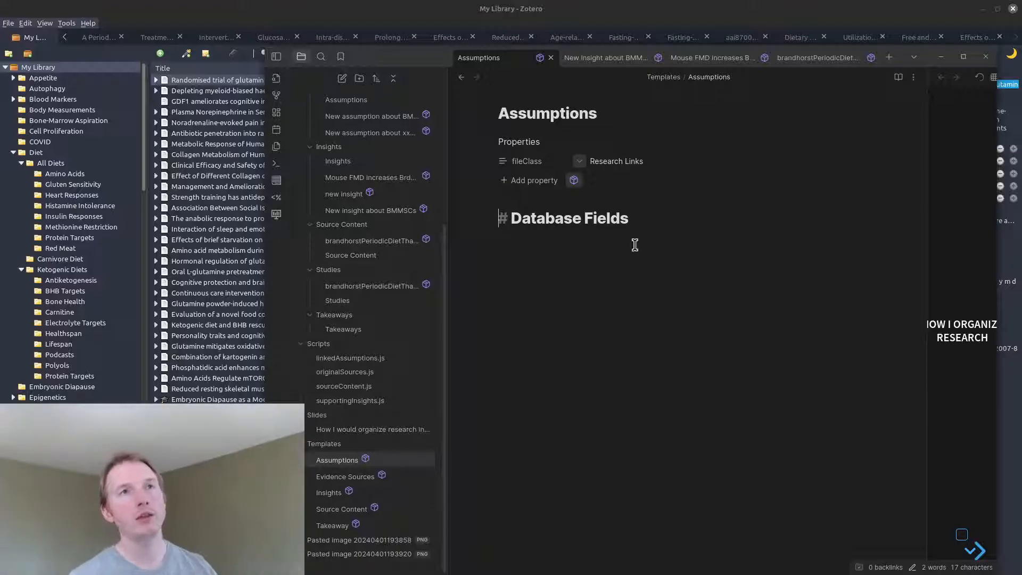
left_click(359, 477)
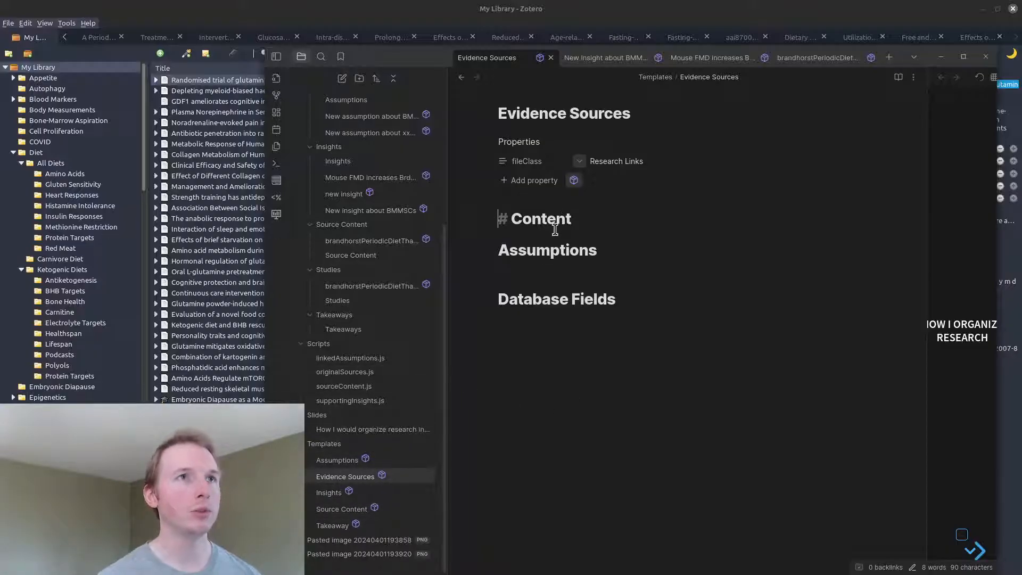
type("```dataviewjs dv.view('linkedAssumptions') ```")
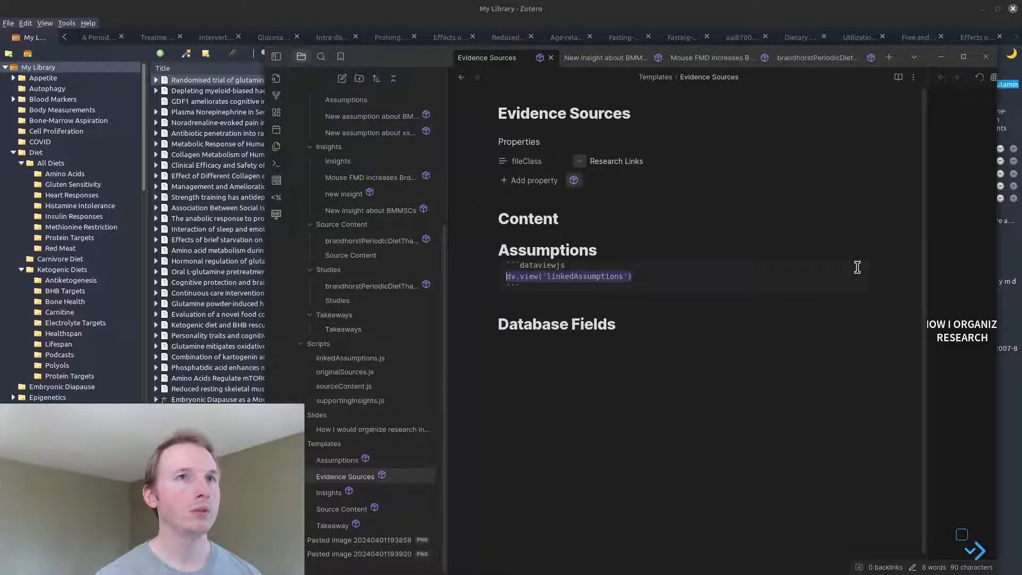
- Open the Source Content template and inspect the dataviewjs code blocks under its Assumptions and Original Source headings
left_click(344, 509)
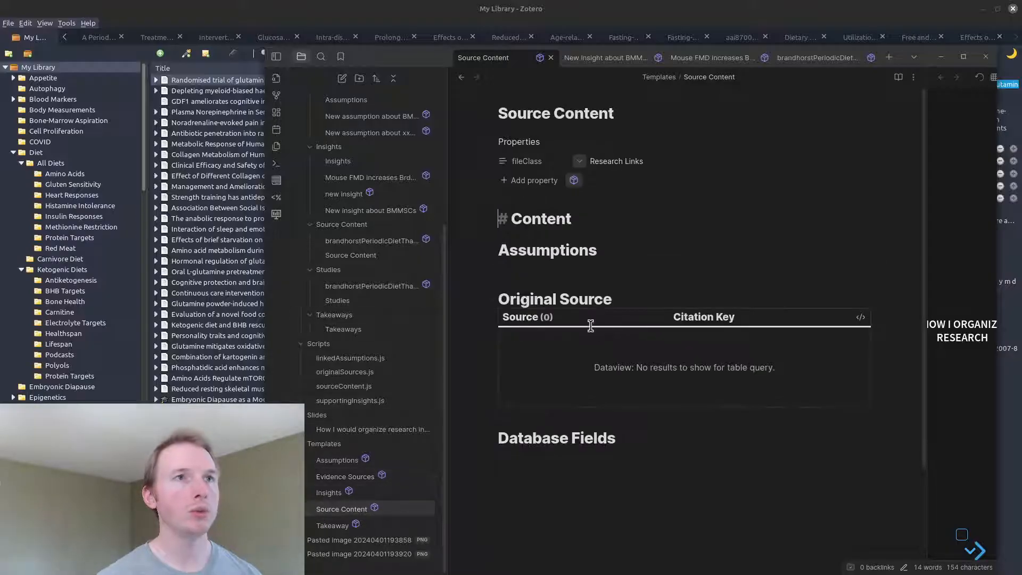
left_click(500, 235)
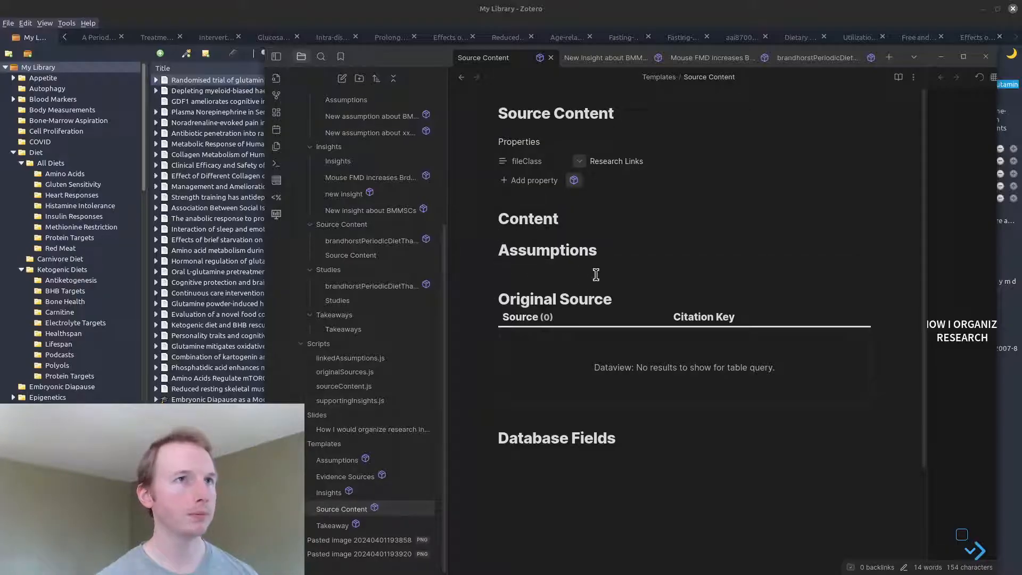
left_click(862, 265)
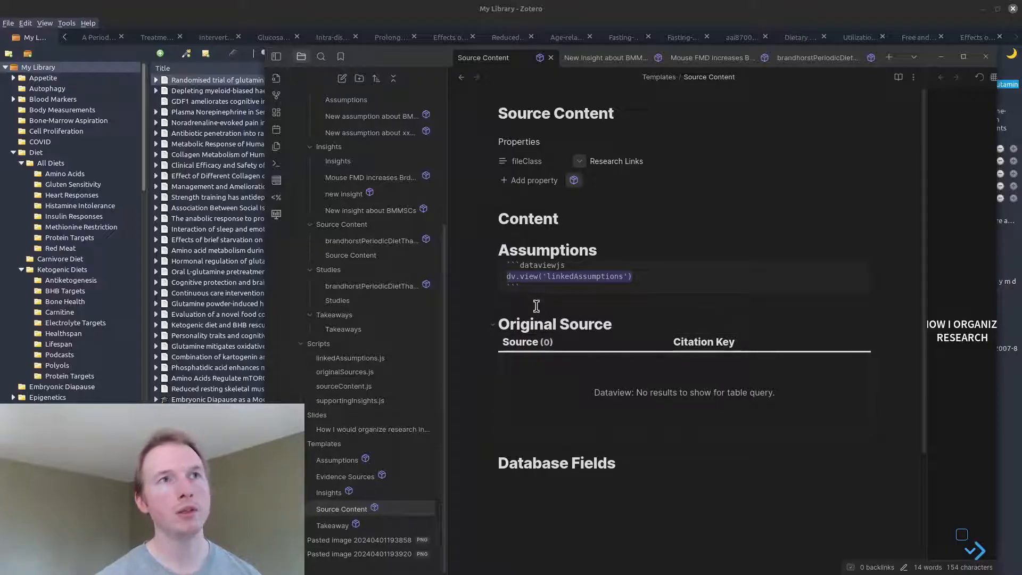
key("BackSpace")
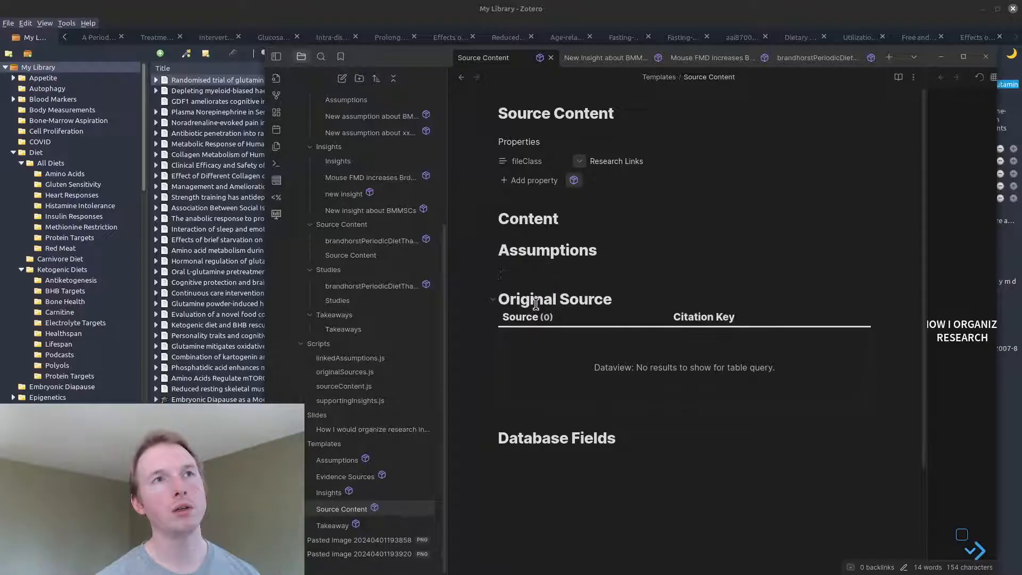
left_click(567, 299)
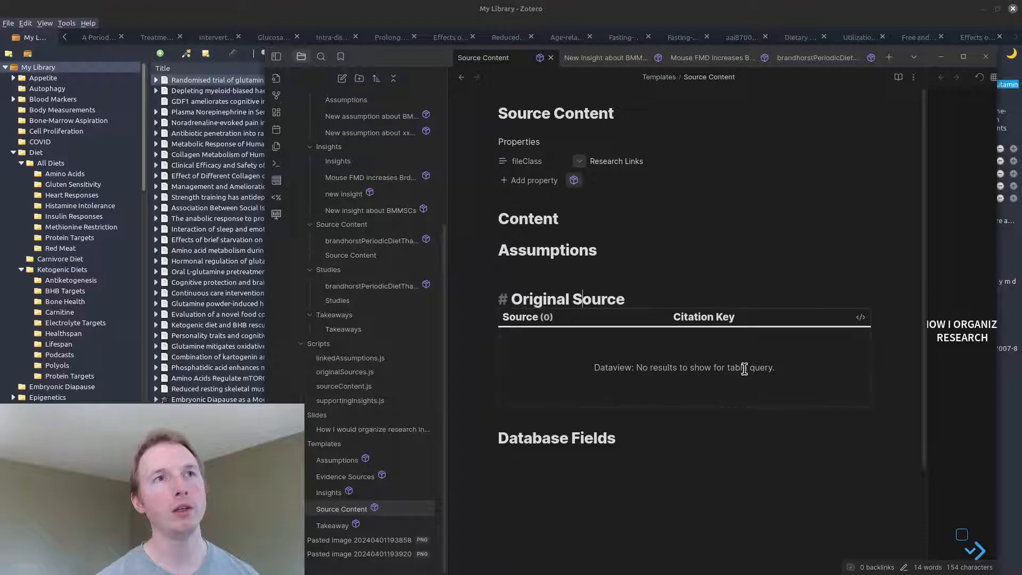
left_click(861, 318)
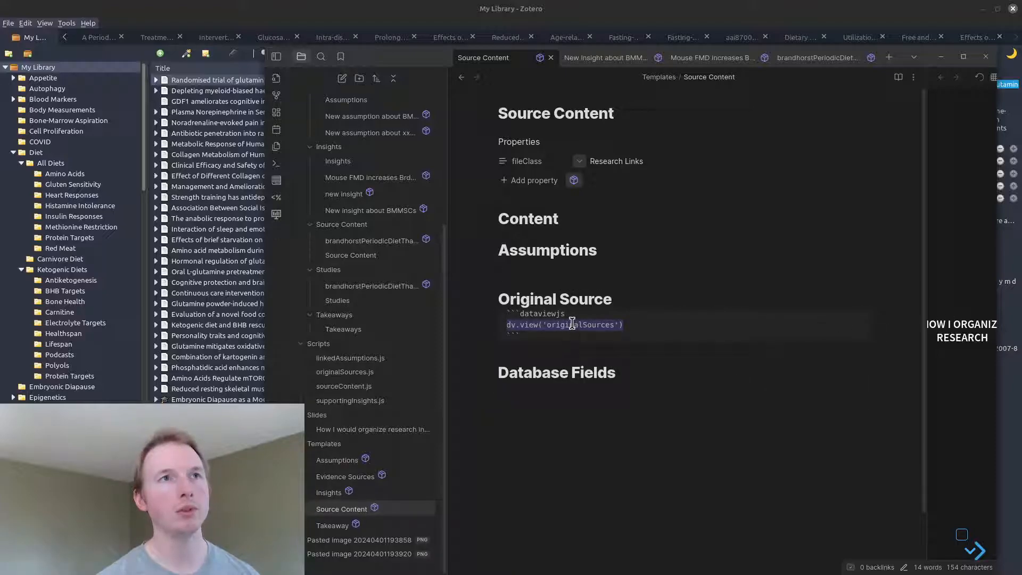
double_click(572, 324)
left_click(596, 351)
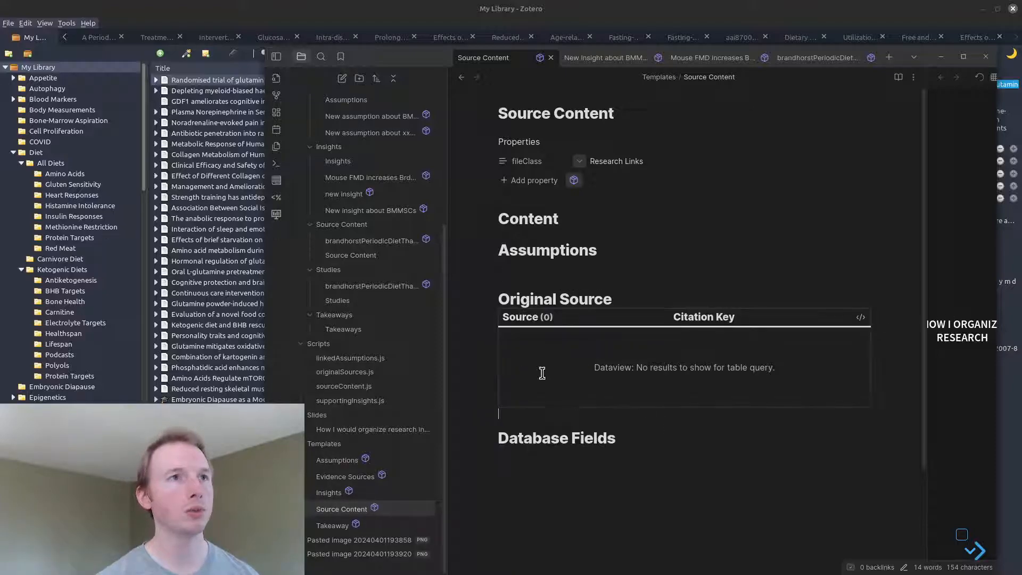
- Open the originalSources.js script and review how it collects inlinks, filters them and creates the table
left_click(345, 372)
scroll(618, 235, "down", 6)
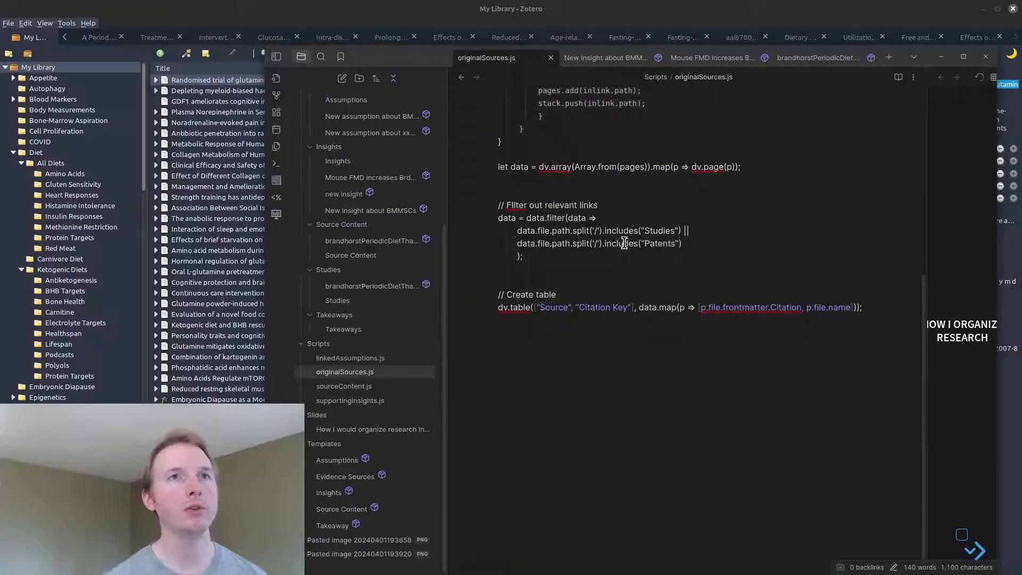
scroll(622, 239, "up", 4)
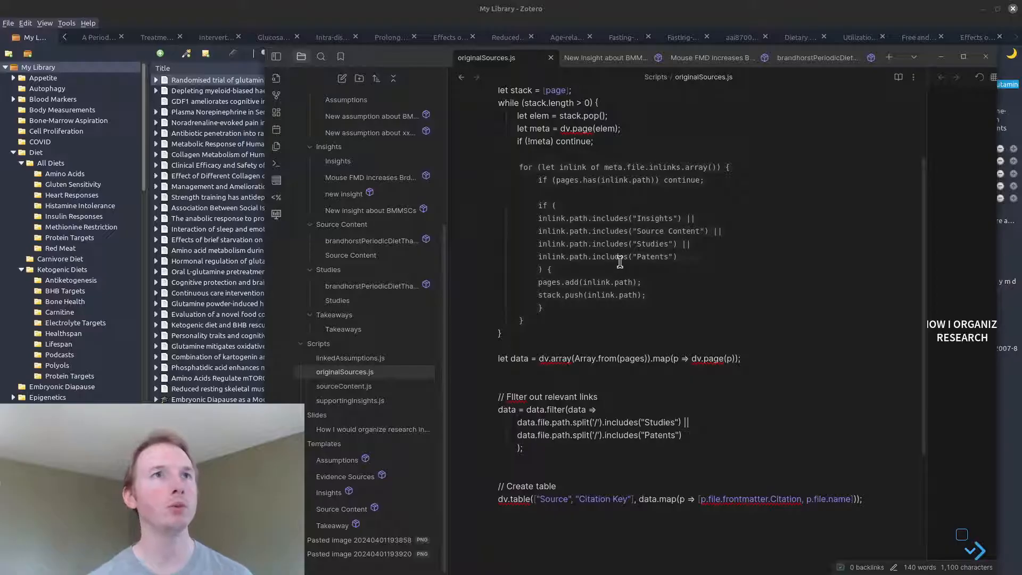
scroll(621, 262, "up", 3)
scroll(620, 261, "down", 7)
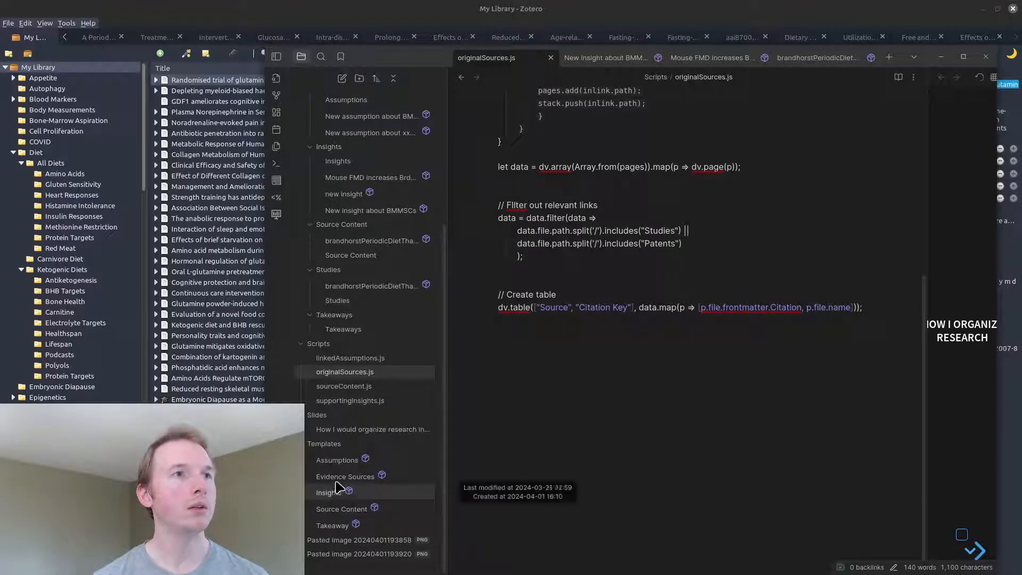
- Check the Assumptions template, then inspect the Supporting Insights code block in the Insights template and its supportingInsights.js script
left_click(337, 459)
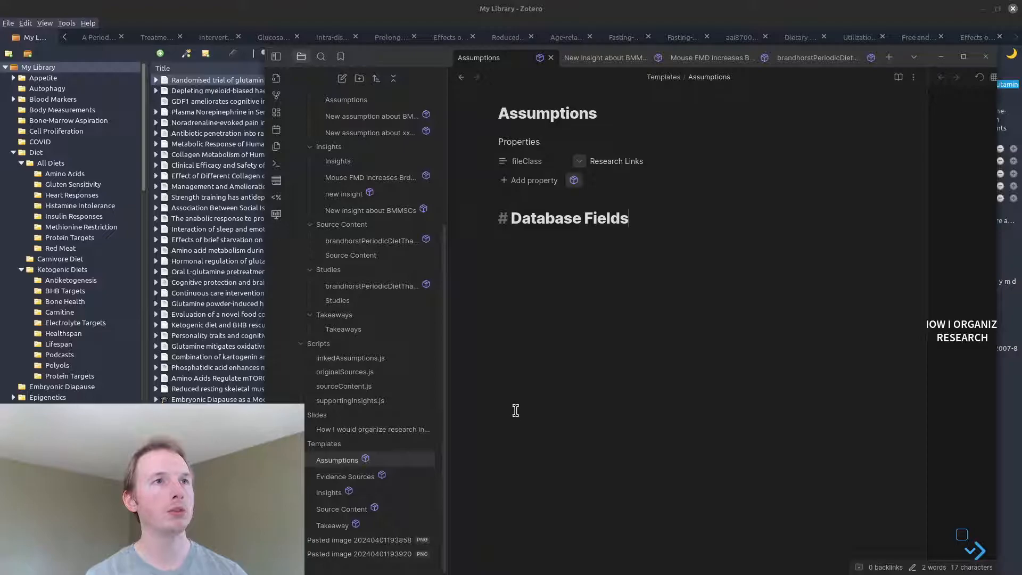
left_click(333, 494)
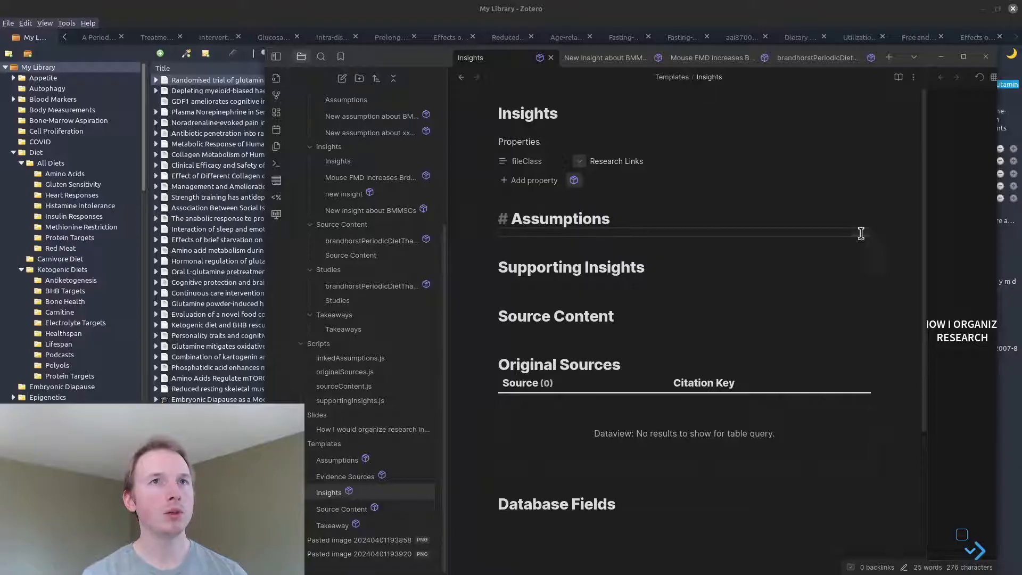
left_click(628, 295)
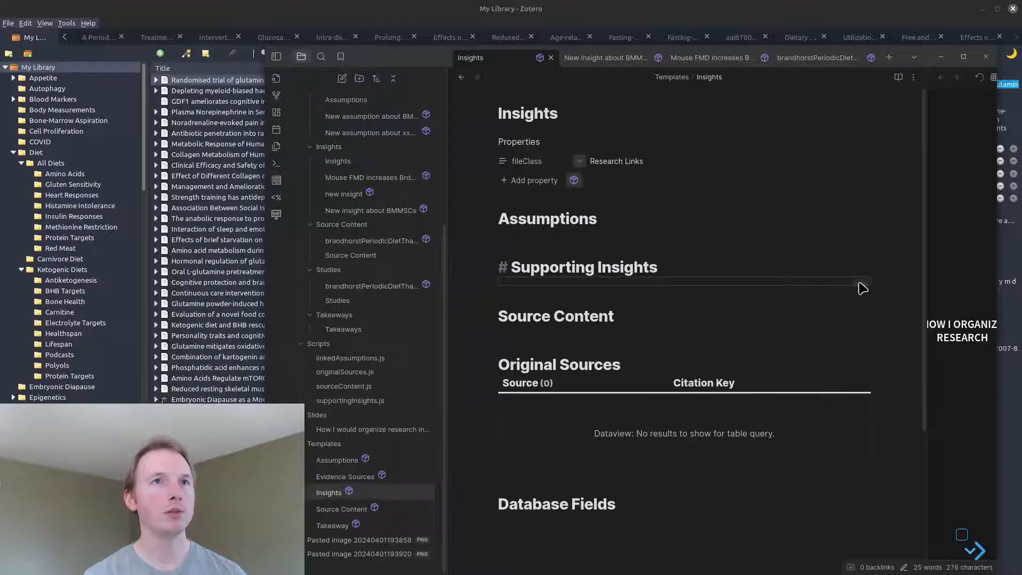
left_click(859, 282)
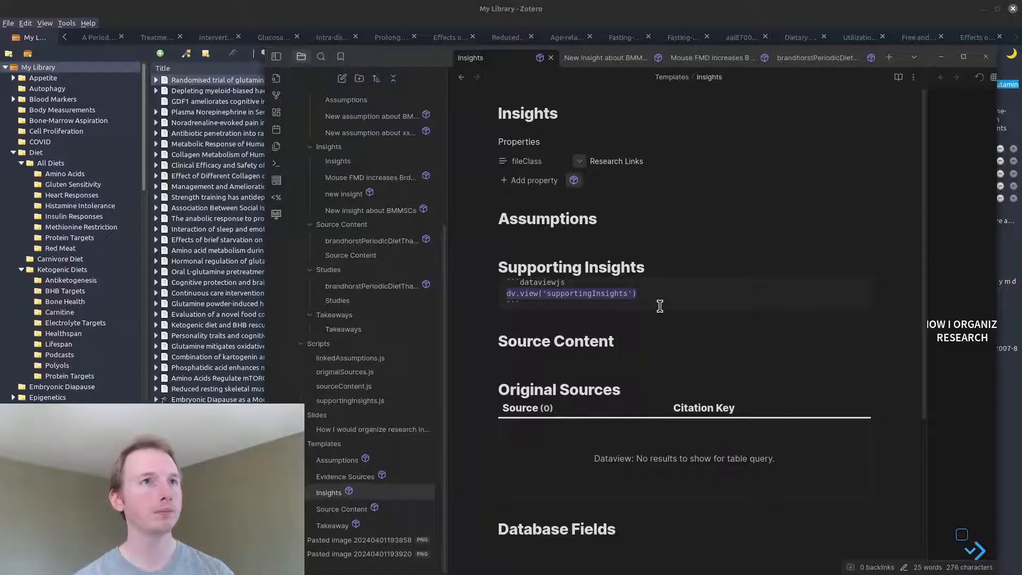
left_click(580, 293)
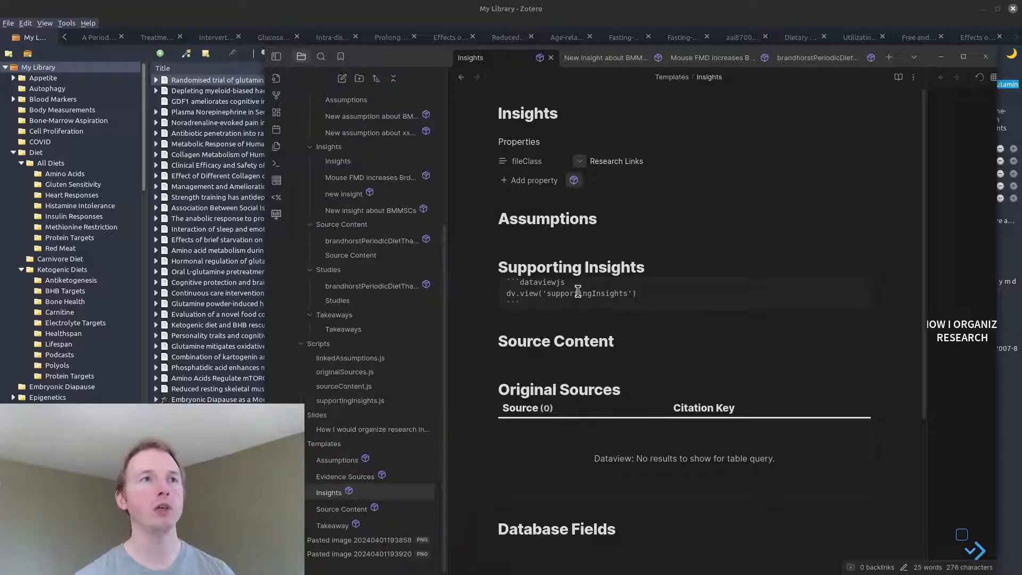
double_click(590, 295)
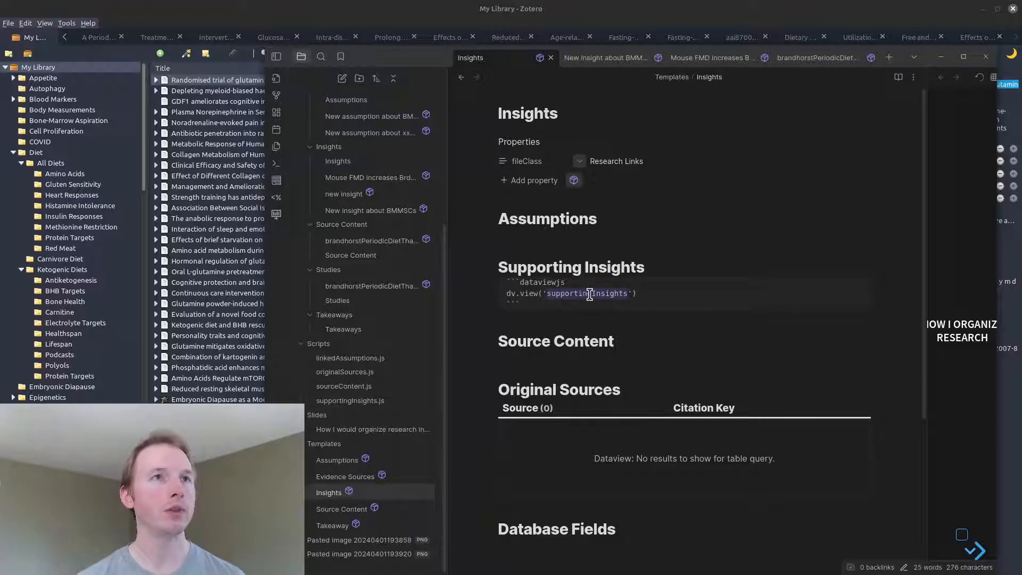
left_click(354, 401)
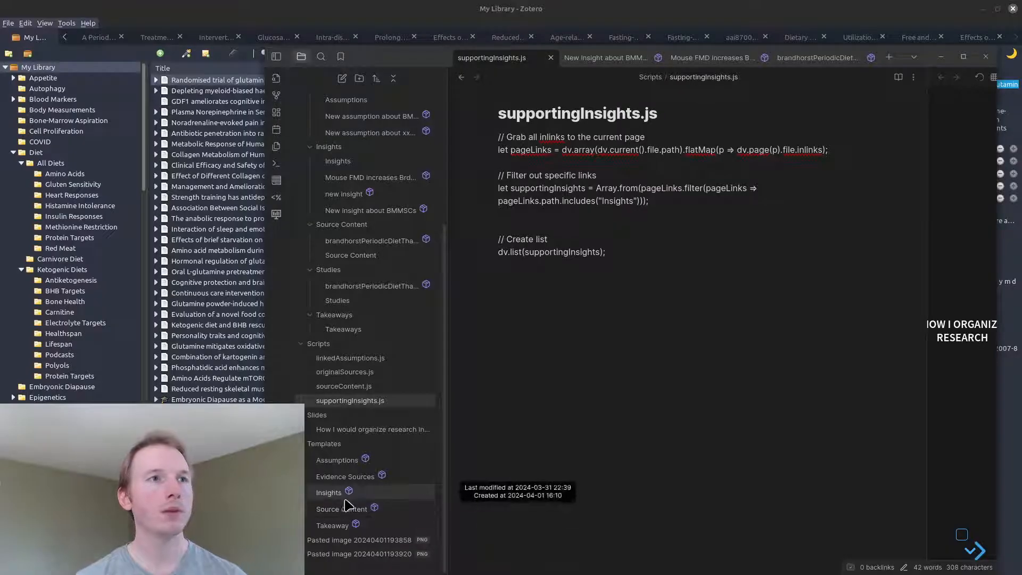
- Open the Takeaway template and inspect the code blocks under its Assumptions, Supporting Insights and Original Sources headings
left_click(341, 526)
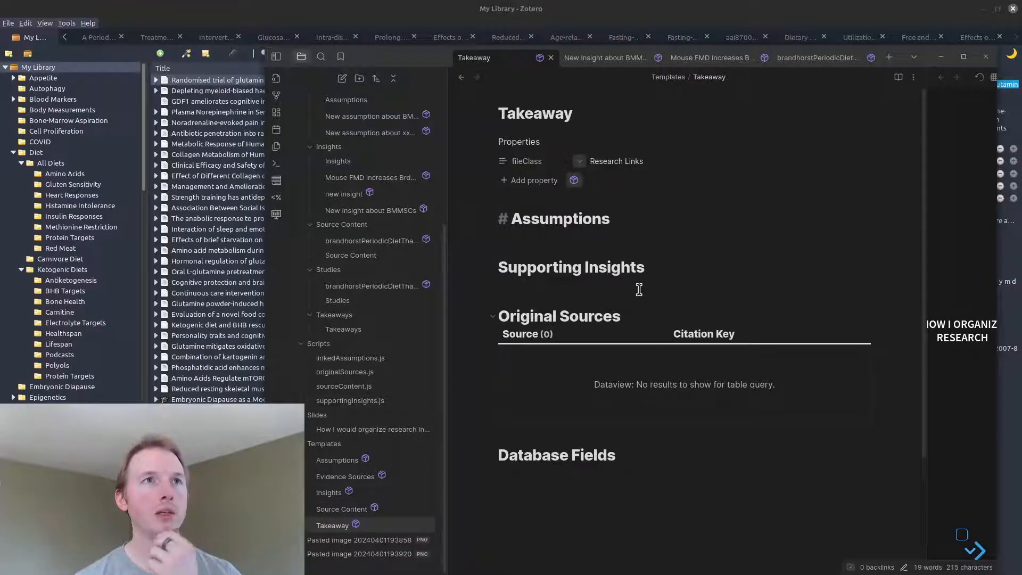
left_click(619, 238)
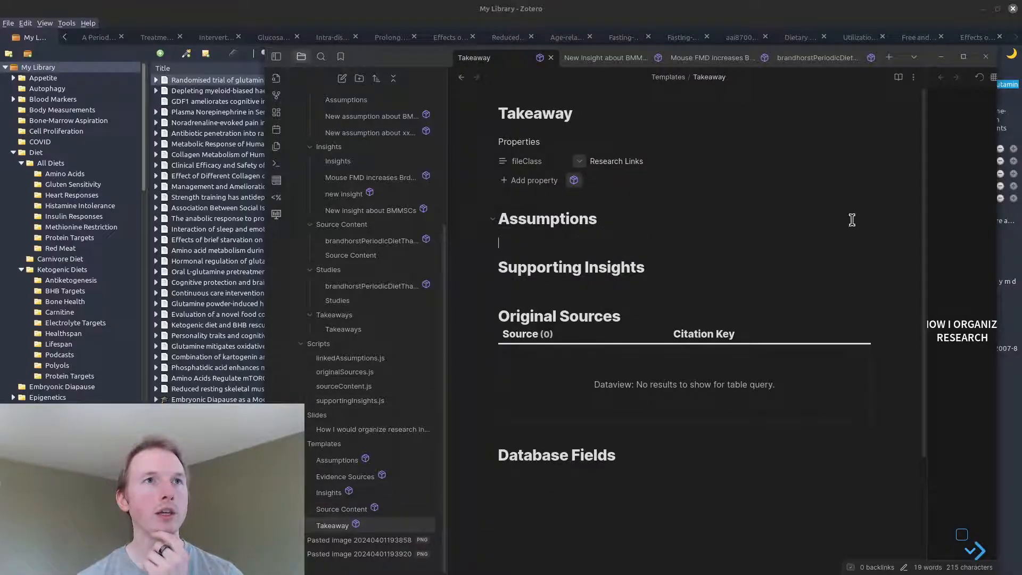
type("```dataviewjs dv.view('linkedAssumptions') ```")
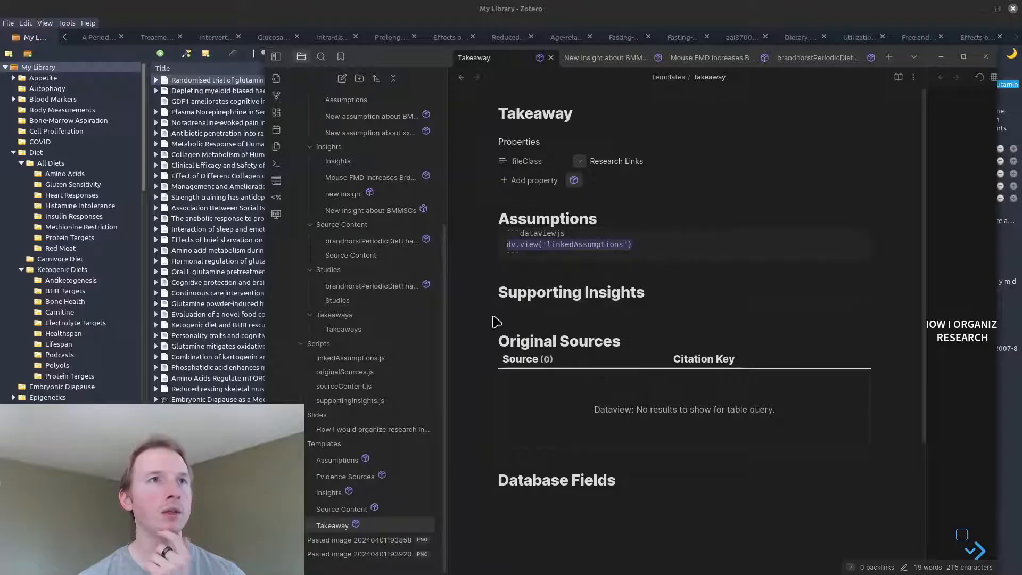
left_click(529, 293)
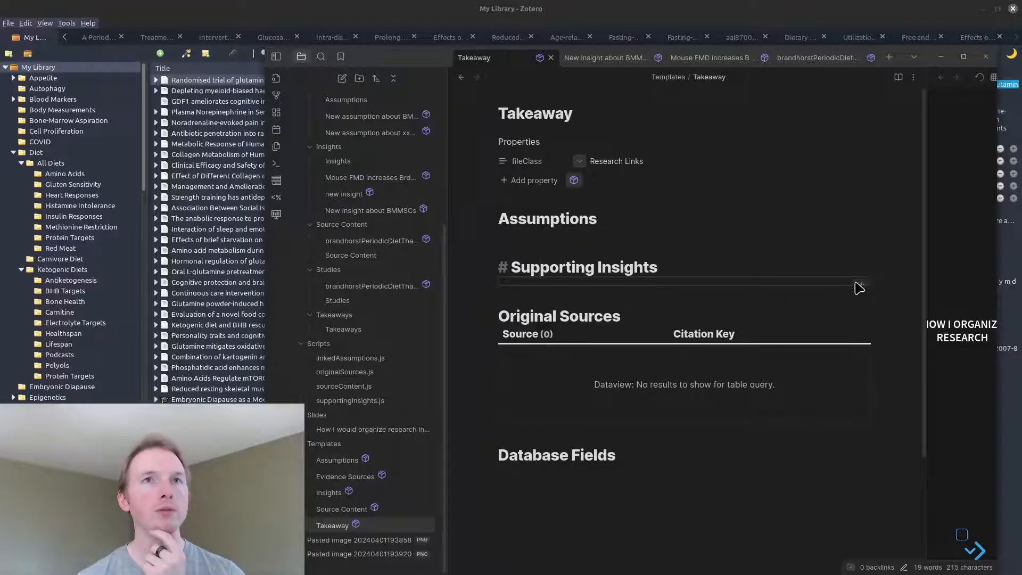
left_click(858, 287)
type("```dataviewjs dv.view('supportingInsights') ```")
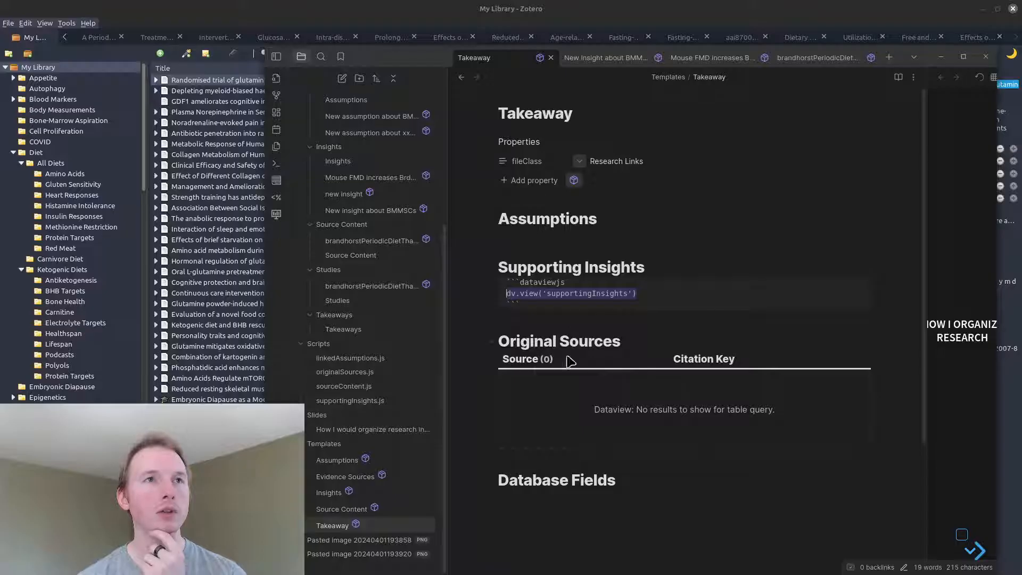
left_click(860, 360)
type("```dataviewjs dv.view('originalSources') ```")
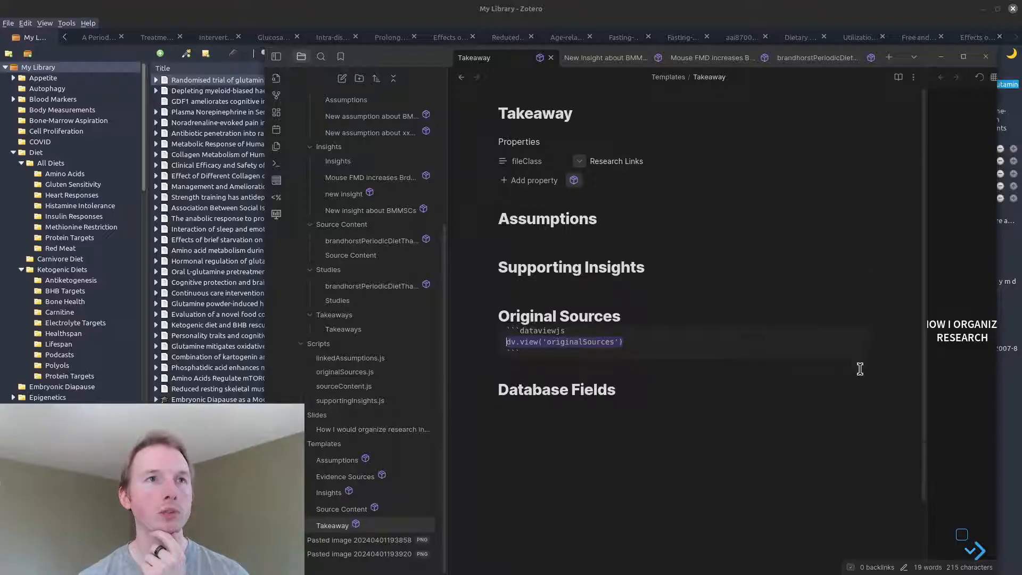
left_click(636, 431)
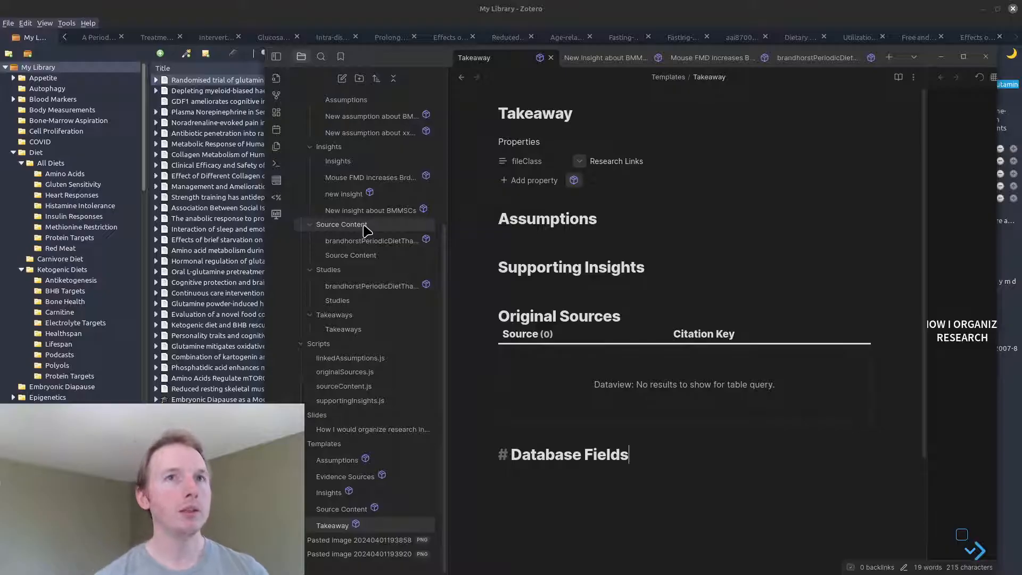
- Open the Research Links canvas and close the three other open note tabs
scroll(391, 265, "up", 3)
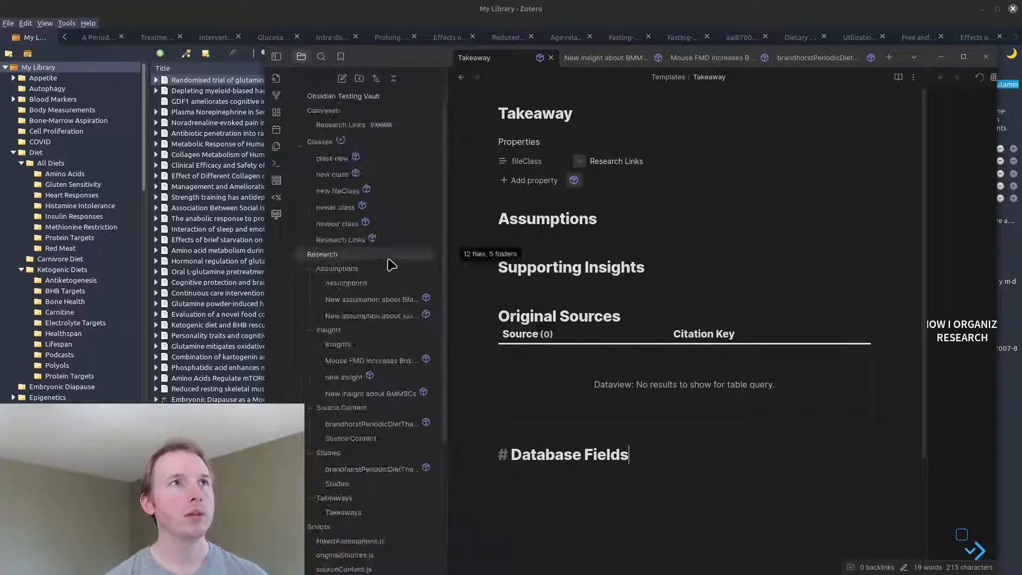
left_click(369, 128)
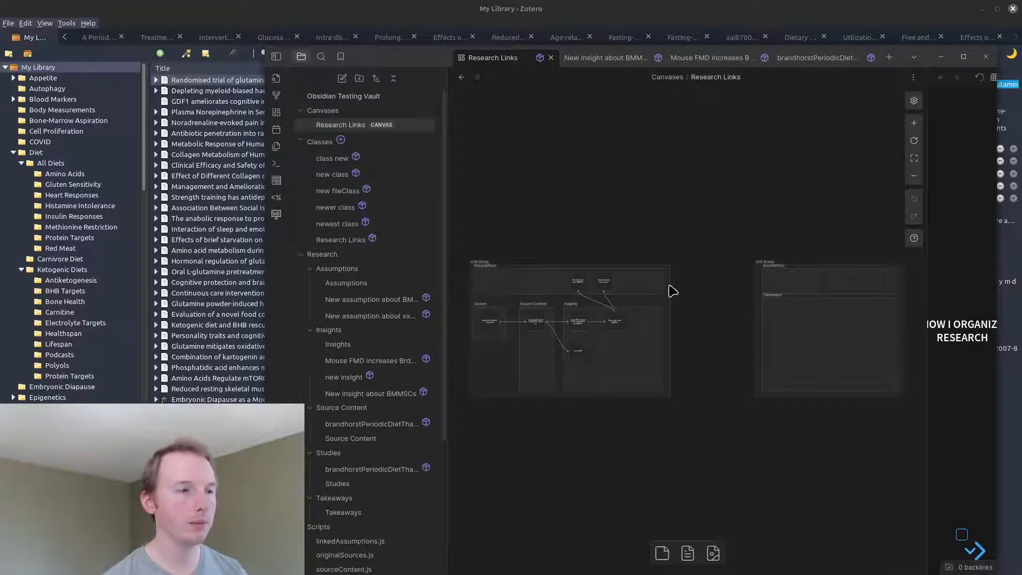
scroll(627, 302, "up", 5)
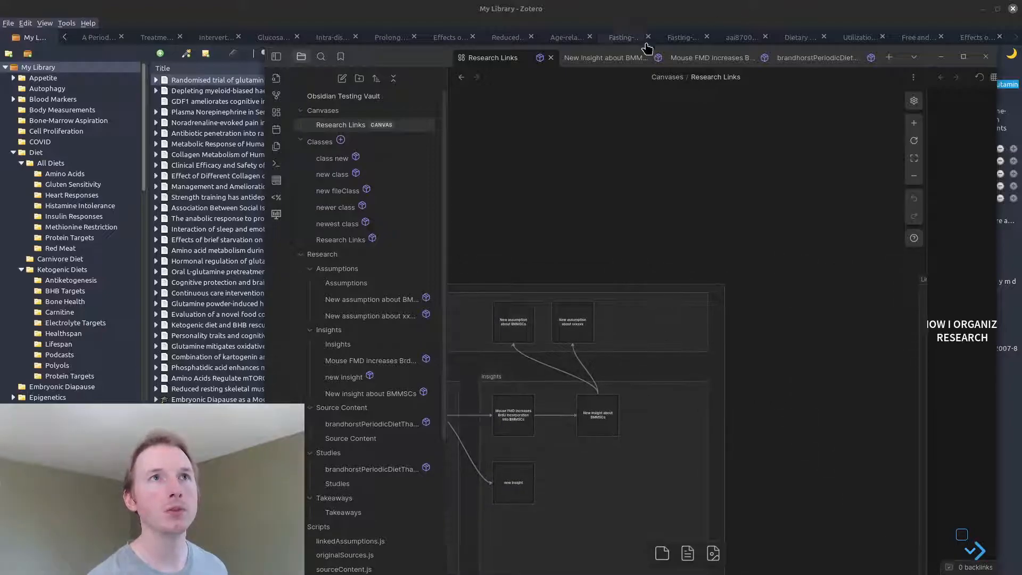
left_click(658, 57)
left_click(658, 58)
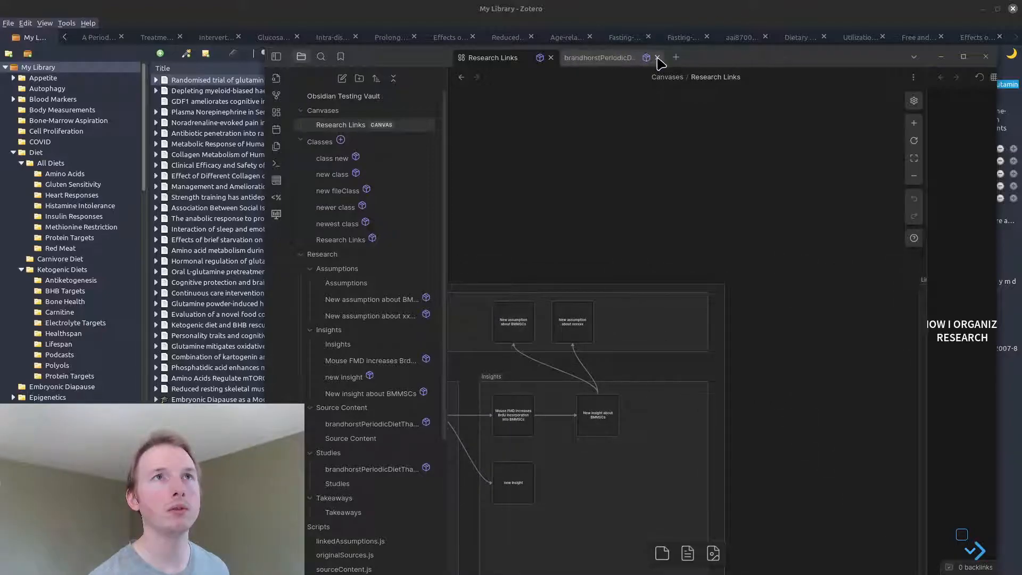
left_click(658, 58)
- Connect the new insight card to the New insight about BMMSCs card on the canvas and open the latter note in a new tab
scroll(601, 471, "up", 2)
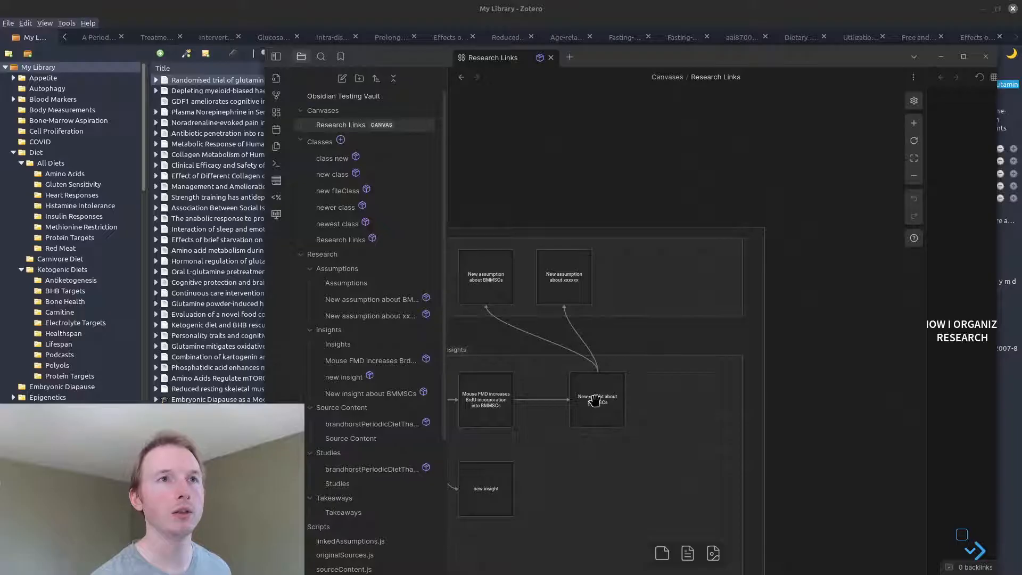
scroll(851, 376, "down", 3)
scroll(583, 462, "up", 2)
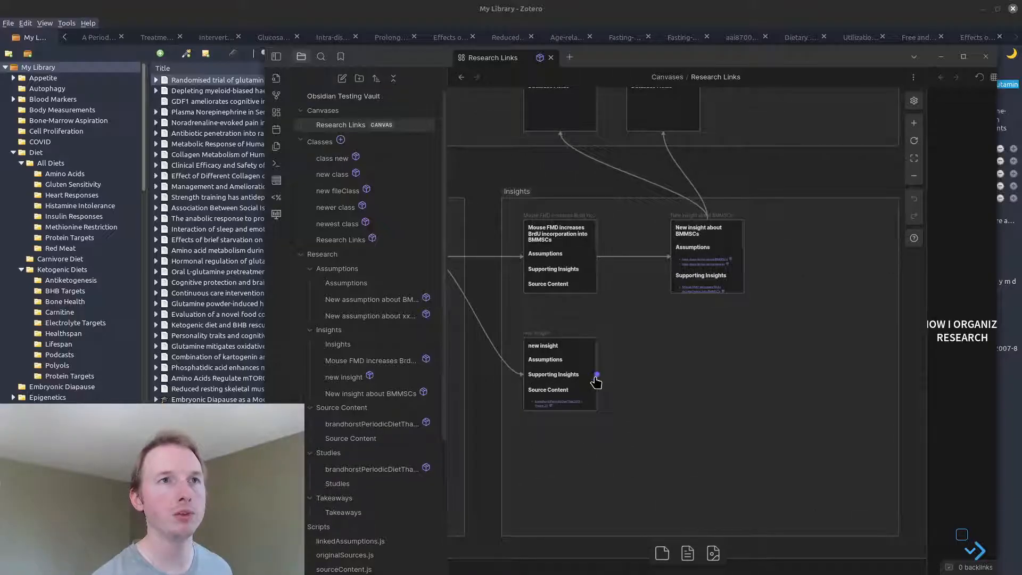
left_click_drag(597, 375, 714, 247)
right_click(714, 247)
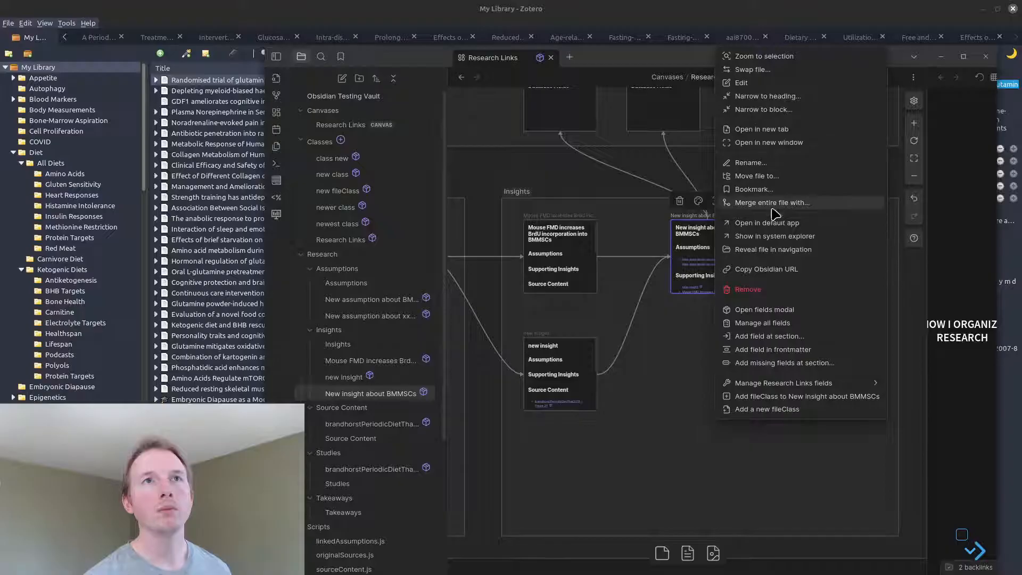
left_click(759, 130)
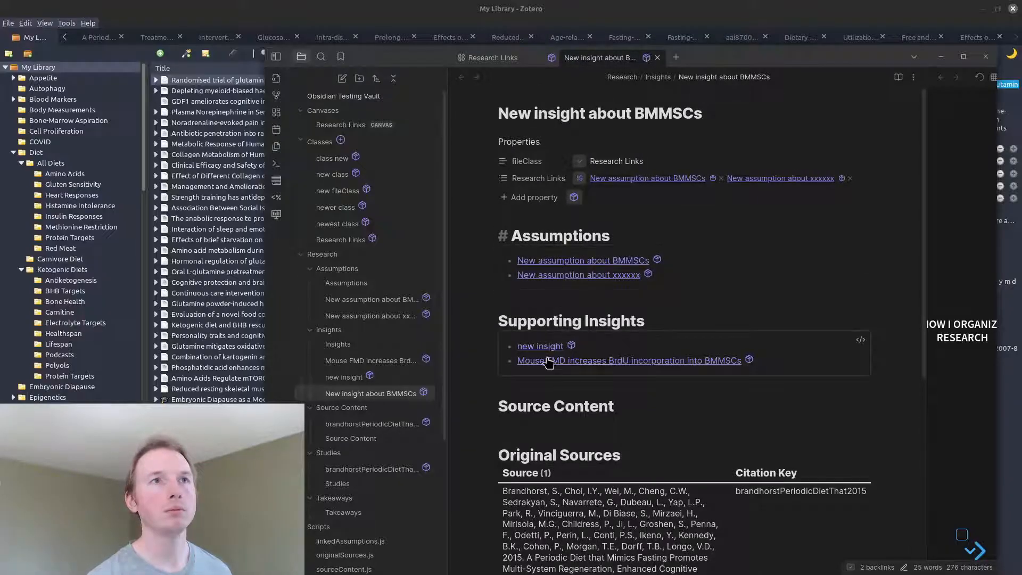
- Return to the Research Links canvas and review the full layout of sources, source content, insights and assumptions
left_click(492, 58)
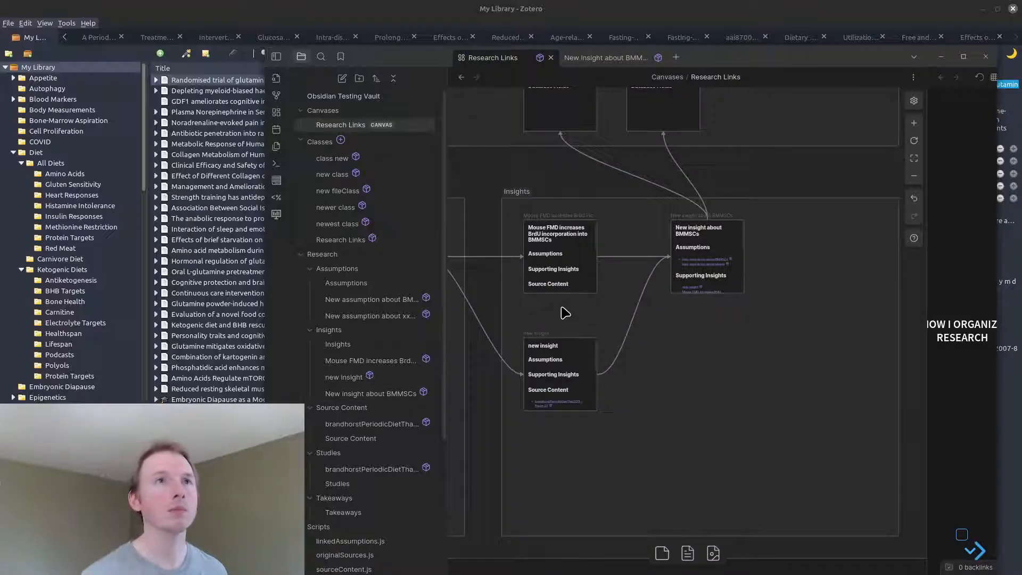
scroll(783, 390, "down", 5)
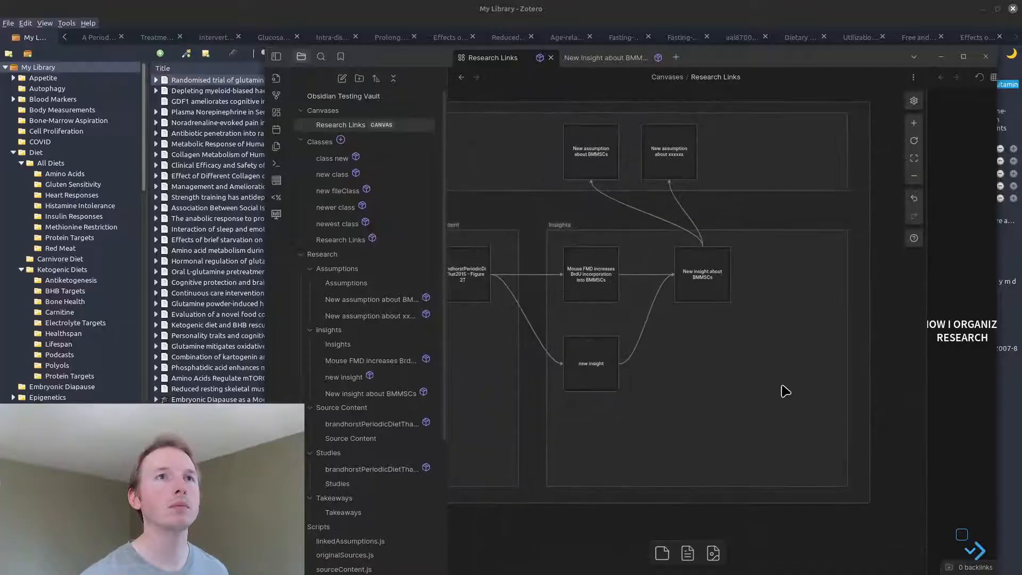
scroll(557, 296, "up", 5)
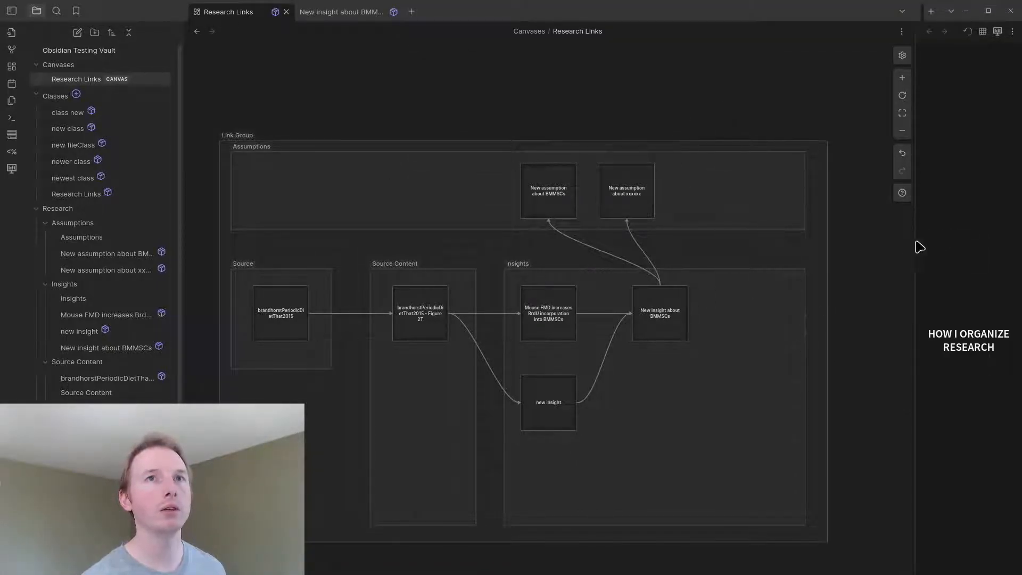
- Widen the slide preview pane and advance the presentation to the first point of the Avoiding Issues slide, about headings of embedded sections
left_click_drag(914, 237, 534, 237)
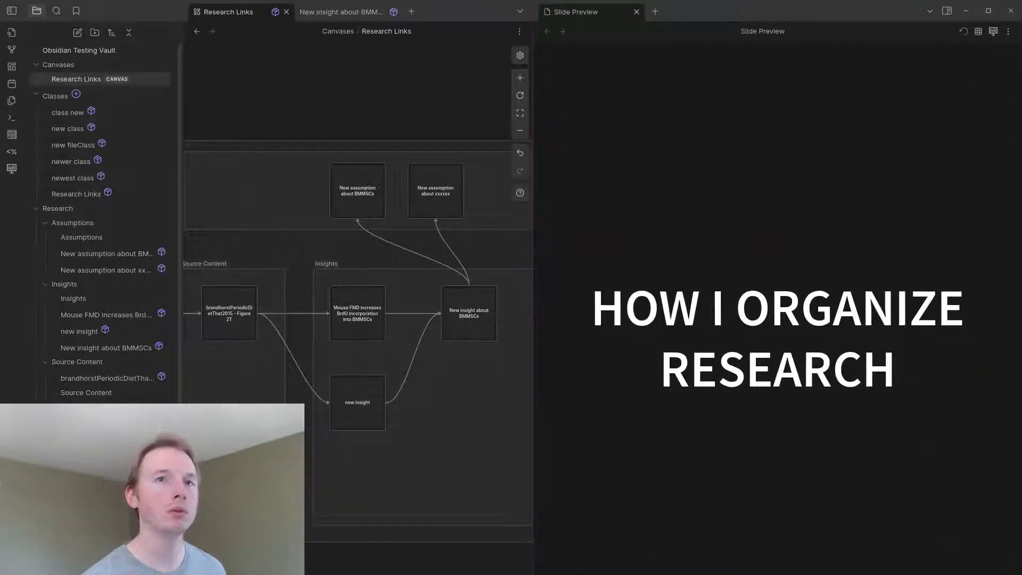
key("Right")
key("Right")
key("Right")
key("Right")
key("Right")
key("Right")
key("Right")
key("Right")
key("Right")
key("Right")
key("Right")
key("Right")
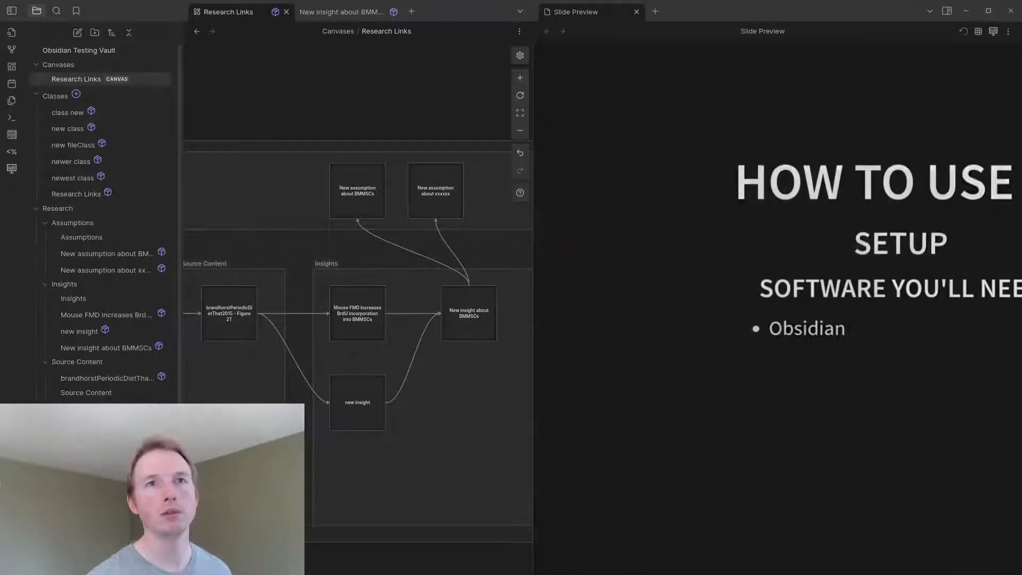
key("Right")
key("Right")
key("Right")
key("Right")
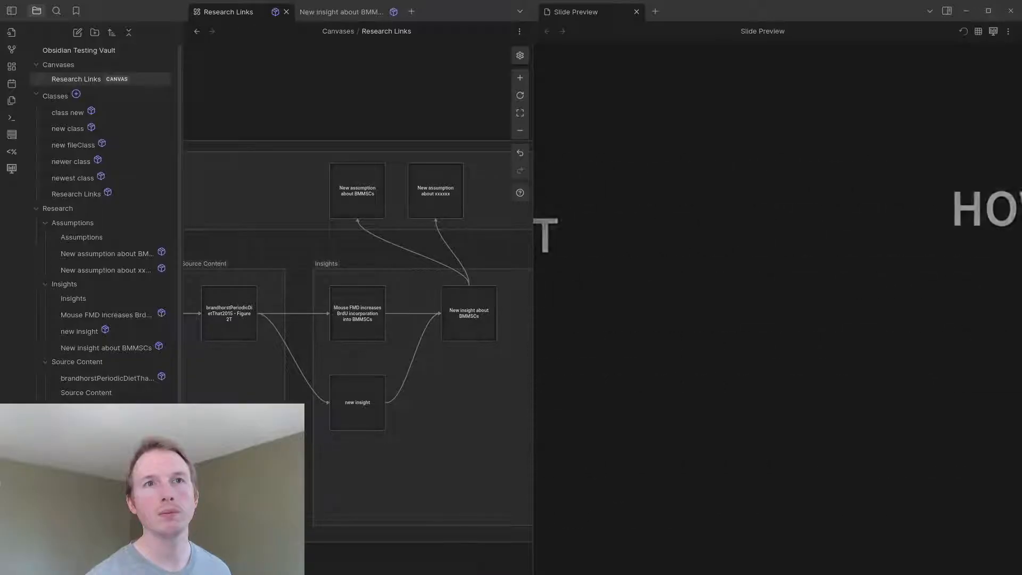
key("Right")
key("Right")
key("Right")
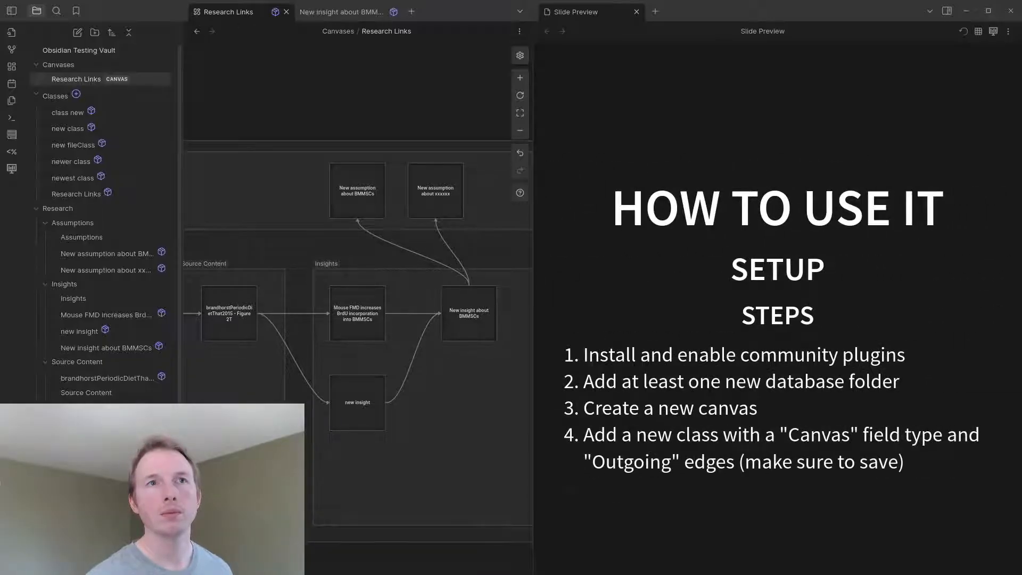
key("Right")
key("Right")
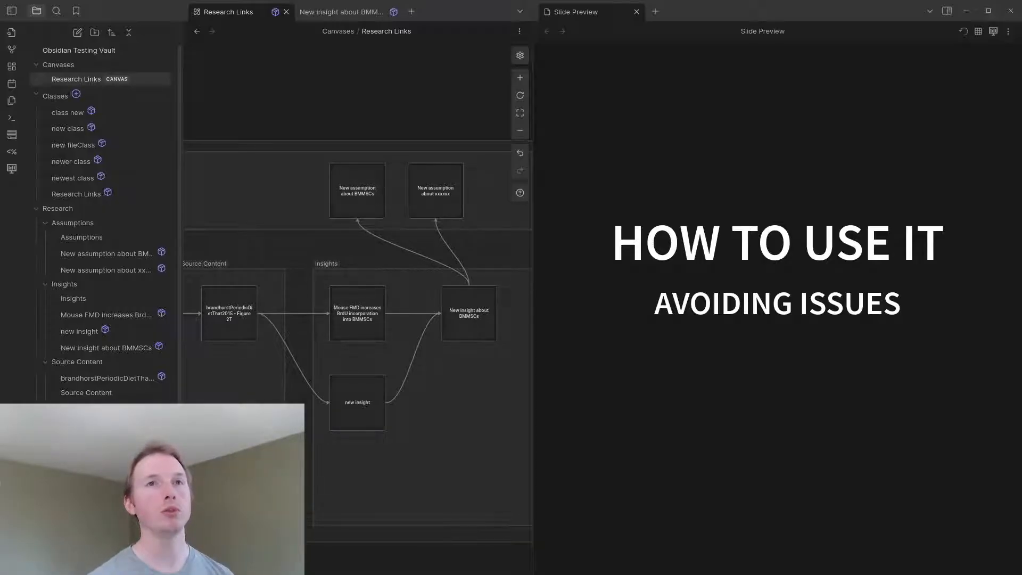
key("Right")
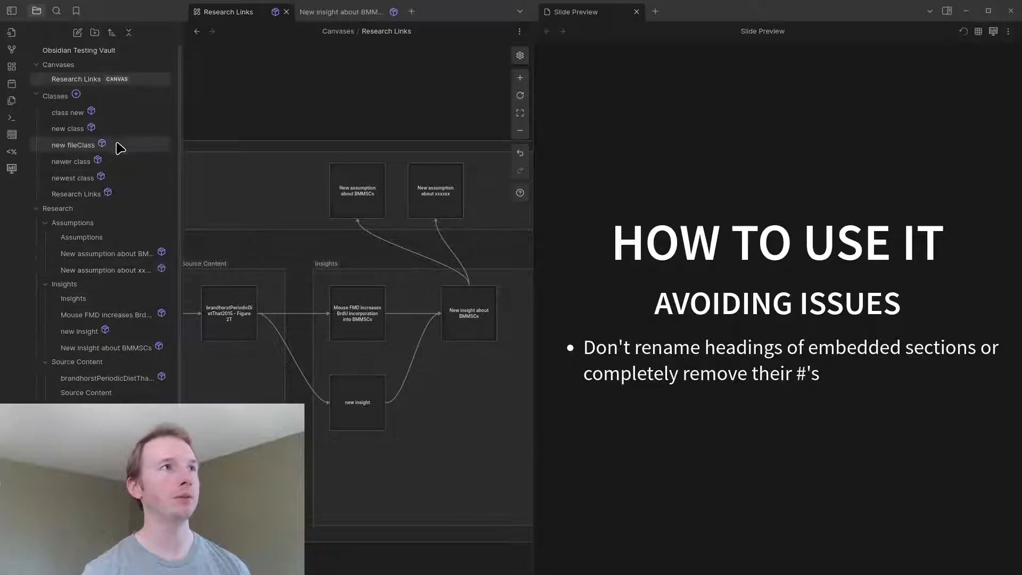
- Inspect the embedded section link in the brandhorstPeriodicDietThat2015 - Figure 2T source content note, then open the brandhorstPeriodicDietThat2015 study note
left_click(102, 377)
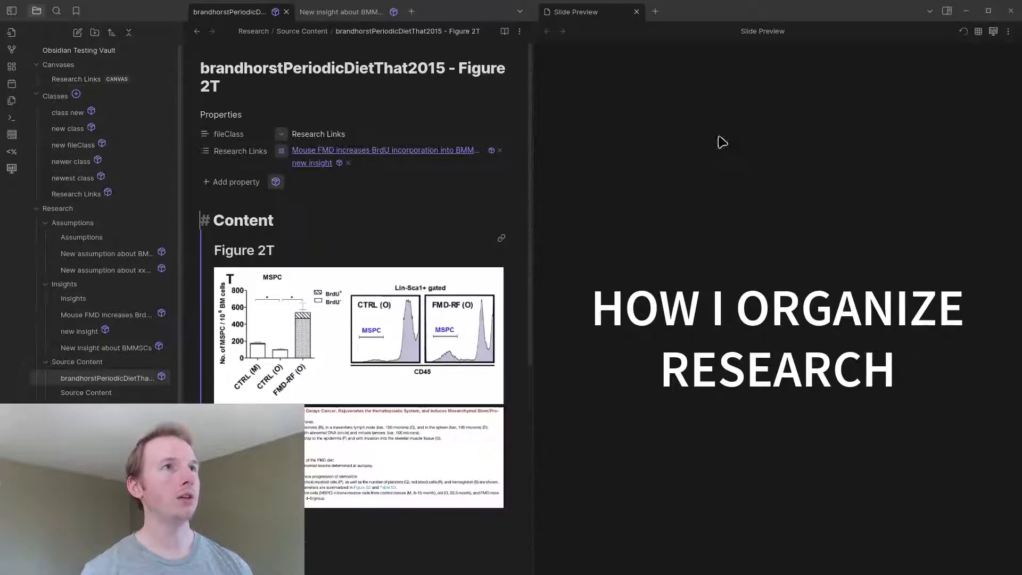
left_click(314, 268)
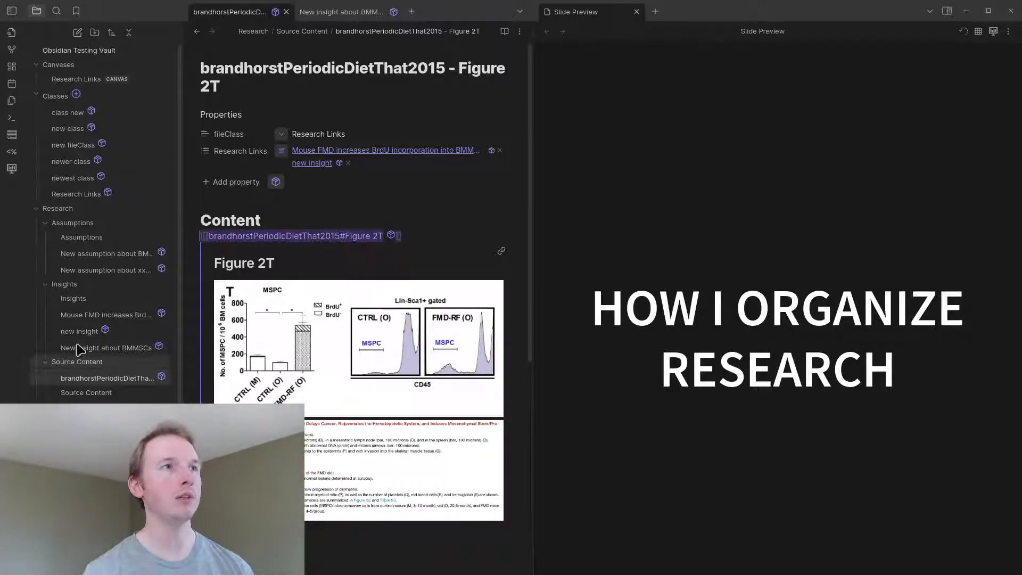
left_click(102, 423)
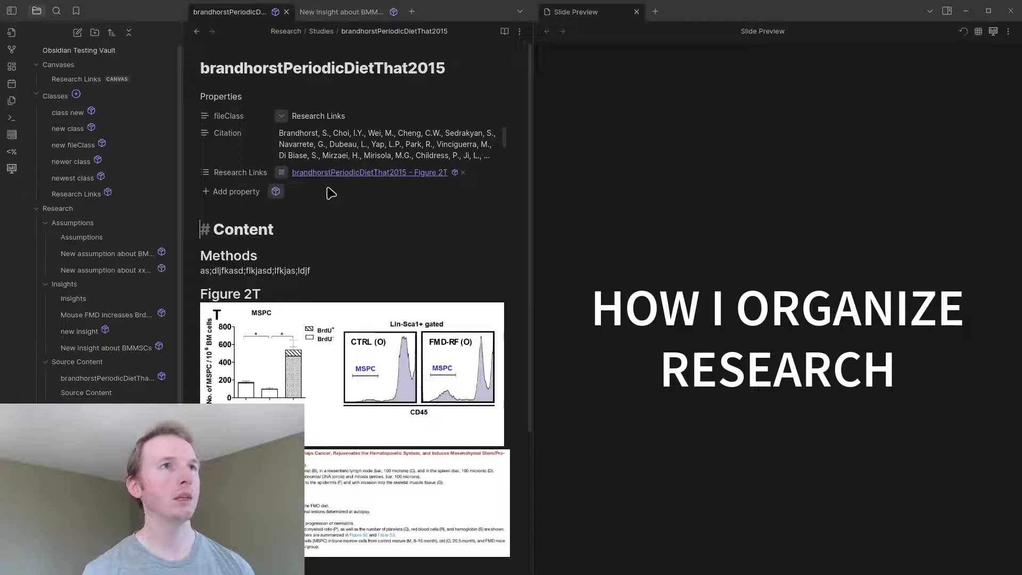
- Remove the ## markers from the study note's Figure 2T heading and check the embed in the Figure 2T source content note
left_click(244, 297)
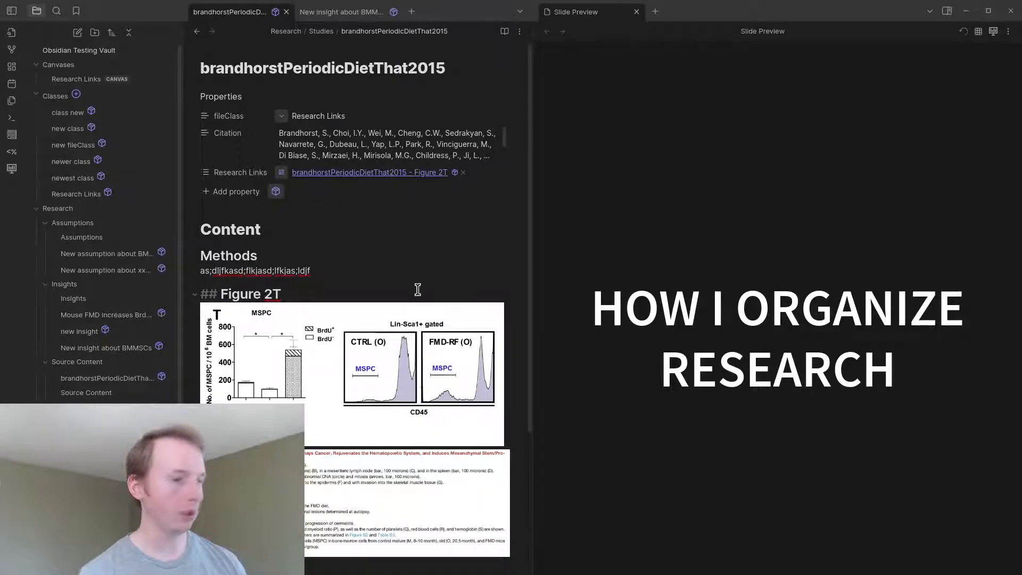
key("BackSpace")
key("BackSpace")
key("BackSpace")
key("BackSpace")
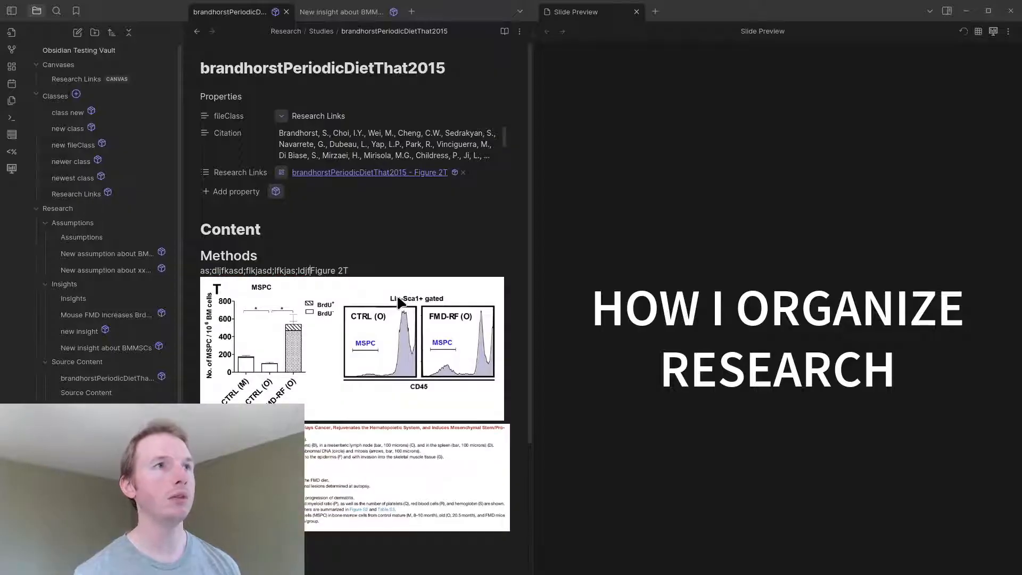
key("ctrl+z")
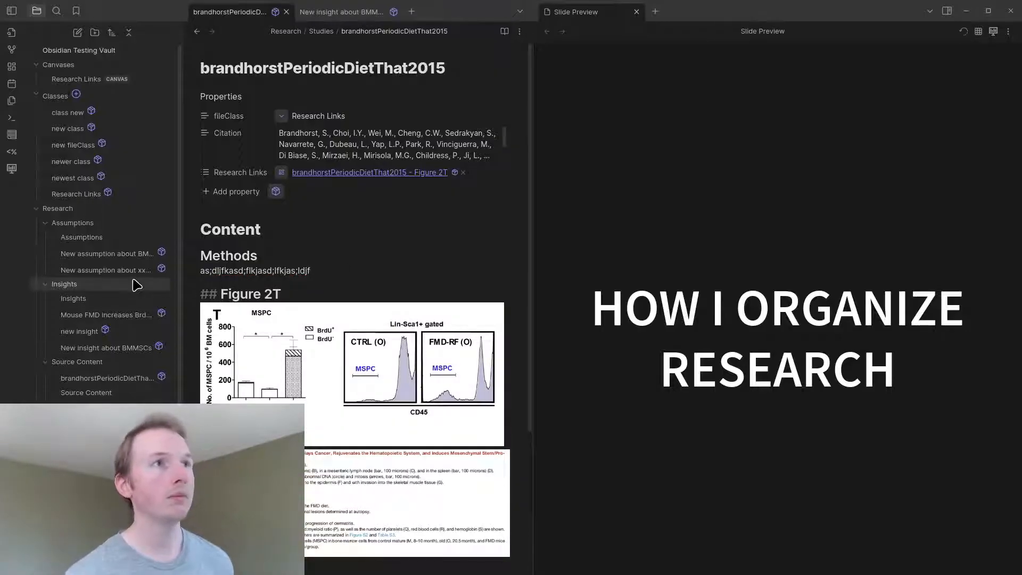
key("BackSpace")
key("BackSpace")
key("BackSpace")
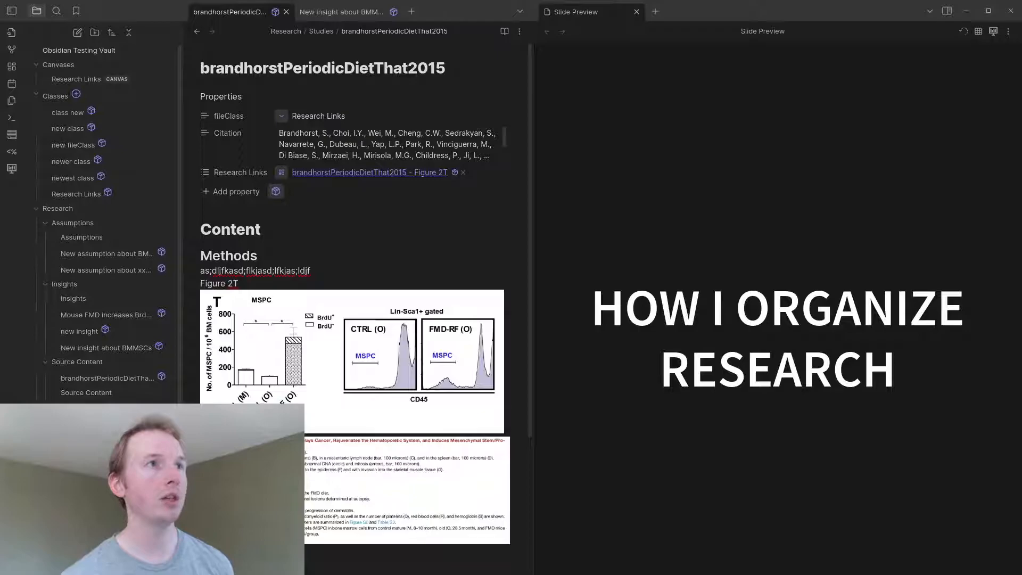
left_click(99, 379)
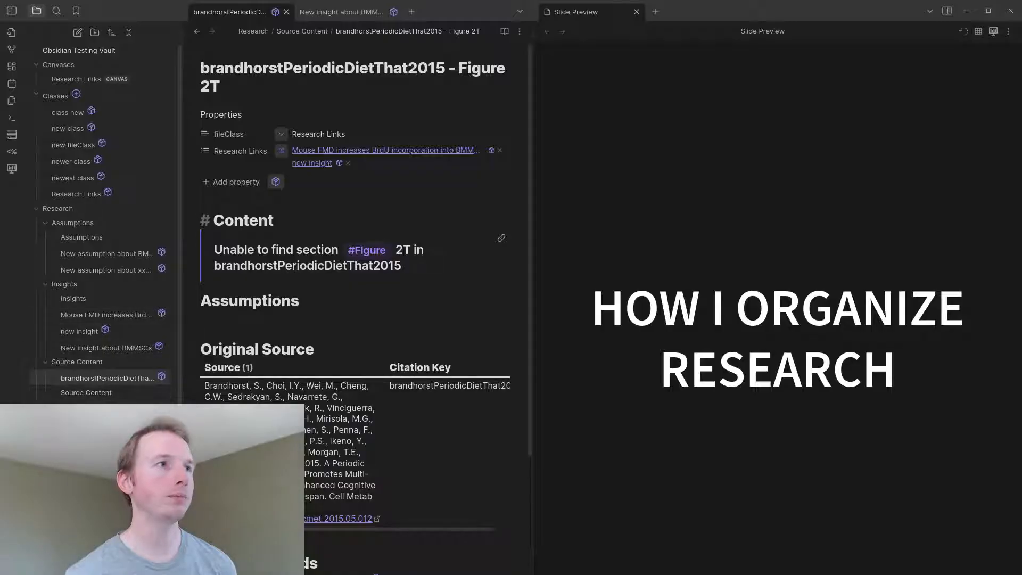
- Restore the ## markers in front of Figure 2T in the brandhorstPeriodicDietThat2015 study note
left_click(101, 423)
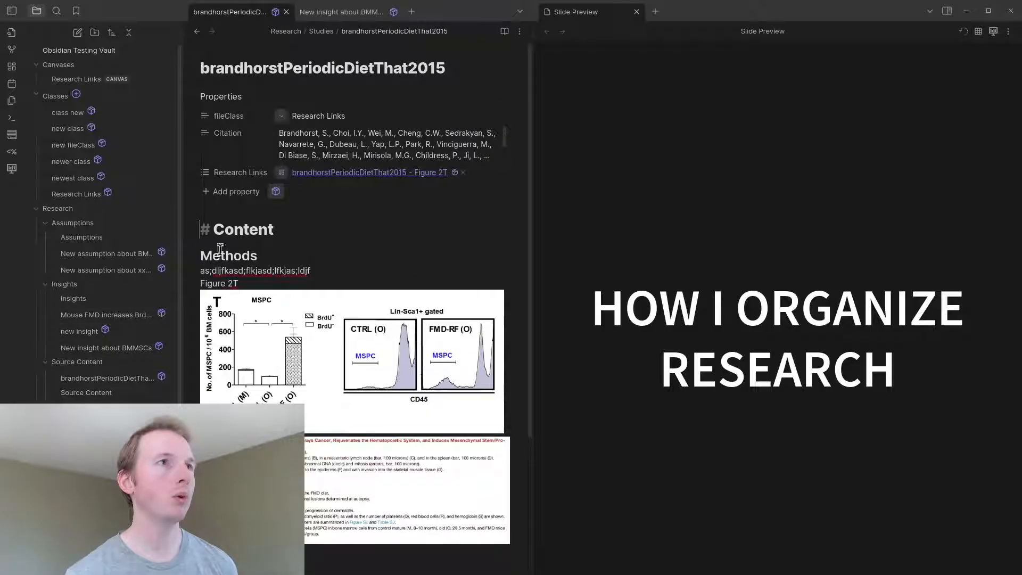
left_click(205, 279)
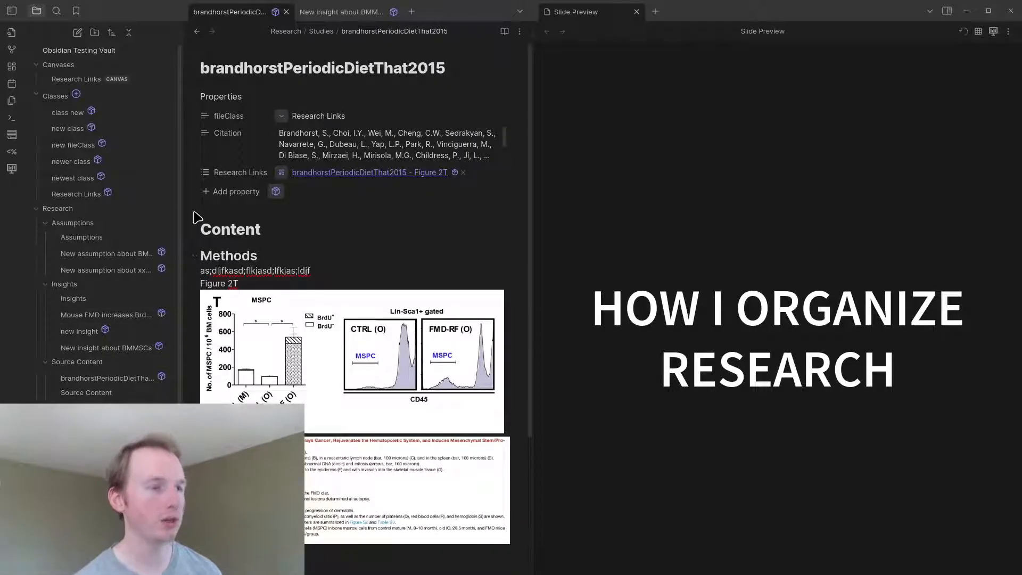
type("##")
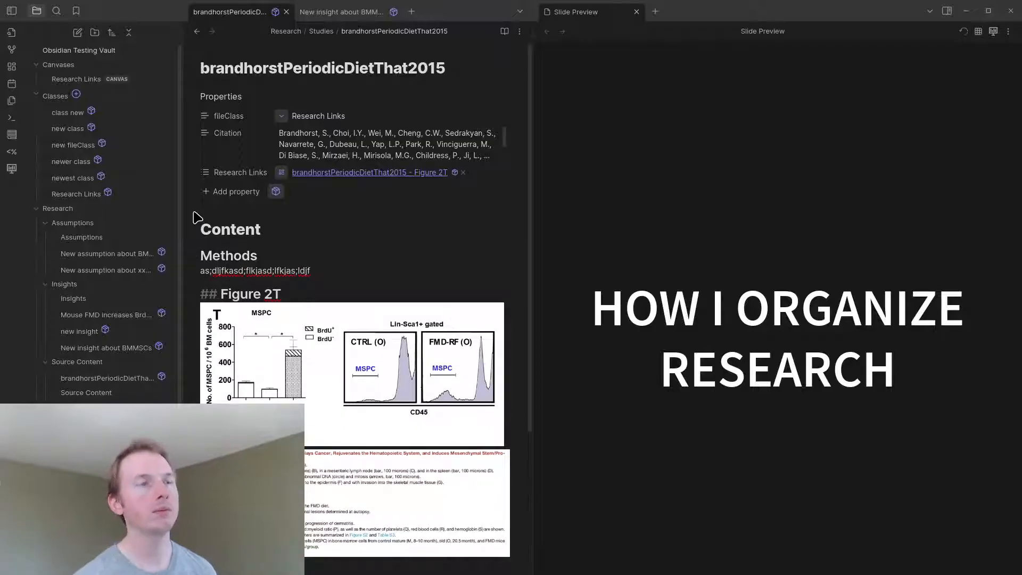
- Rename the study note's Figure 2T heading to Figure 2Ta and update the source content note's embed link to match
left_click(320, 270)
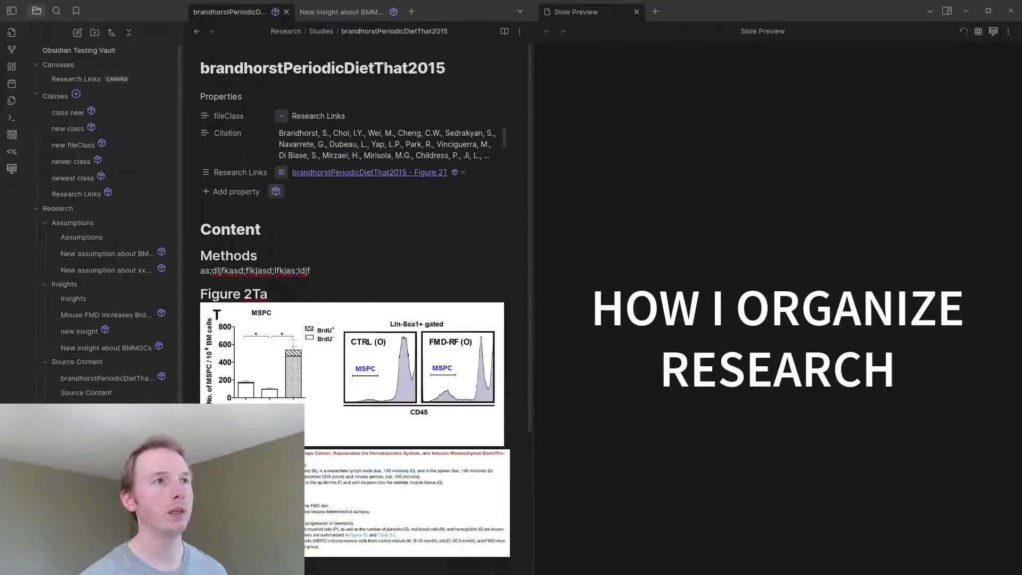
left_click(88, 379)
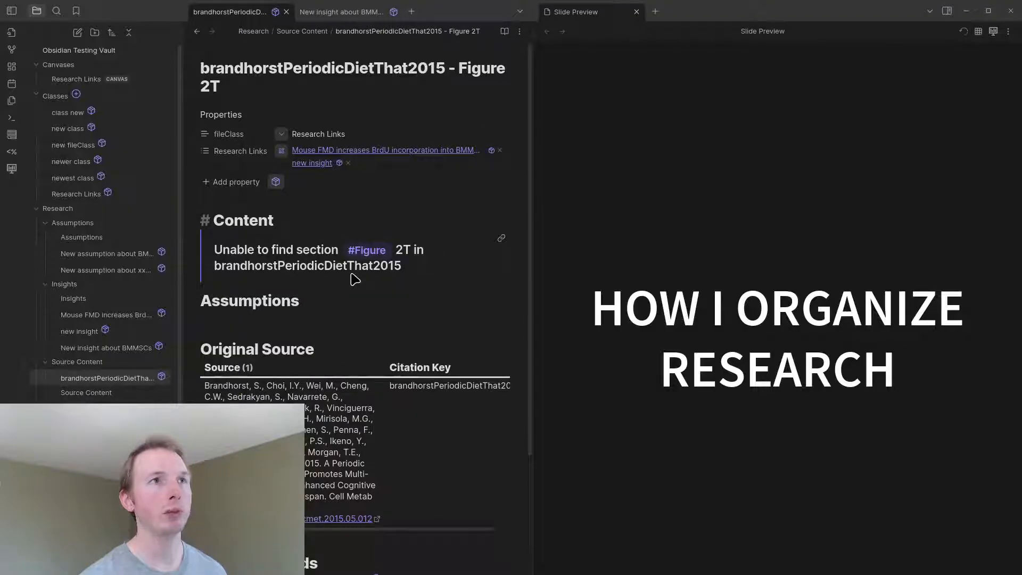
left_click(328, 250)
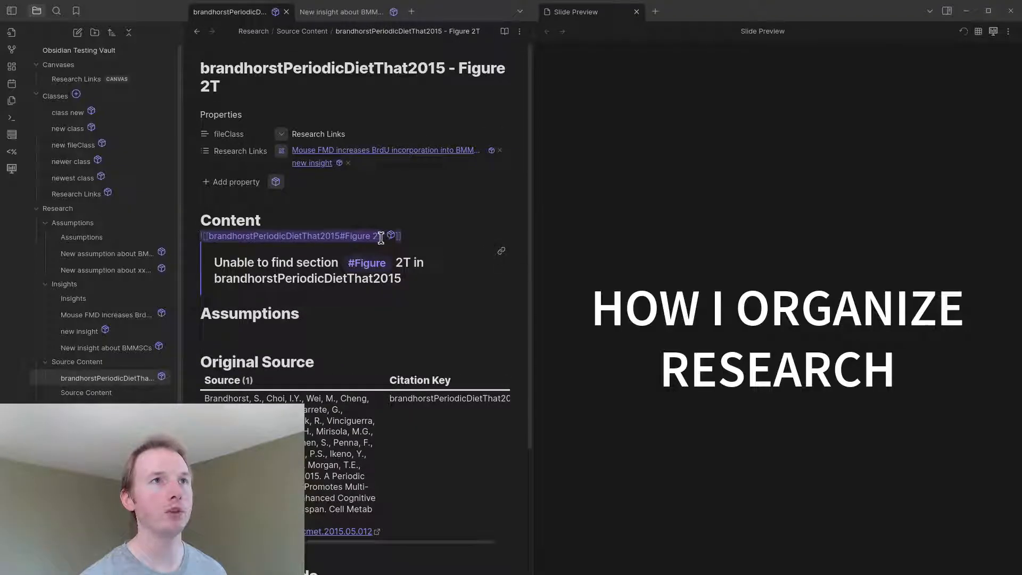
type("a")
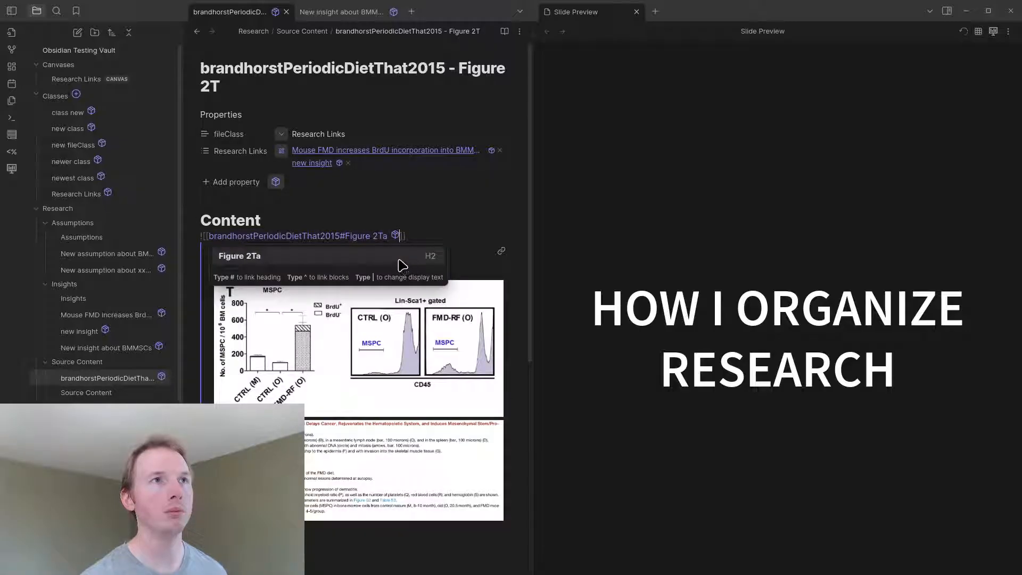
left_click(249, 219)
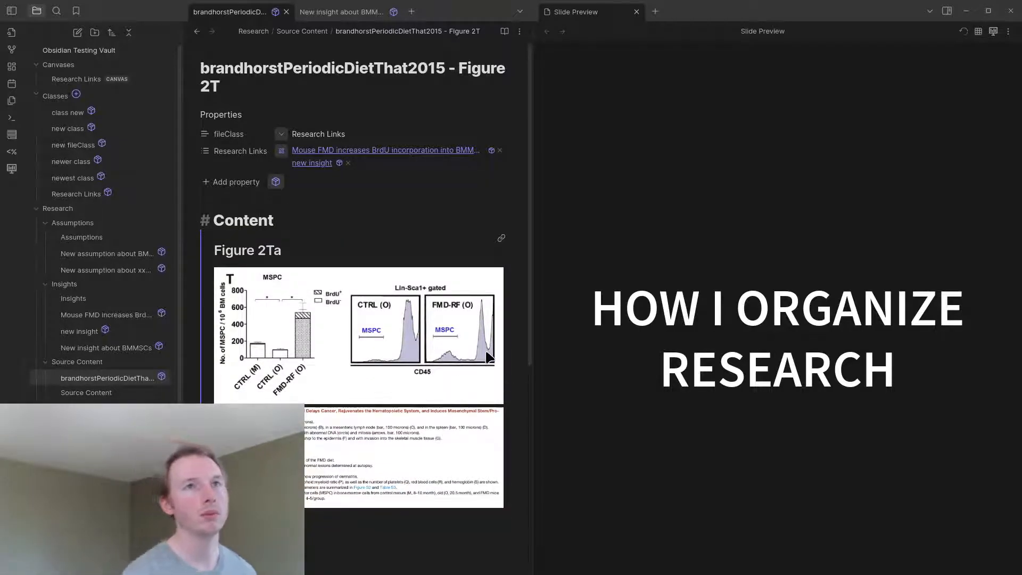
- Undo the embed link change in the source content note and rename the study note's heading back to Figure 2T
key("ctrl+z")
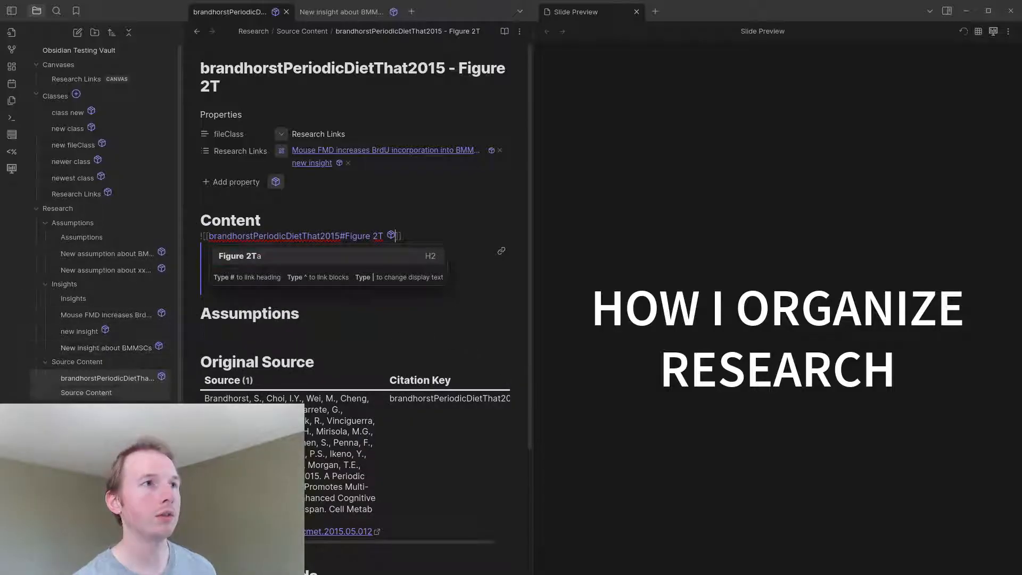
left_click(101, 424)
left_click(285, 271)
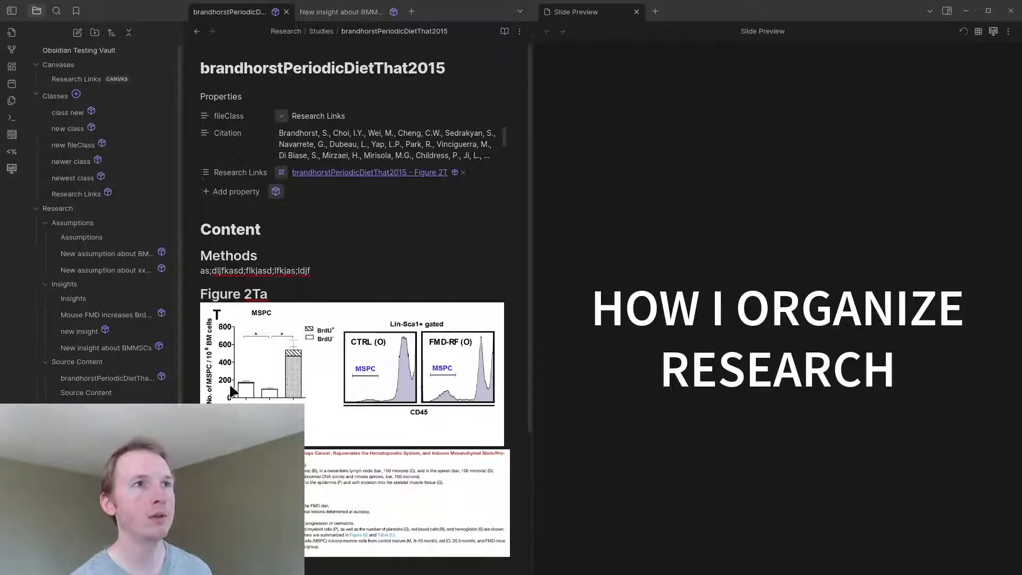
left_click(268, 294)
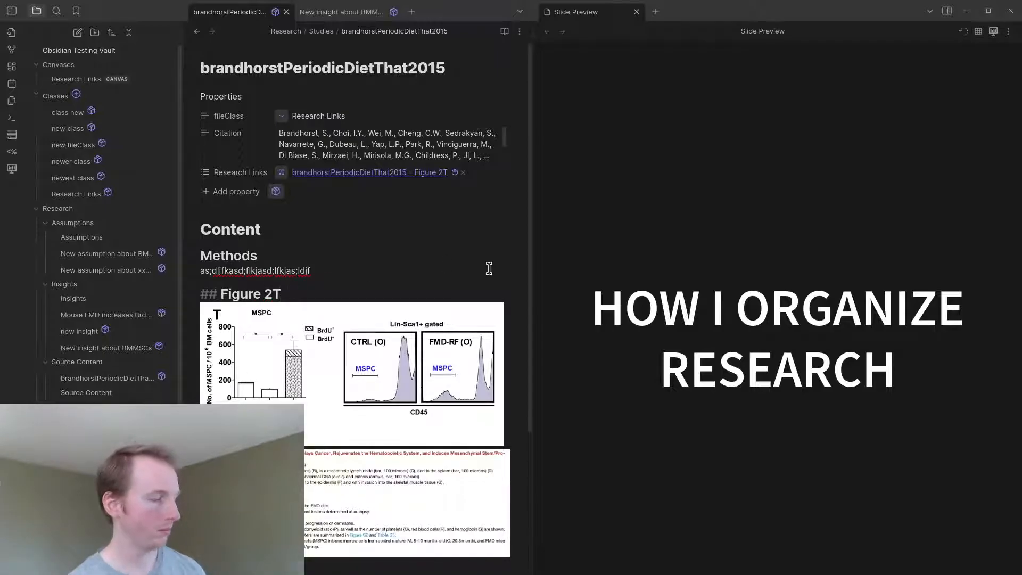
- Advance the slide preview to the second point of the Avoiding Issues slide, about commas and quotation marks in titles
left_click(811, 411)
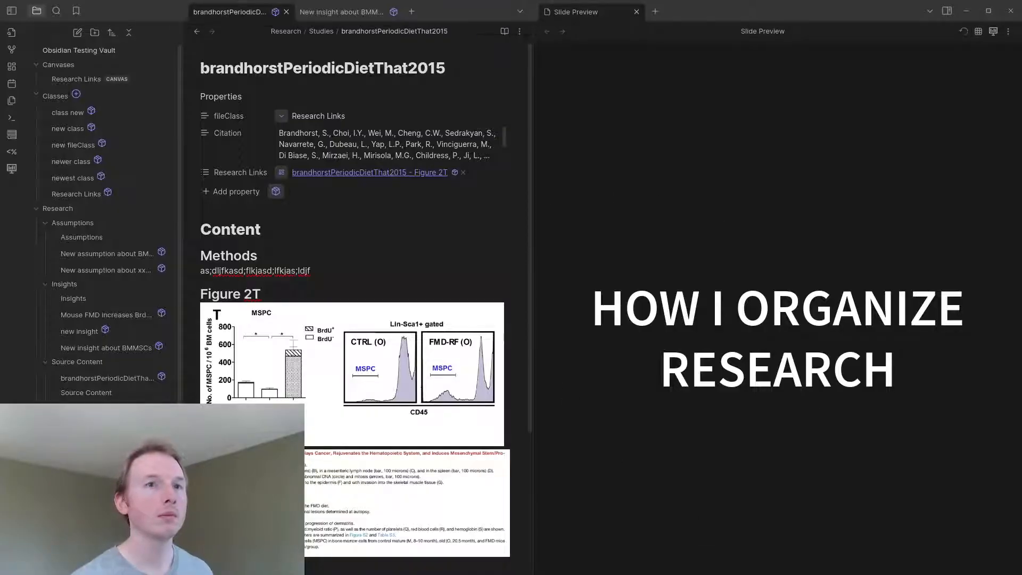
key("Right")
key("Right")
key("Right")
key("Right")
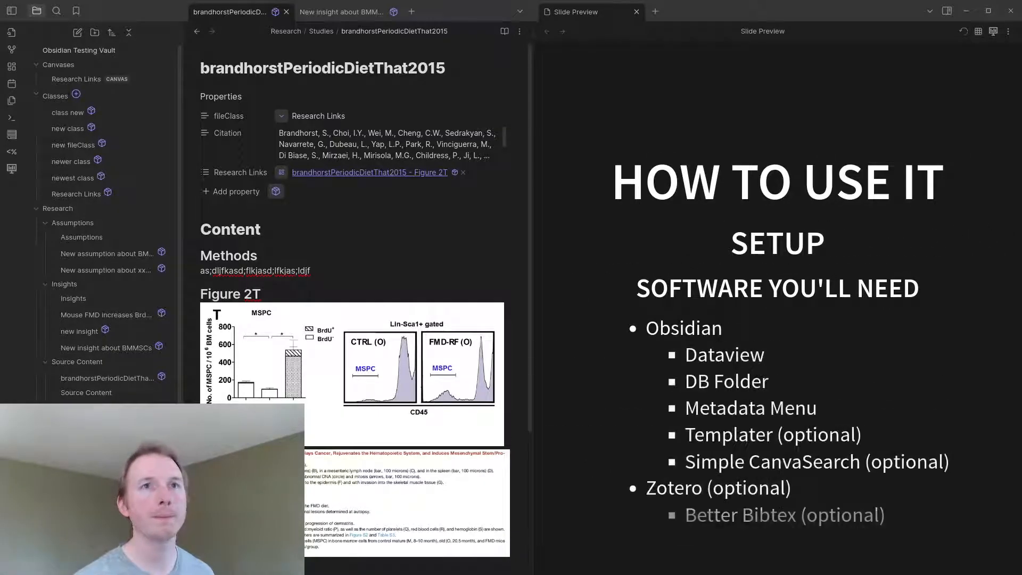
key("Right")
key("Right")
key("Right")
key("Right")
key("Right")
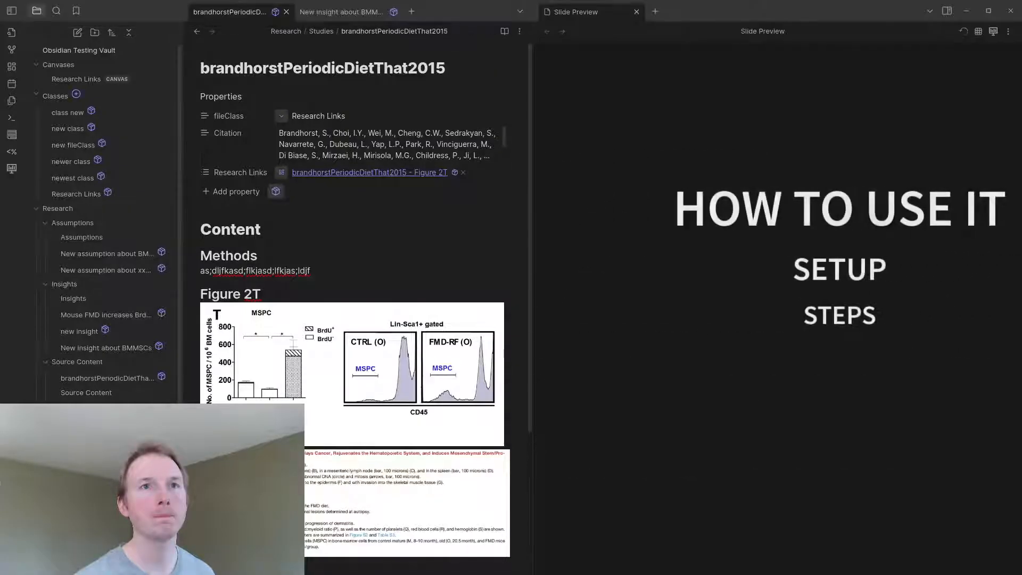
key("Right")
key("Right")
key("Right")
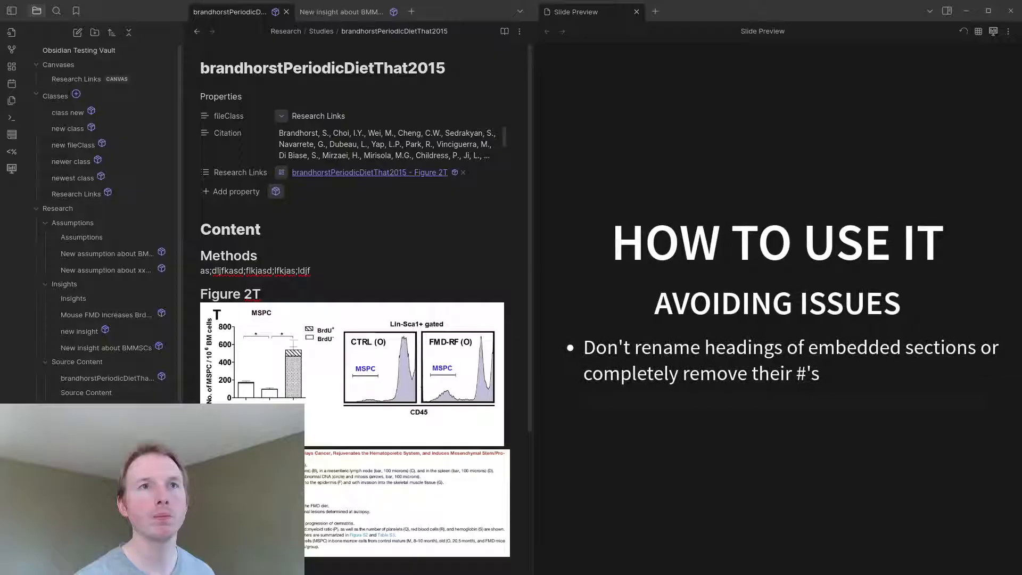
key("Right")
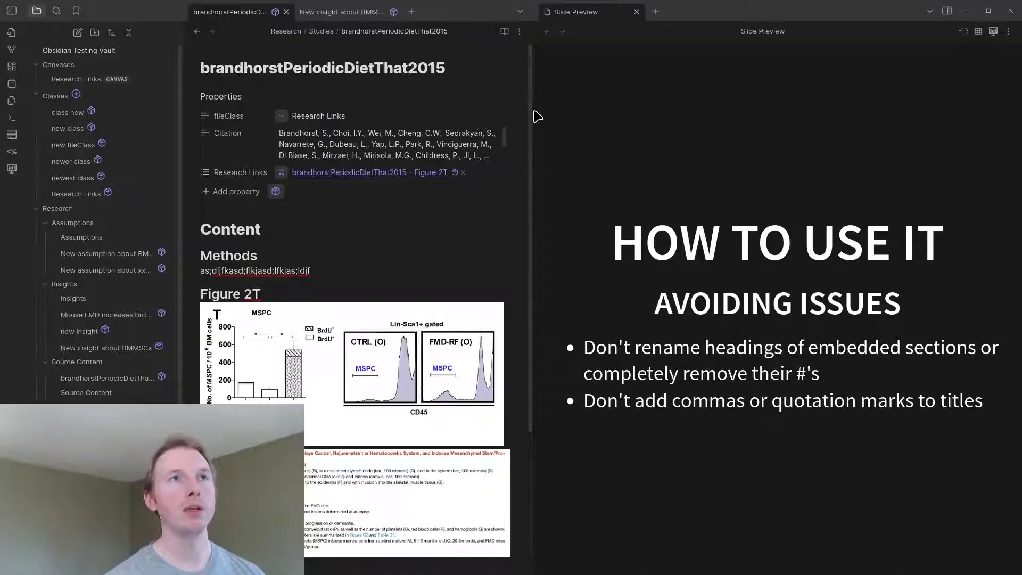
- Narrow the slide preview pane and open the brandhorstPeriodicDietThat2015 - Figure 2T source content note
left_click_drag(535, 114, 827, 109)
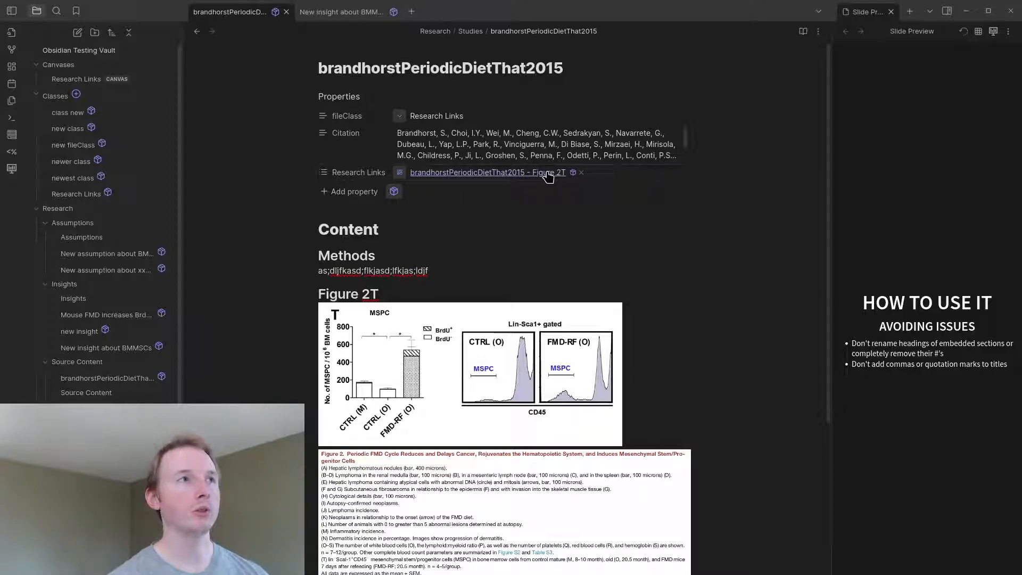
left_click(83, 380)
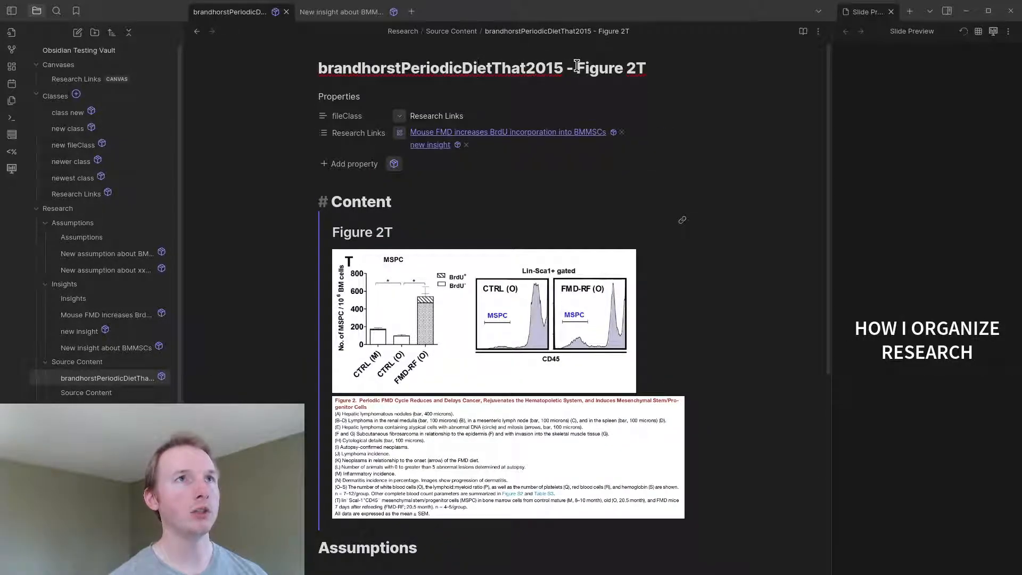
- Put quotation marks around Figure 2T in the source content note's title and choose to always update internal links
type("\"")
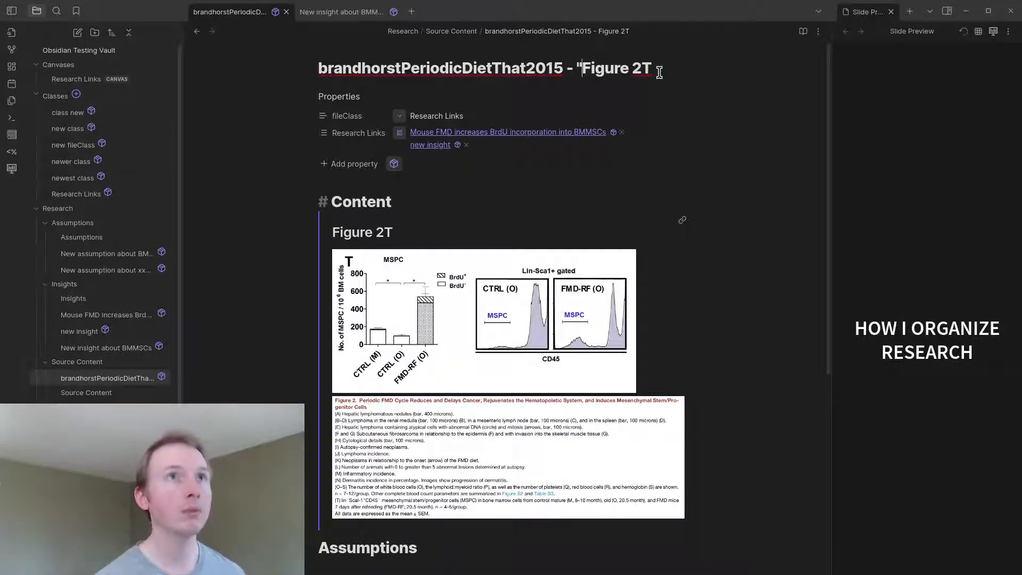
left_click(659, 68)
type("\"")
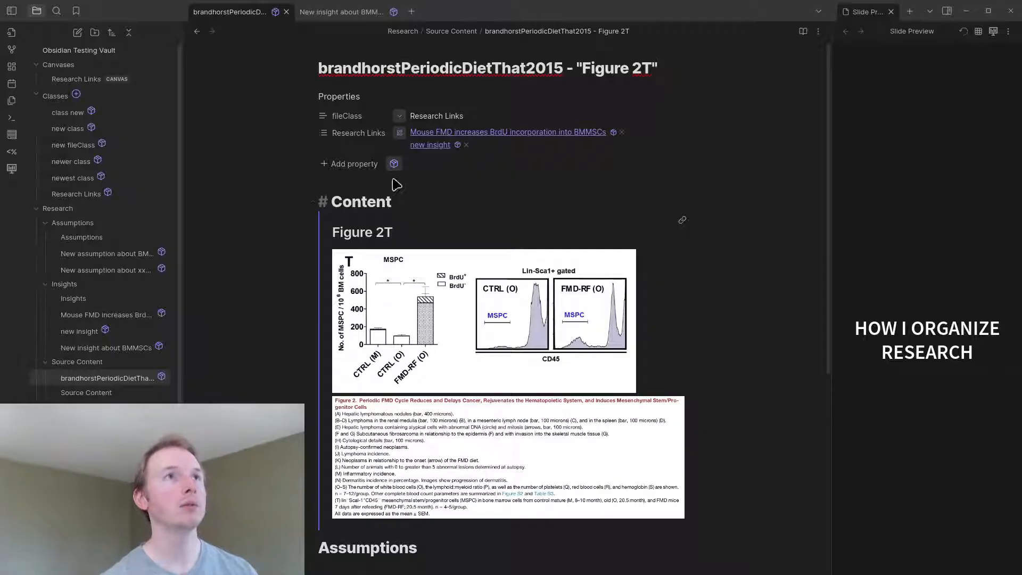
left_click(352, 98)
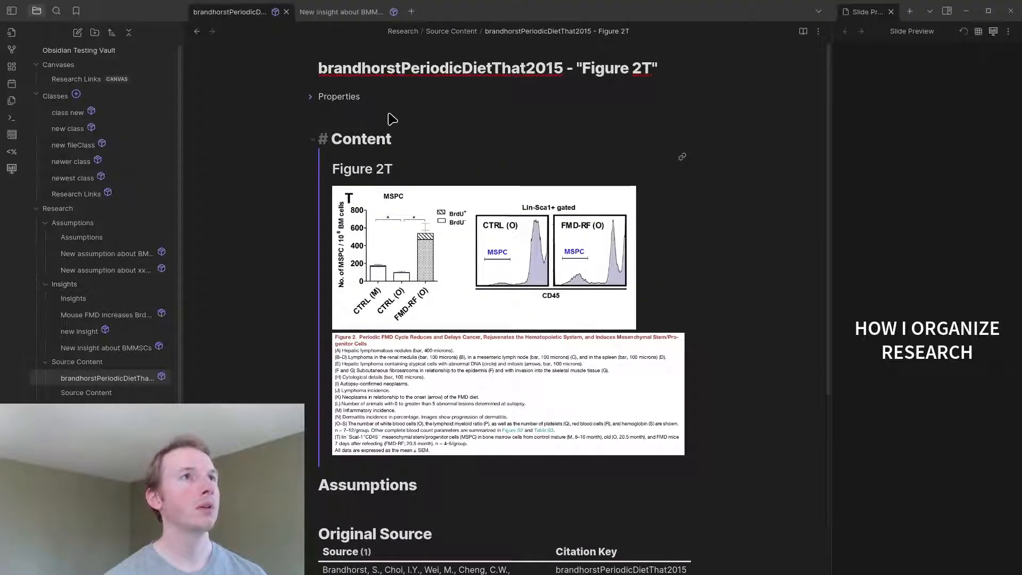
left_click(338, 98)
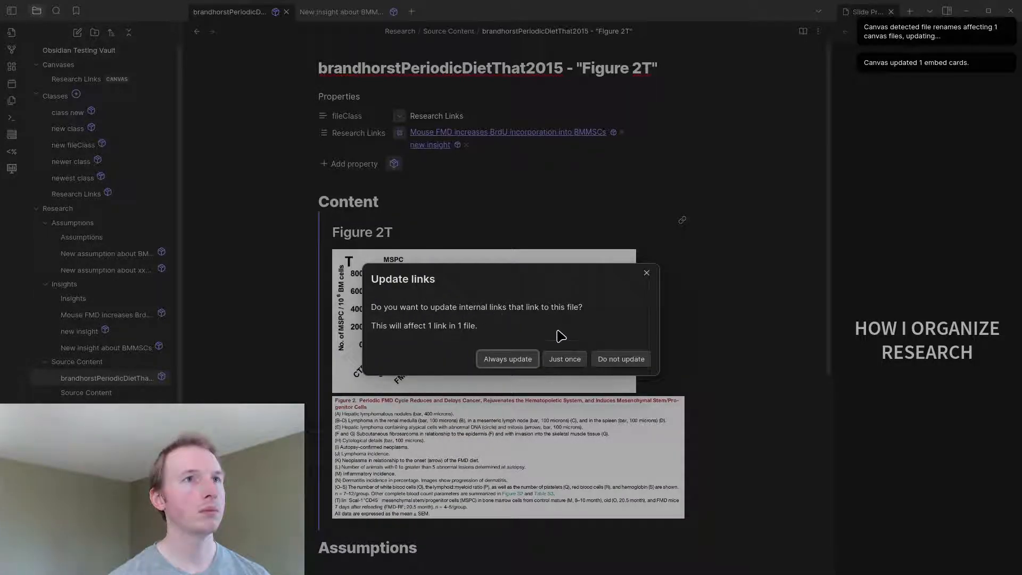
left_click(519, 358)
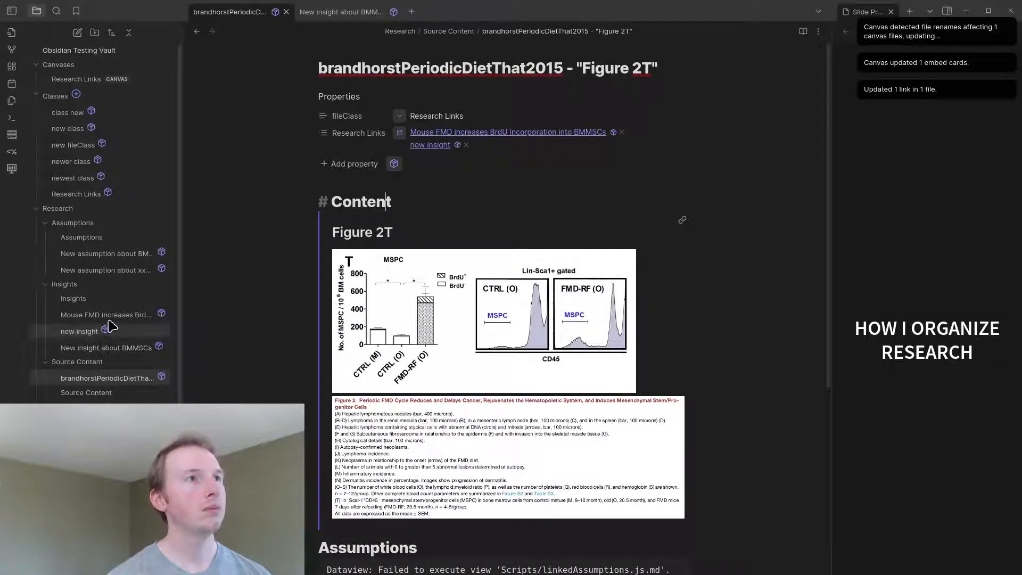
- Examine the quotation marks in the Research Links property of the brandhorstPeriodicDietThat2015 study note in source mode, and return to the source content note
left_click(91, 423)
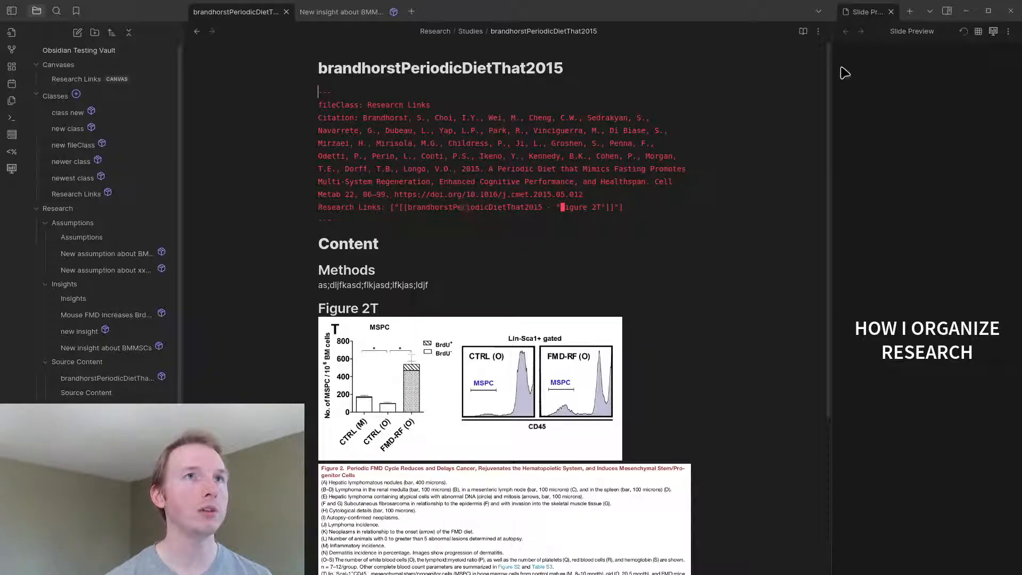
left_click(818, 30)
left_click(710, 75)
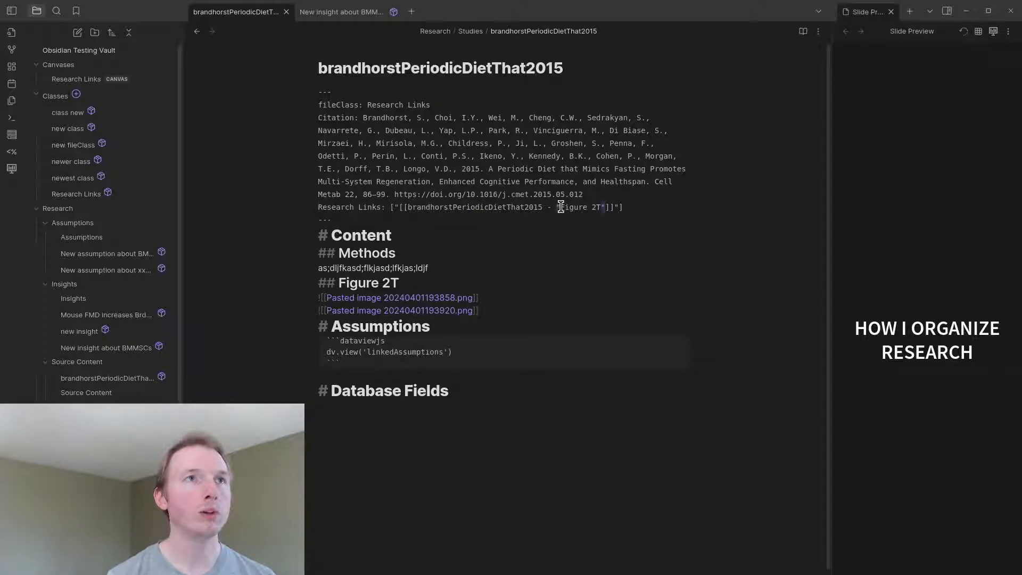
left_click_drag(555, 207, 561, 206)
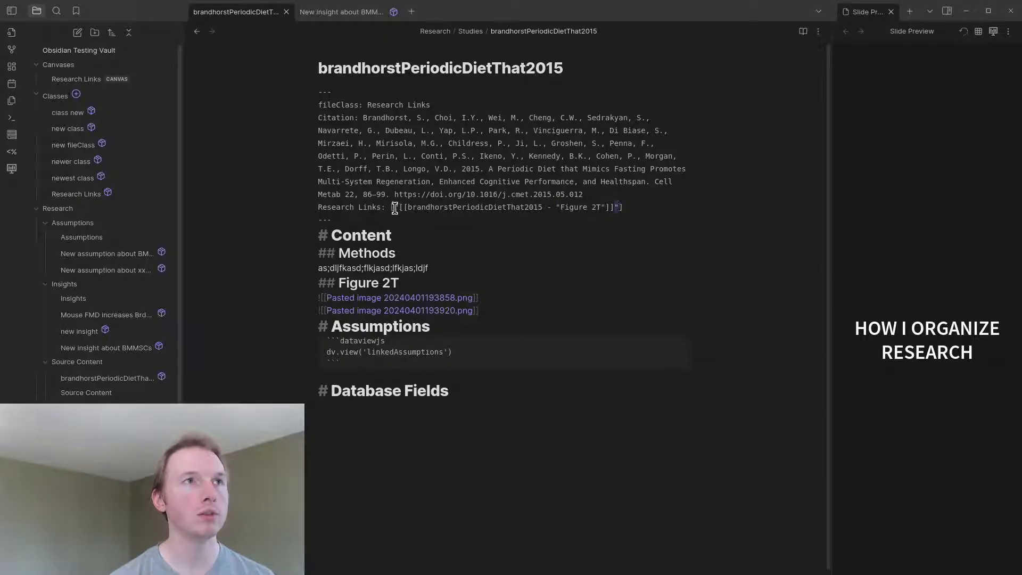
left_click_drag(395, 207, 400, 207)
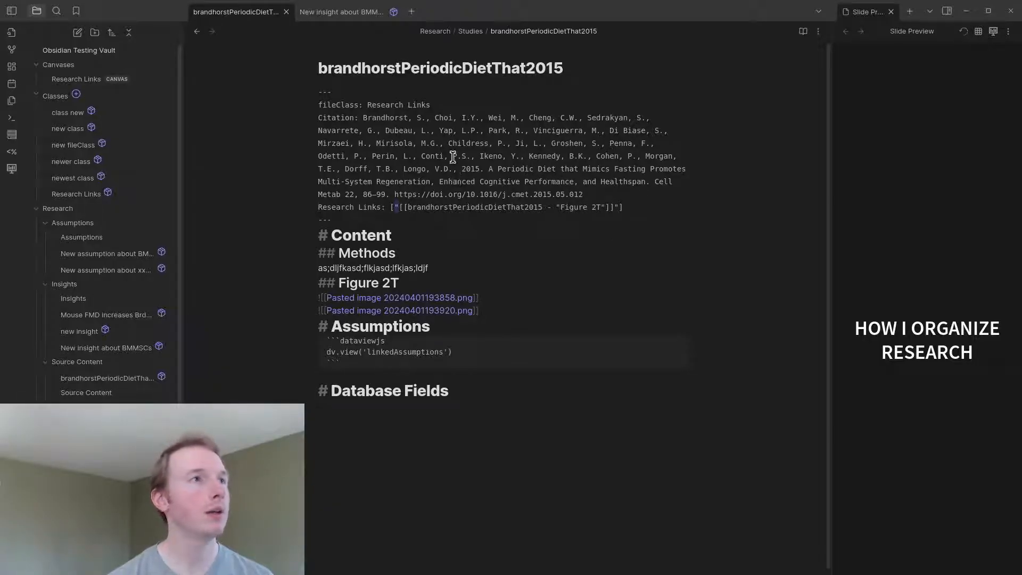
left_click(106, 379)
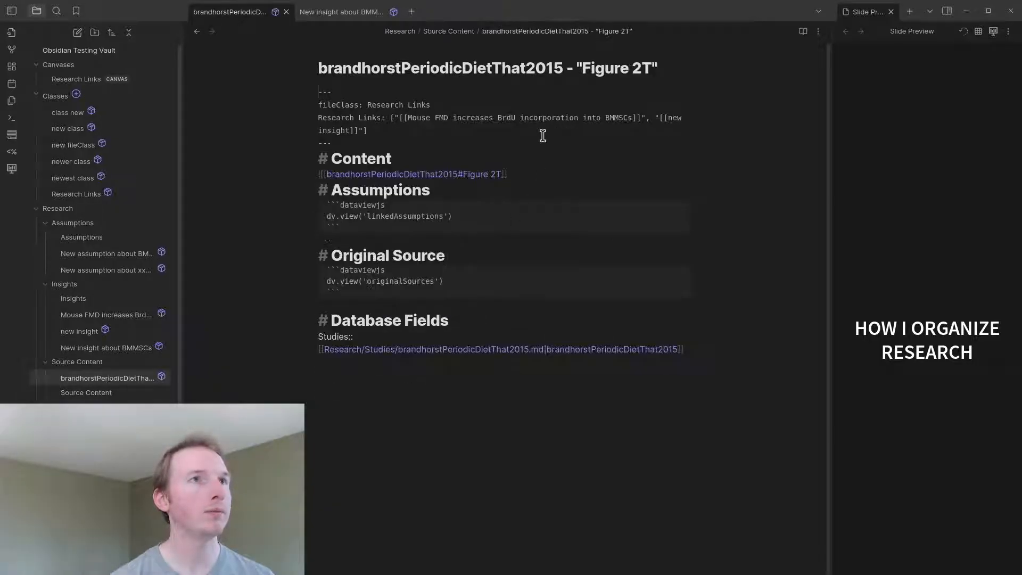
- Remove the quotation marks around Figure 2T from the source content note's title
left_click(578, 67)
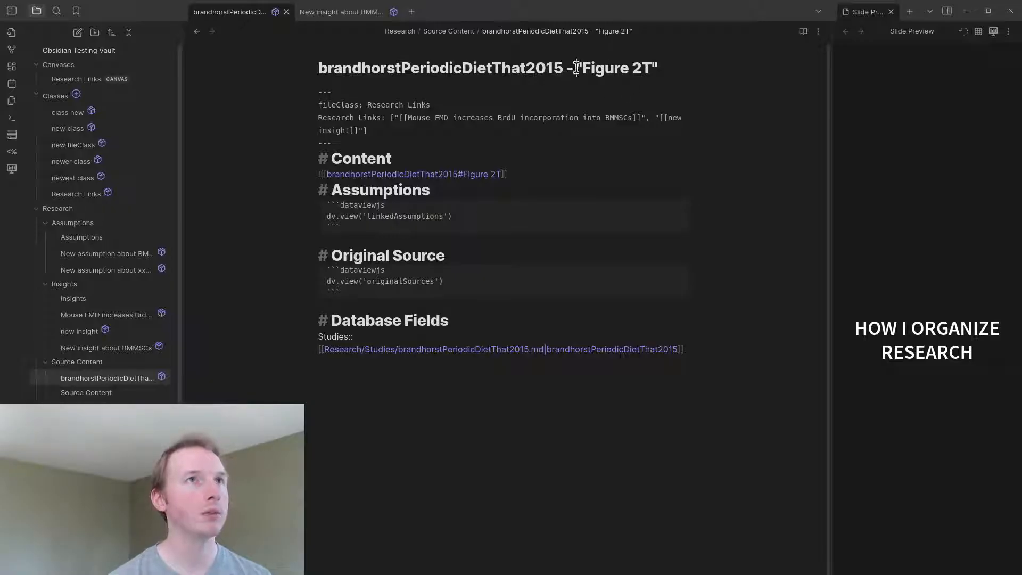
key("BackSpace")
left_click(651, 68)
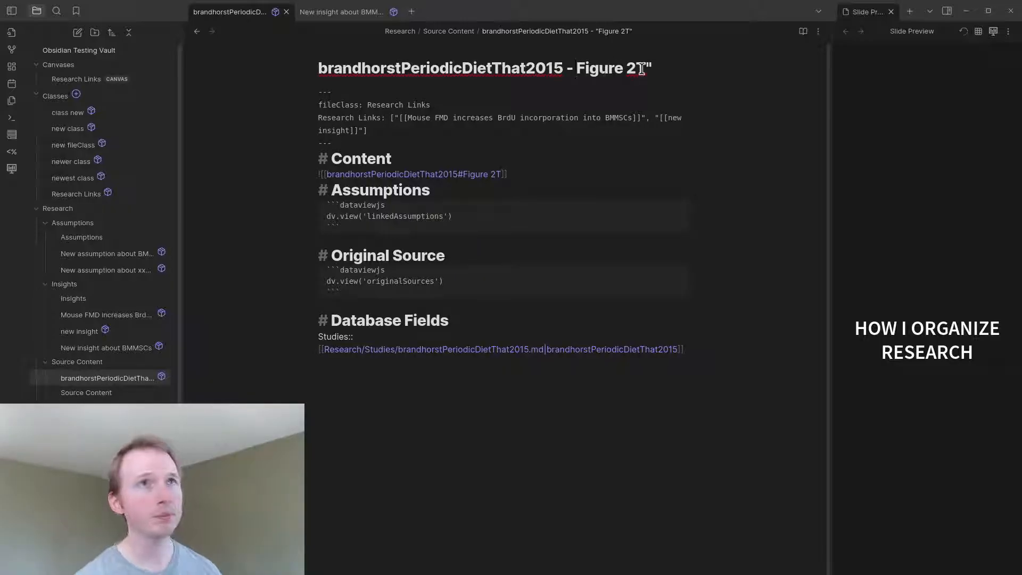
key("BackSpace")
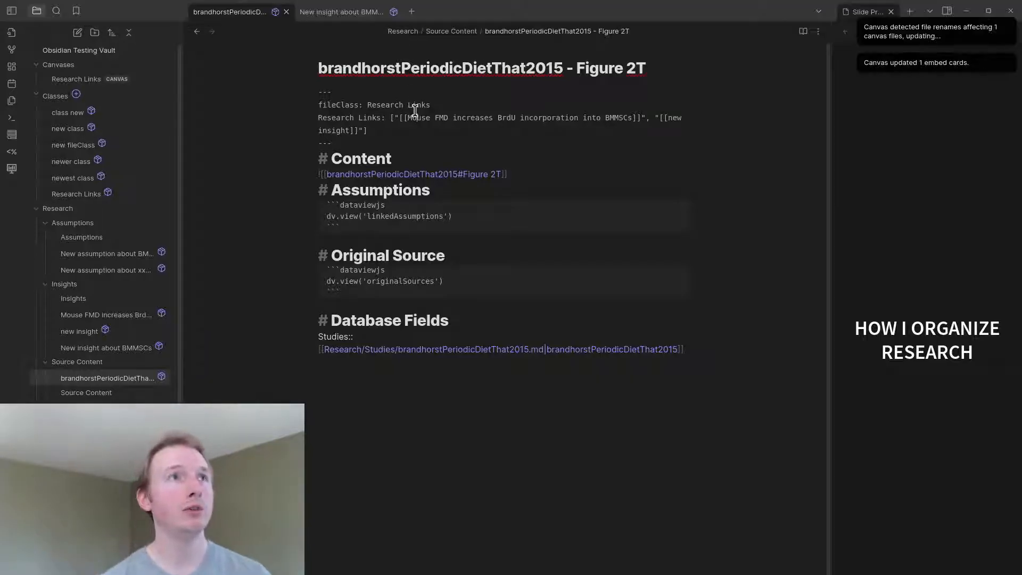
left_click(415, 118)
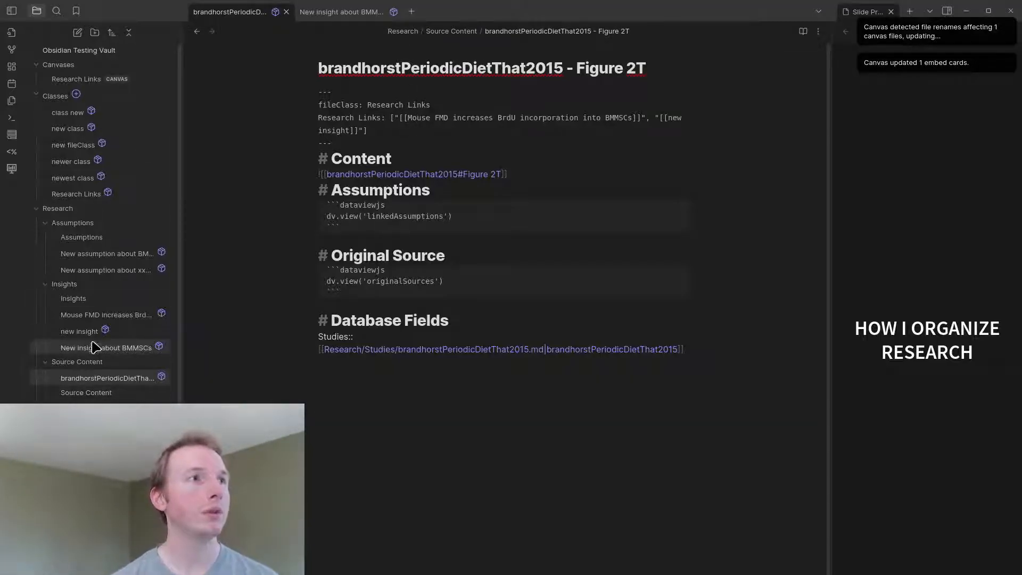
- Remove the quotation marks around Figure 2T in the study note's Research Links property and turn off source mode
left_click(94, 422)
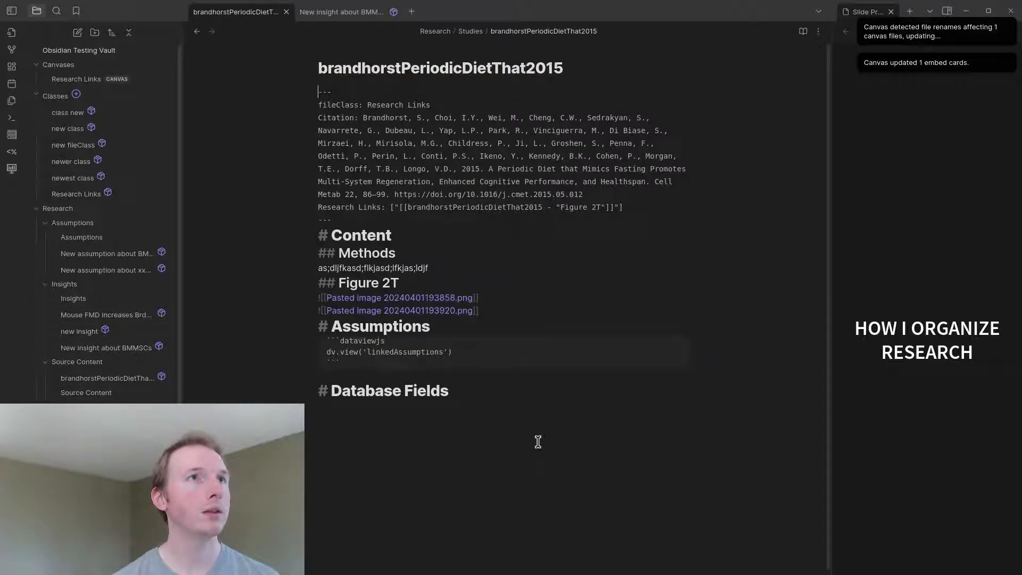
left_click(561, 207)
key("BackSpace")
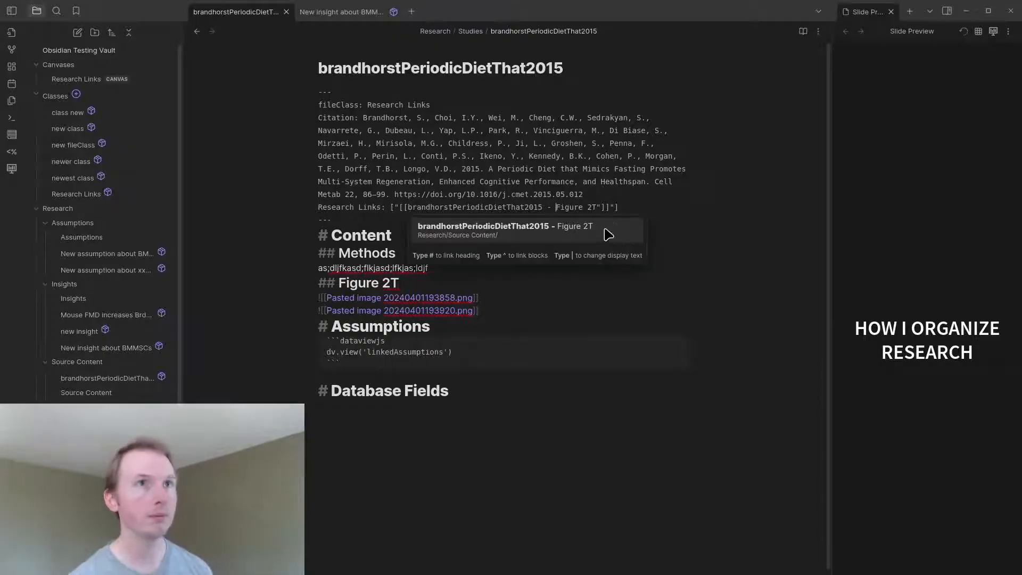
left_click(601, 206)
key("BackSpace")
key("Escape")
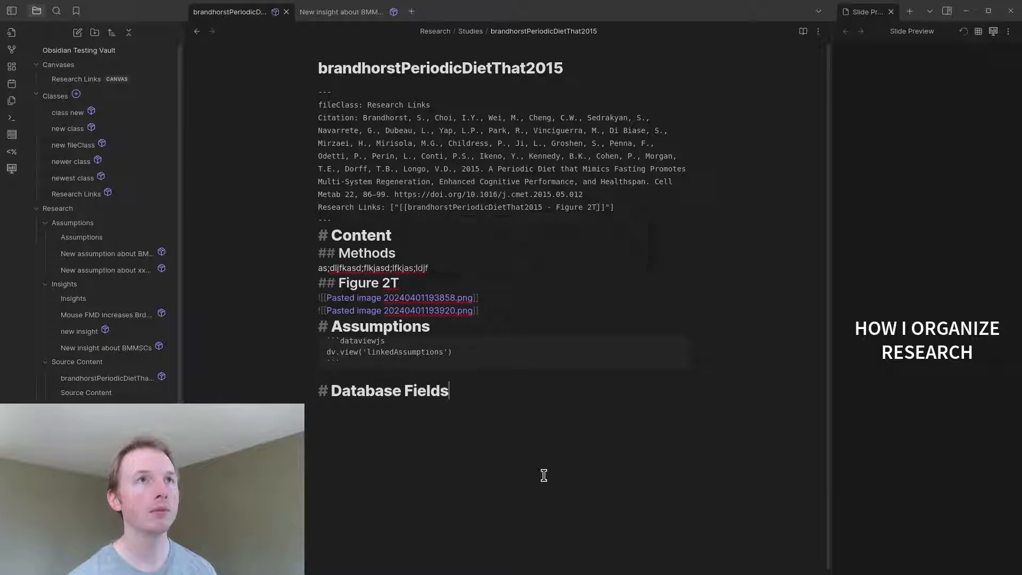
left_click(818, 30)
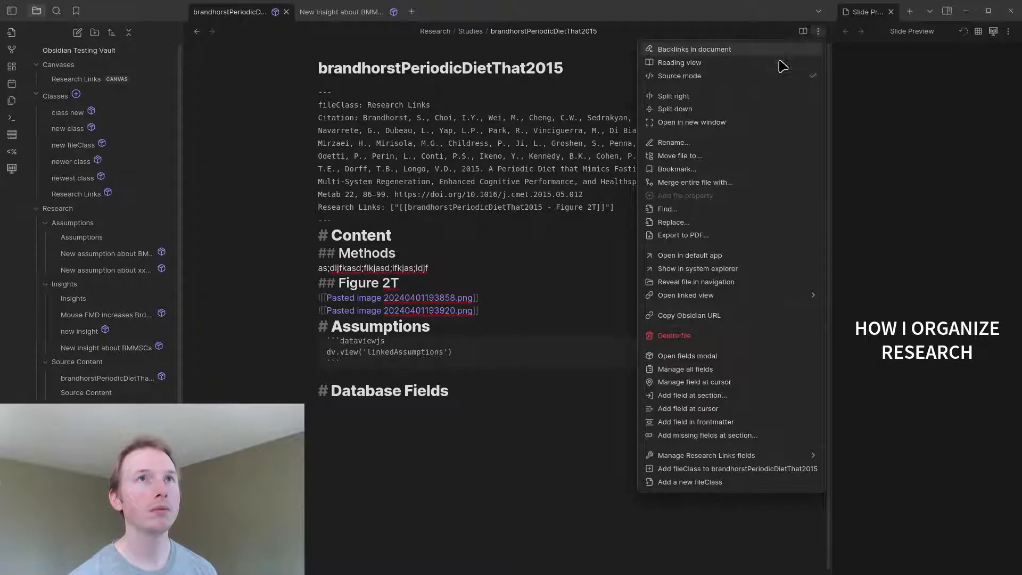
left_click(771, 78)
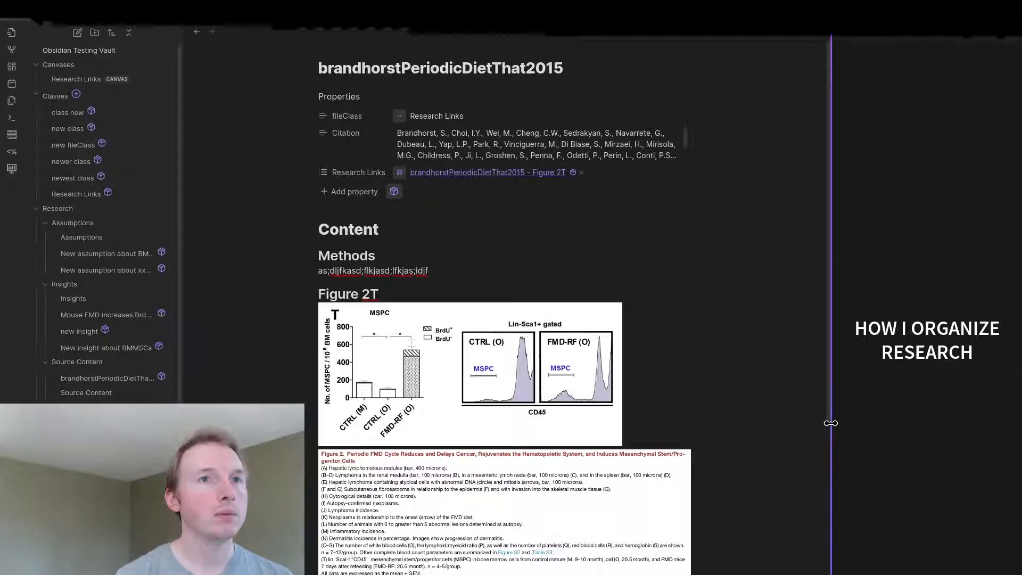
- Widen the slide preview to review the Avoiding Issues points, and narrow it again
left_click_drag(832, 423, 620, 423)
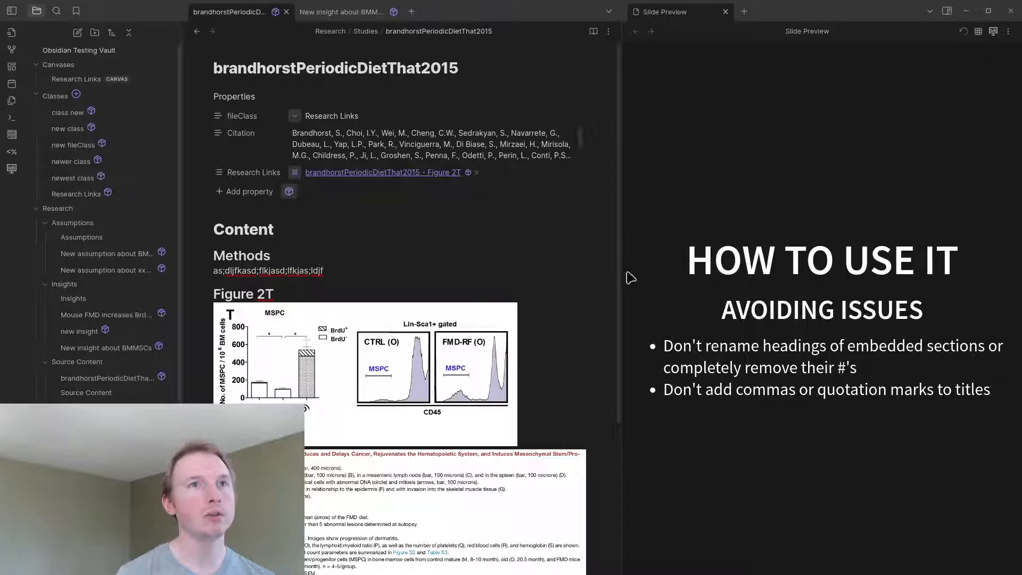
left_click_drag(620, 270, 804, 278)
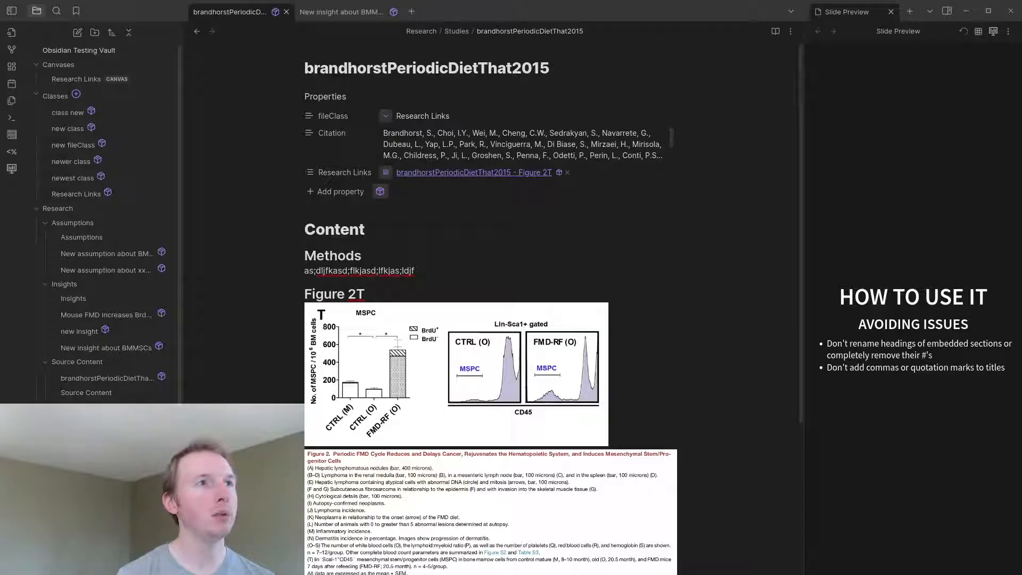
- Examine the Research Links column in the Studies database and compare it with the Research Links property of the brandhorstPeriodicDietThat2015 note
left_click(72, 438)
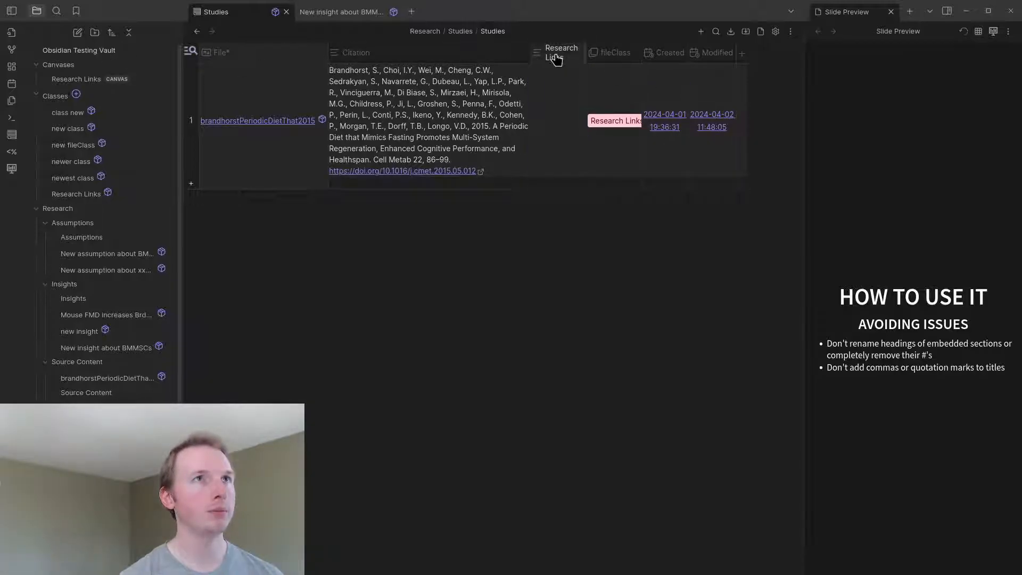
left_click(611, 114)
left_click(620, 145)
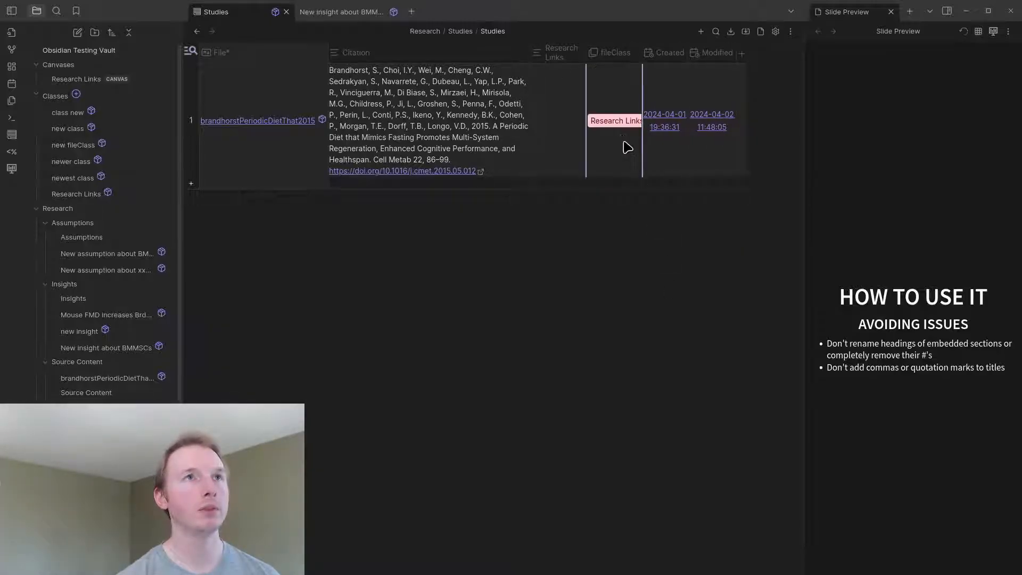
left_click(561, 55)
left_click(578, 229)
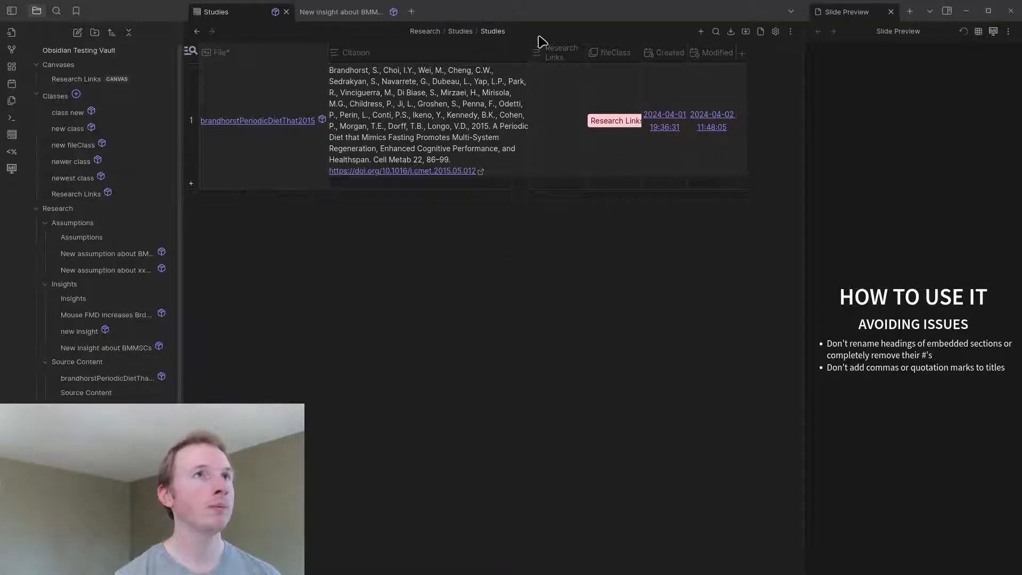
left_click(227, 128)
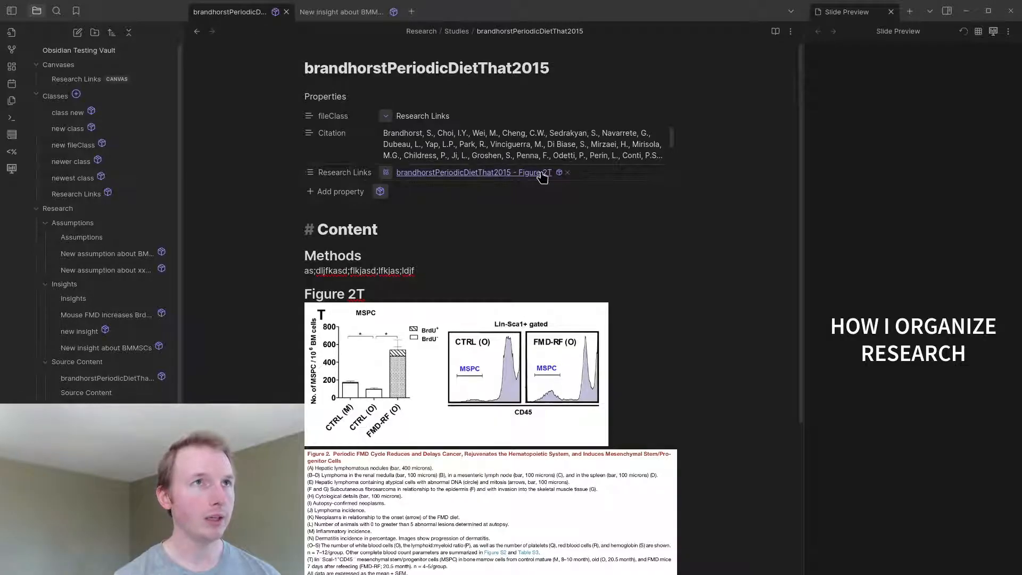
left_click(197, 32)
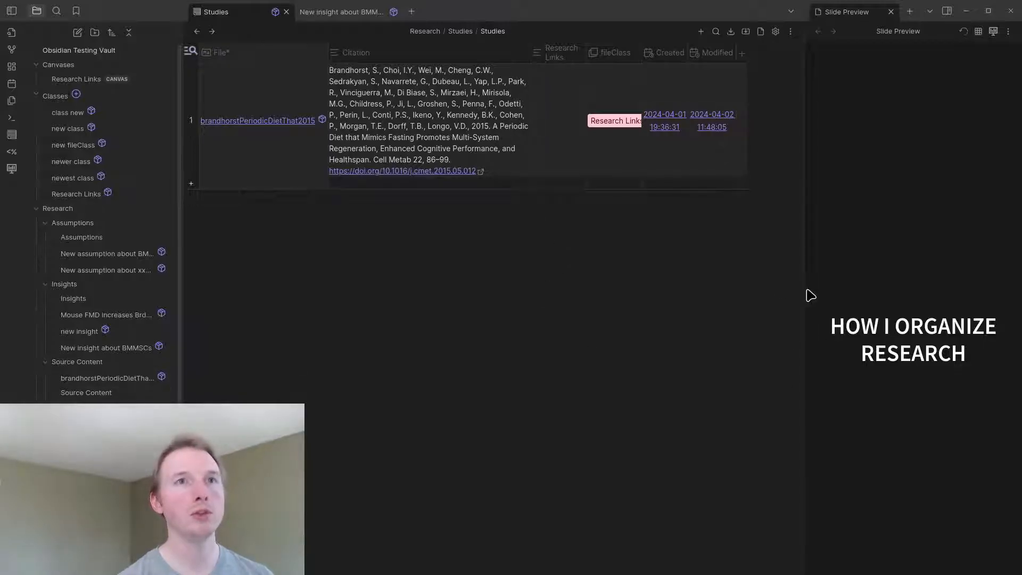
- Widen the slide preview and advance to the third Avoiding Issues point, about connecting pages in the canvas when Obsidian slows down
left_click_drag(804, 293, 565, 287)
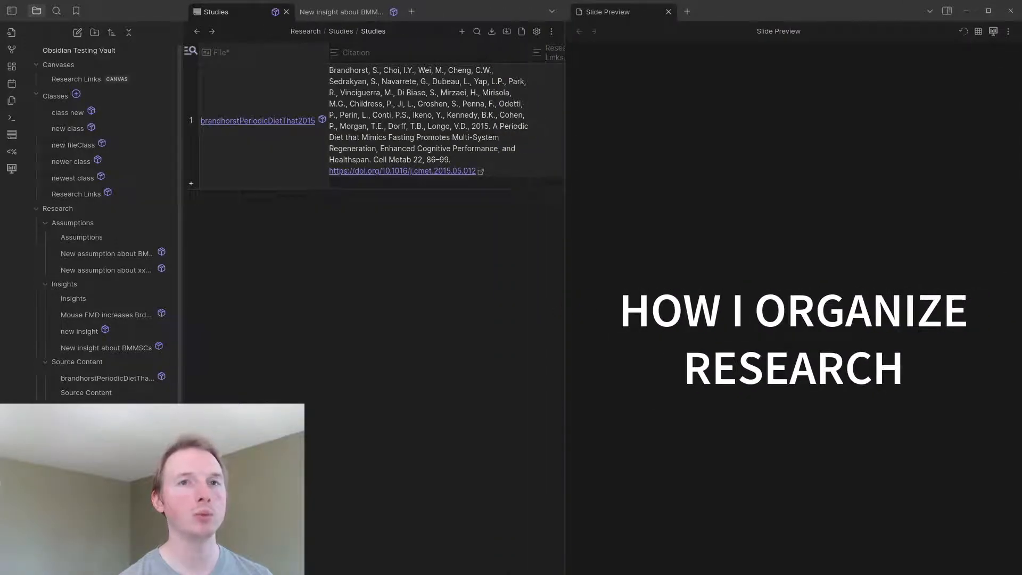
key("Right")
key("Right")
key("Right")
key("Right")
key("Right")
key("Right")
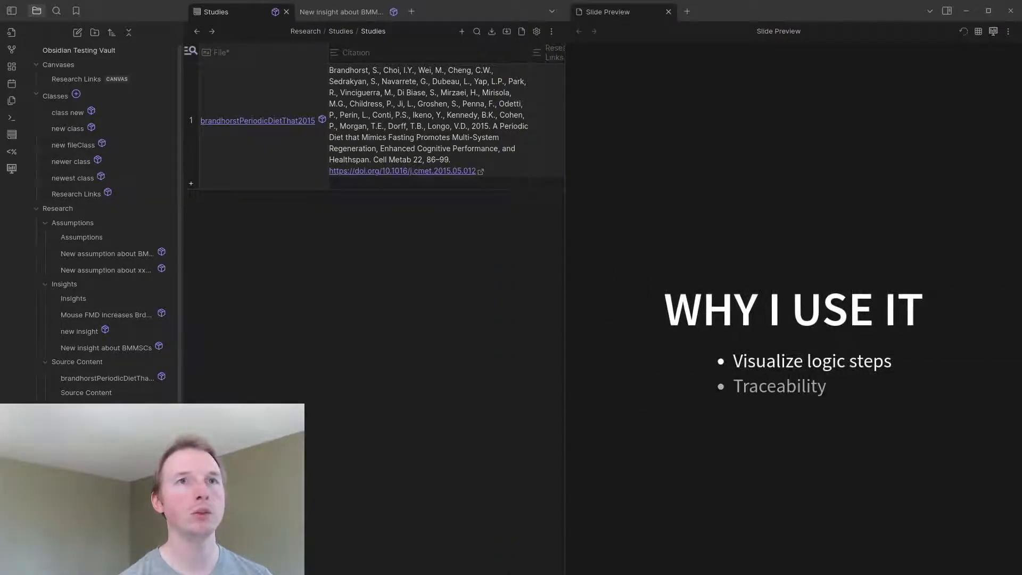
key("Right")
key("Right")
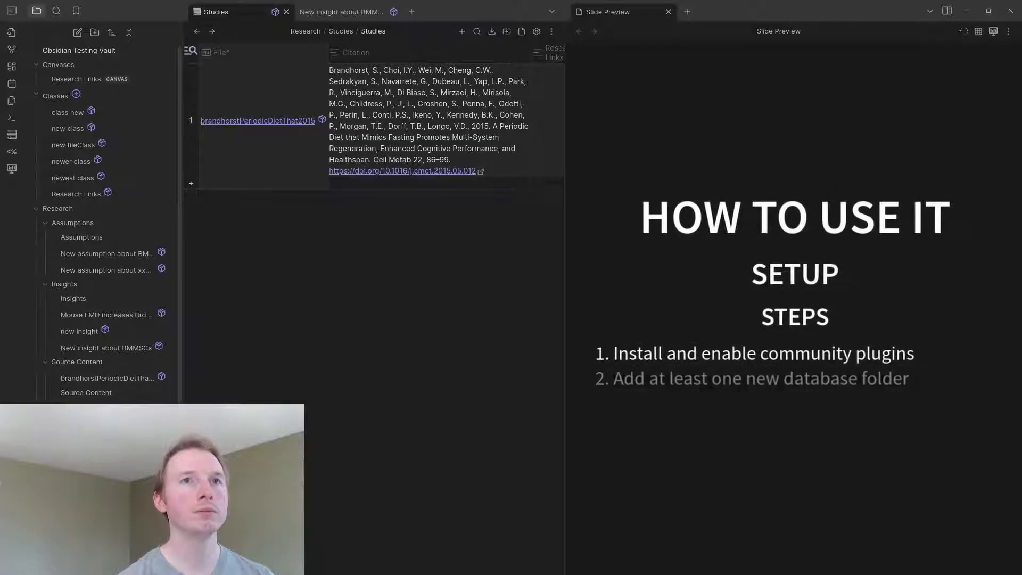
key("Right")
key("Right")
key("Right")
key("Right")
key("Right")
key("Right")
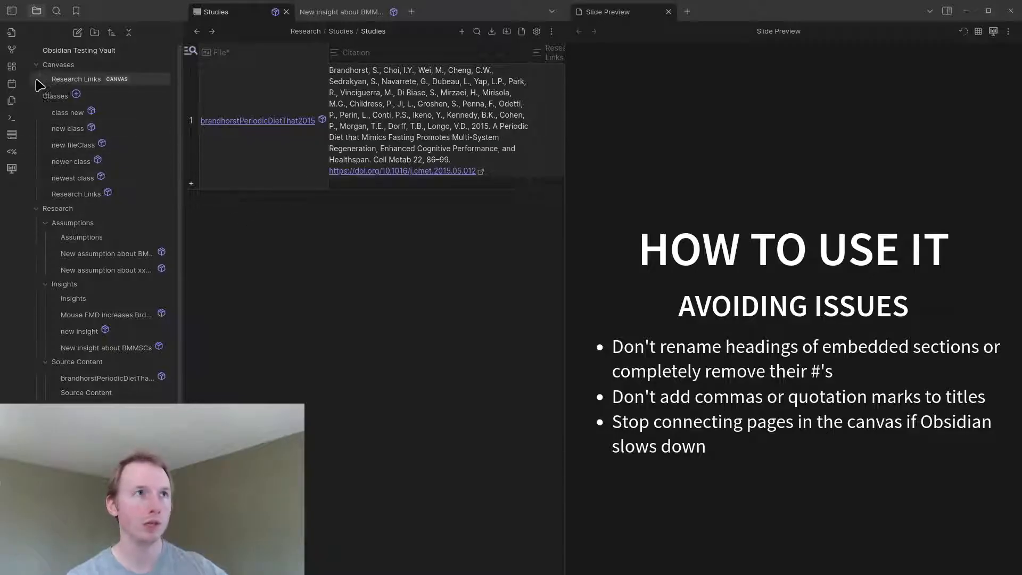
- Narrow the slide preview and open the Mouse FMD increases BrdU incorporation into BMMSCs note from the Research Links canvas in a new tab
left_click(63, 80)
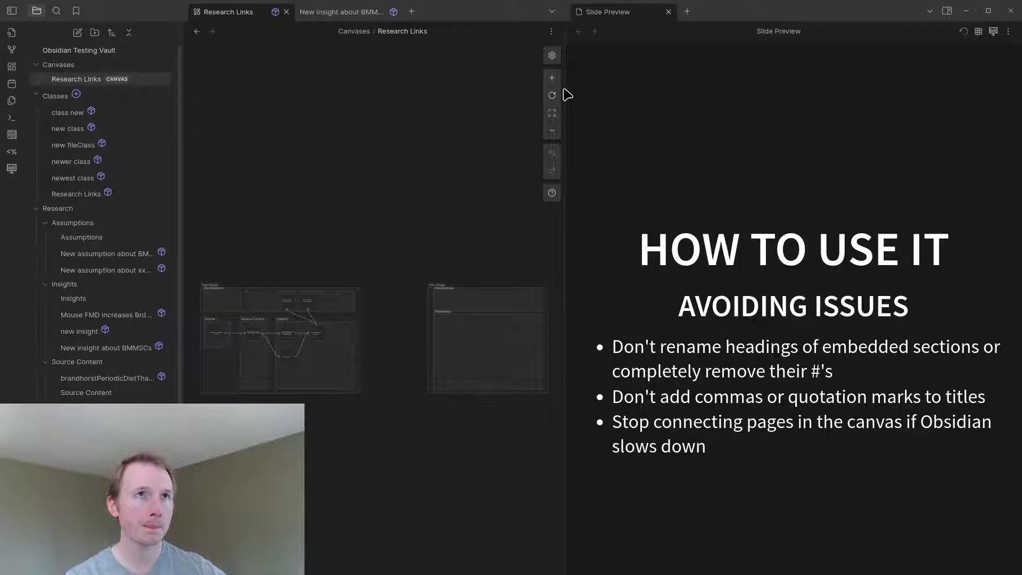
left_click_drag(564, 88, 822, 110)
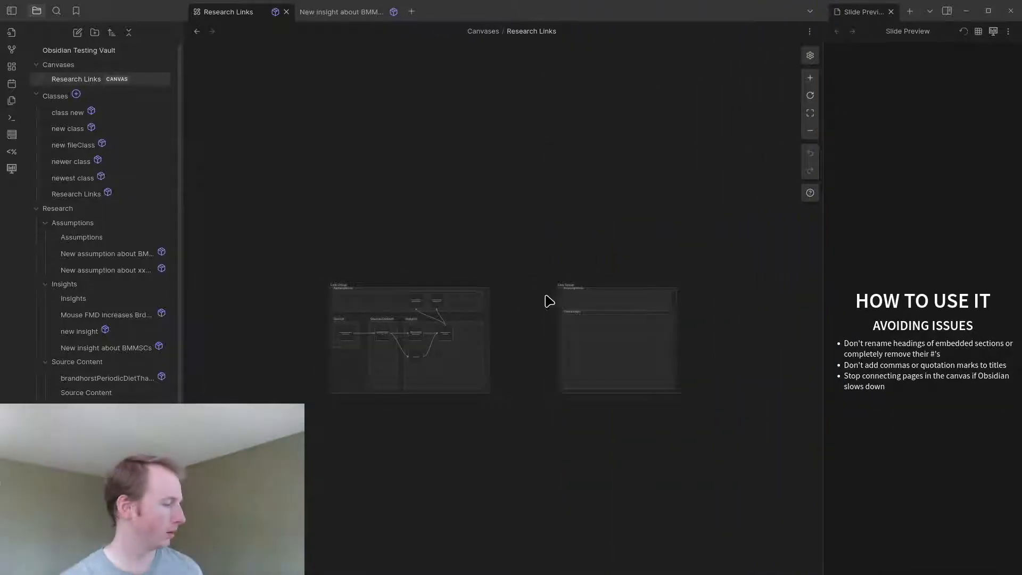
scroll(429, 314, "up", 5)
scroll(277, 383, "up", 2)
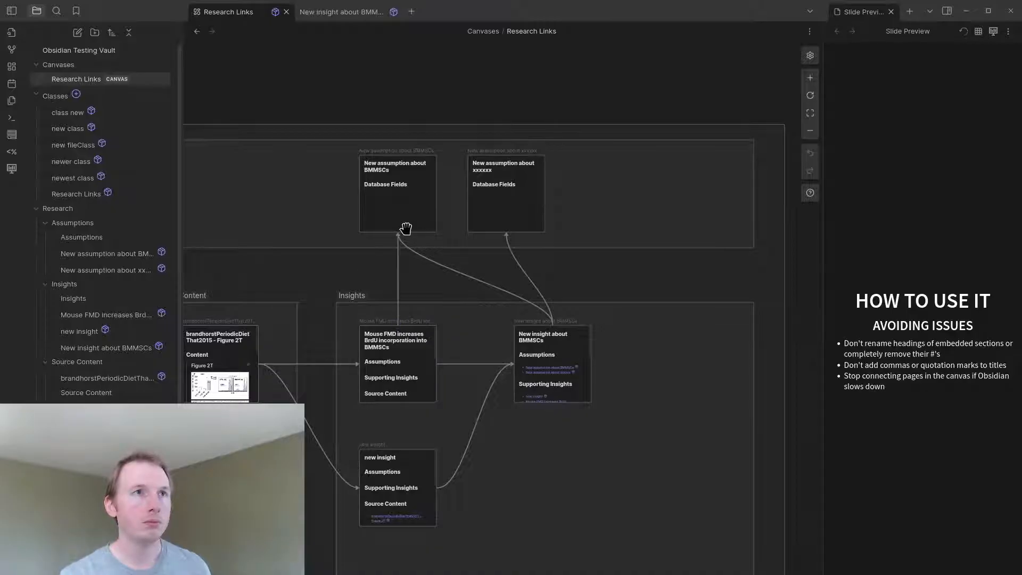
right_click(412, 346)
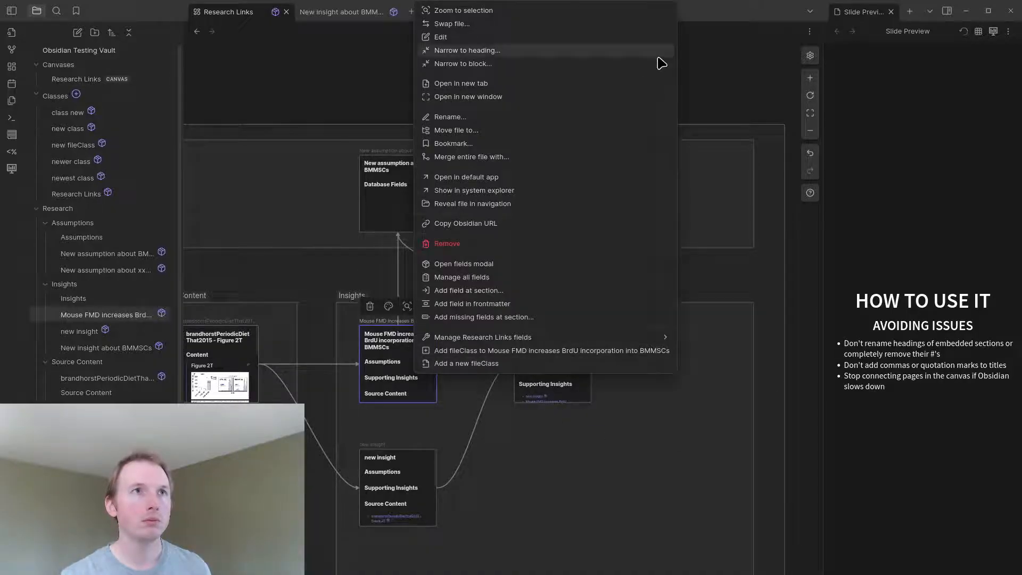
left_click(543, 84)
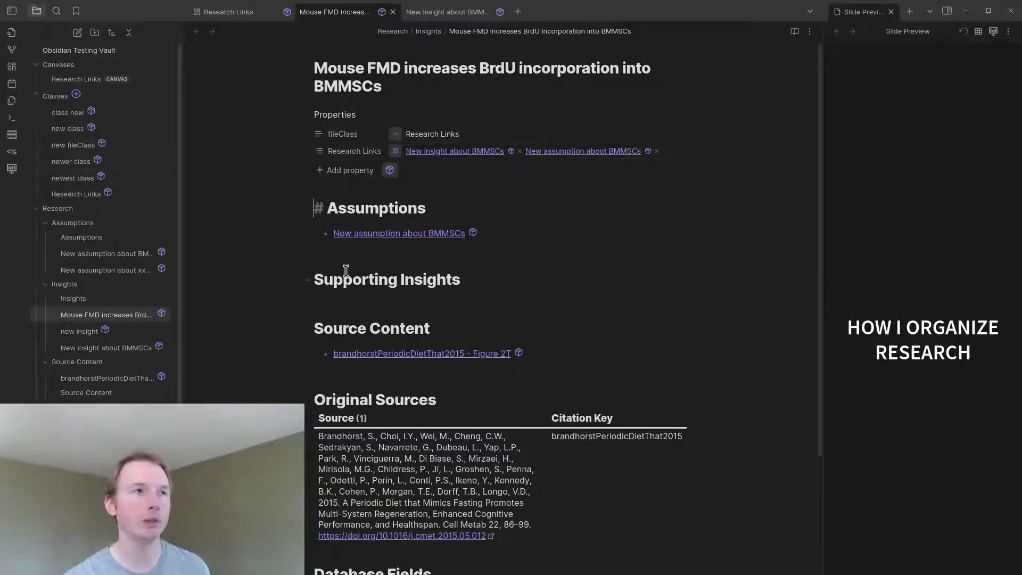
- Widen the slide preview beside the Research Links canvas and advance the slides to the Traceability point under System Overview Benefits
left_click(228, 10)
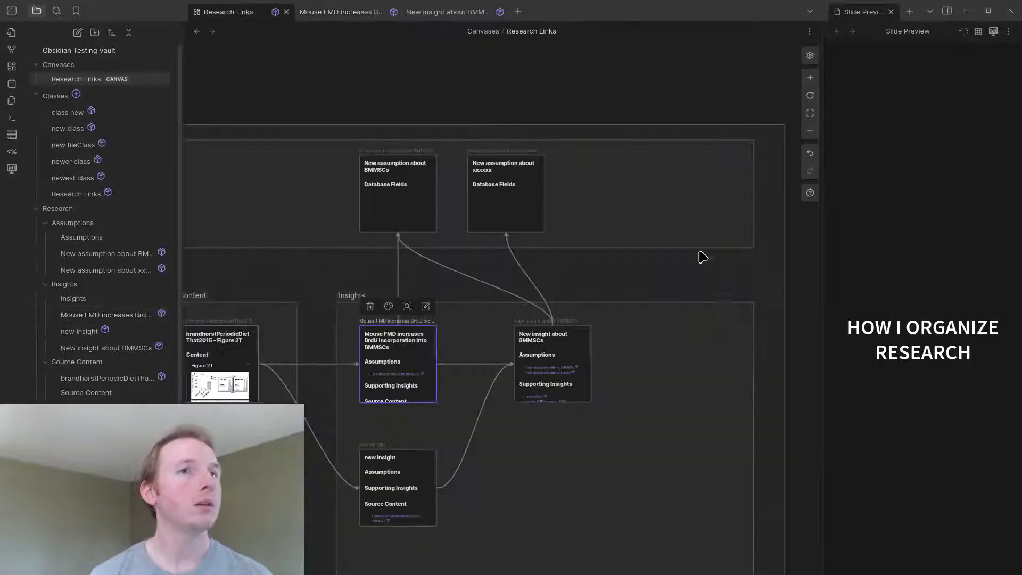
left_click_drag(824, 299, 614, 326)
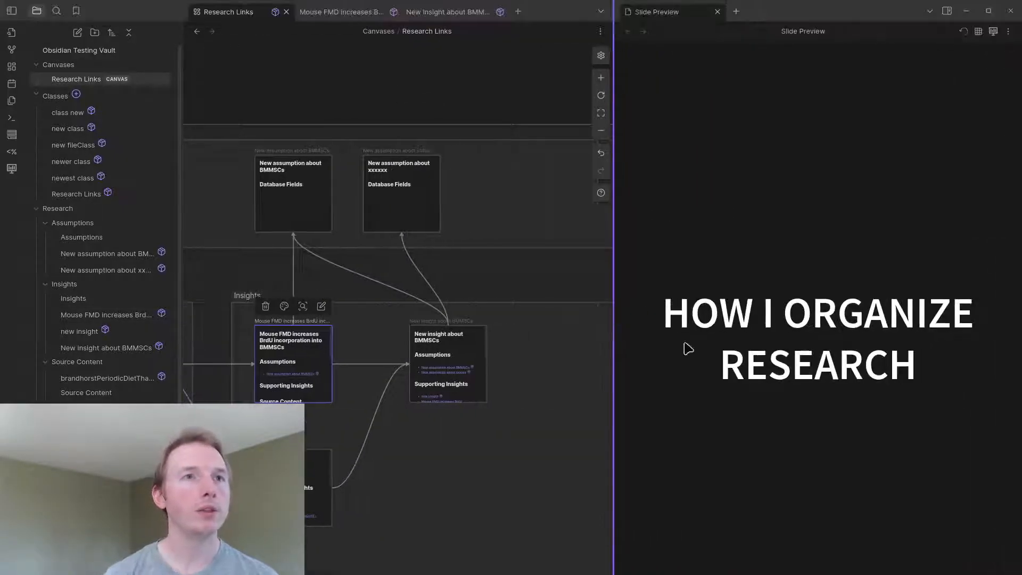
left_click(684, 347)
key("Right")
key("Right")
key("Right")
key("Right")
key("Right")
key("Right")
key("Right")
key("Right")
key("Right")
key("Right")
key("Right")
key("Right")
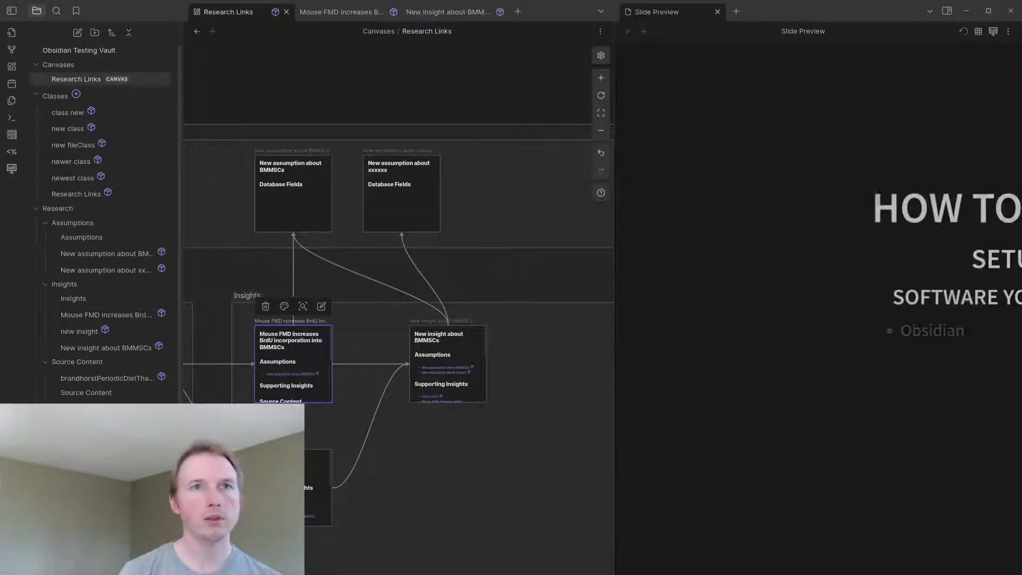
key("Right")
key("Right")
key("Right")
key("Right")
key("Right")
key("Right")
key("Right")
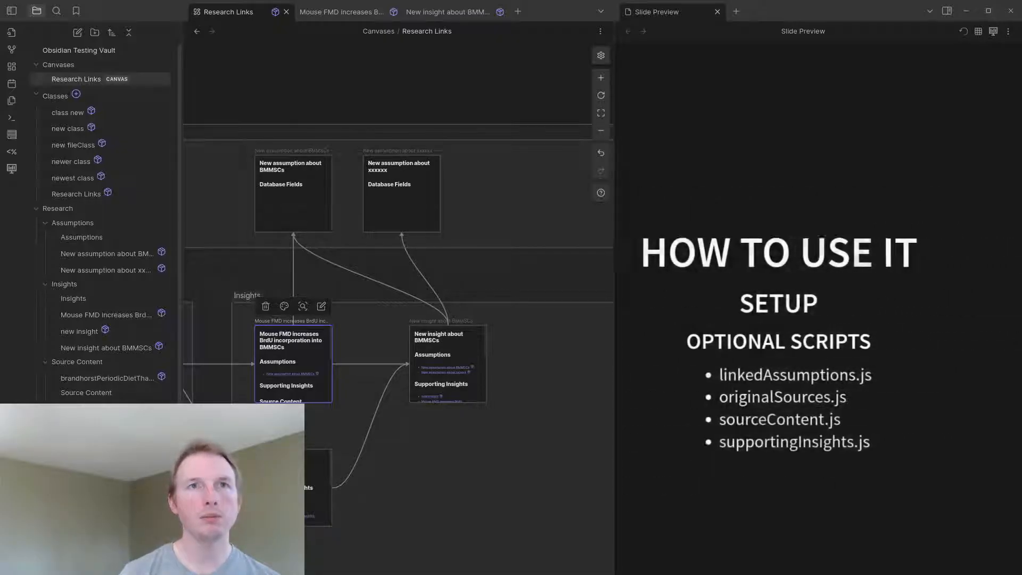
key("Right")
key("Right")
key("Right")
key("Right")
key("Right")
key("Right")
key("Right")
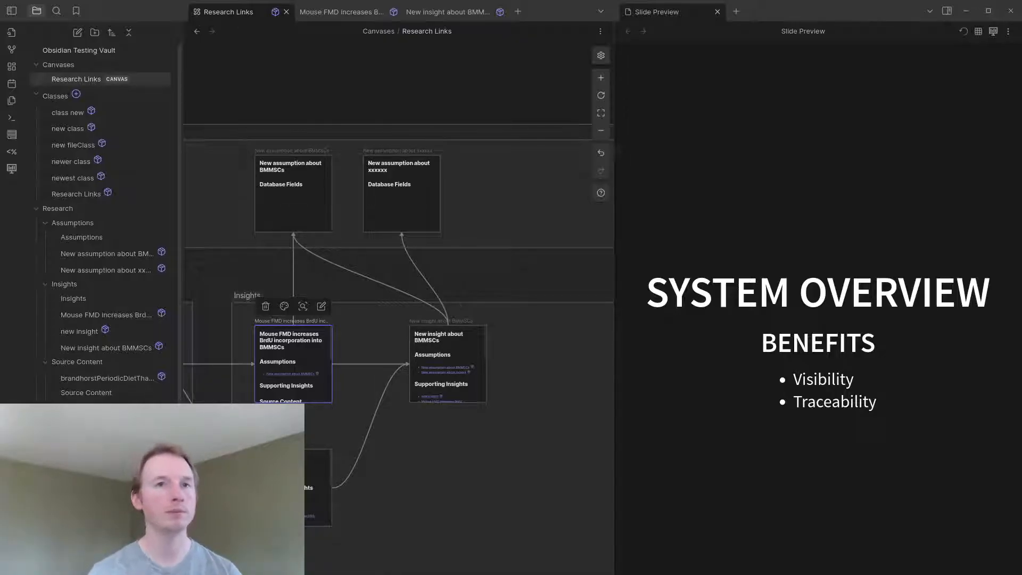
- Reveal the System Overview Drawbacks points one by one, from Efficiency through Getting lost in the canvas
key("Right")
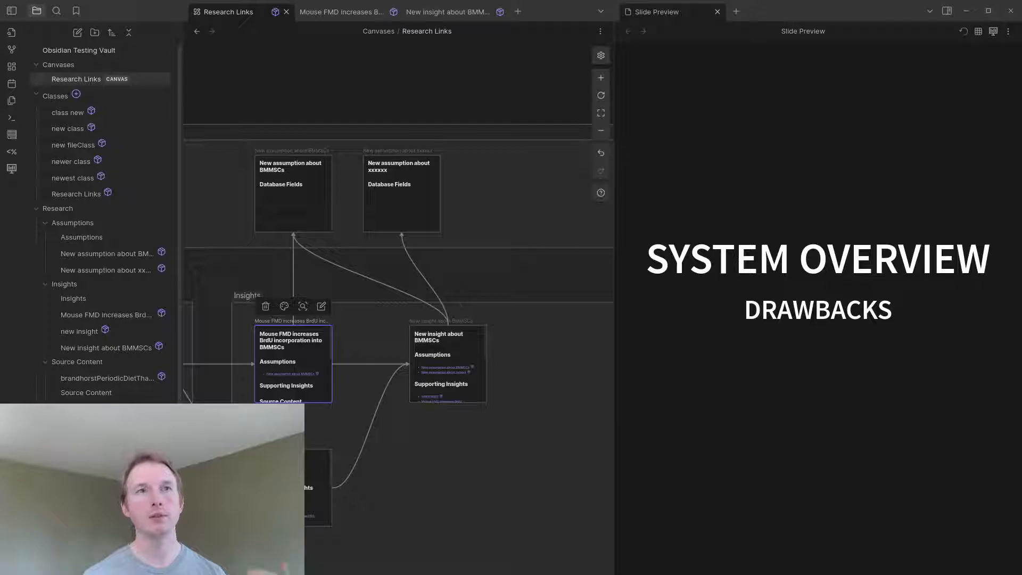
key("Right")
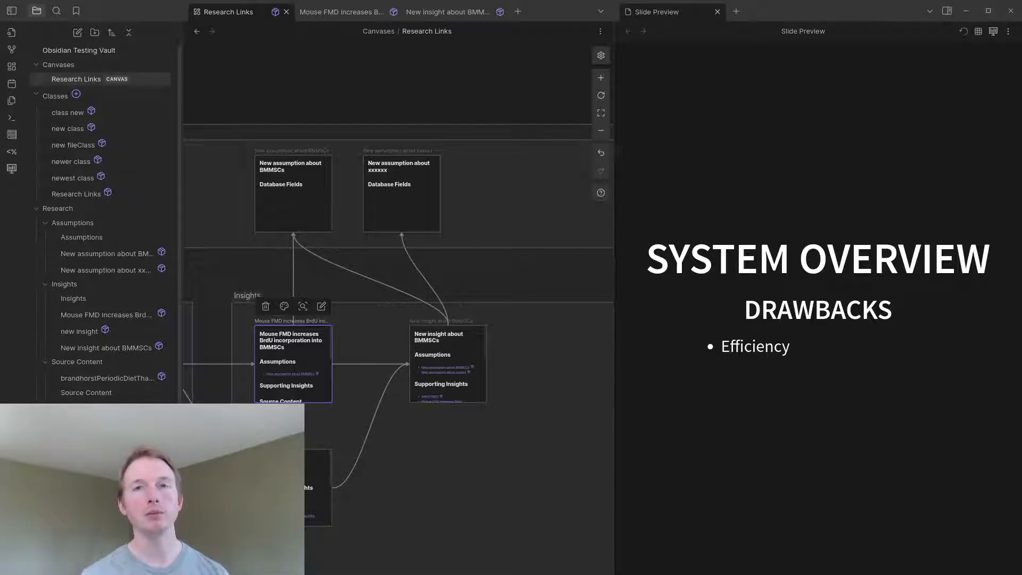
key("Right")
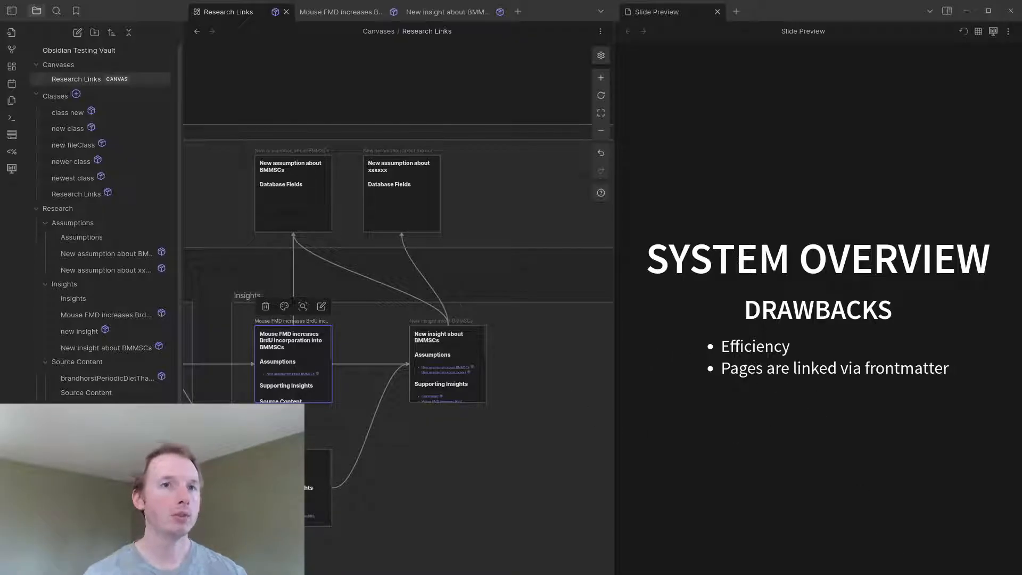
key("Right")
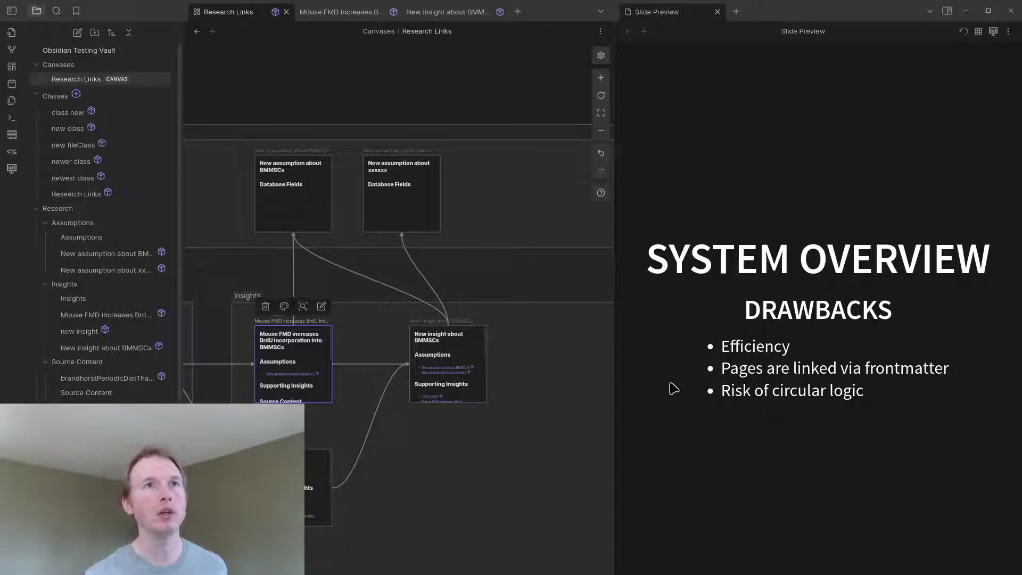
scroll(379, 465, "down", 5)
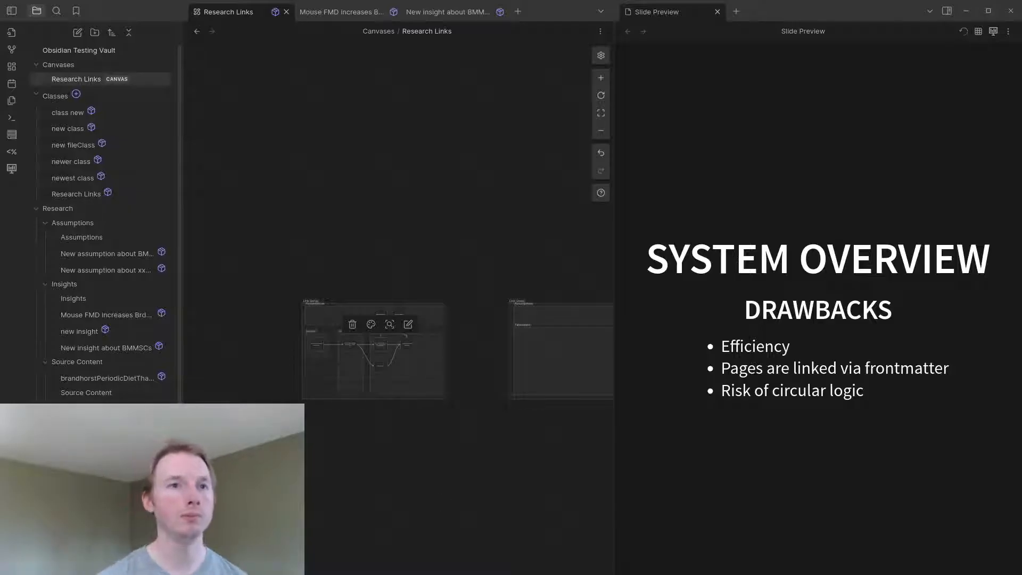
key("Right")
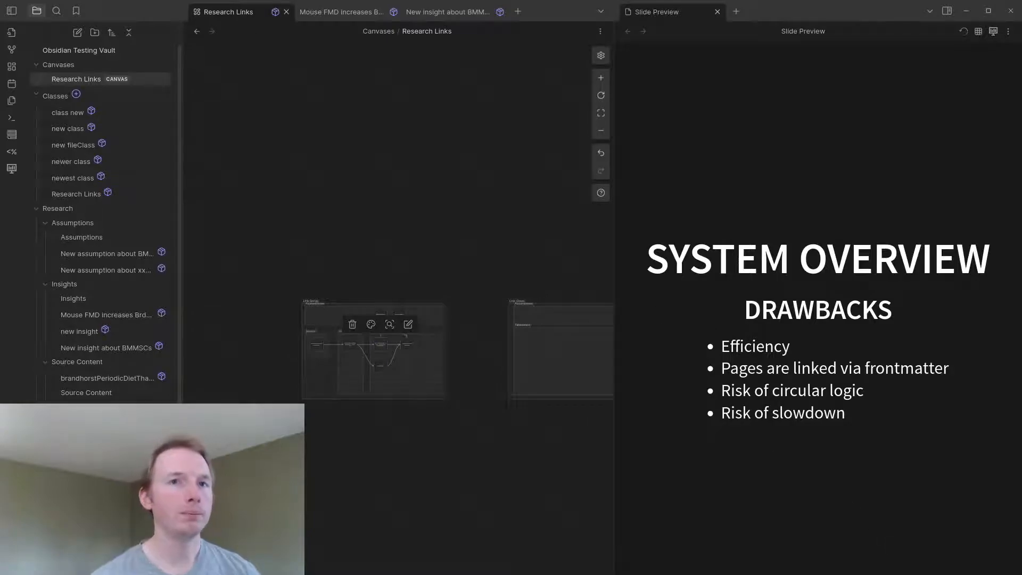
key("Right")
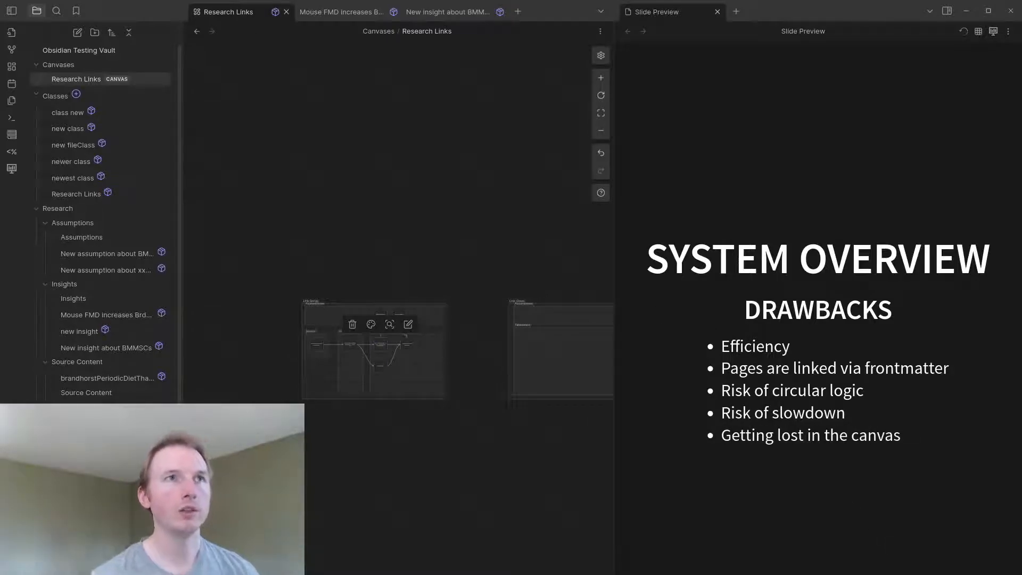